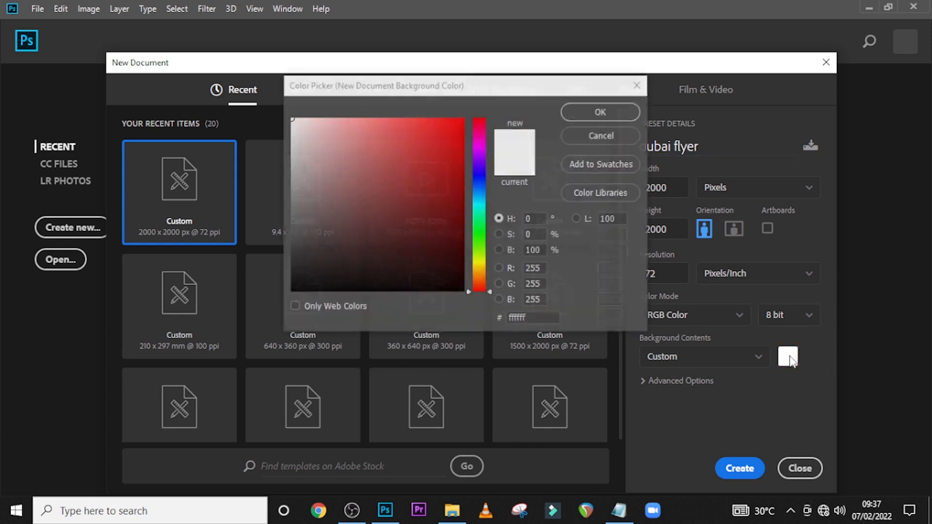
# Set the new document's custom background colour to 000000 and create the 2000 x 2000 px document.
pyautogui.write('000000')
pyautogui.click(595, 111)
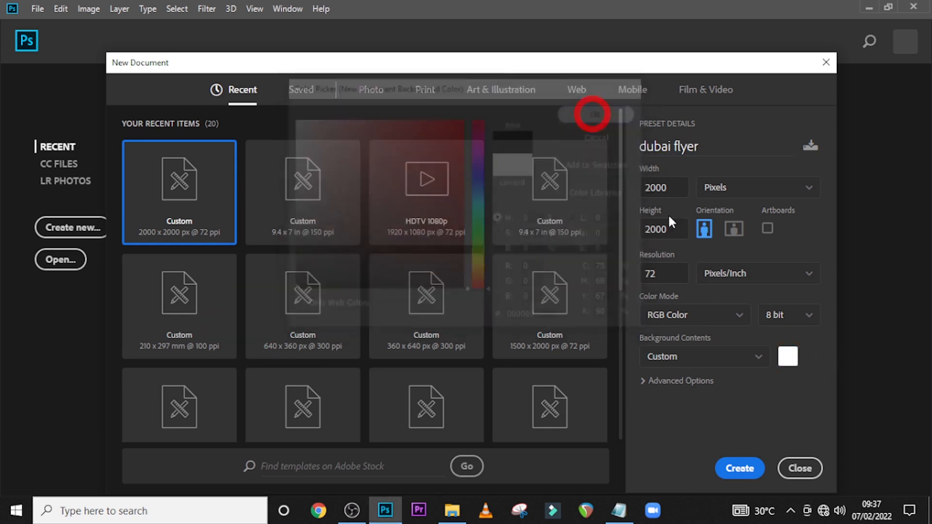
pyautogui.click(738, 469)
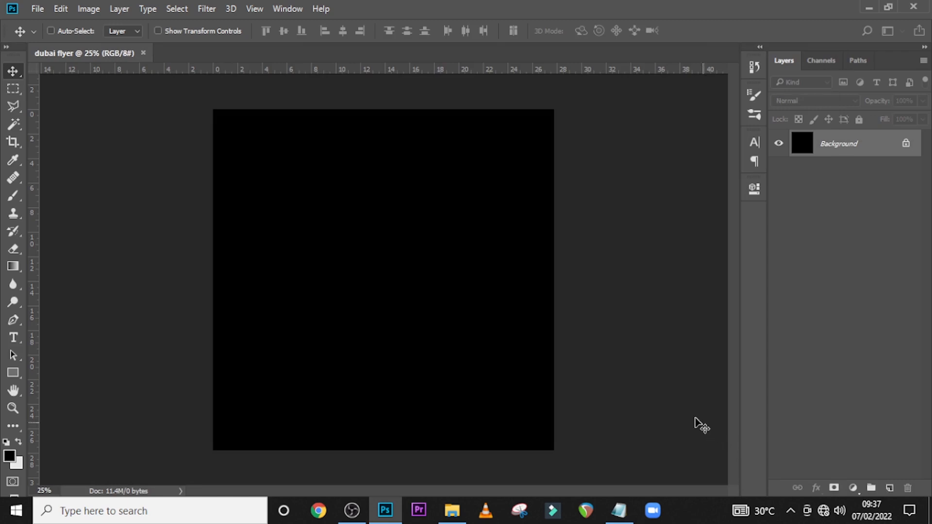
# Add a guide layout with 2 columns and 2 rows across the canvas.
pyautogui.click(256, 8)
pyautogui.click(286, 372)
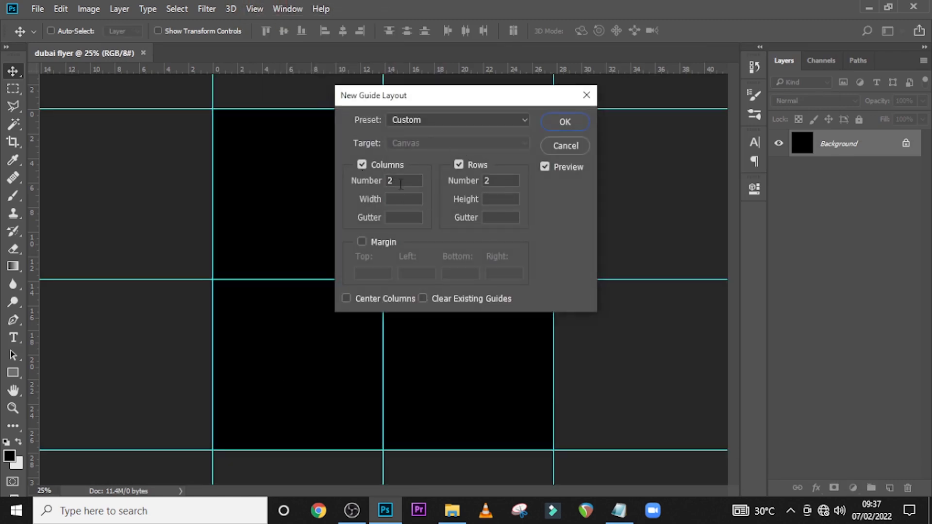
pyautogui.click(559, 122)
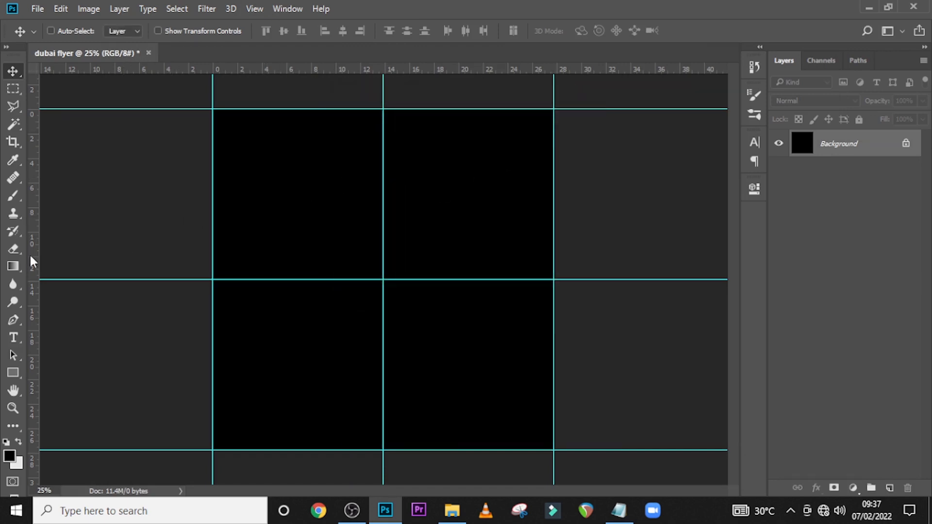
# Place a vertical margin guide about 1.5 in from the canvas's left edge.
pyautogui.hotkey('ctrl', '0')
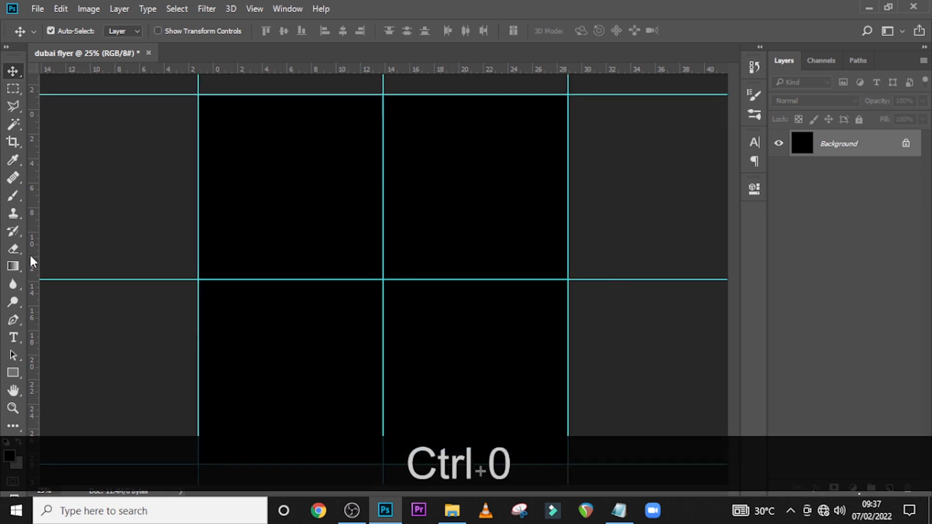
pyautogui.moveTo(31, 304); pyautogui.dragTo(206, 303)
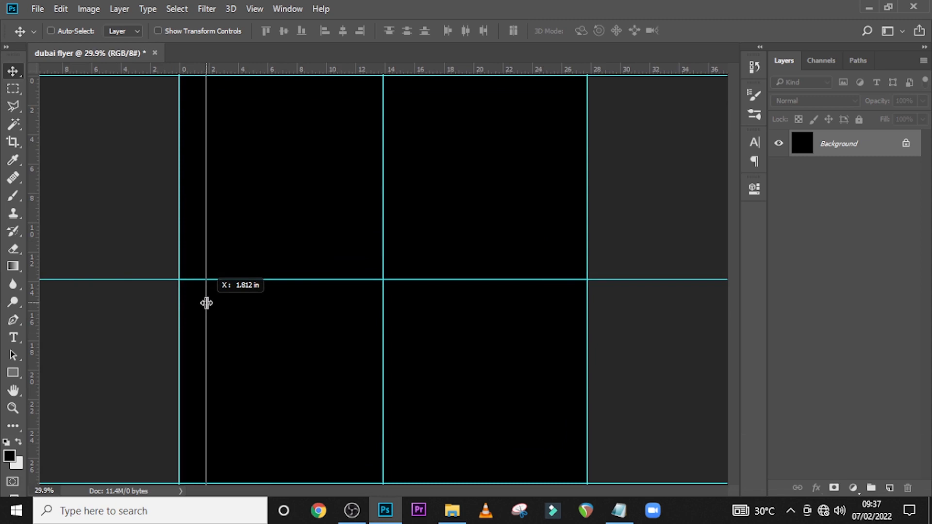
pyautogui.moveTo(206, 302); pyautogui.dragTo(202, 306)
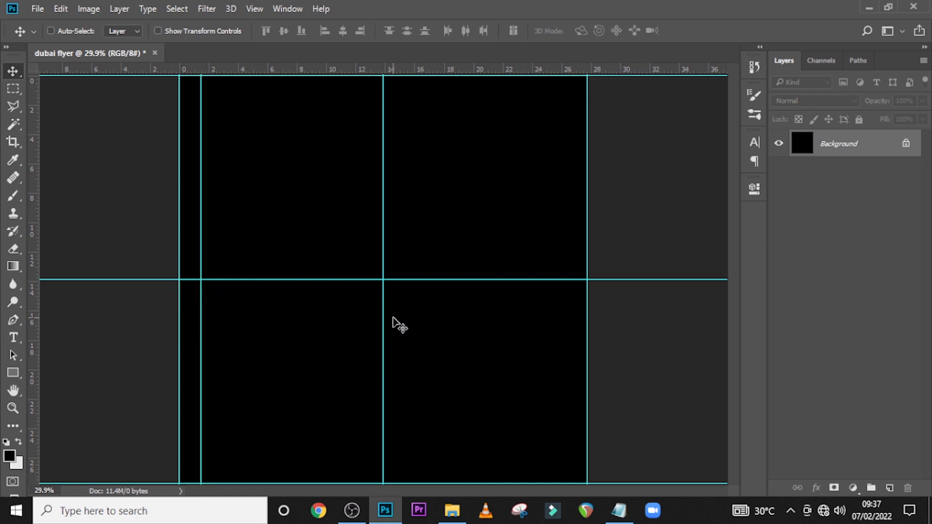
pyautogui.press('ctrl')
# Create a text layer in the canvas's upper-left quarter with "we are hiring" copied from the 83.txt notes.
pyautogui.press('t')
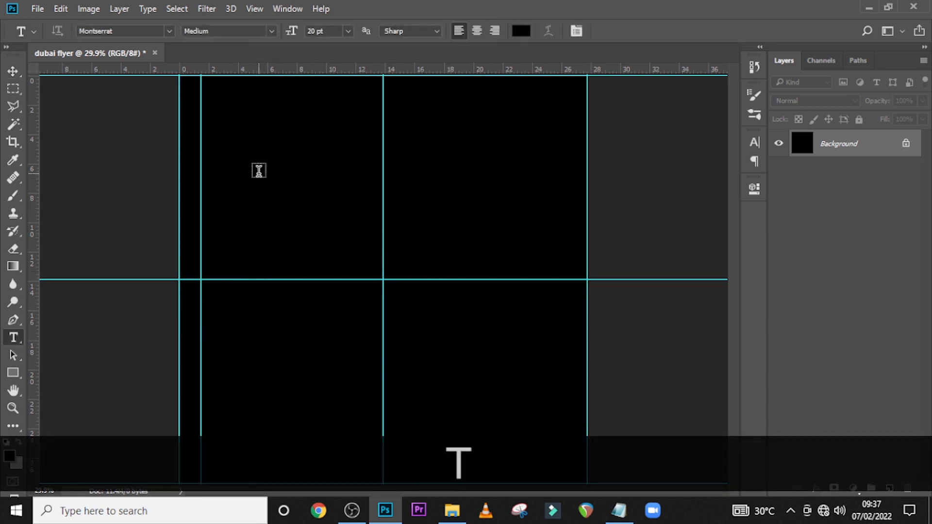
pyautogui.click(259, 177)
pyautogui.click(619, 511)
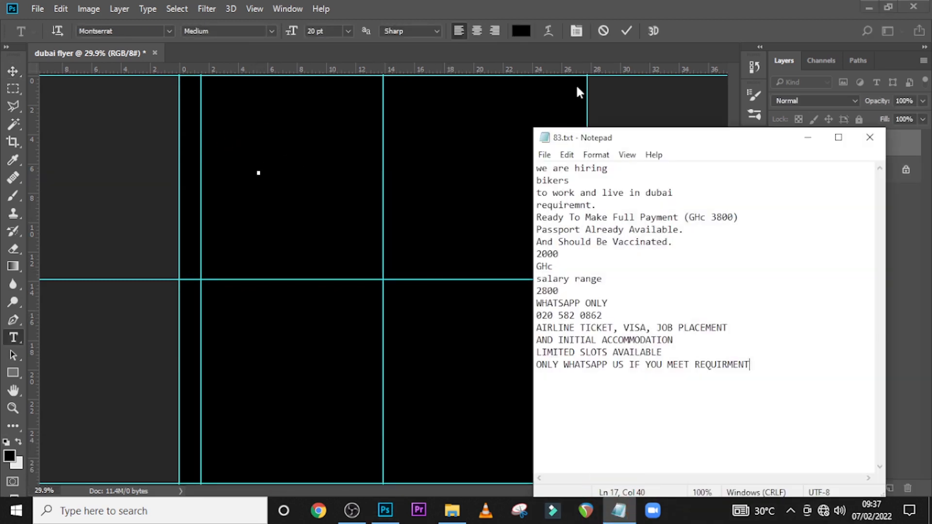
pyautogui.moveTo(608, 168); pyautogui.dragTo(492, 154)
pyautogui.click(608, 169)
pyautogui.hotkey('ctrl', 'c')
pyautogui.click(415, 6)
pyautogui.hotkey('ctrl', 'v')
pyautogui.click(865, 145)
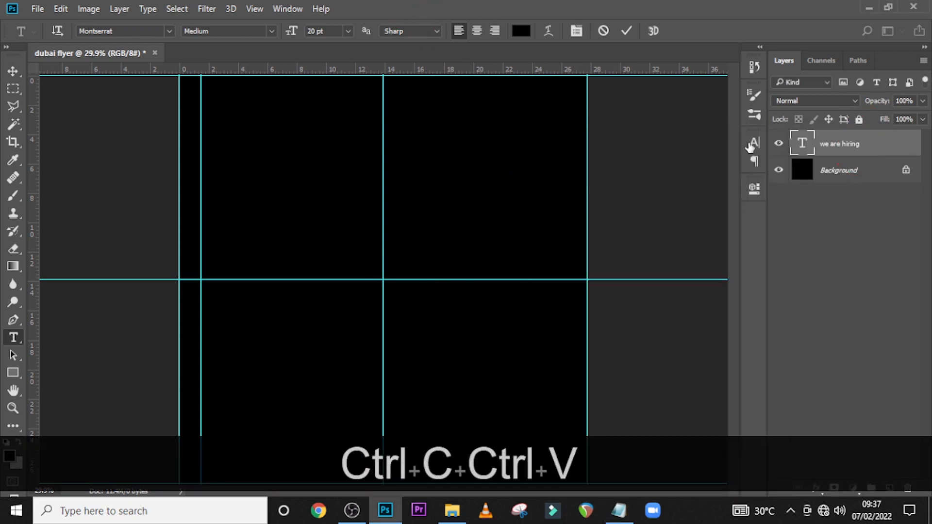
# Change the "we are hiring" text colour to white.
pyautogui.click(750, 140)
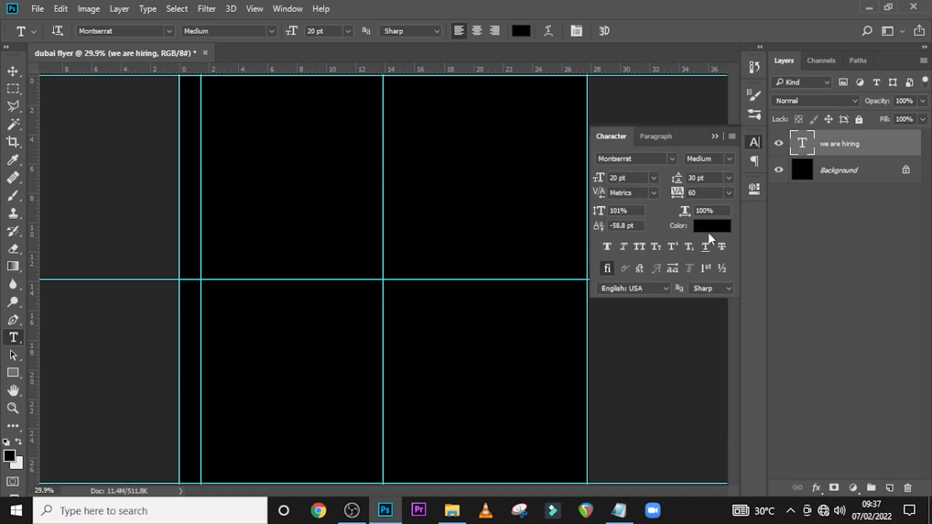
pyautogui.click(704, 225)
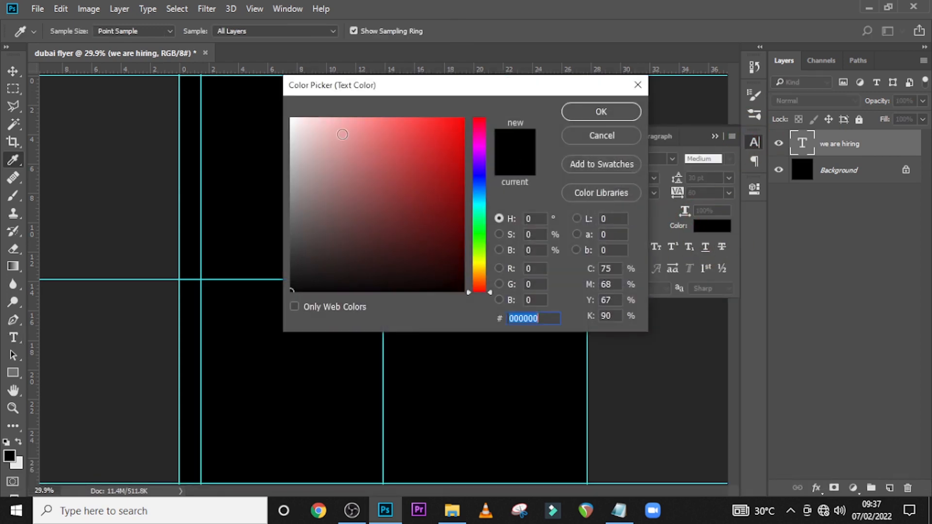
pyautogui.moveTo(353, 134); pyautogui.dragTo(281, 98)
pyautogui.click(609, 116)
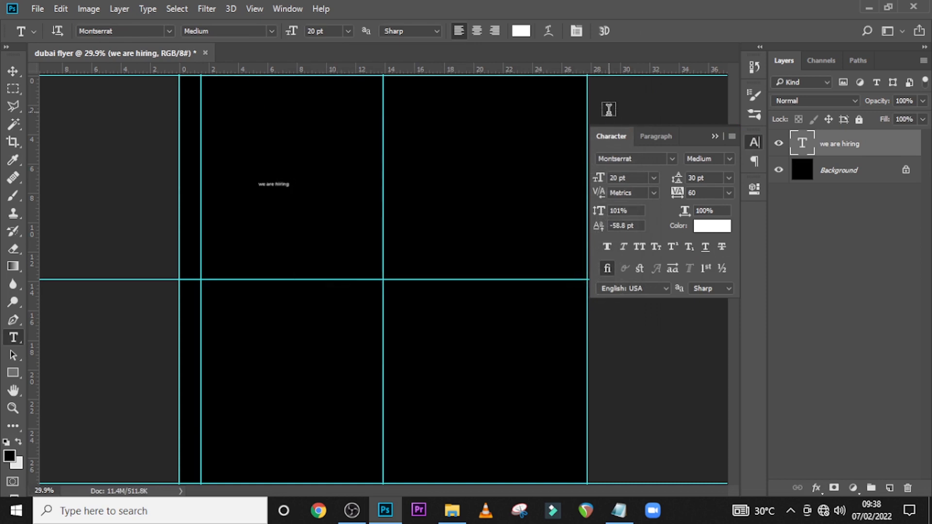
# Set the "we are hiring" text to Montserrat Bold at 93 pt.
pyautogui.click(638, 159)
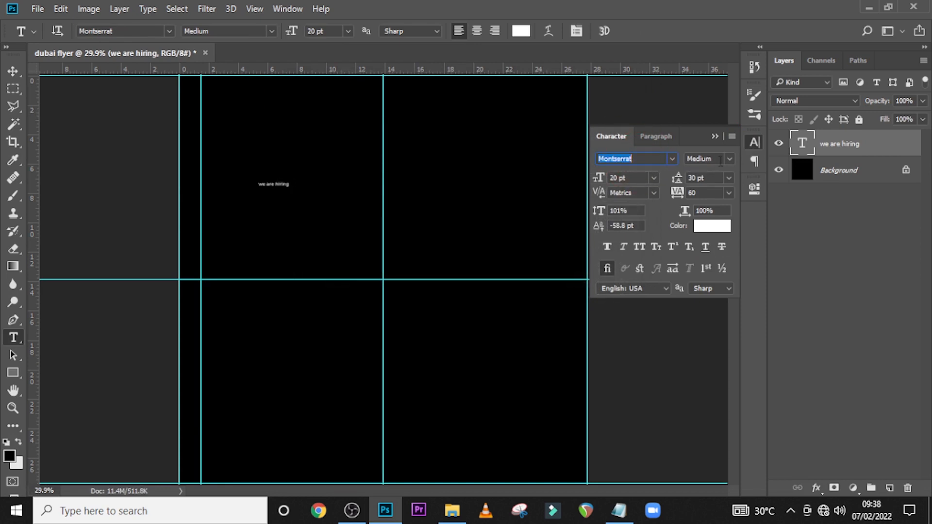
pyautogui.click(723, 159)
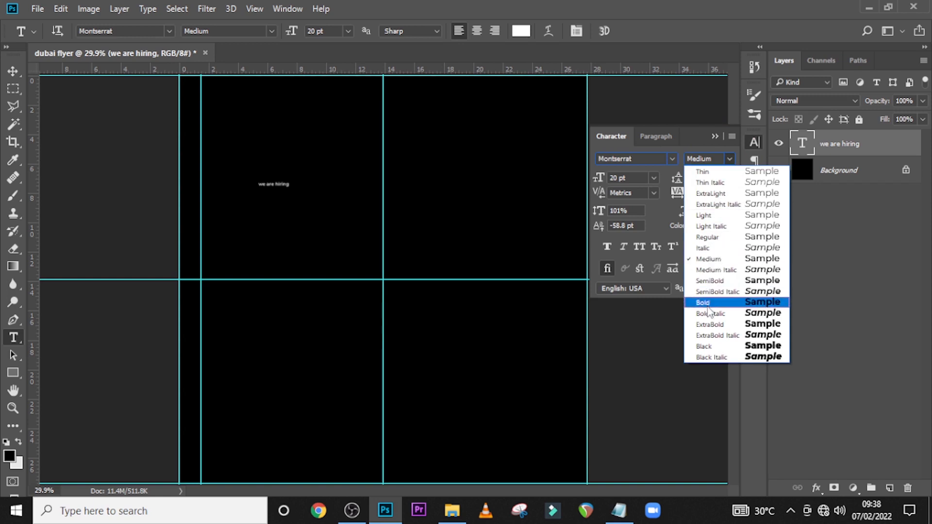
pyautogui.click(708, 303)
pyautogui.click(632, 179)
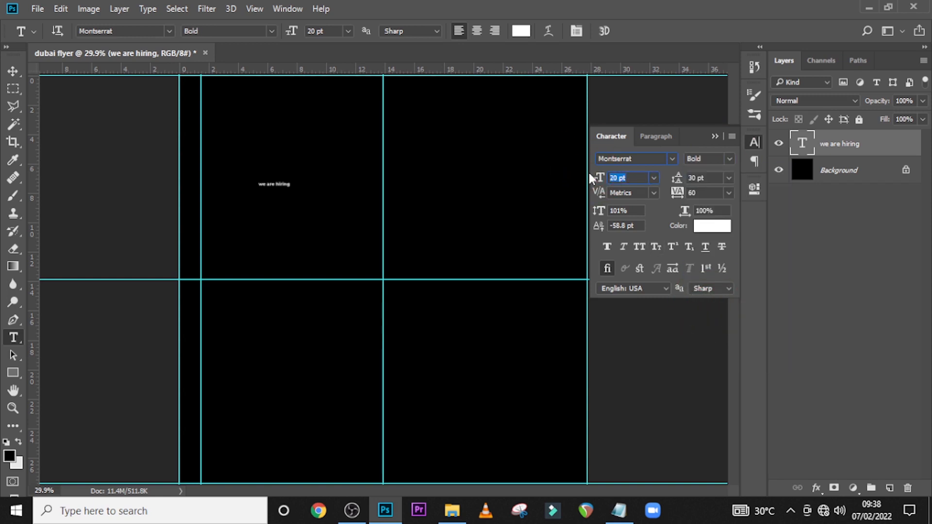
pyautogui.write('93')
pyautogui.press('Return')
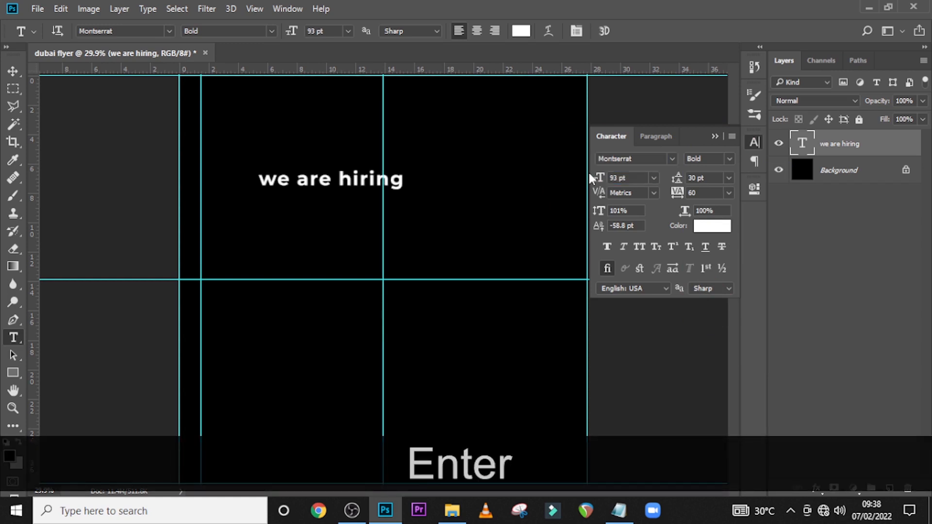
# Set the "we are hiring" text's tracking to 50 and apply All Caps.
pyautogui.click(702, 193)
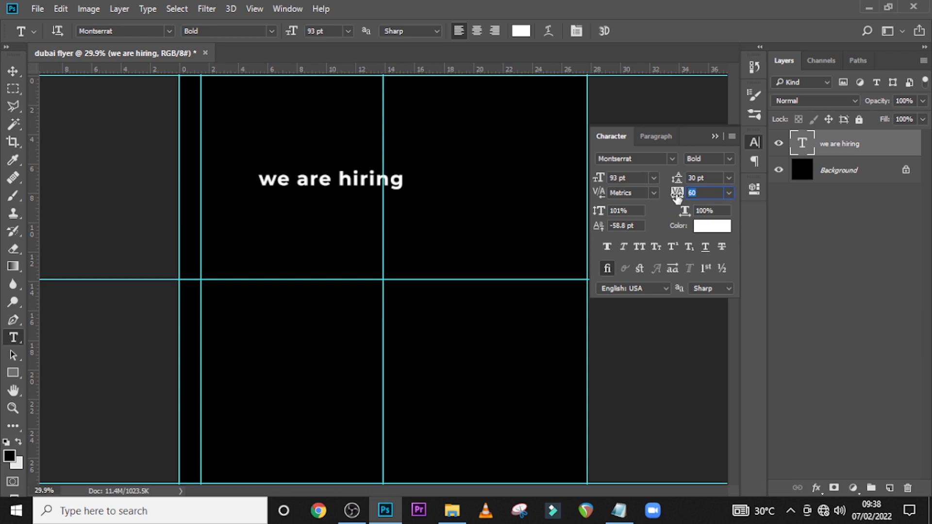
pyautogui.write('50')
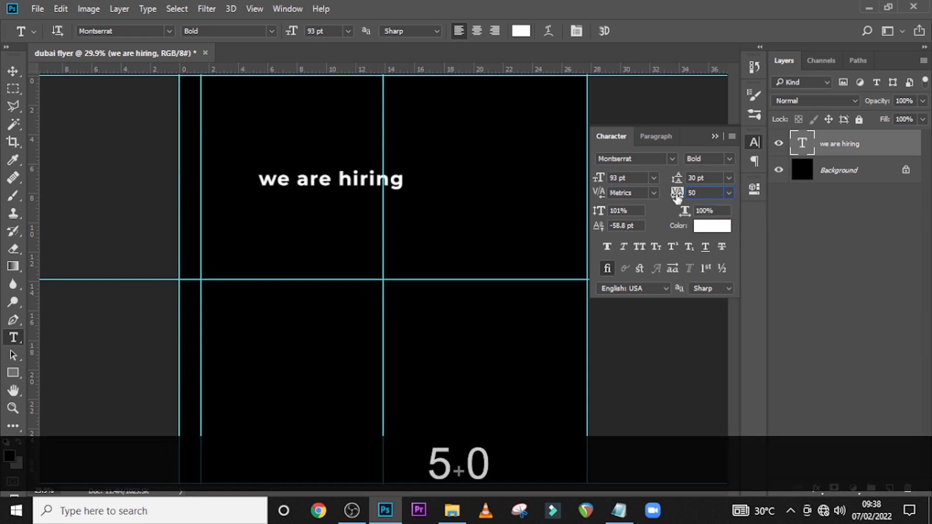
pyautogui.press('Return')
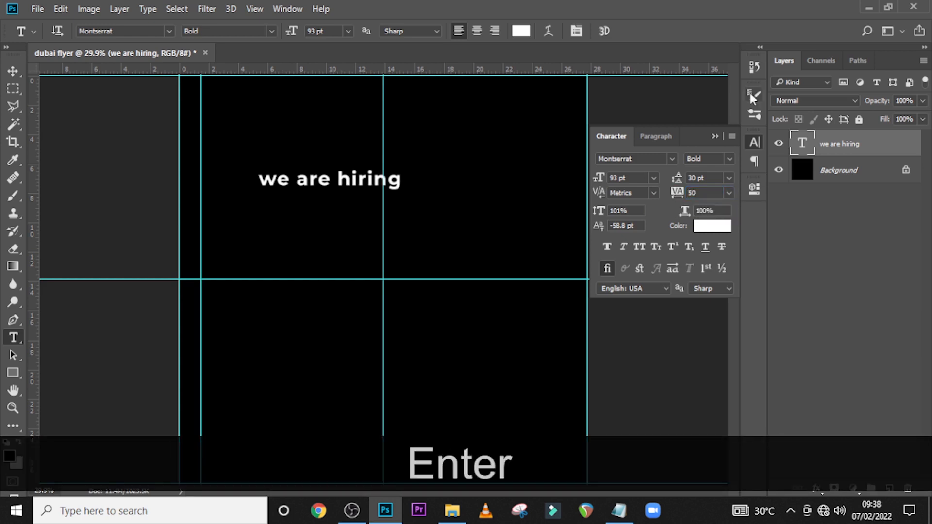
pyautogui.click(640, 247)
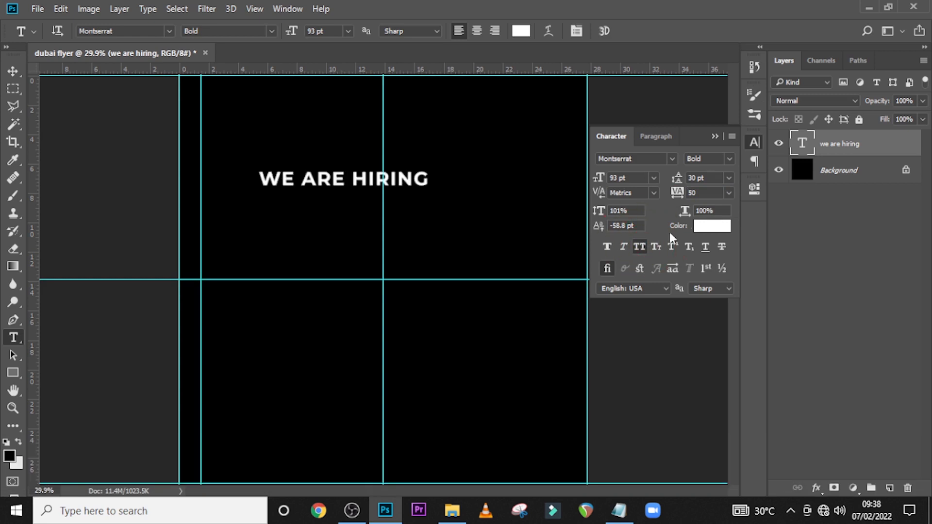
# Move the heading so it starts at the left margin guide, about 4.5 in below the canvas's top edge.
pyautogui.press('v')
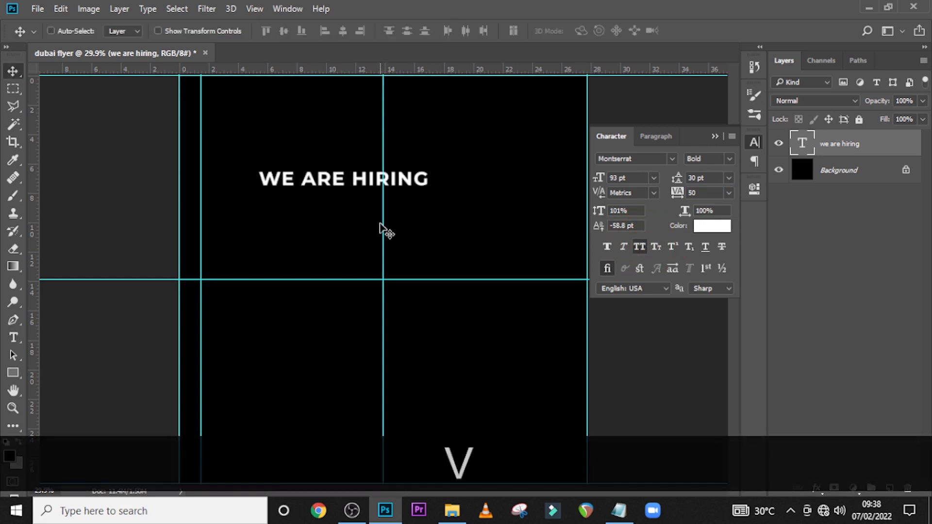
pyautogui.moveTo(348, 182); pyautogui.dragTo(297, 156)
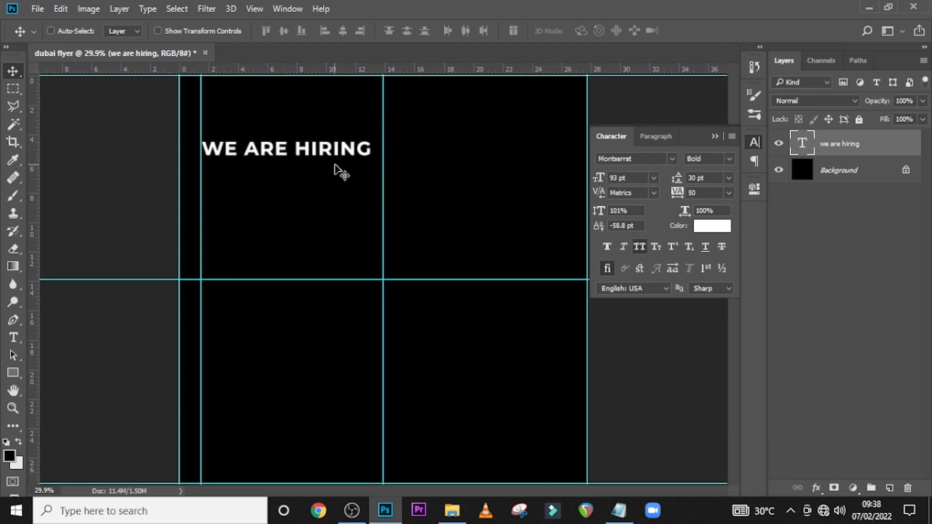
# Duplicate the "we are hiring" text layer and place the copy directly below the original.
pyautogui.press('ctrl')
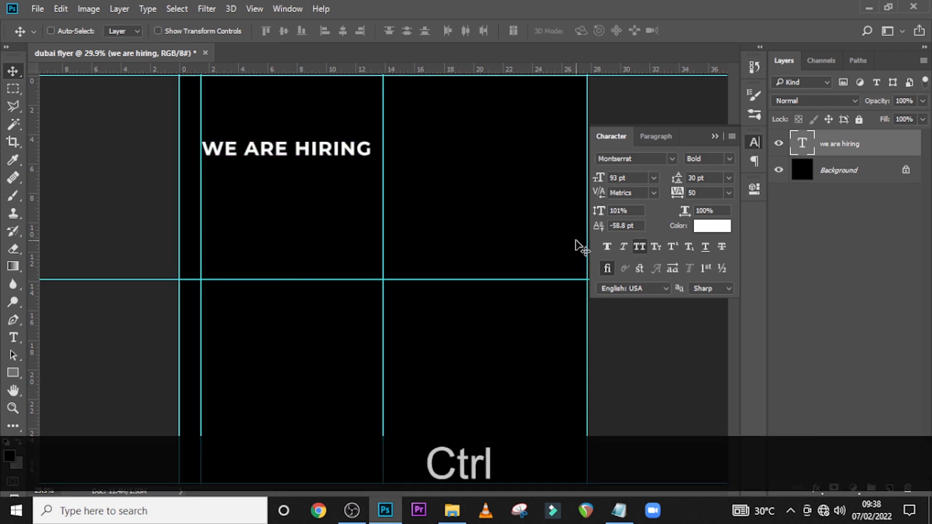
pyautogui.press('ctrl+super')
pyautogui.press('ctrl+super+j')
pyautogui.click(534, 14)
pyautogui.press('ctrl')
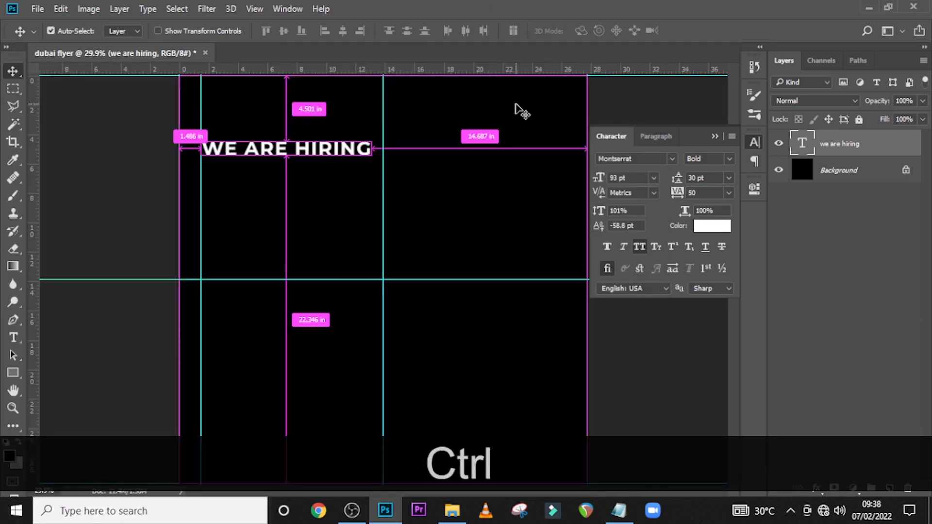
pyautogui.hotkey('ctrl', 'j')
pyautogui.moveTo(317, 163); pyautogui.dragTo(315, 191)
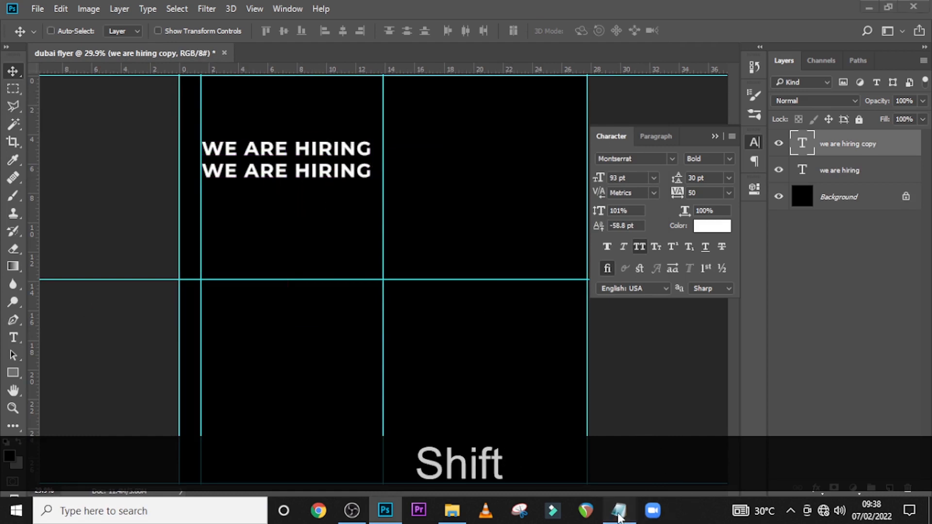
# Replace the duplicated heading's text with "bikers" copied from the 83.txt notes.
pyautogui.click(619, 510)
pyautogui.doubleClick(573, 181)
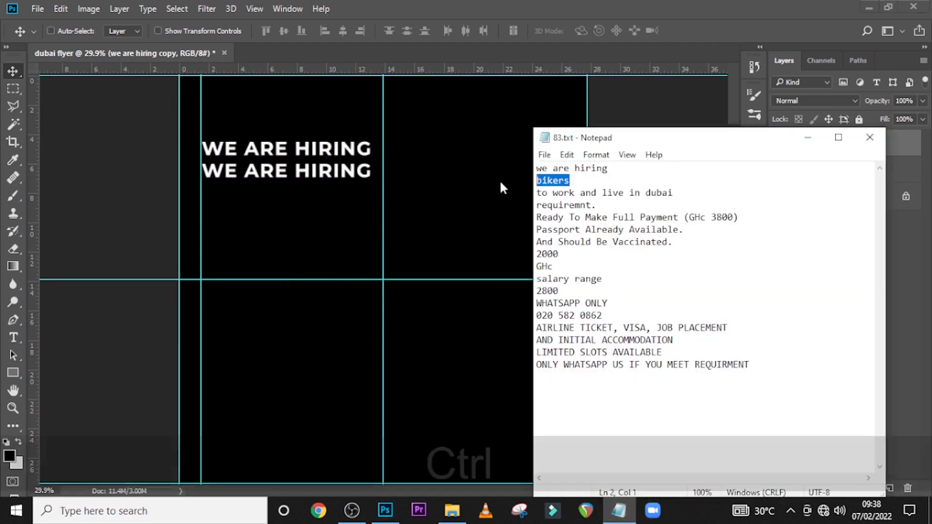
pyautogui.hotkey('ctrl', 'c')
pyautogui.click(784, 115)
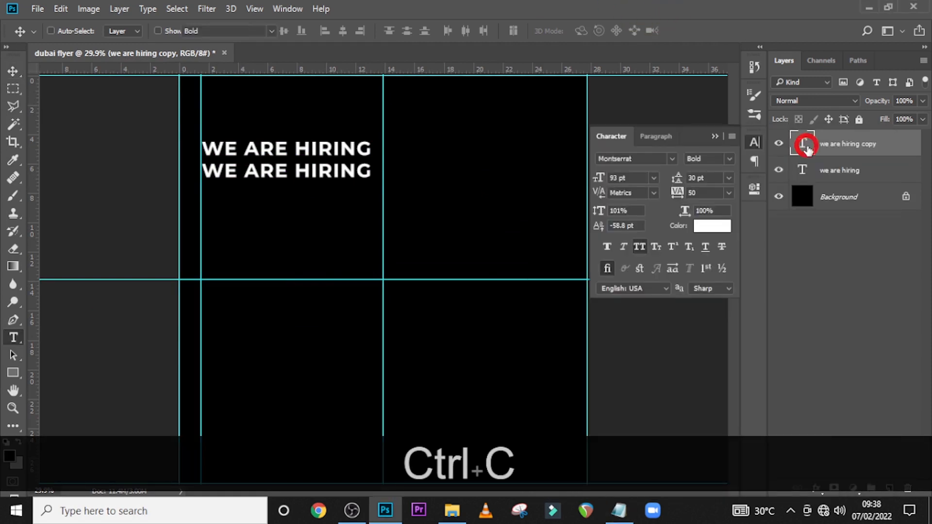
pyautogui.doubleClick(808, 149)
pyautogui.hotkey('ctrl', 'v')
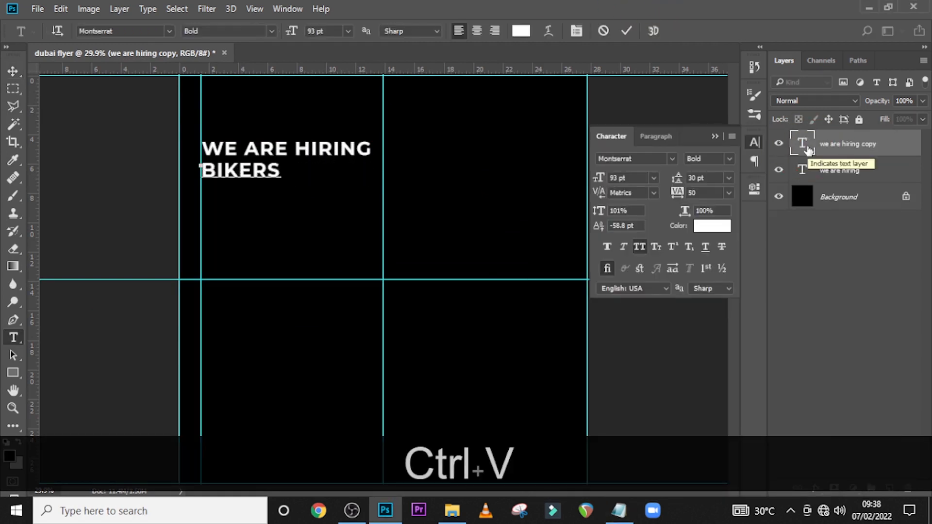
pyautogui.click(13, 71)
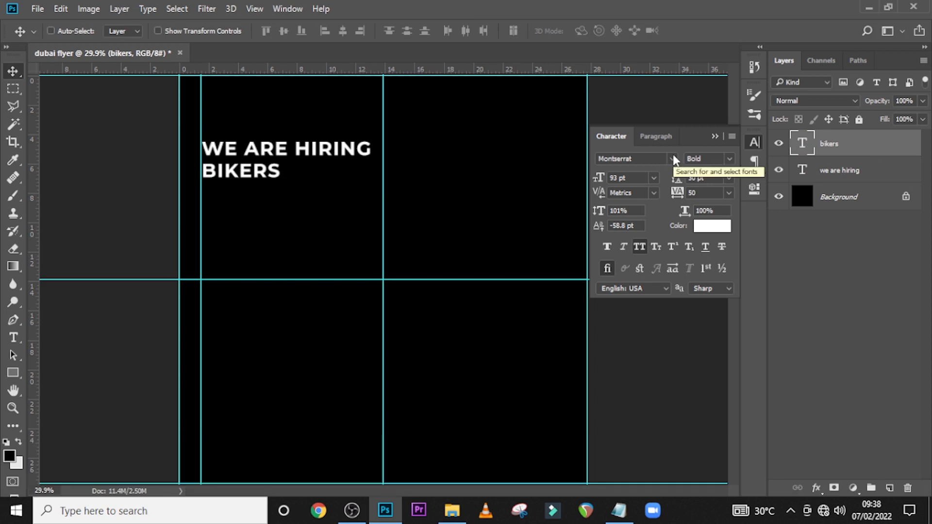
# Change the "bikers" text's font to Niagara Solid Regular.
pyautogui.click(673, 158)
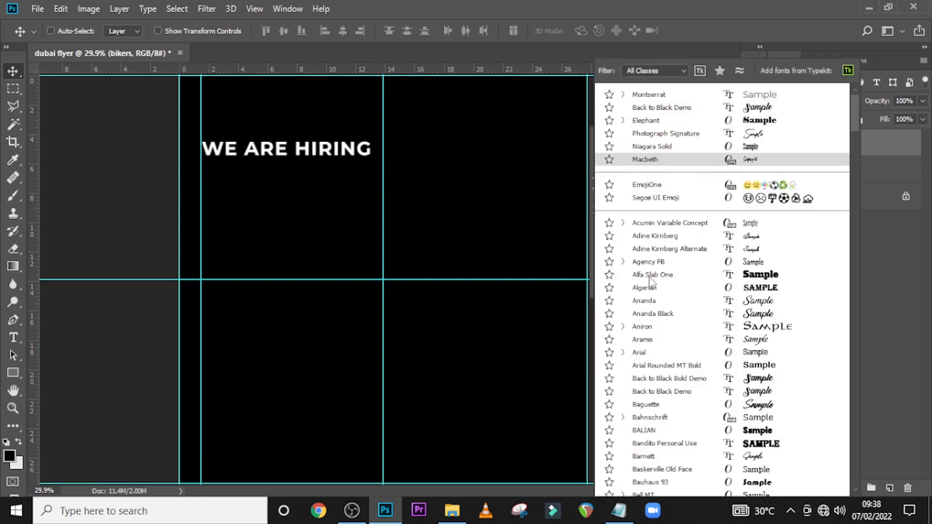
pyautogui.write('nia')
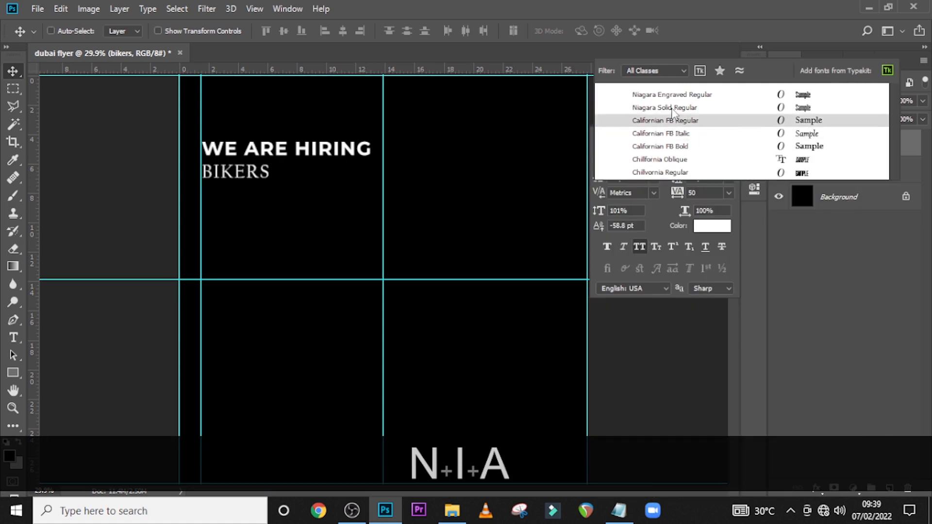
pyautogui.click(669, 109)
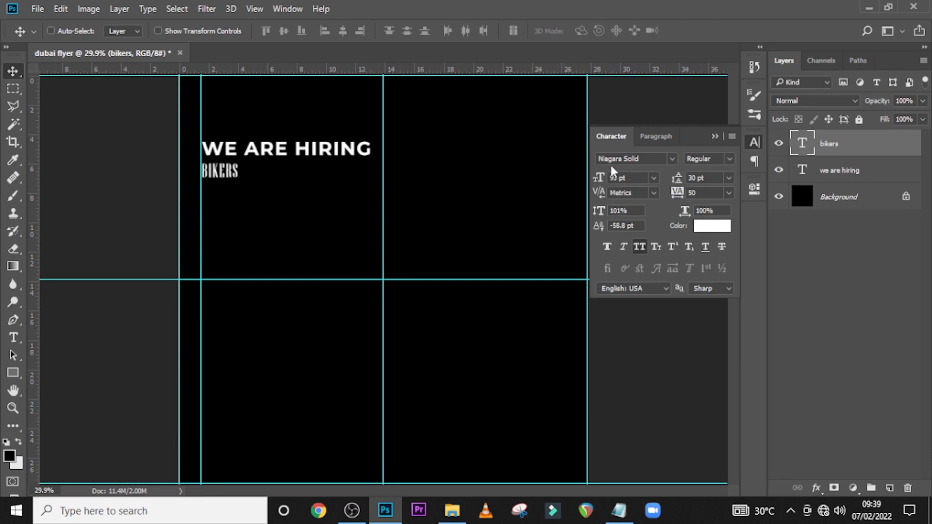
# Set the "bikers" text's font size to 560 pt and its tracking to 0.
pyautogui.click(641, 179)
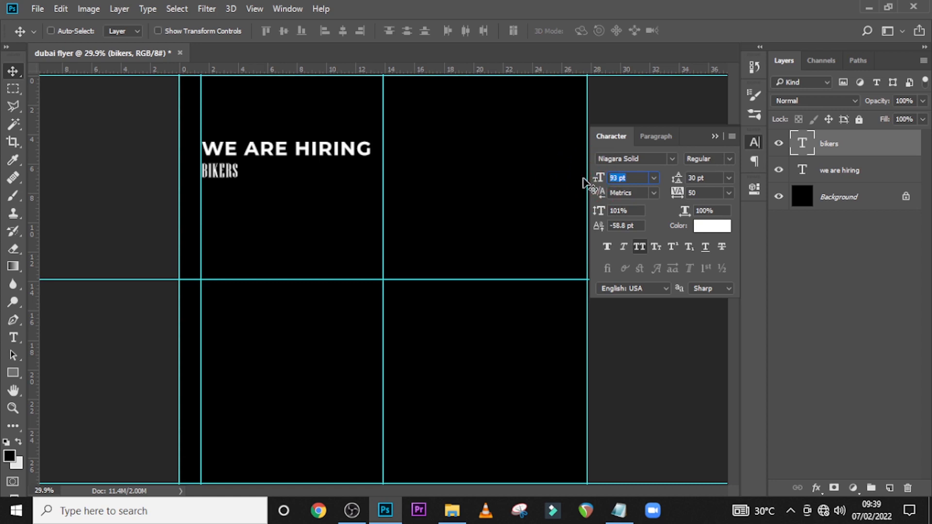
pyautogui.write('560')
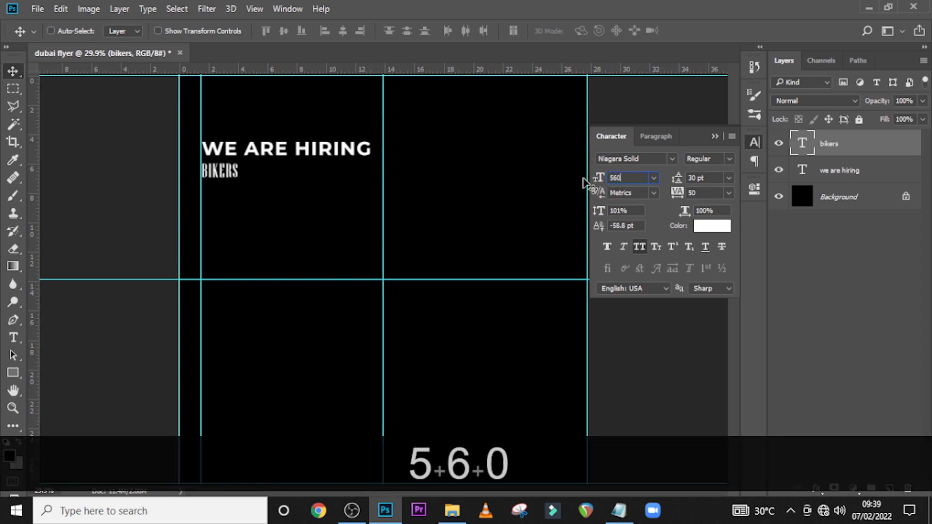
pyautogui.press('Return')
pyautogui.click(702, 195)
pyautogui.write('0')
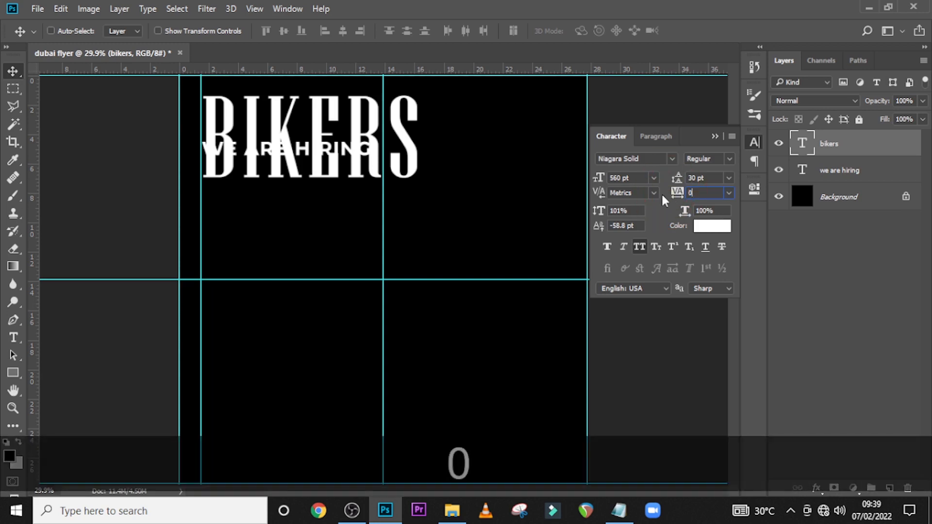
pyautogui.press('Return')
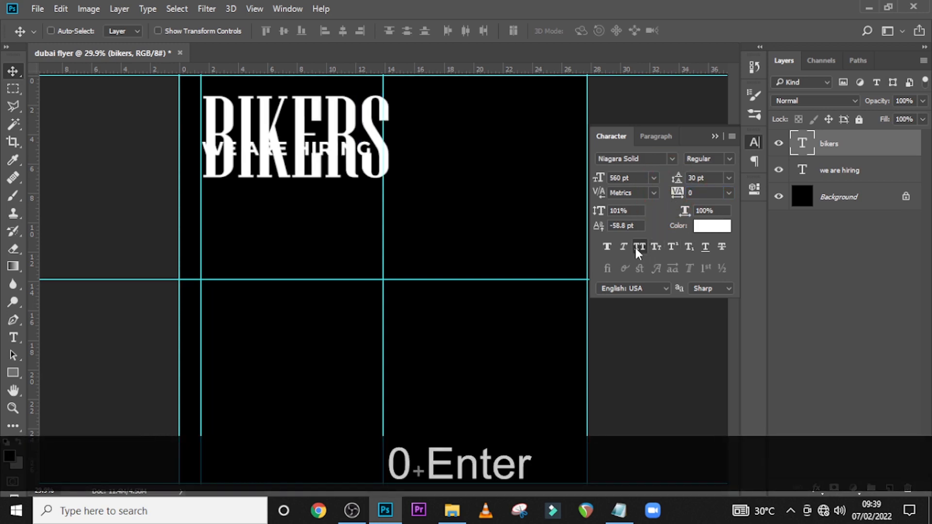
# Colour the "bikers" text yellow with hex value fed134.
pyautogui.click(702, 229)
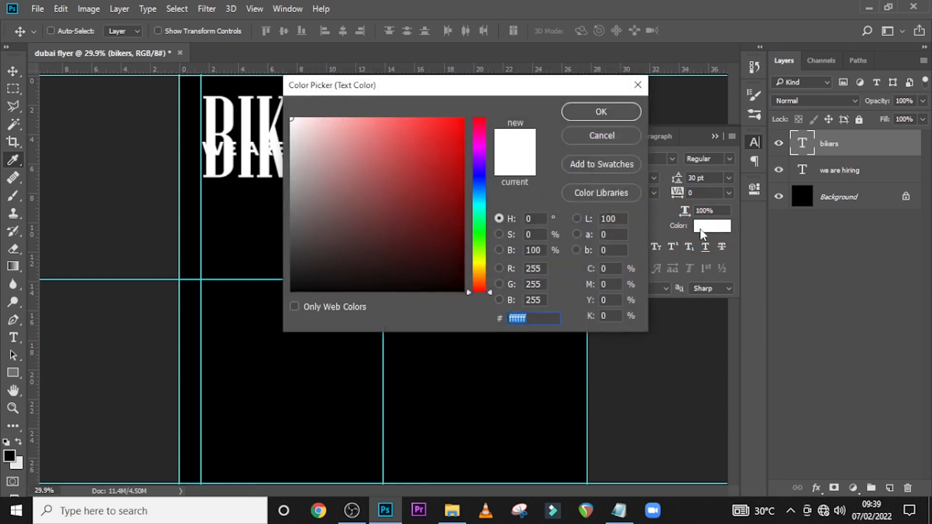
pyautogui.write('fe')
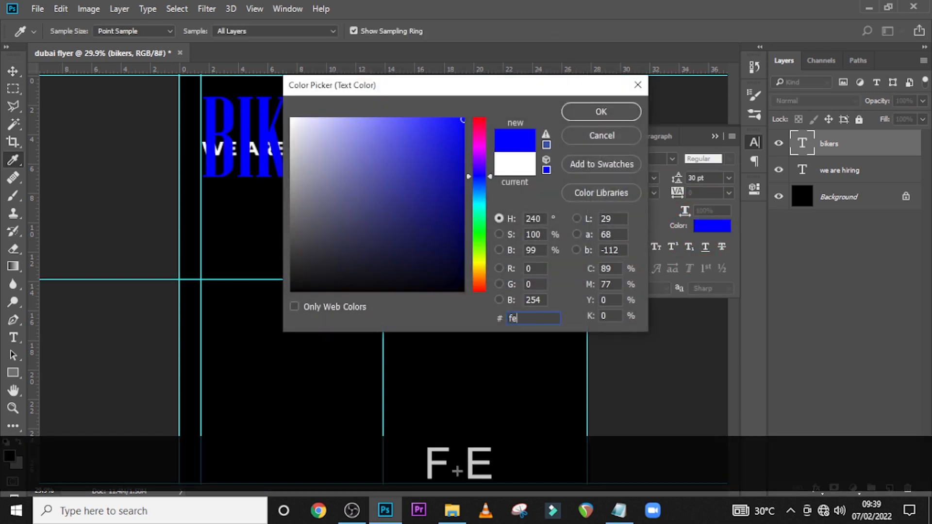
pyautogui.write('d')
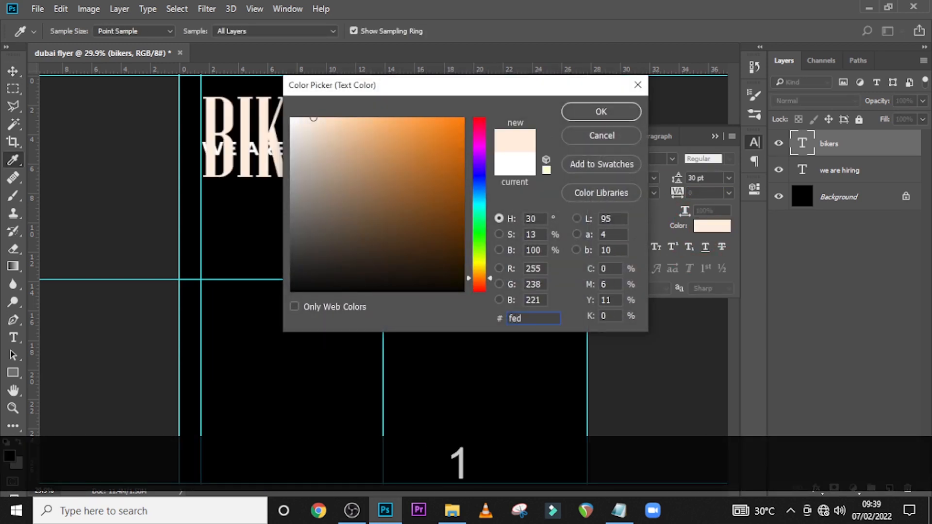
pyautogui.write('134')
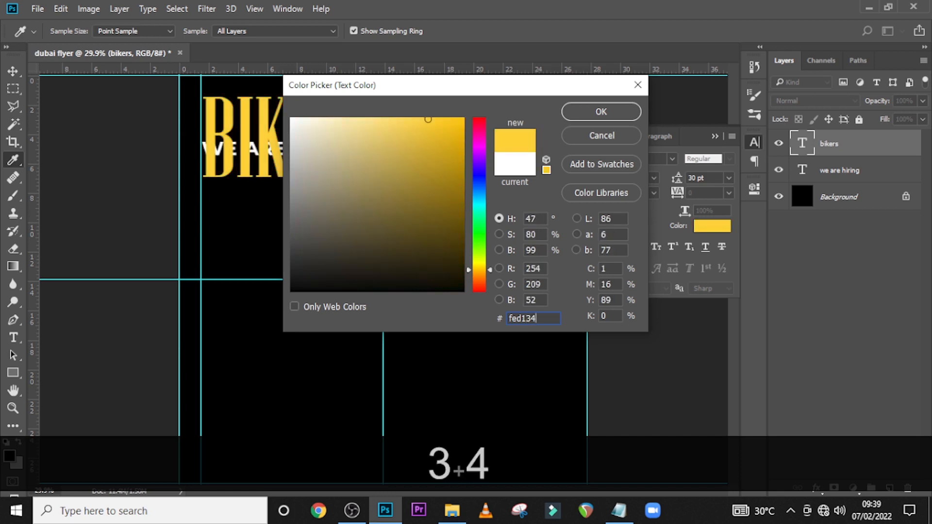
pyautogui.click(594, 113)
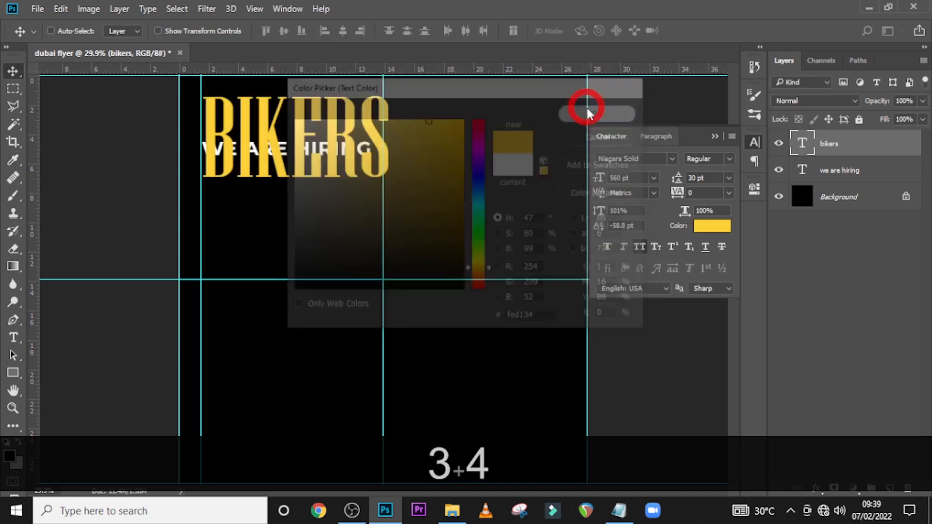
# Move the "bikers" text directly beneath "WE ARE HIRING" and align its starting edge with the left margin guide.
pyautogui.moveTo(311, 133); pyautogui.dragTo(312, 200)
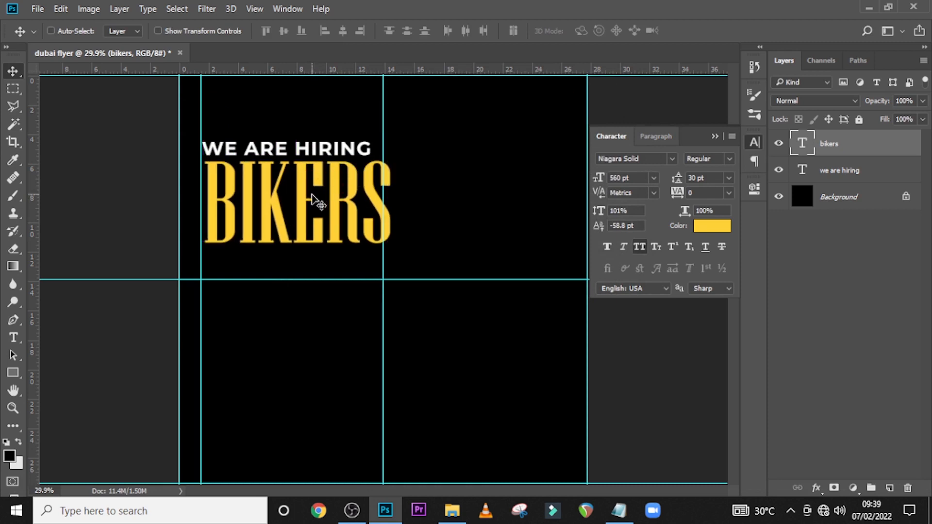
pyautogui.press('Left')
pyautogui.press('Left')
pyautogui.press('Left')
pyautogui.press('Up')
pyautogui.press('Up')
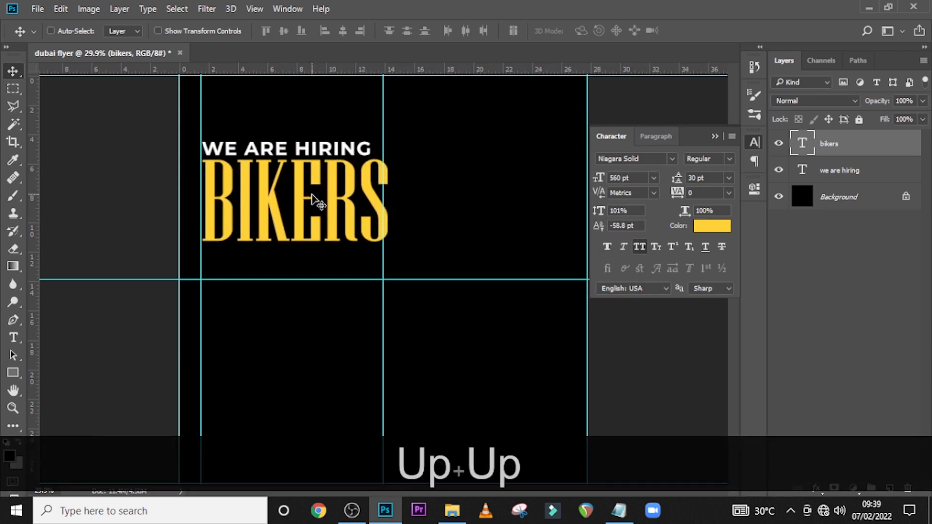
pyautogui.press('Left')
pyautogui.press('Left')
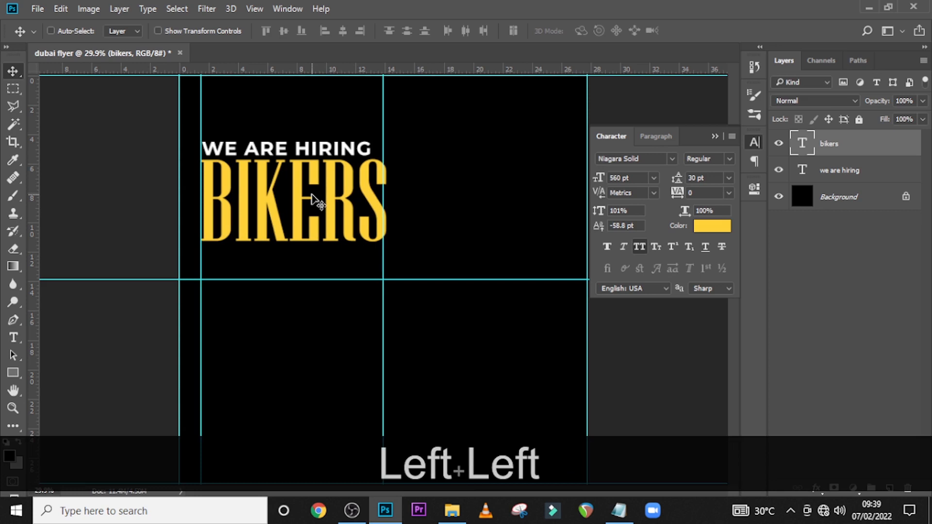
pyautogui.press('Up')
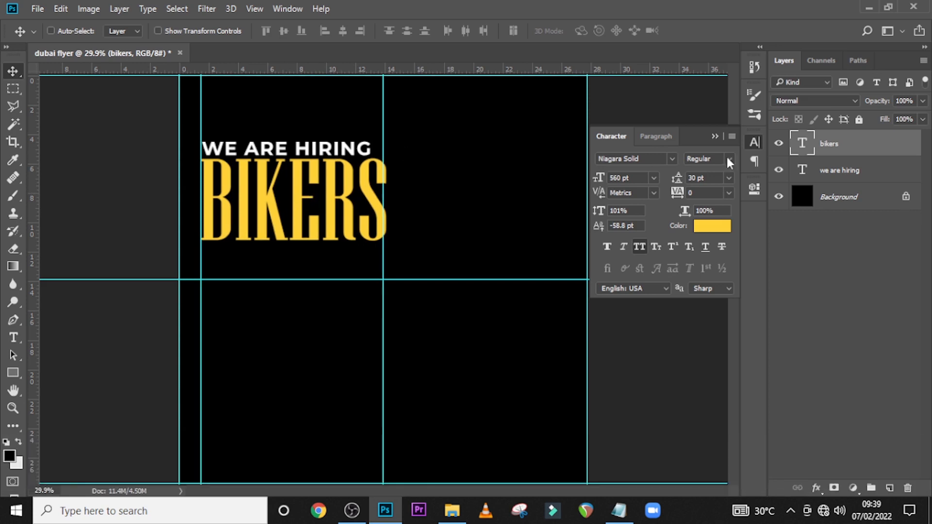
# Duplicate the "we are hiring" text layer and move the copy straight down to just below "BIKERS".
pyautogui.click(839, 171)
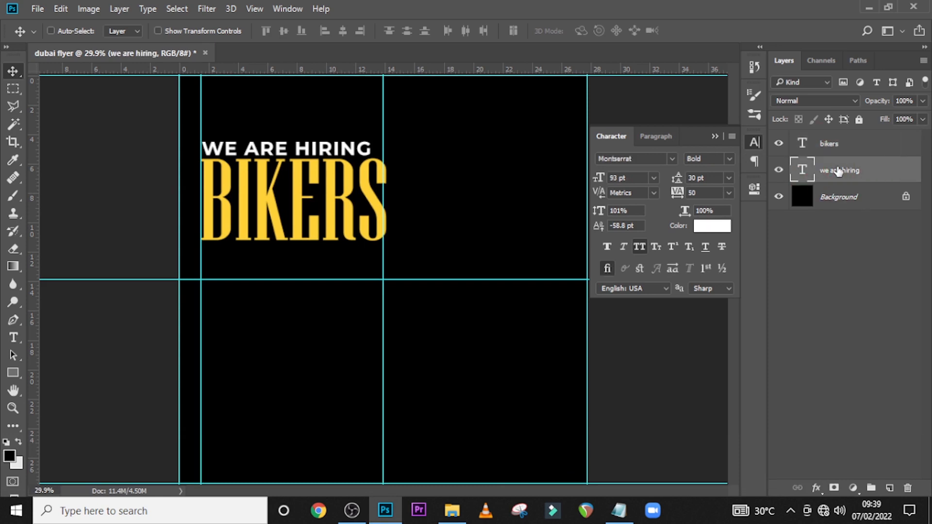
pyautogui.hotkey('ctrl', 'j')
pyautogui.hotkey('shift', 'Down')
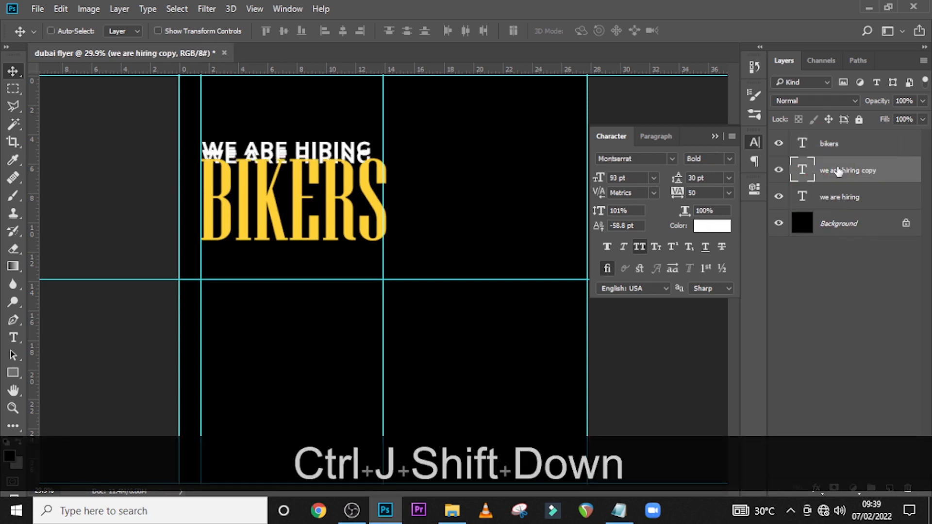
pyautogui.press('Down')
# Replace the duplicated heading's text with "to work and live in dubai" copied from the 83.txt notes in Notepad.
pyautogui.click(619, 511)
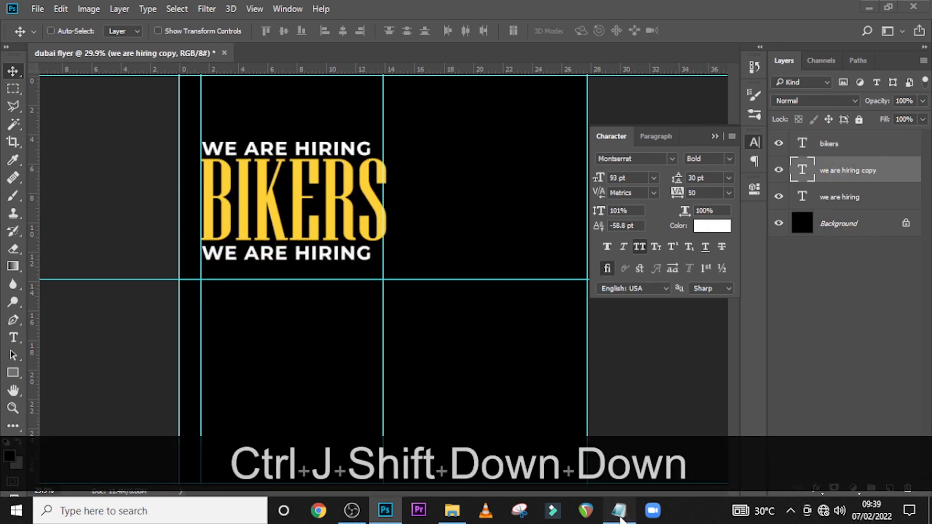
pyautogui.moveTo(679, 192); pyautogui.dragTo(535, 194)
pyautogui.hotkey('ctrl', 'c')
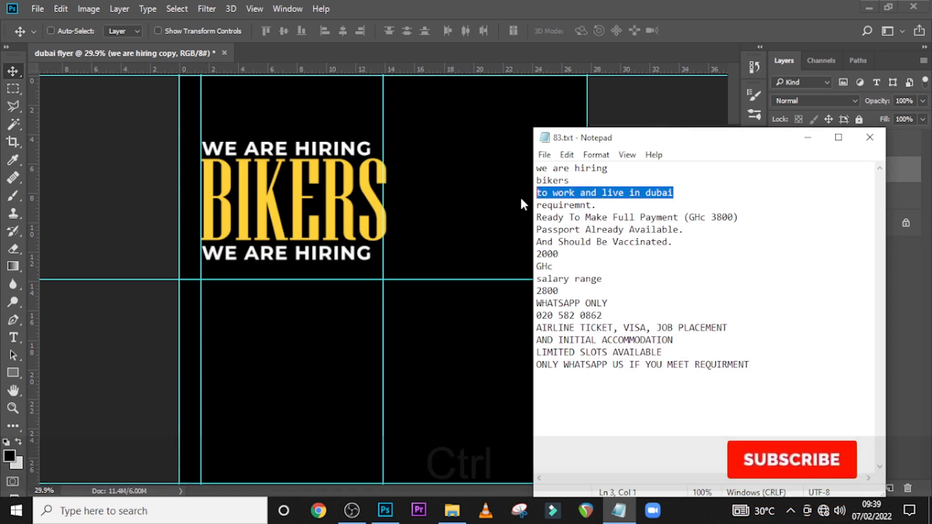
pyautogui.click(544, 7)
pyautogui.click(659, 136)
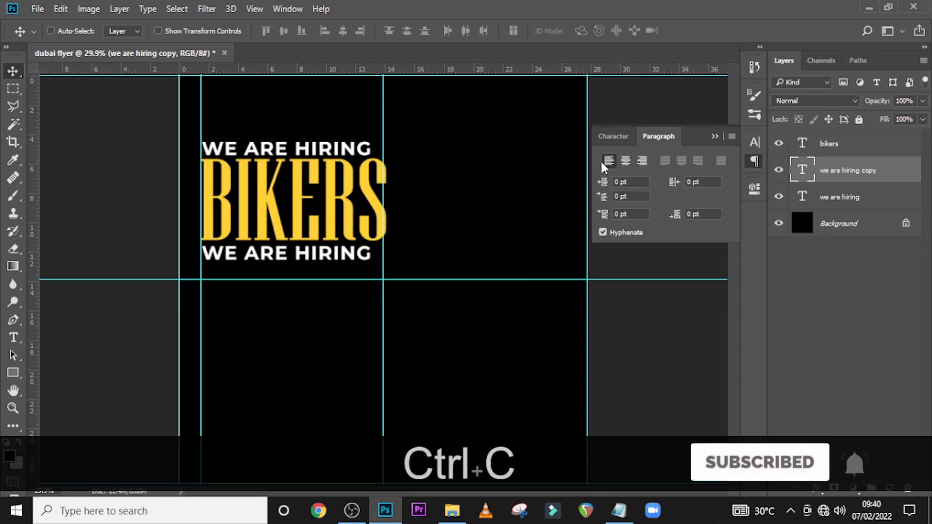
pyautogui.click(613, 137)
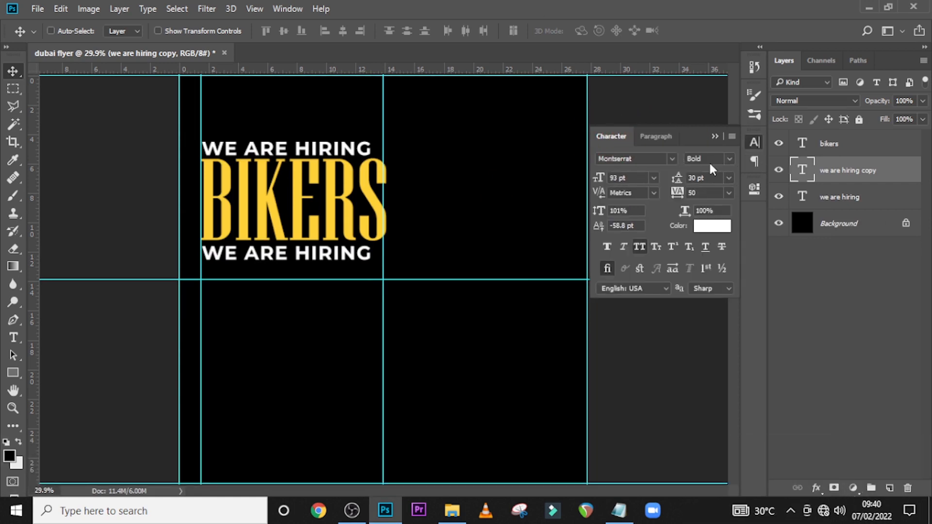
pyautogui.doubleClick(801, 172)
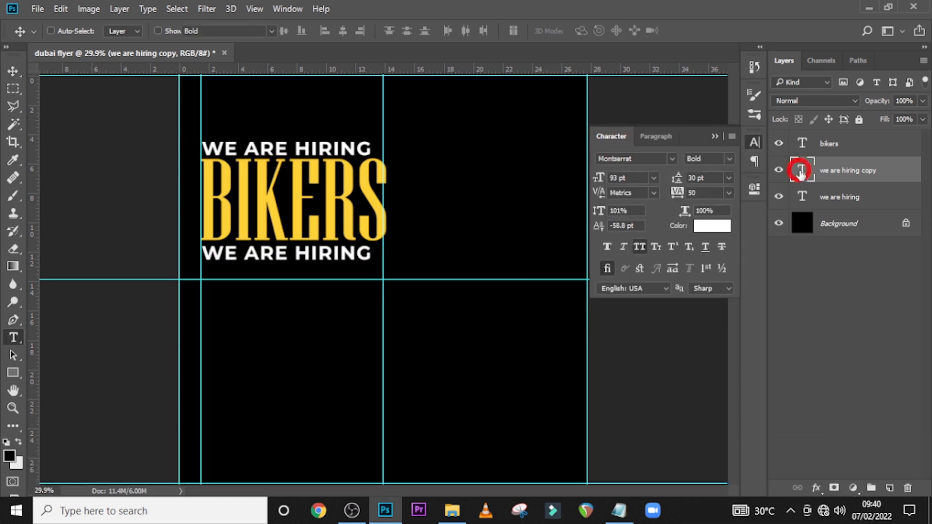
pyautogui.hotkey('ctrl', 'v')
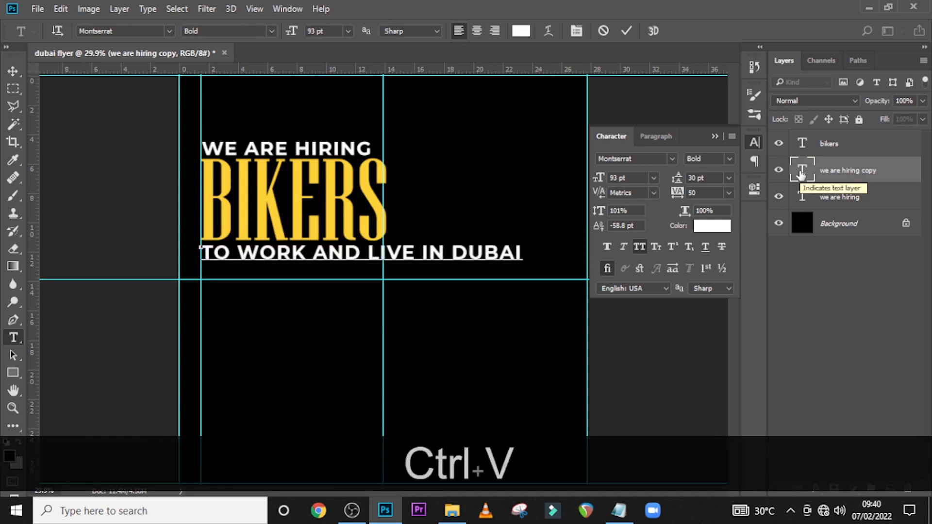
pyautogui.hotkey('ctrl', 'Return')
pyautogui.press('v')
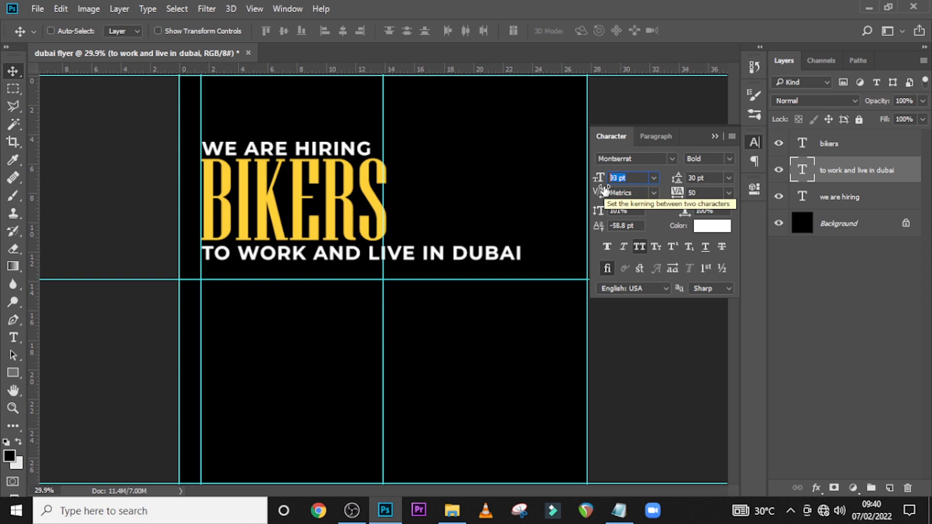
# Set the "to work and live in dubai" text to 55 pt, tracking 0 and the Medium font style.
pyautogui.write('55')
pyautogui.press('Return')
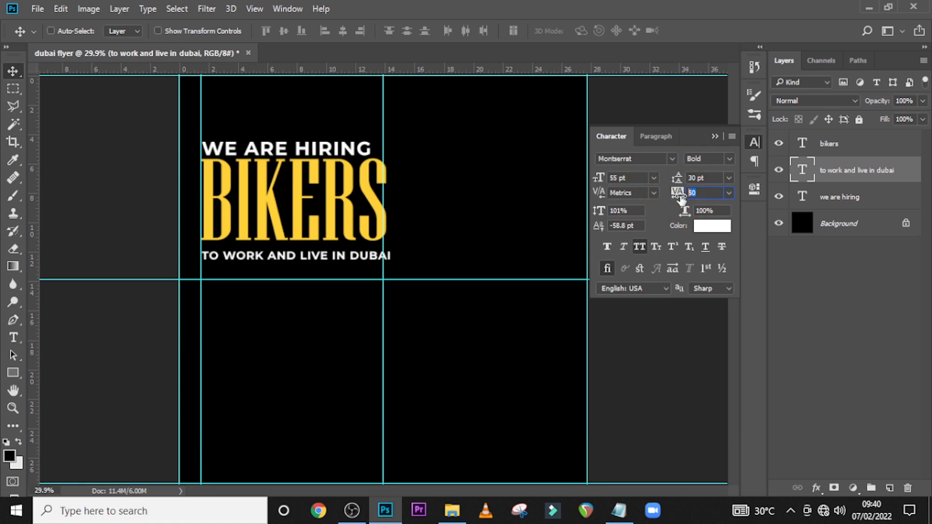
pyautogui.write('0')
pyautogui.press('Return')
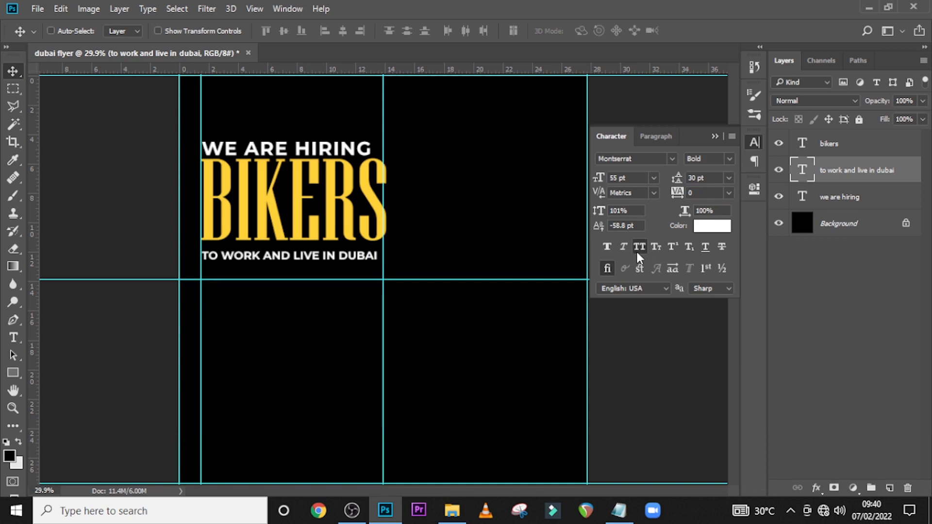
pyautogui.click(729, 159)
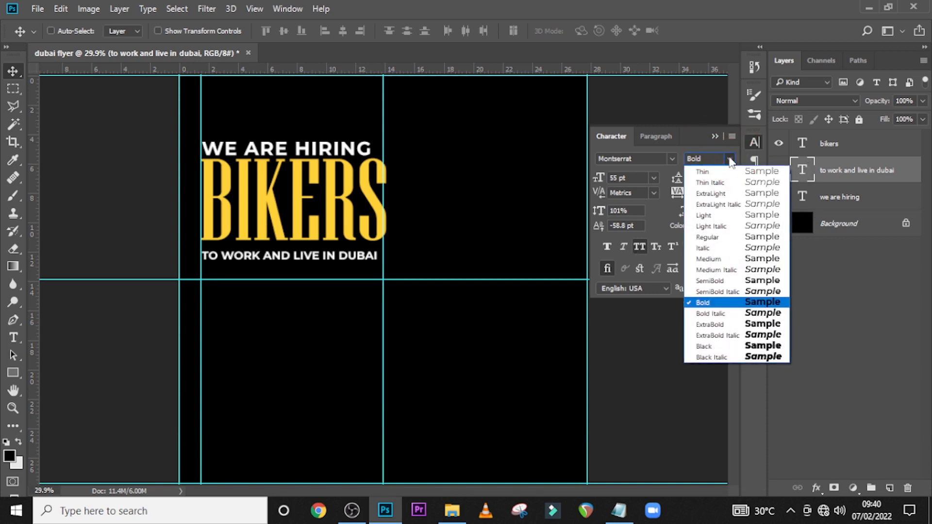
pyautogui.click(708, 260)
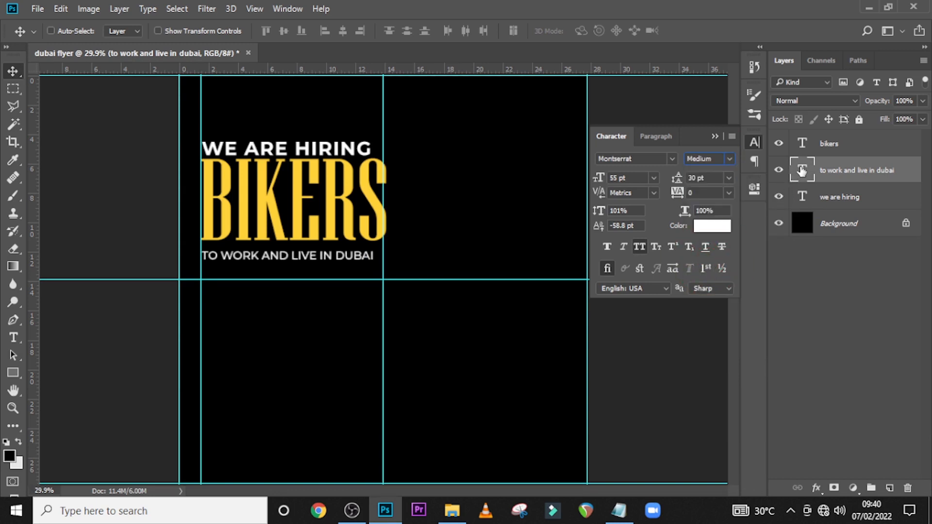
# Make only the word "DUBAI" in the tagline Bold and colour it with the yellow sampled from "BIKERS".
pyautogui.doubleClick(802, 170)
pyautogui.moveTo(335, 254); pyautogui.dragTo(375, 255)
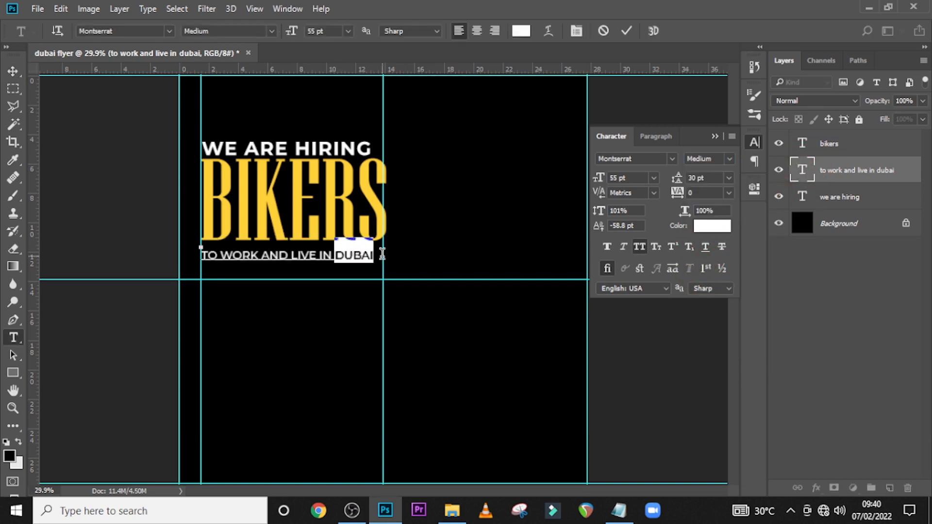
pyautogui.click(729, 159)
pyautogui.click(704, 302)
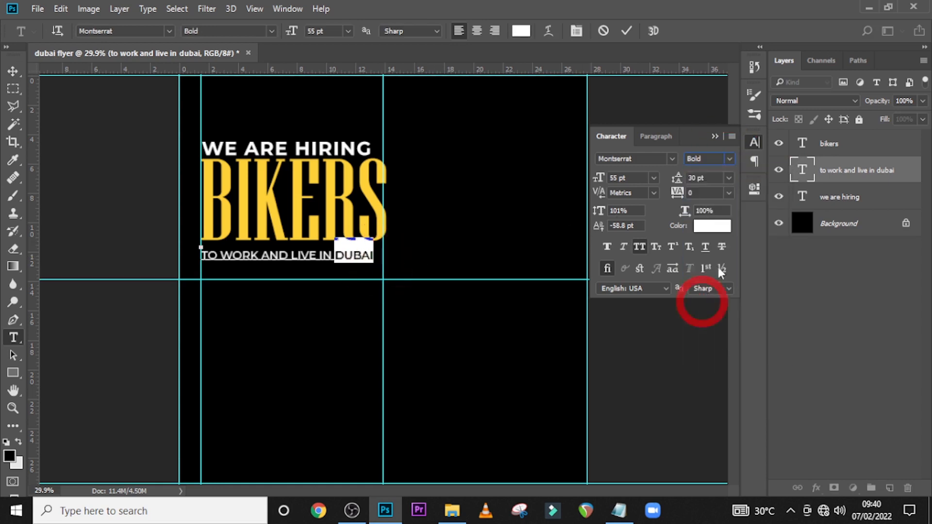
pyautogui.click(710, 224)
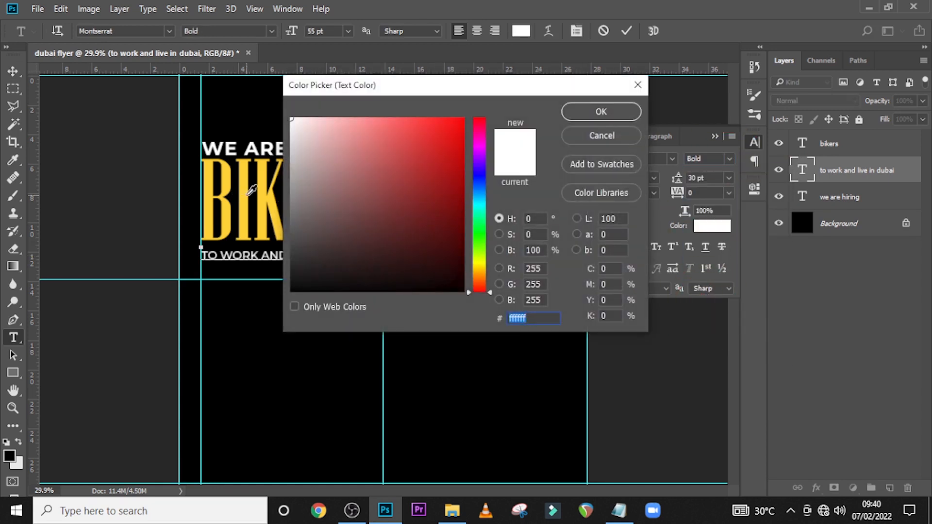
pyautogui.click(247, 192)
pyautogui.click(590, 112)
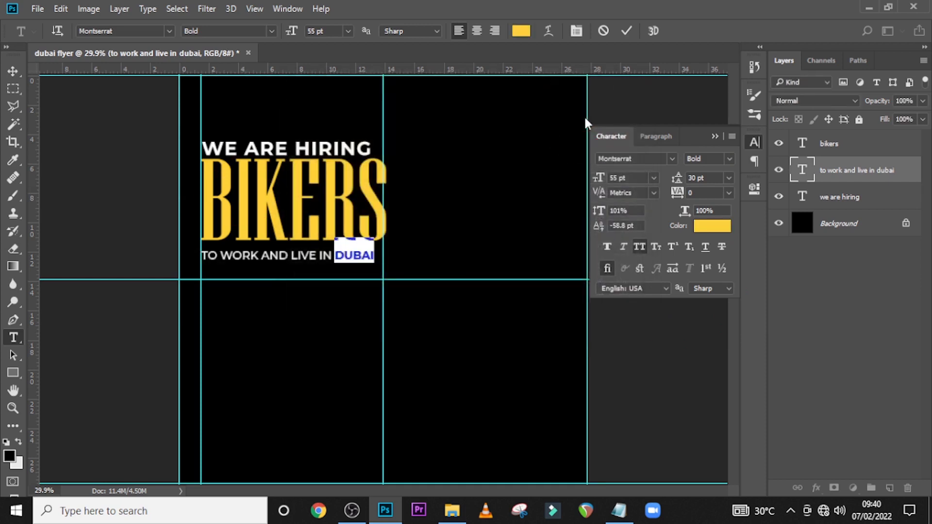
pyautogui.hotkey('ctrl', 'Return')
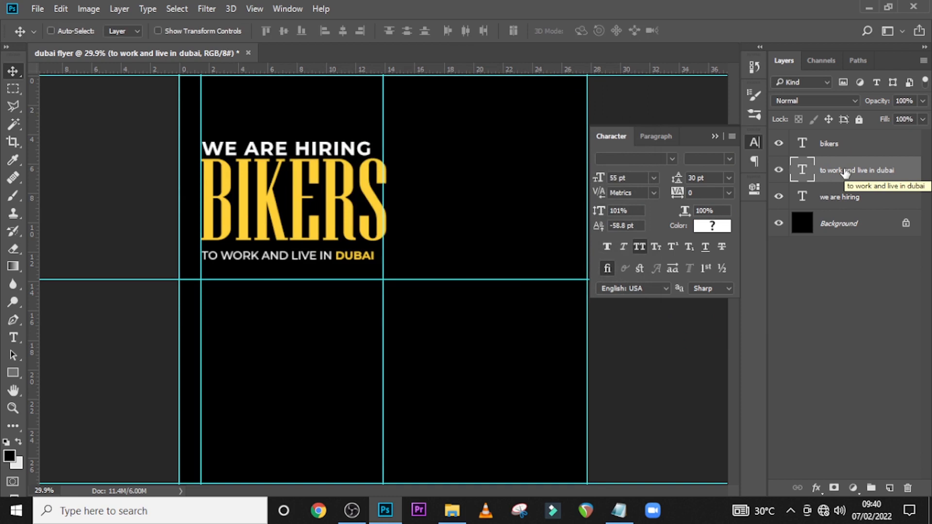
pyautogui.click(871, 171)
pyautogui.press('v')
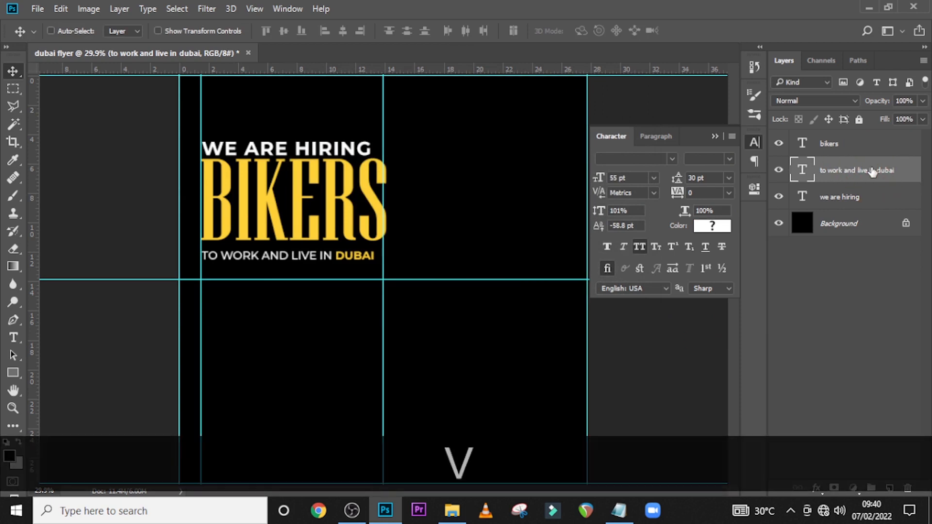
# Nudge the "to work and live in dubai" text straight up so it sits close beneath "BIKERS".
pyautogui.press('Up')
pyautogui.press('Up')
pyautogui.press('Up')
pyautogui.press('Up')
pyautogui.press('Up')
pyautogui.press('Up')
pyautogui.press('Up')
pyautogui.press('Up')
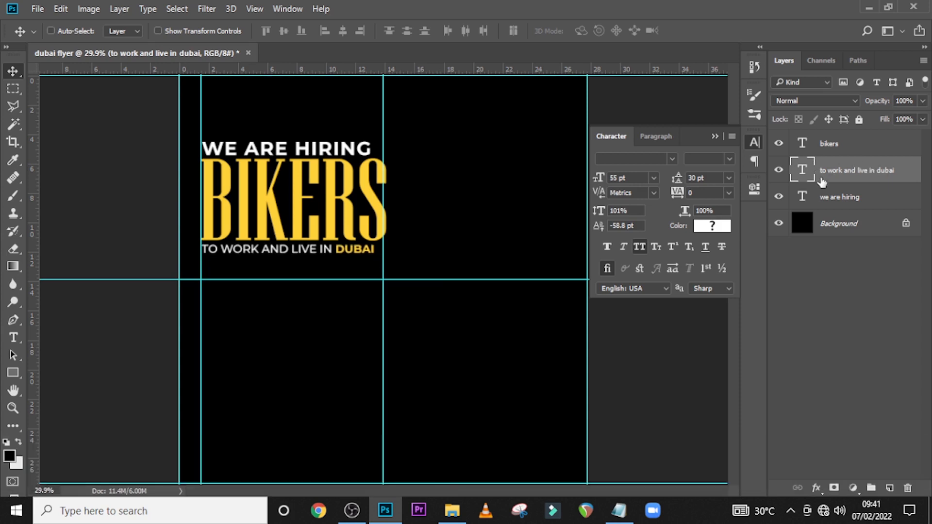
# Group the "we are hiring", "bikers" and "to work and live in dubai" text layers and name the group "WE ARE HIRING".
pyautogui.click(833, 200)
pyautogui.press('ctrl')
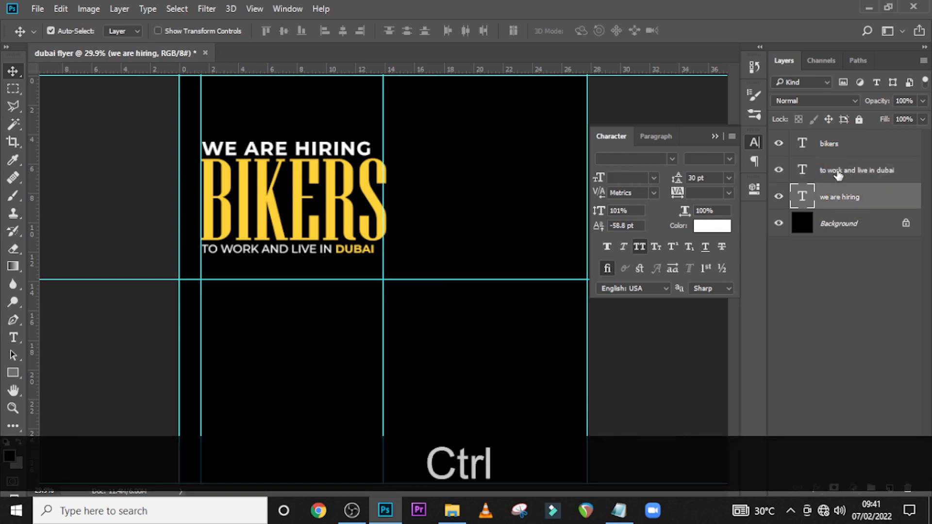
pyautogui.keyDown('ctrl'); pyautogui.click(830, 144); pyautogui.keyUp('ctrl')
pyautogui.keyDown('ctrl'); pyautogui.click(837, 175); pyautogui.keyUp('ctrl')
pyautogui.hotkey('ctrl', 'g')
pyautogui.doubleClick(835, 138)
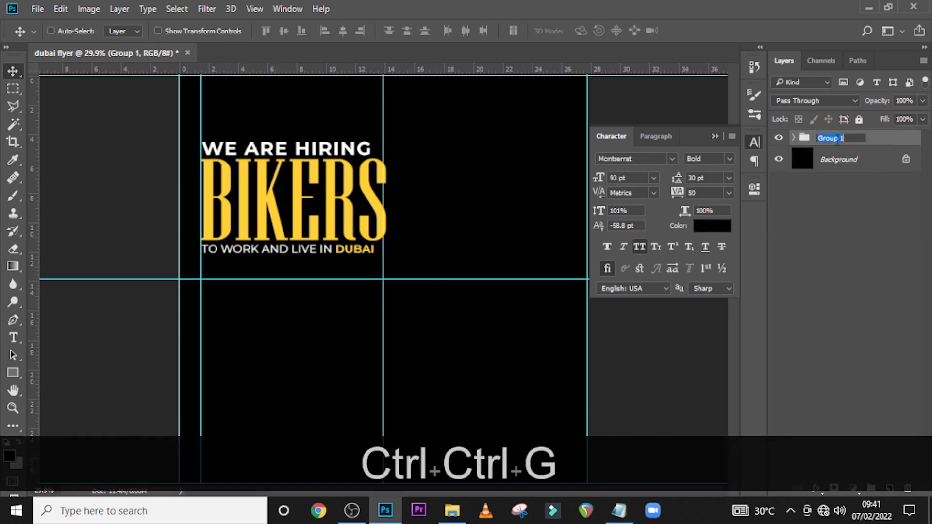
pyautogui.press('capslock')
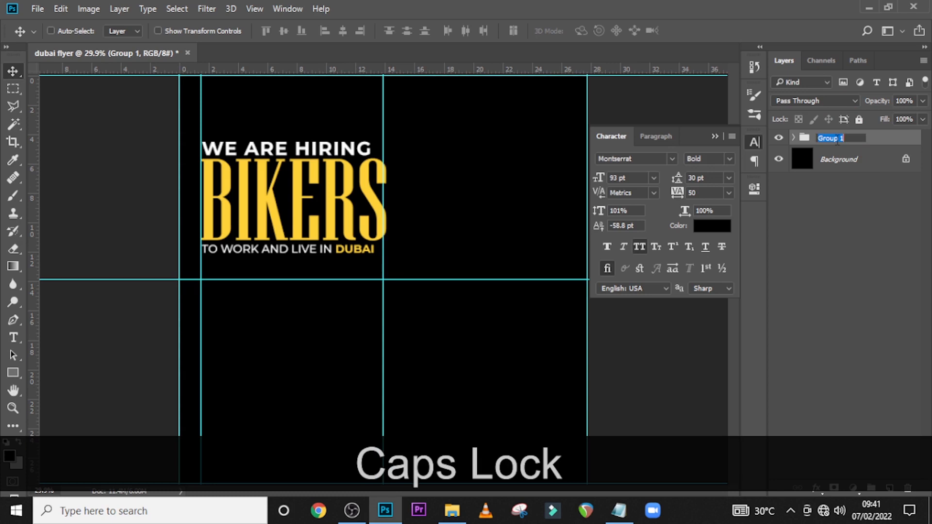
pyautogui.write('WER')
pyautogui.press('BackSpace')
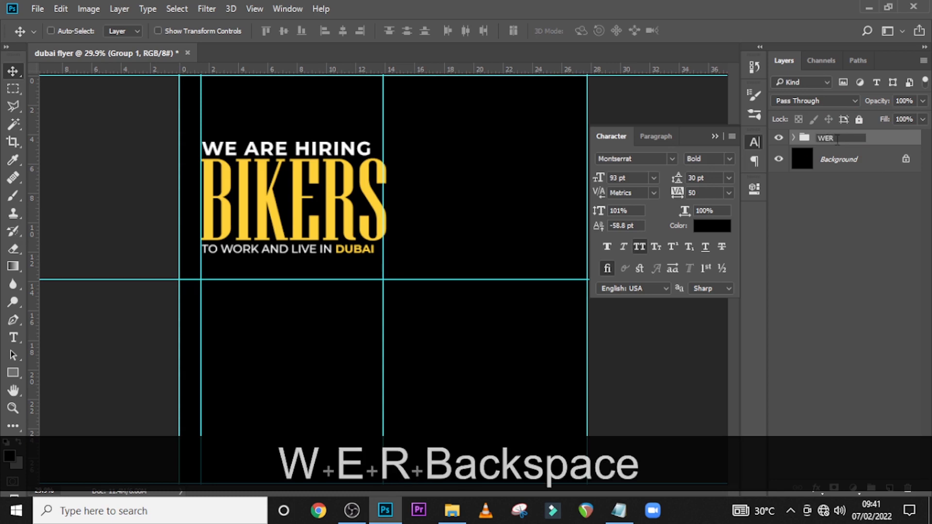
pyautogui.write('ARE ')
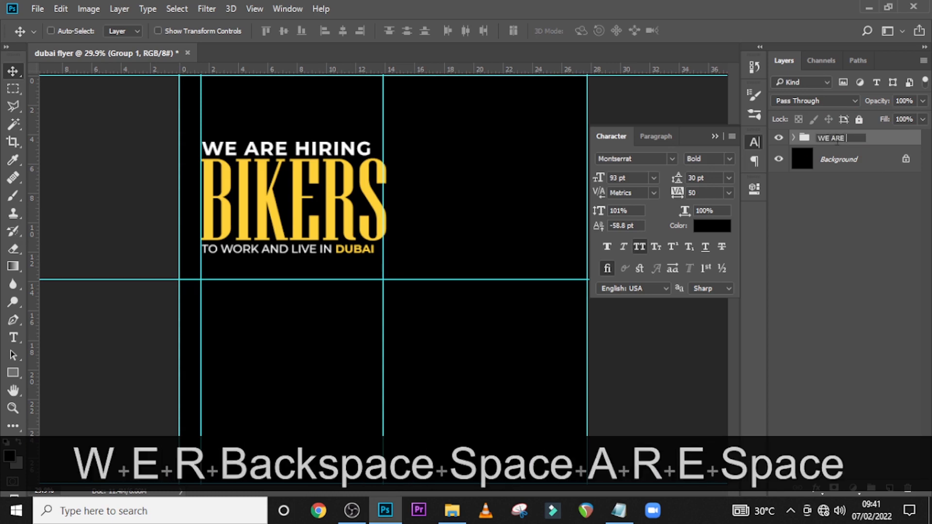
pyautogui.write('HIRING')
pyautogui.press('Return')
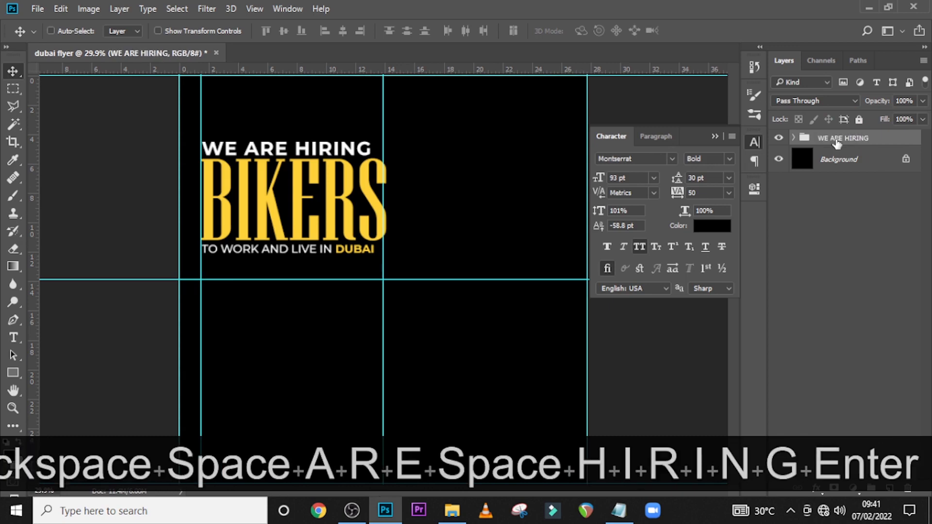
# Place the dl.beatsnoop.com-1643620883.jpg biker photo from the U83 folder into the flyer and enlarge it to about 594%.
pyautogui.click(452, 510)
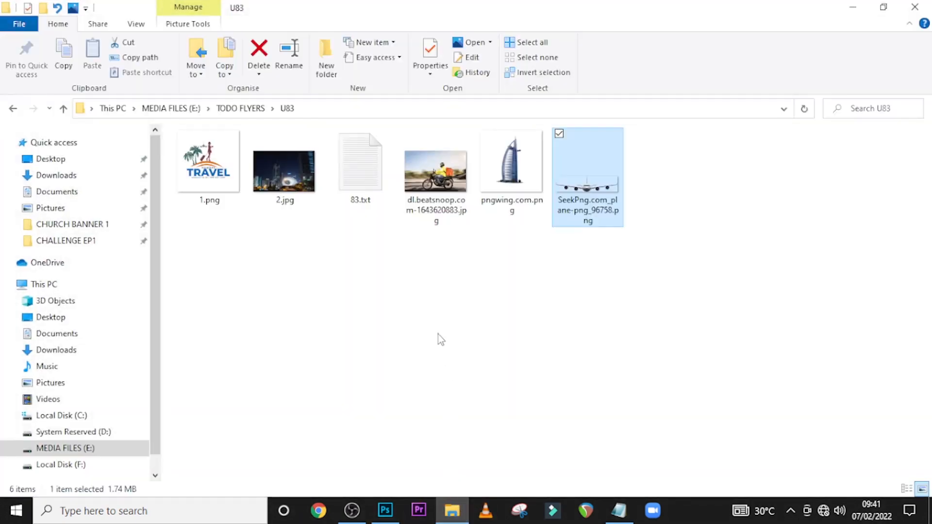
pyautogui.moveTo(405, 170); pyautogui.dragTo(381, 316)
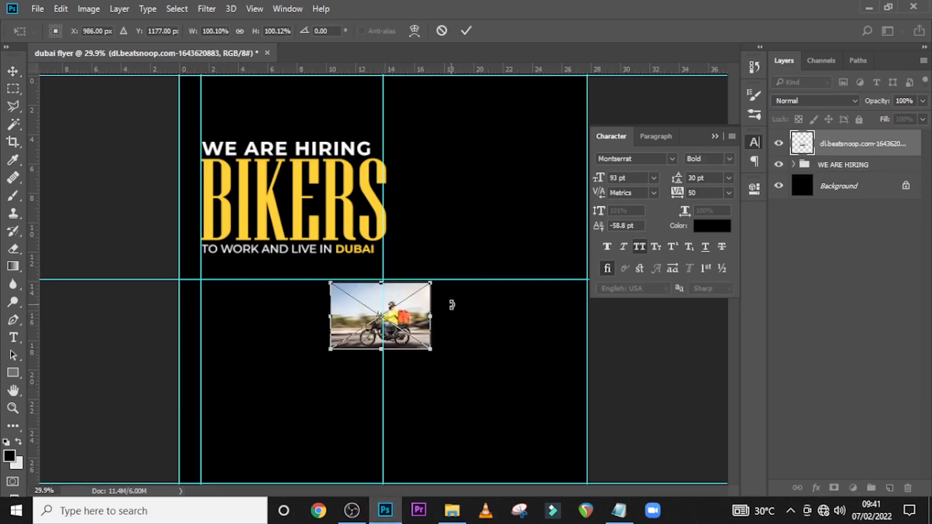
pyautogui.moveTo(435, 281); pyautogui.dragTo(684, 124)
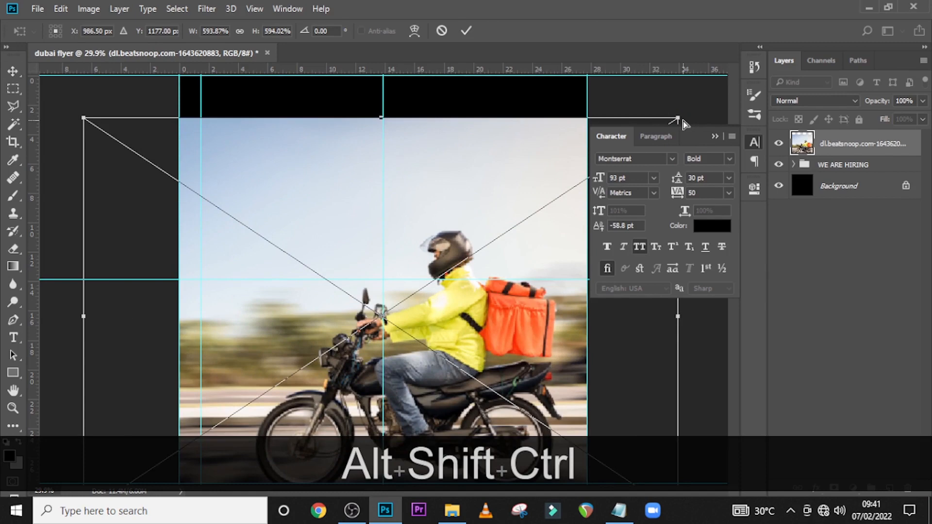
pyautogui.hotkey('ctrl', '-')
pyautogui.hotkey('ctrl', '-')
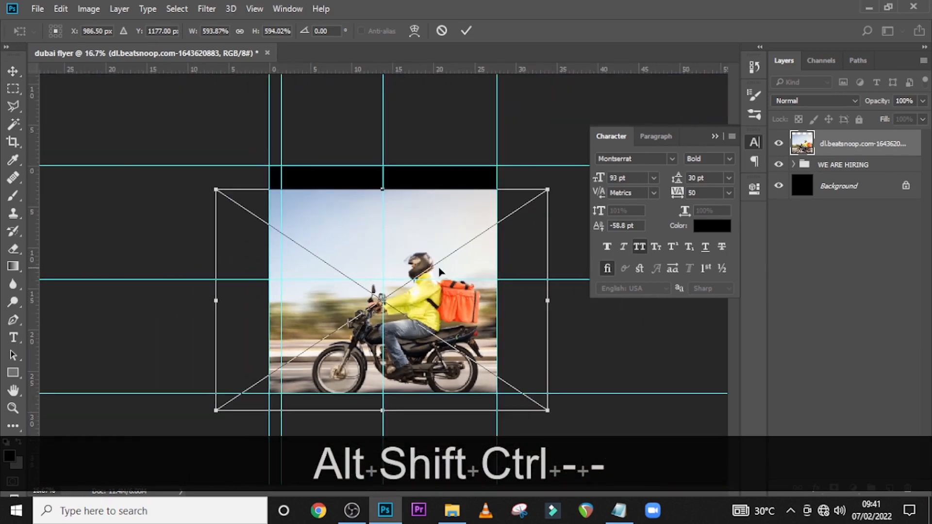
pyautogui.click(714, 136)
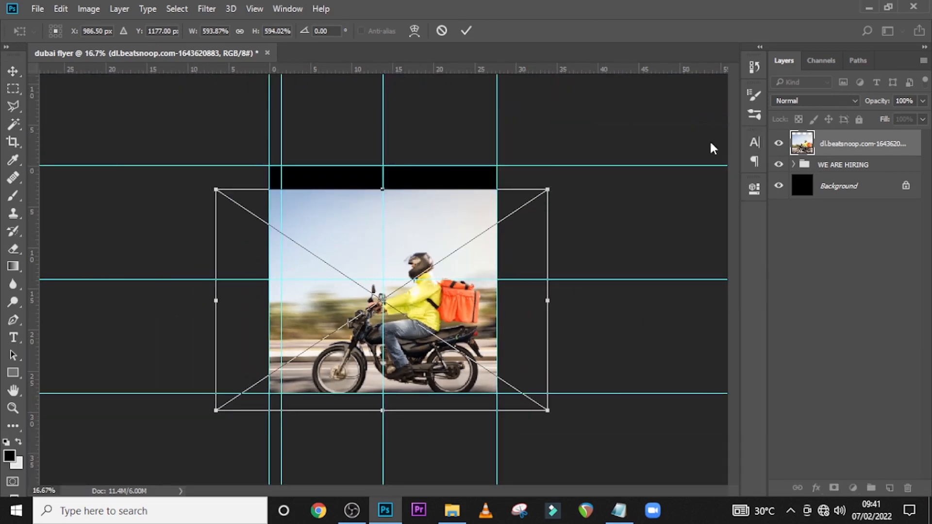
# Scale the placed biker photo to about 652% and move it up so it covers the full height of the canvas.
pyautogui.moveTo(547, 191); pyautogui.dragTo(573, 179)
pyautogui.moveTo(433, 295); pyautogui.dragTo(433, 276)
pyautogui.press('shift')
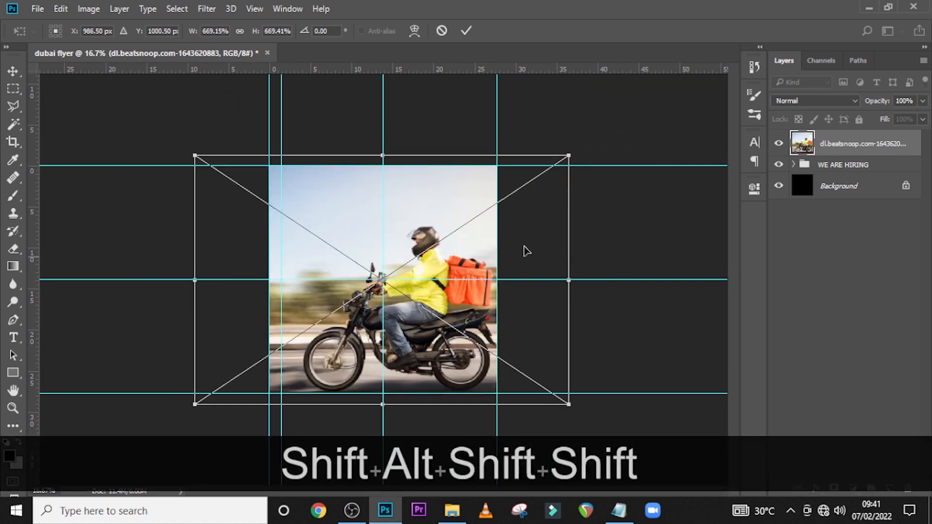
pyautogui.moveTo(565, 158); pyautogui.dragTo(560, 162)
pyautogui.hotkey('shift', 'Down')
pyautogui.hotkey('shift', 'Down')
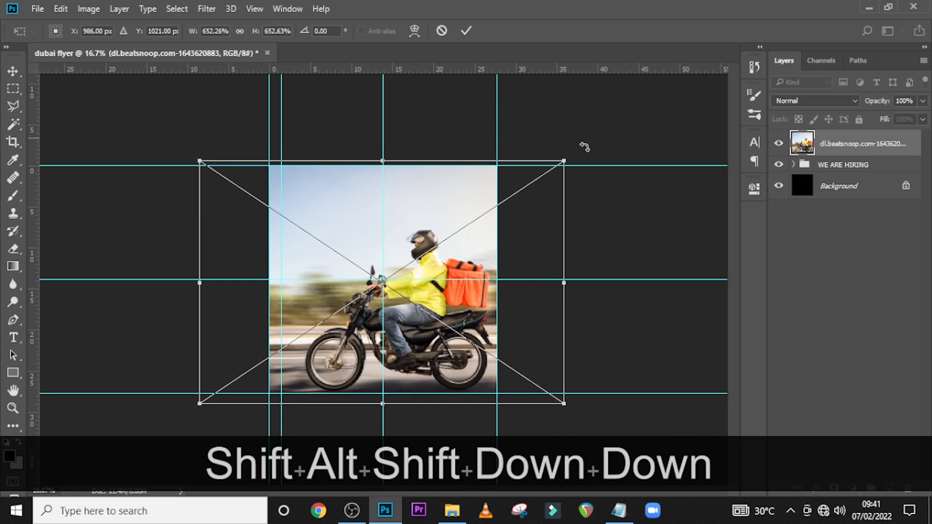
# Shift the biker photo right to about X 1327 px, commit its transform and nudge it slightly back to the left.
pyautogui.press('shift')
pyautogui.moveTo(464, 265); pyautogui.dragTo(503, 270)
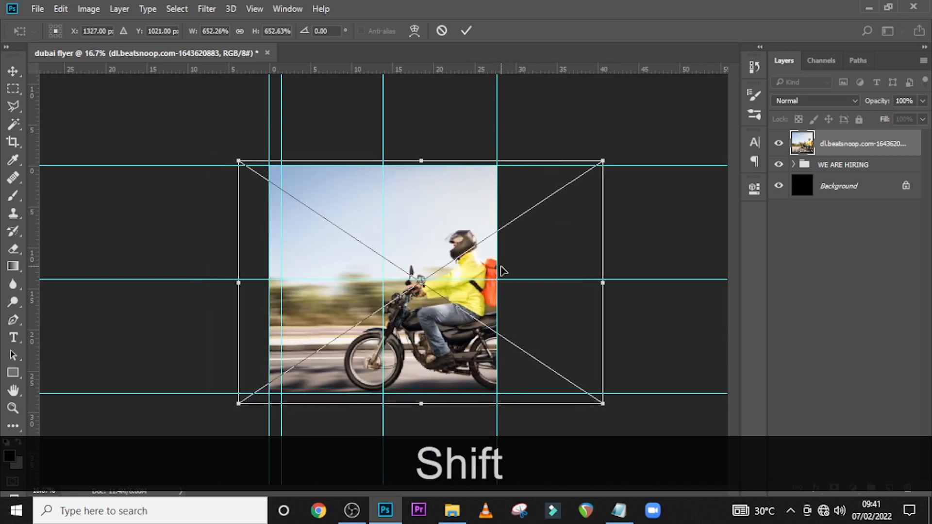
pyautogui.press('Up')
pyautogui.press('Up')
pyautogui.hotkey('ctrl', '0')
pyautogui.press('Return')
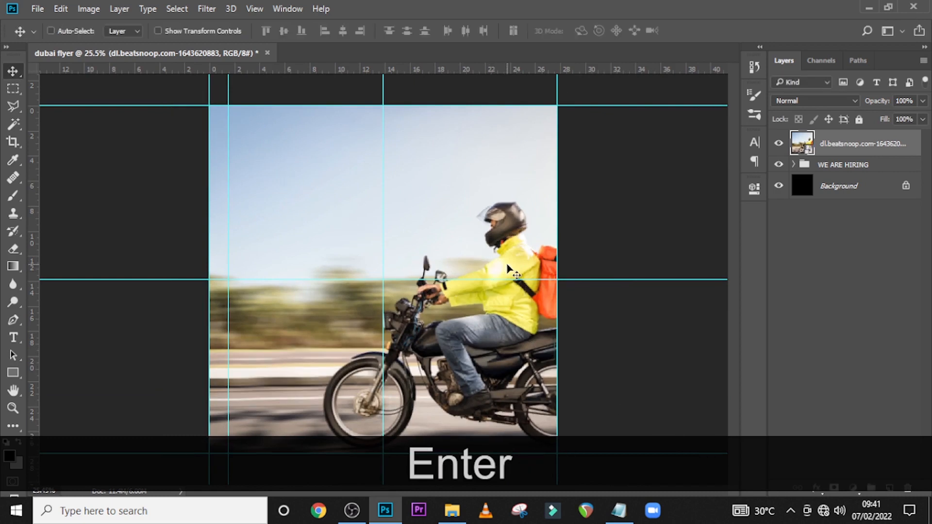
pyautogui.press('Left')
pyautogui.press('Left')
pyautogui.press('Left')
pyautogui.press('Left')
pyautogui.press('Left')
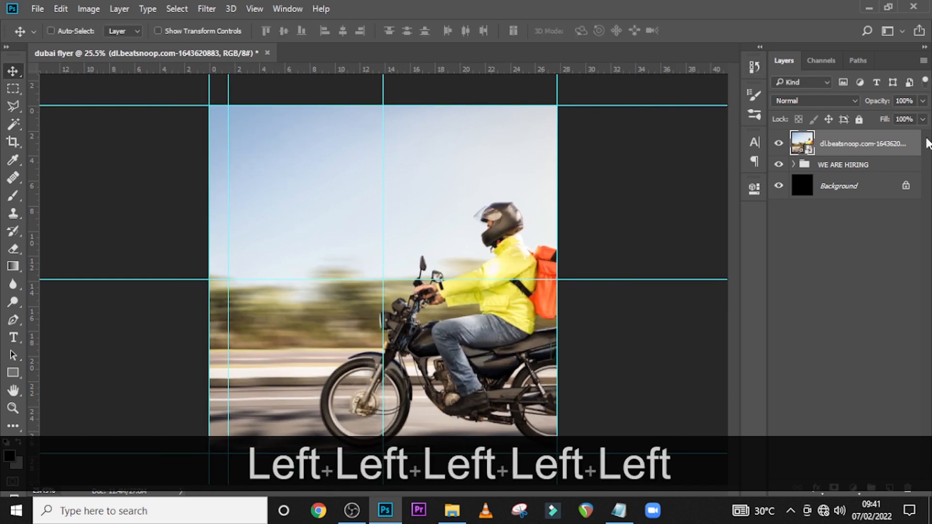
# Move the biker photo layer below the WE ARE HIRING group and add a black (000000) Solid Color fill layer above the photo.
pyautogui.moveTo(860, 154); pyautogui.dragTo(824, 172)
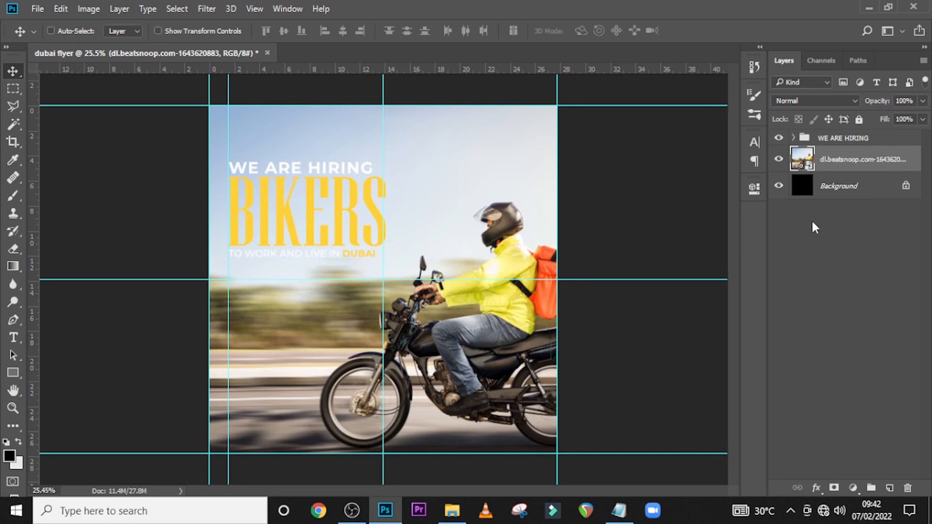
pyautogui.click(853, 488)
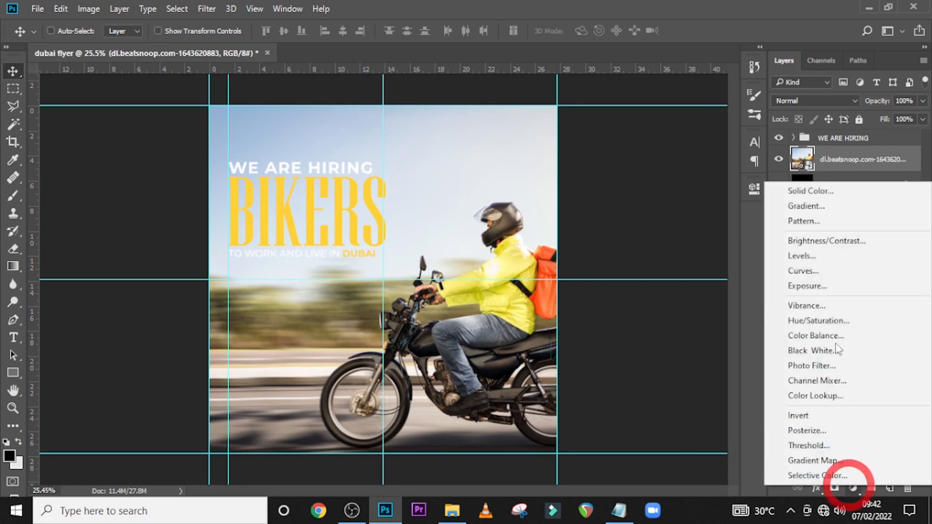
pyautogui.click(806, 190)
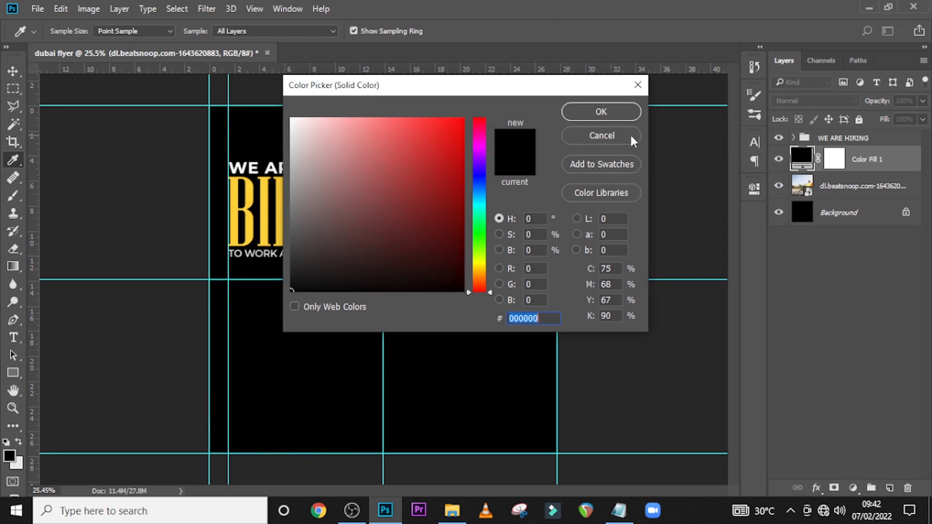
pyautogui.click(592, 113)
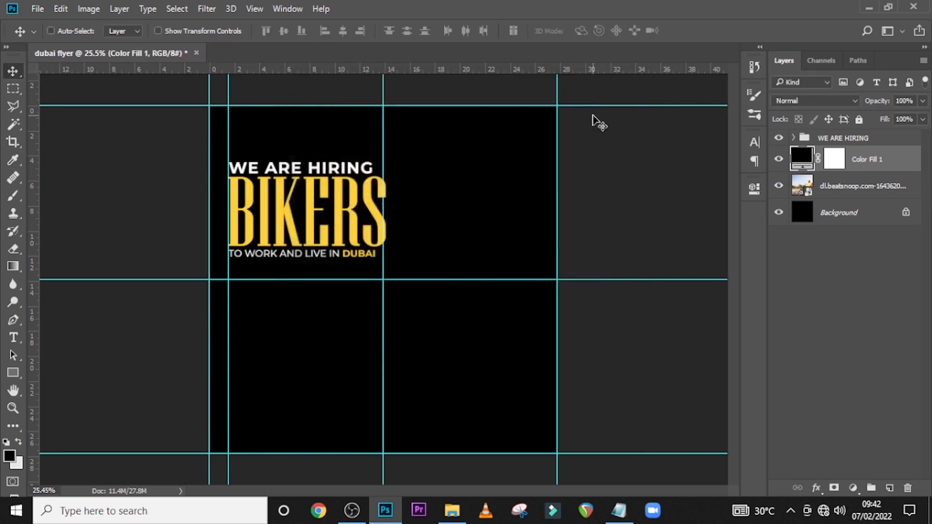
# Set the black colour fill layer to 88% opacity and the Multiply blend mode.
pyautogui.click(903, 100)
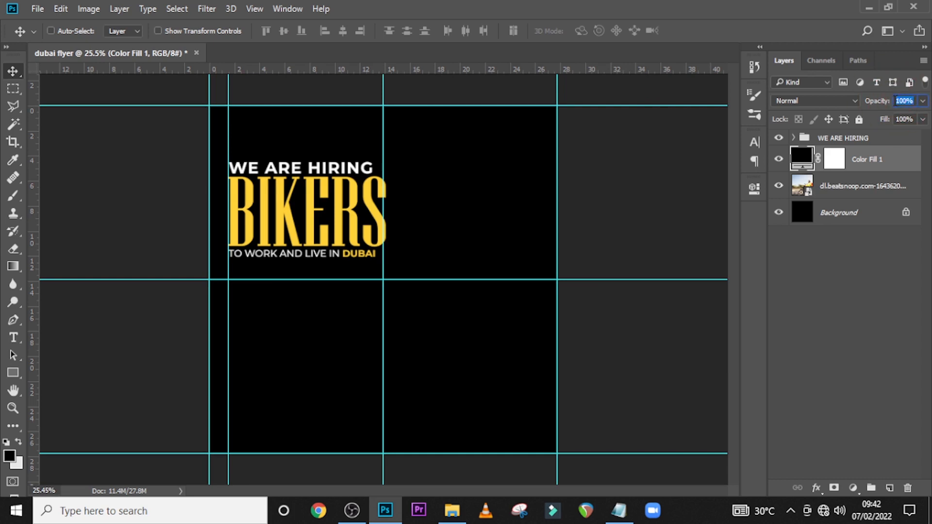
pyautogui.write('88')
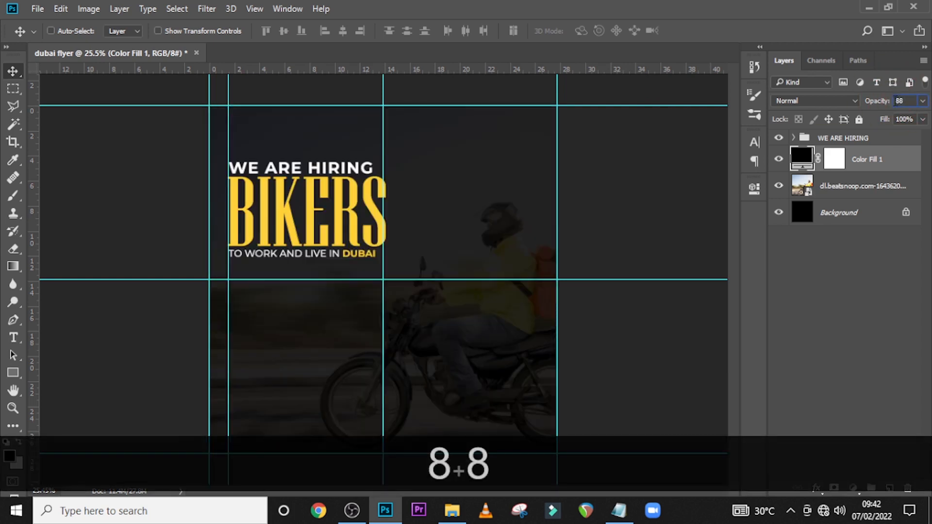
pyautogui.press('Return')
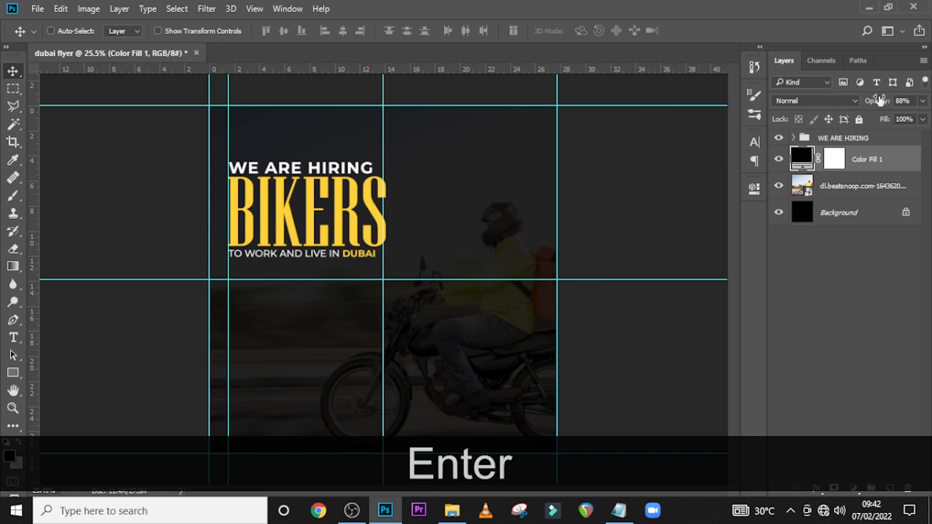
pyautogui.click(816, 101)
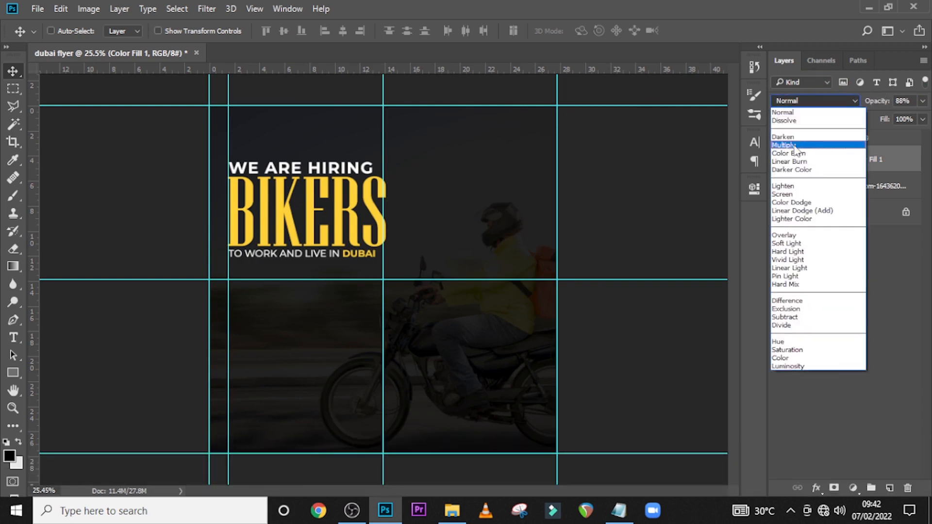
pyautogui.click(795, 146)
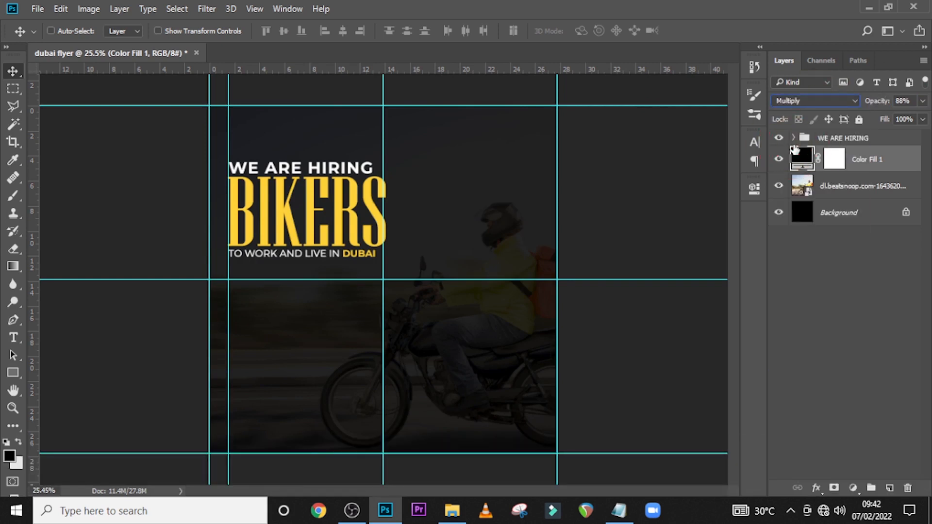
# Target the colour fill layer's mask and choose the Soft Round brush from General Brushes for painting on it.
pyautogui.click(835, 164)
pyautogui.press('b')
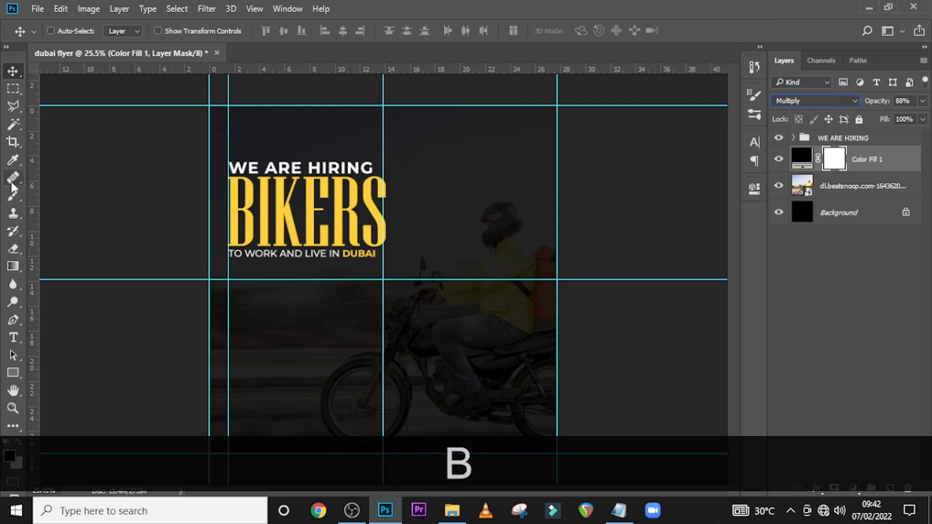
pyautogui.click(13, 192)
pyautogui.click(72, 32)
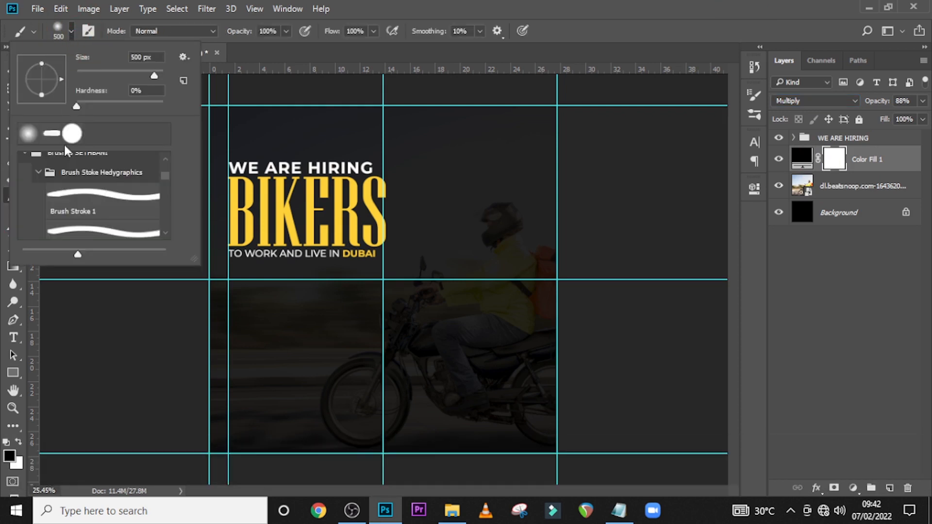
pyautogui.click(28, 138)
pyautogui.click(37, 174)
pyautogui.scroll(5, 78, 194)
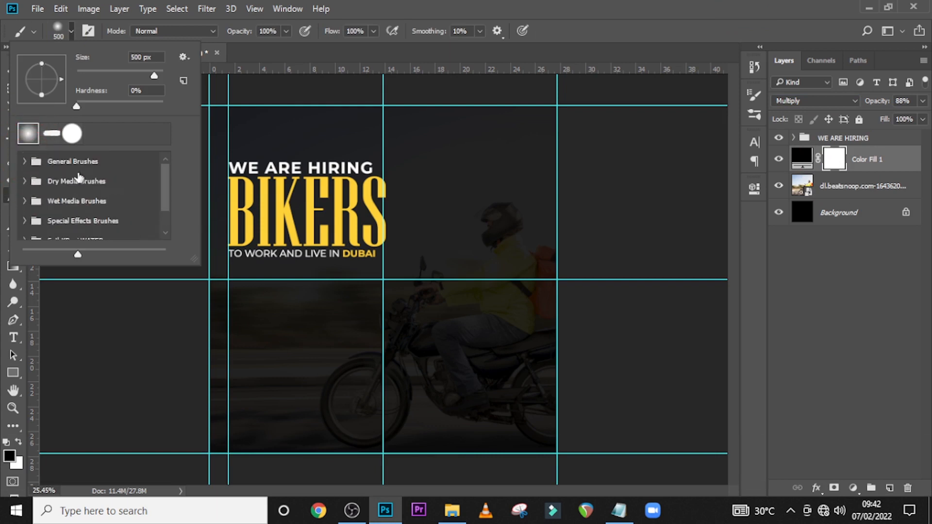
pyautogui.click(32, 165)
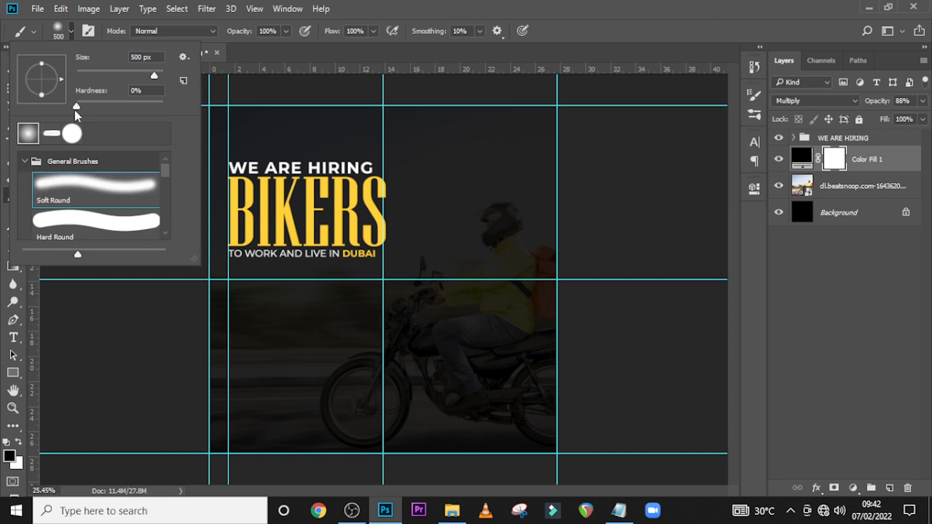
pyautogui.click(499, 6)
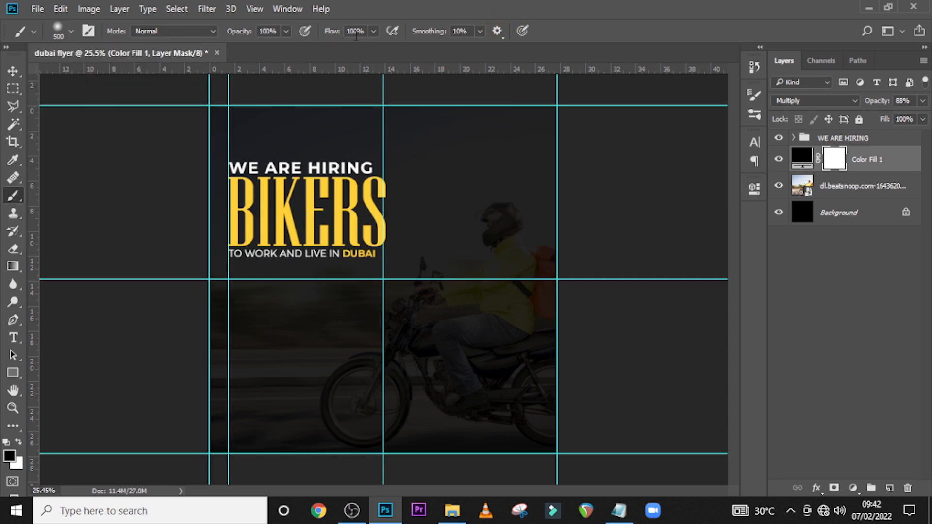
# Enlarge the brush to 1000 px and paint black on the fill layer's mask over the rider and motorbike to reveal them.
pyautogui.press('capslock')
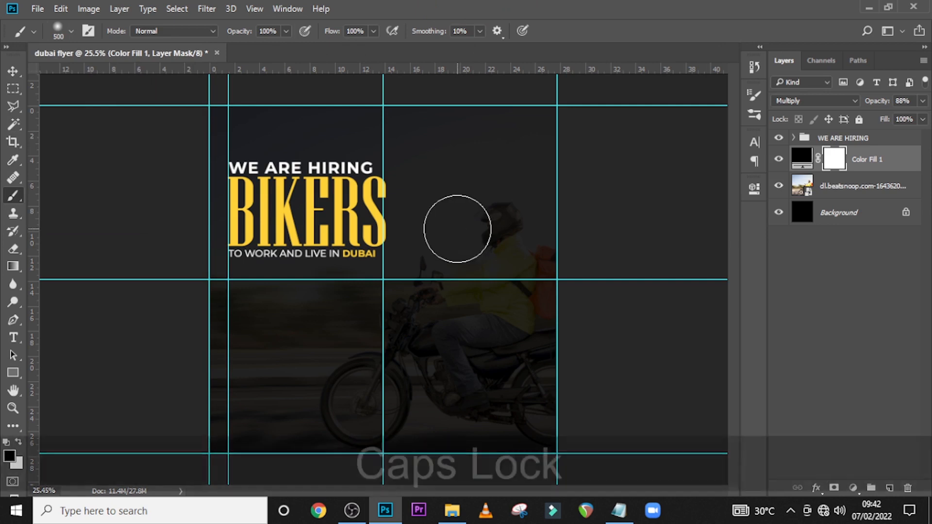
pyautogui.press(']')
pyautogui.press(']')
pyautogui.press(']')
pyautogui.press(']')
pyautogui.press(']')
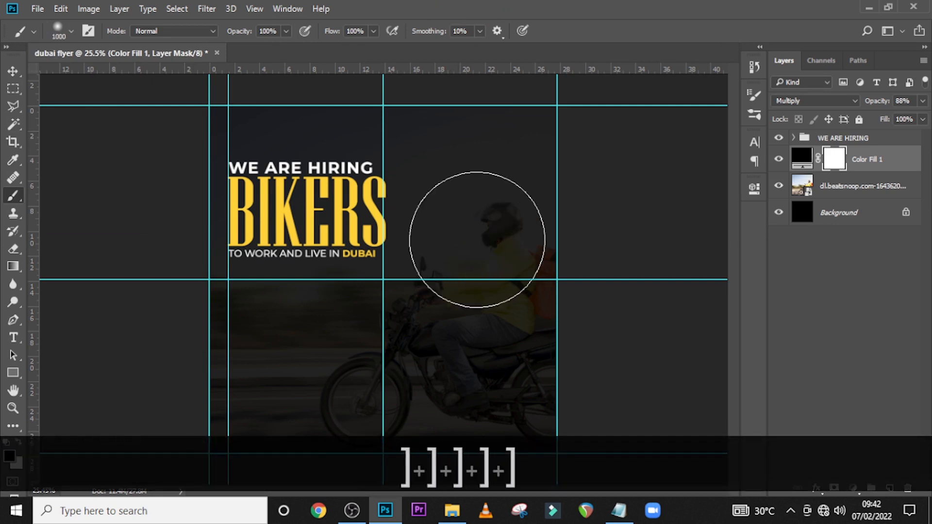
pyautogui.moveTo(567, 162)
pyautogui.mouseDown()
pyautogui.moveTo(375, 499)
pyautogui.moveTo(564, 302)
pyautogui.moveTo(485, 282)
pyautogui.moveTo(478, 271)
pyautogui.moveTo(478, 333)
pyautogui.moveTo(489, 335)
pyautogui.moveTo(489, 325)
pyautogui.moveTo(473, 394)
pyautogui.moveTo(450, 410)
pyautogui.moveTo(468, 407)
pyautogui.moveTo(529, 353)
pyautogui.moveTo(542, 313)
pyautogui.moveTo(525, 421)
pyautogui.moveTo(559, 456)
pyautogui.moveTo(514, 445)
pyautogui.moveTo(511, 424)
pyautogui.moveTo(565, 391)
pyautogui.moveTo(564, 316)
pyautogui.mouseUp()
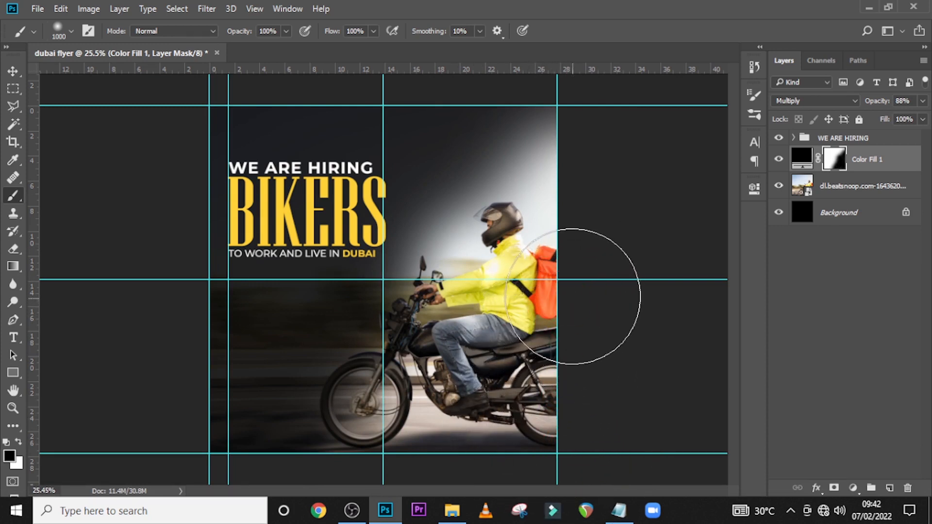
pyautogui.moveTo(614, 159); pyautogui.dragTo(613, 235)
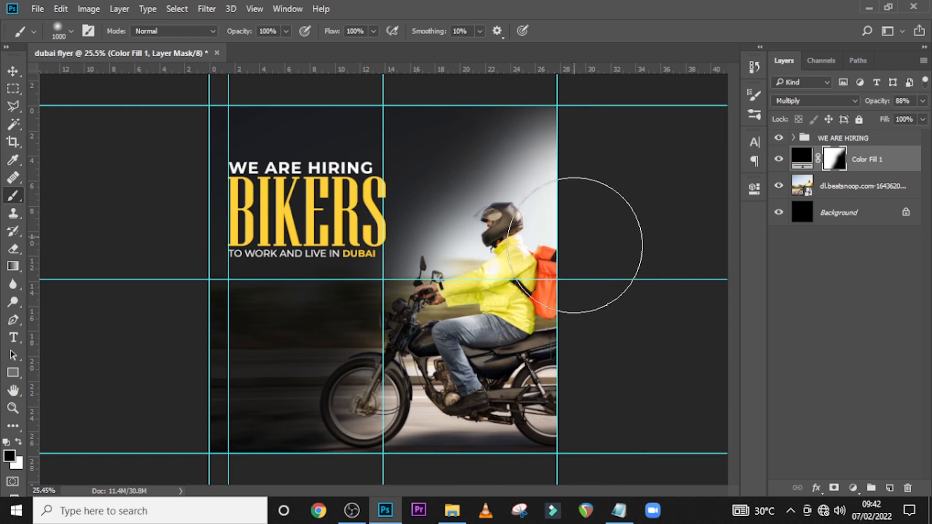
# Paint white with a 600 px brush on the fill layer's mask to darken the road area beneath the headline and around the front wheel.
pyautogui.press('x')
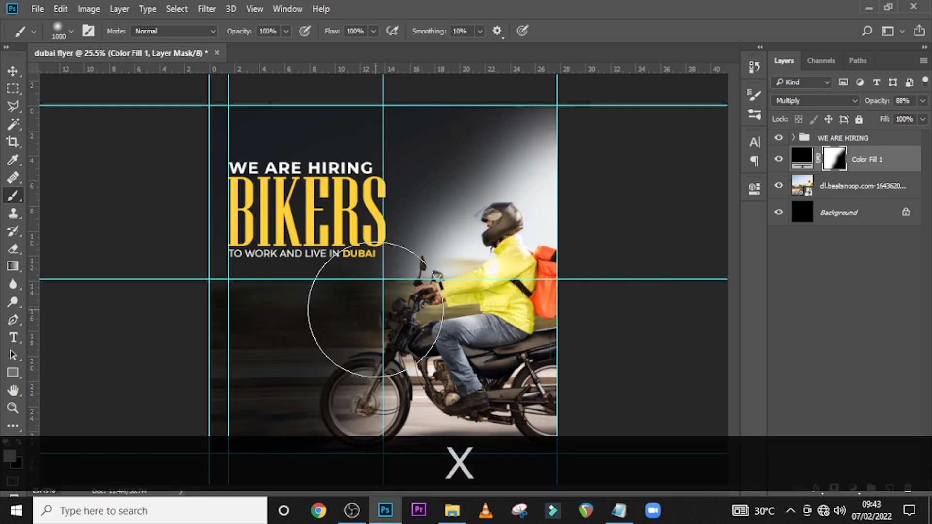
pyautogui.press('[')
pyautogui.press('[')
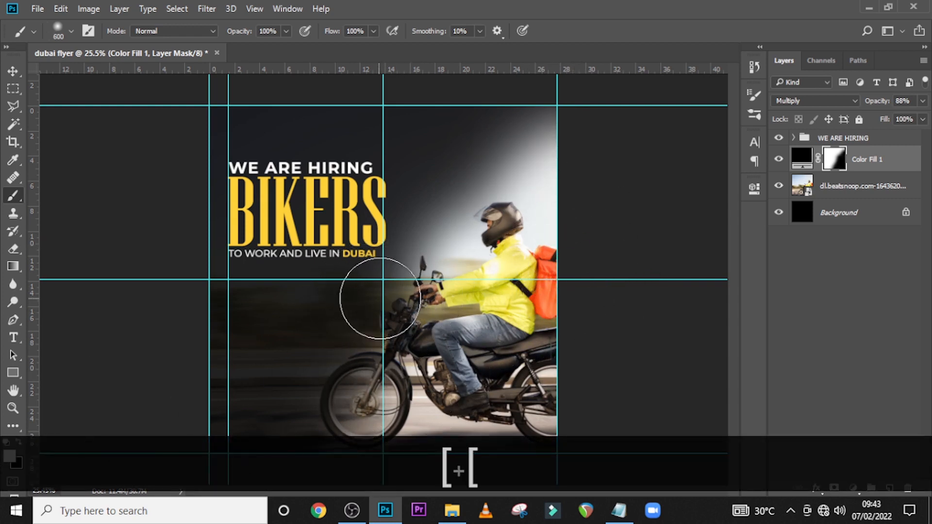
pyautogui.press('[')
pyautogui.press('[')
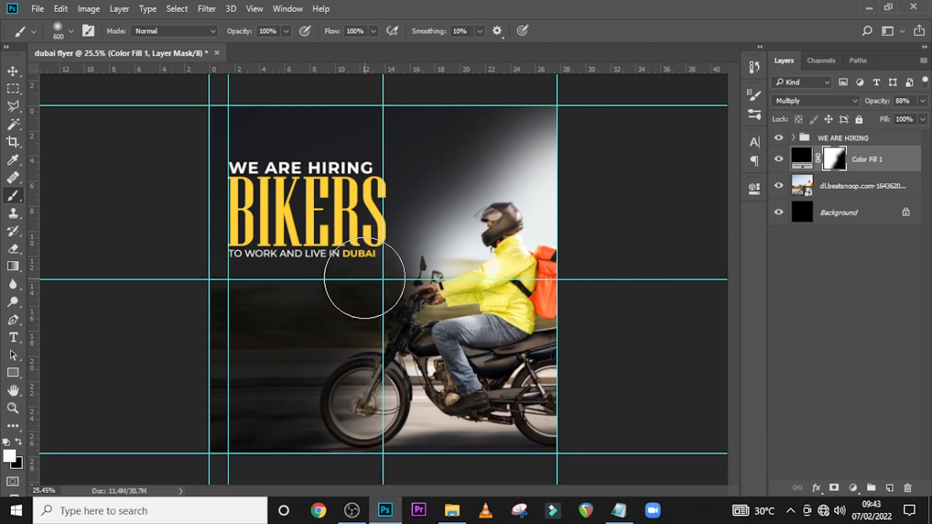
pyautogui.click(293, 349)
pyautogui.moveTo(295, 349)
pyautogui.mouseDown()
pyautogui.moveTo(322, 350)
pyautogui.moveTo(304, 351)
pyautogui.moveTo(303, 366)
pyautogui.moveTo(339, 445)
pyautogui.moveTo(344, 390)
pyautogui.moveTo(328, 385)
pyautogui.moveTo(325, 426)
pyautogui.moveTo(328, 381)
pyautogui.mouseUp()
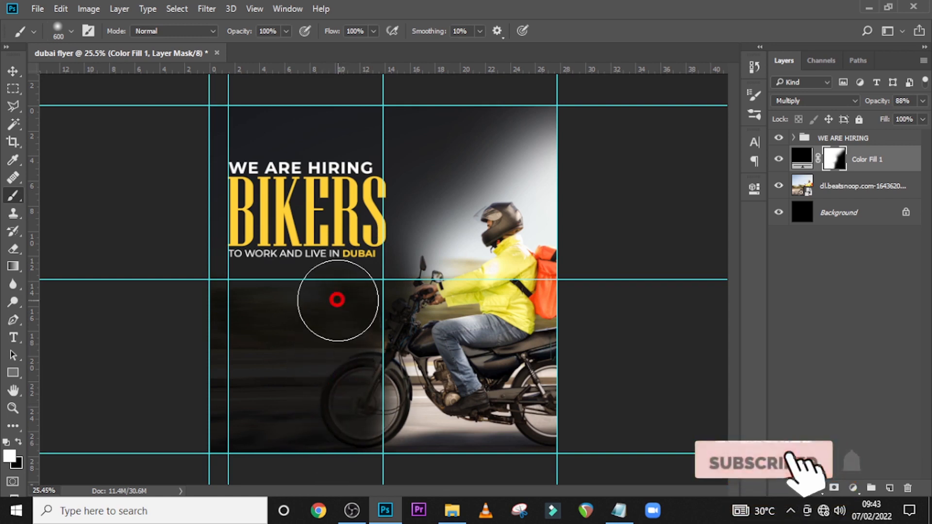
pyautogui.moveTo(242, 386)
pyautogui.mouseDown()
pyautogui.moveTo(235, 392)
pyautogui.moveTo(293, 392)
pyautogui.mouseUp()
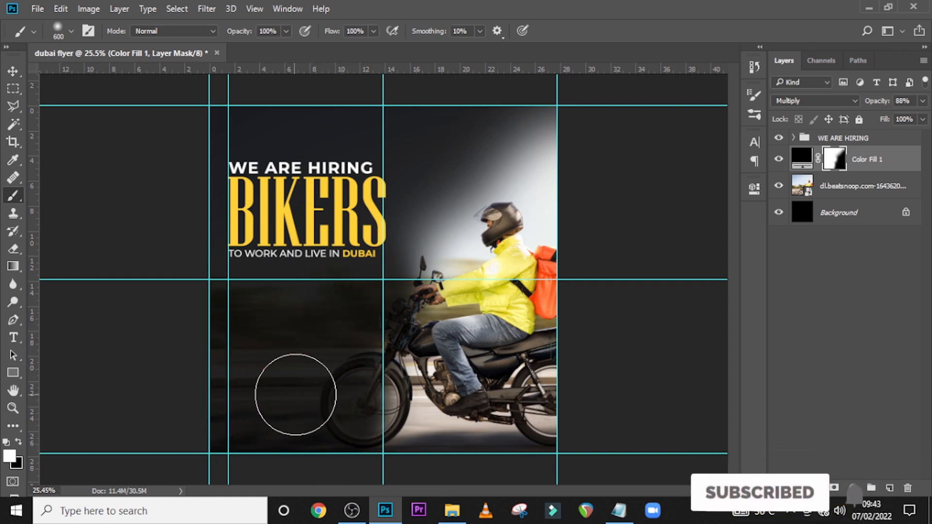
pyautogui.click(251, 330)
# Group the colour fill layer with the biker photo layer and name the group BG.
pyautogui.keyDown('ctrl'); pyautogui.click(866, 184); pyautogui.keyUp('ctrl')
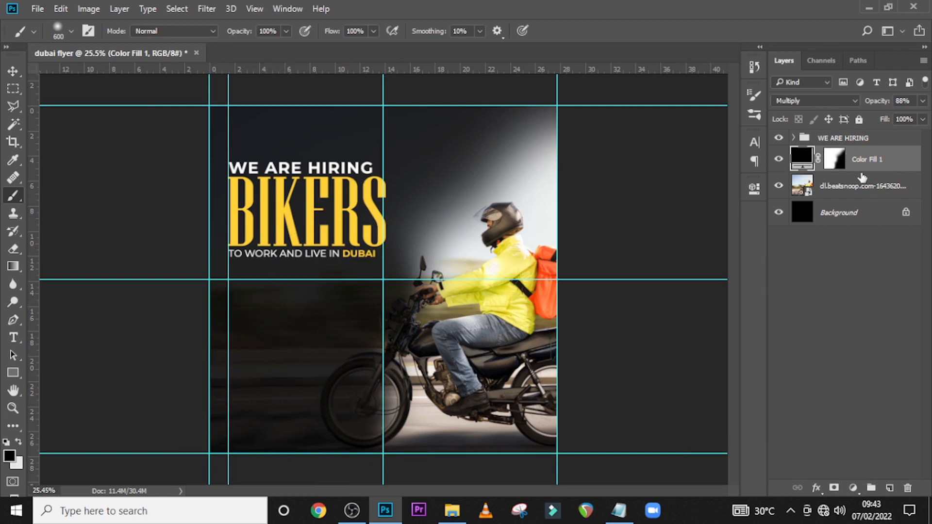
pyautogui.hotkey('ctrl', 'g')
pyautogui.doubleClick(832, 153)
pyautogui.press('capslock')
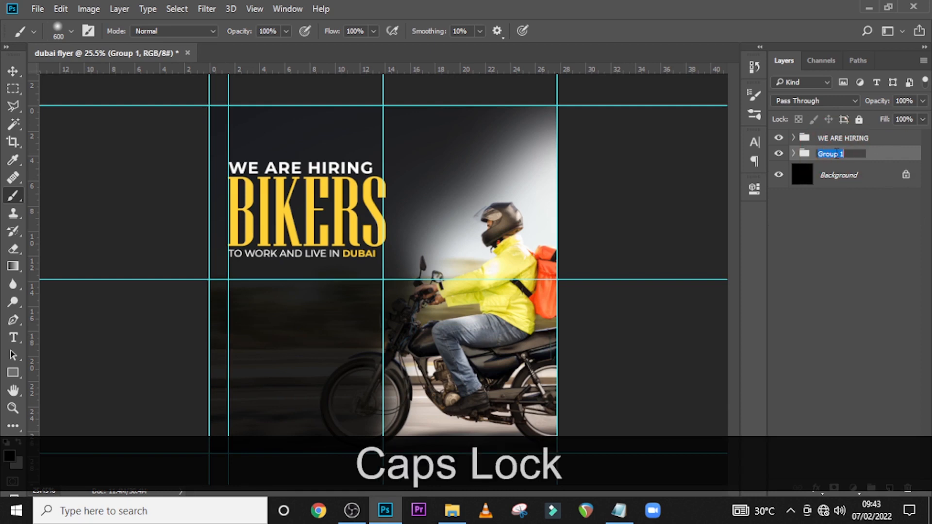
pyautogui.write('BG')
pyautogui.press('Return')
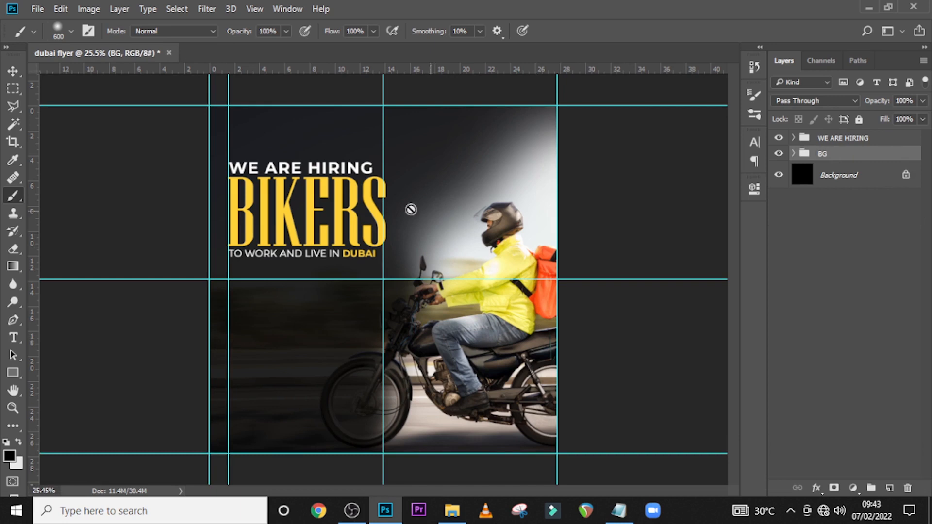
# Add a black Multiply drop shadow to the bikers text layer in the WE ARE HIRING group, with 72% opacity.
pyautogui.click(822, 137)
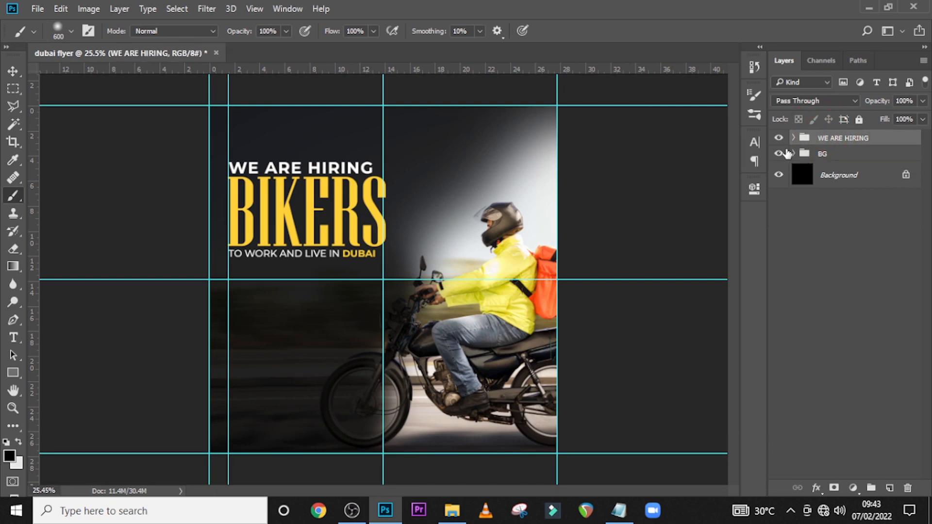
pyautogui.click(793, 140)
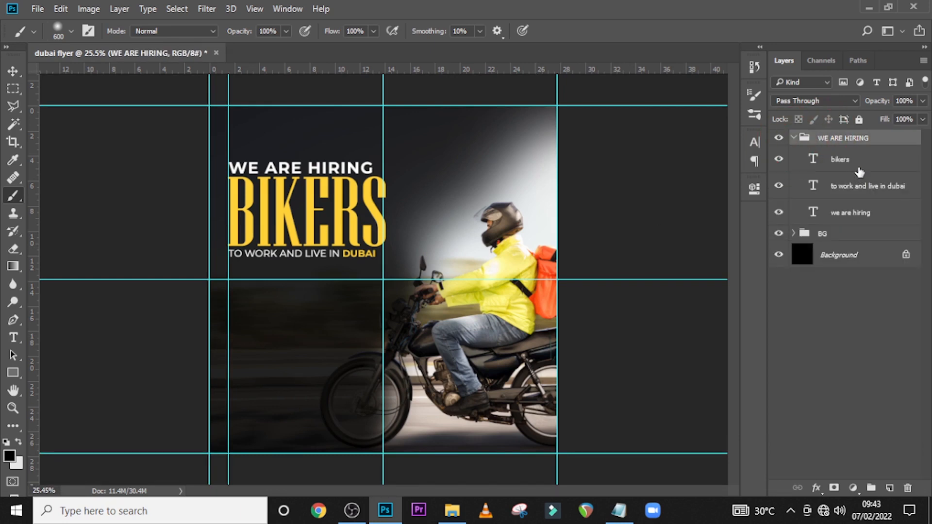
pyautogui.click(900, 168)
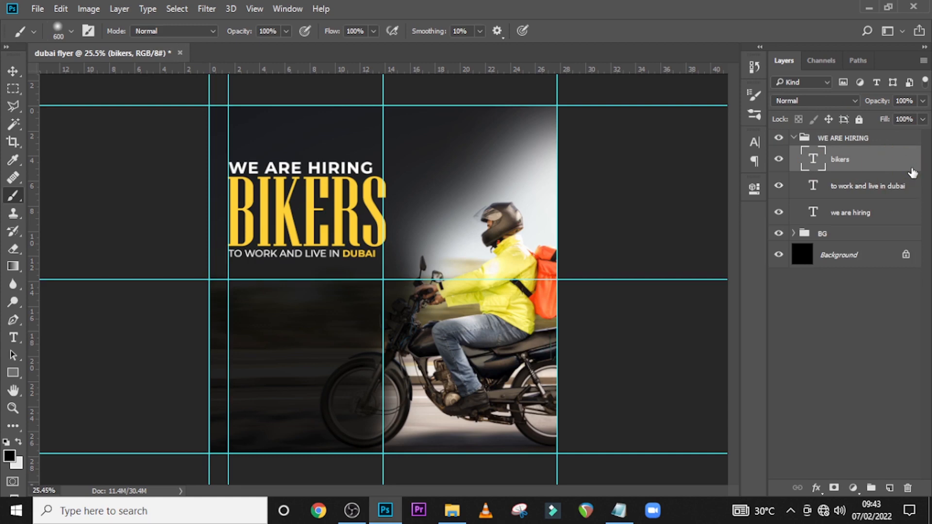
pyautogui.doubleClick(912, 173)
pyautogui.moveTo(633, 149); pyautogui.dragTo(518, 94)
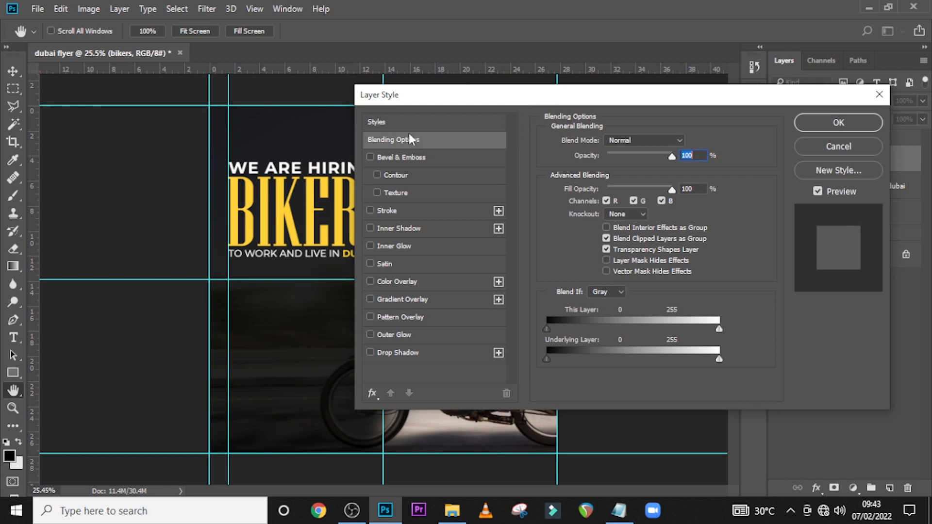
pyautogui.click(393, 358)
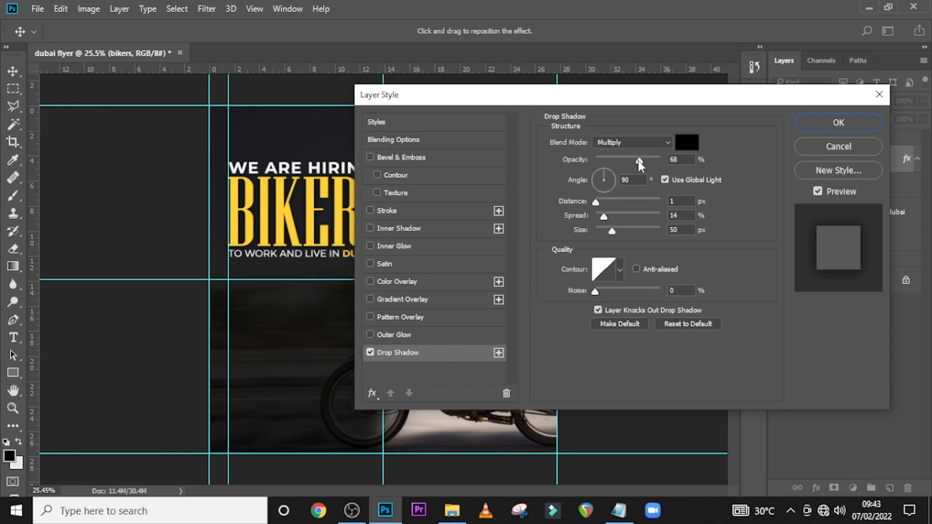
pyautogui.click(681, 159)
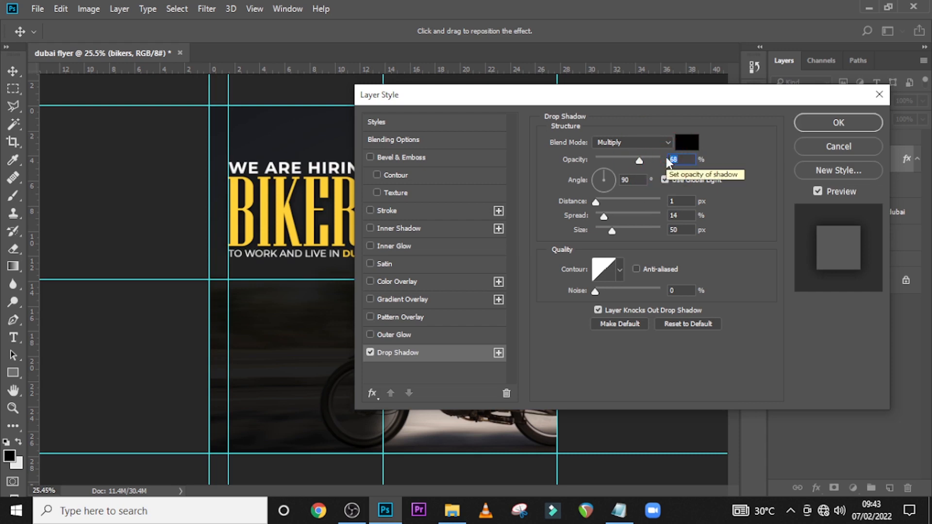
pyautogui.write('72')
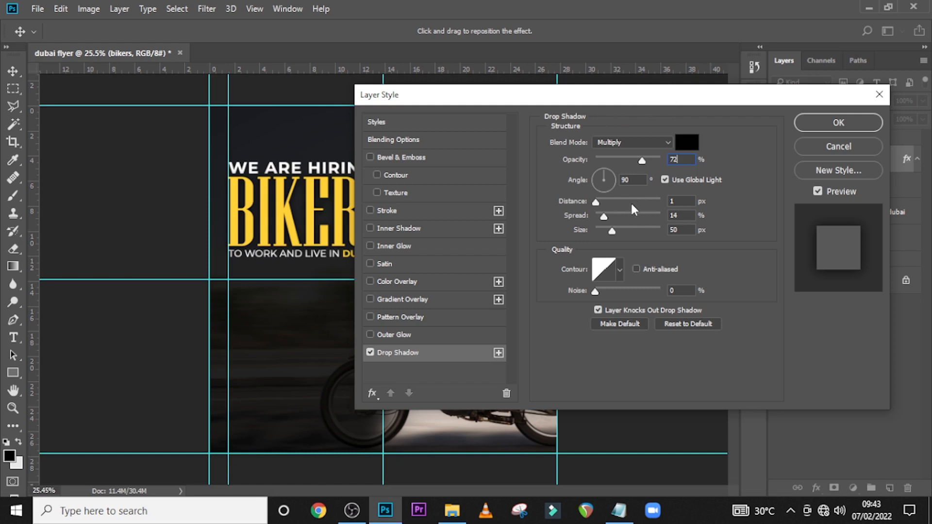
# Set the shadow's distance to 11 px, spread to 8%, size to 35 px and angle to 152°, apply it and collapse the group.
pyautogui.click(678, 201)
pyautogui.hotkey('ctrl', 'z')
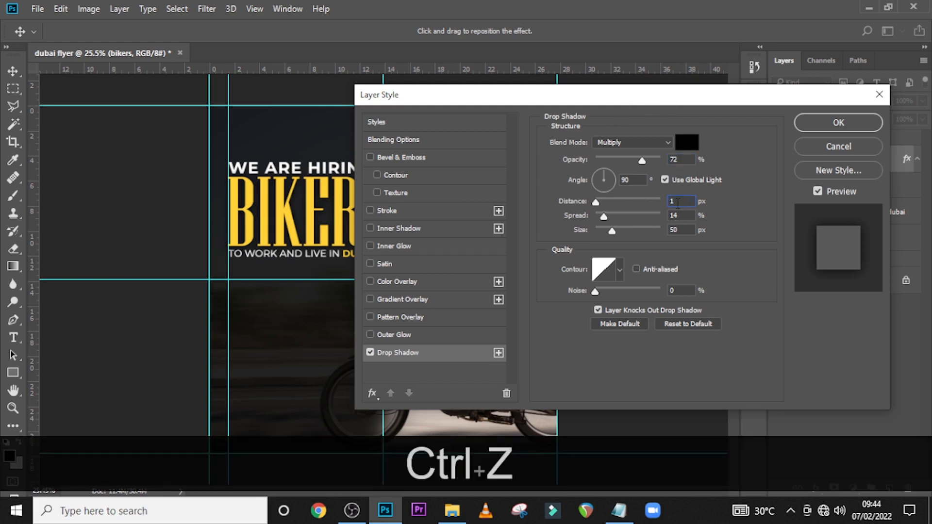
pyautogui.write('11')
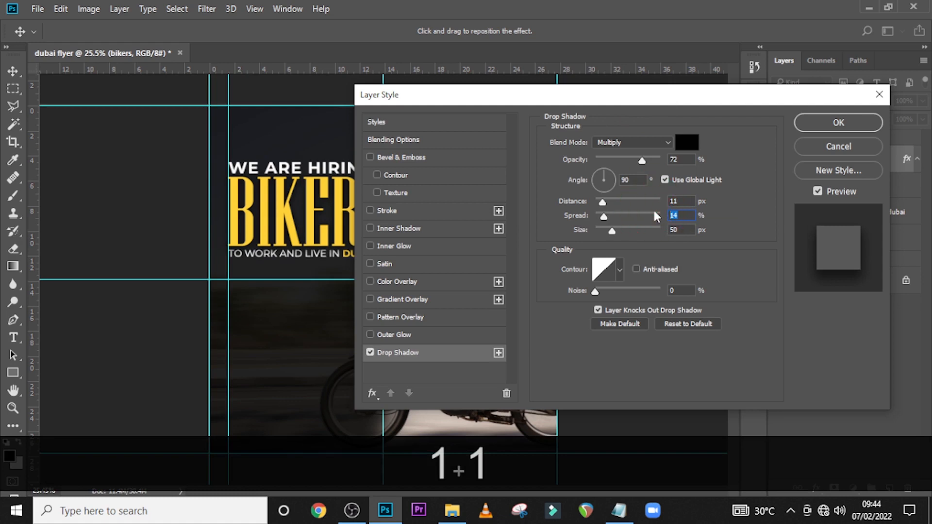
pyautogui.write('8')
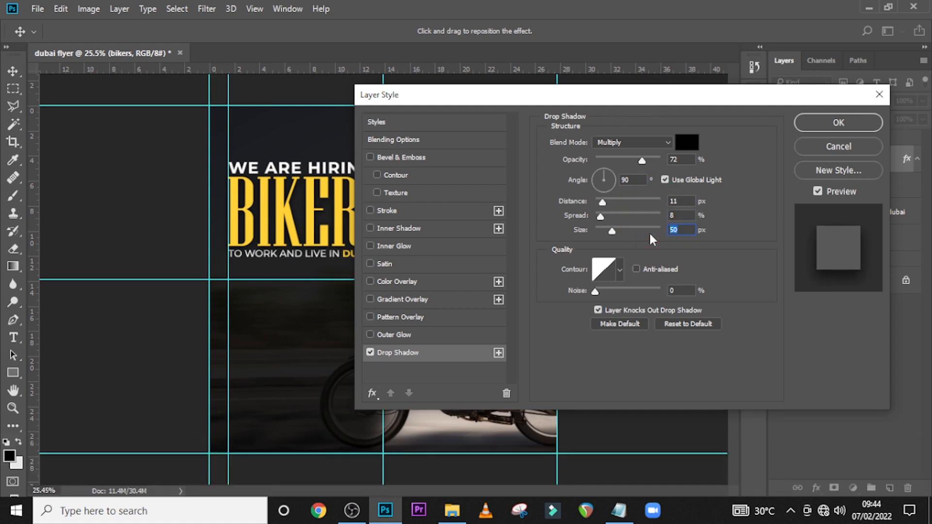
pyautogui.write('35')
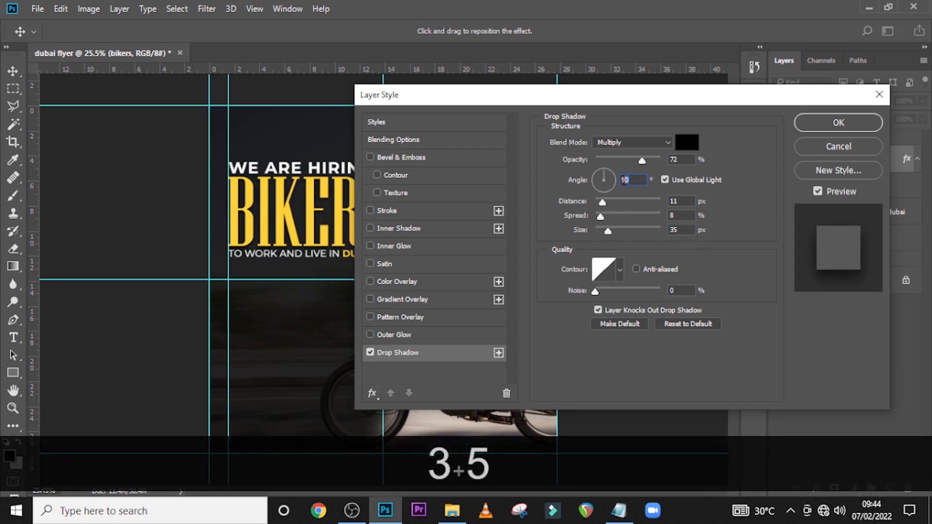
pyautogui.click(610, 178)
pyautogui.write('152')
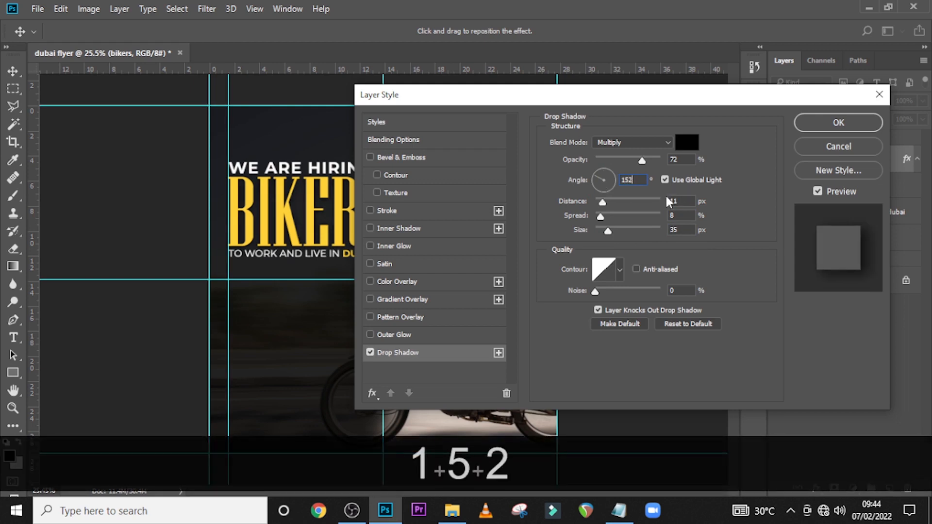
pyautogui.moveTo(626, 102); pyautogui.dragTo(662, 100)
pyautogui.click(891, 124)
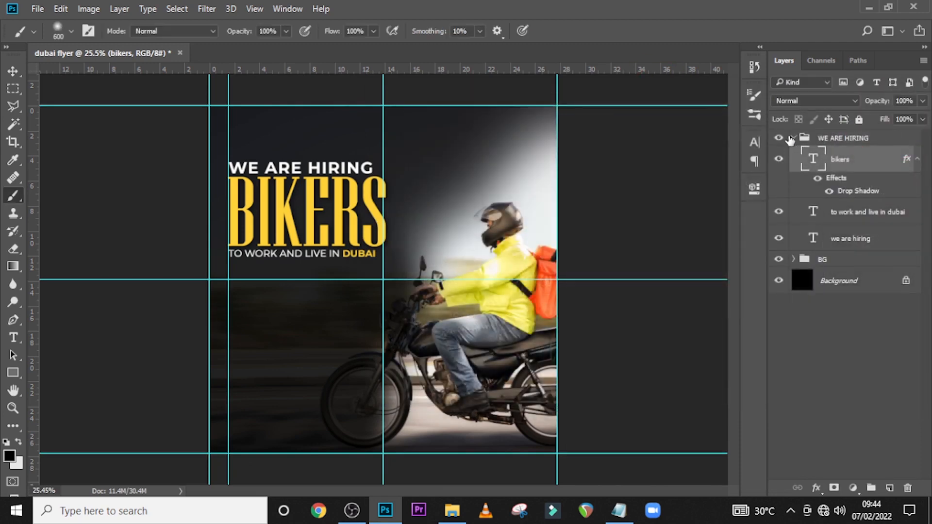
pyautogui.click(793, 139)
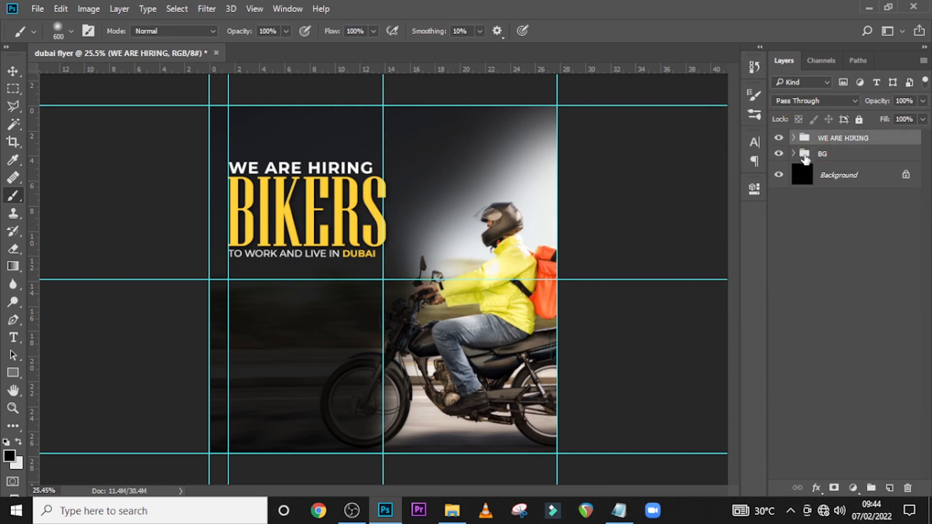
# Copy the word "requiremnt." from the open notes file and paste it as a new text layer below the headline.
pyautogui.press('t')
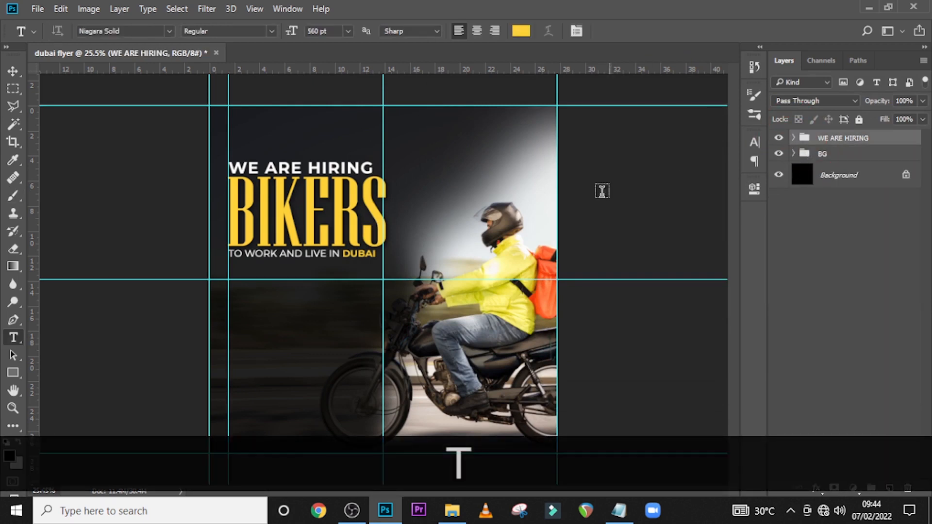
pyautogui.click(261, 323)
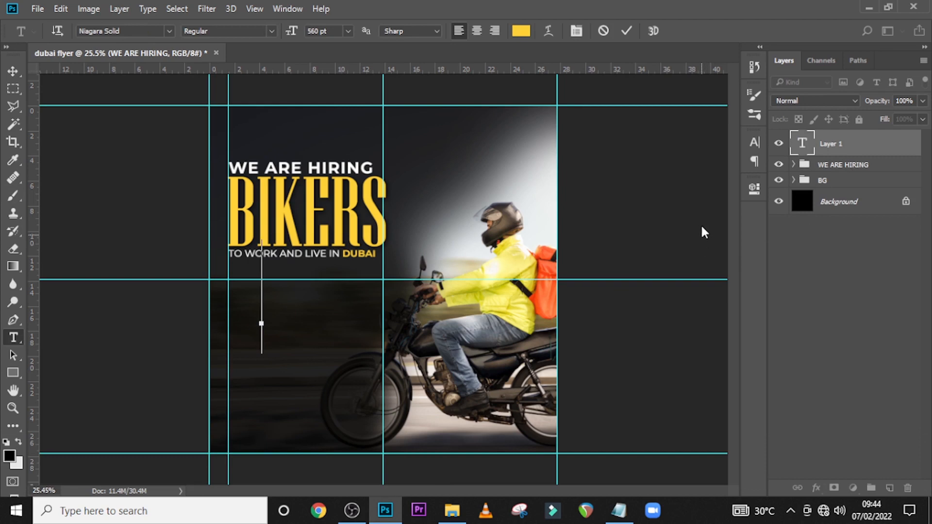
pyautogui.click(618, 510)
pyautogui.moveTo(599, 206); pyautogui.dragTo(524, 205)
pyautogui.hotkey('ctrl', 'c')
pyautogui.click(572, 6)
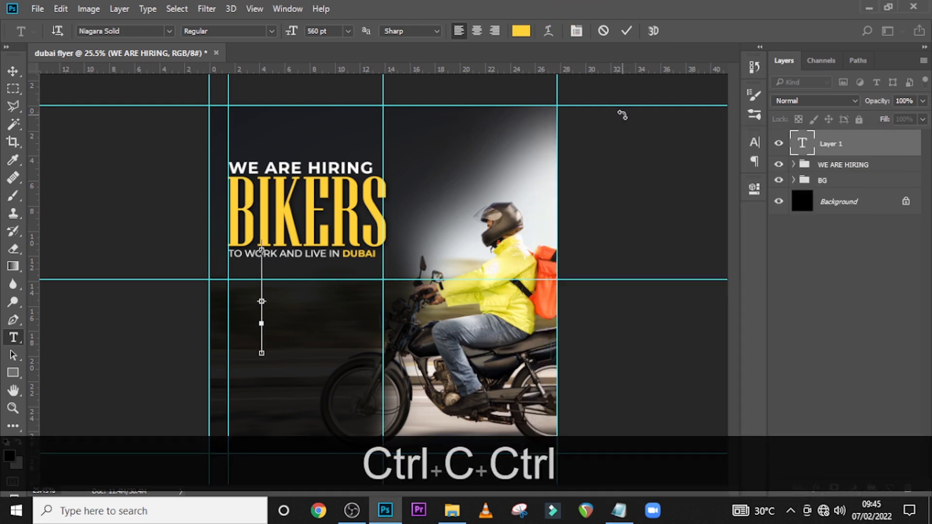
pyautogui.hotkey('ctrl', 'v')
pyautogui.click(843, 145)
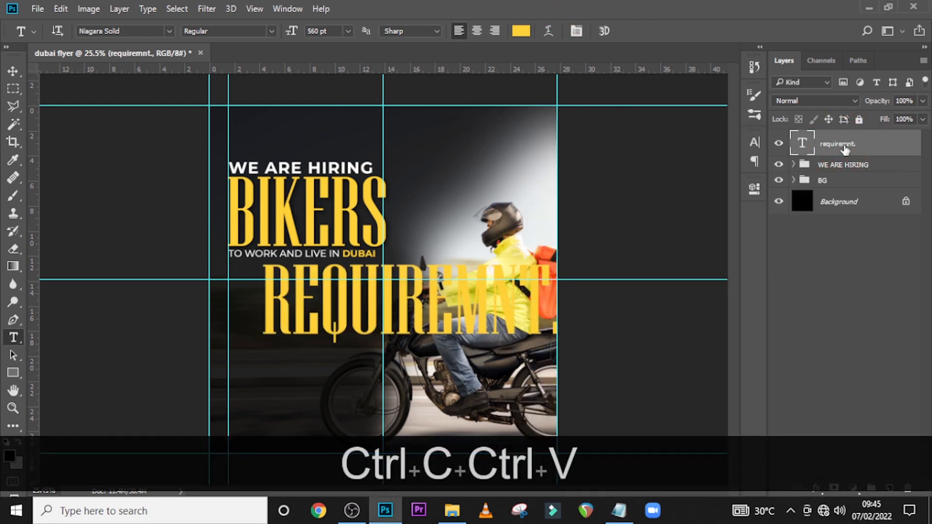
# Change the requirement text's font to Montserrat Bold.
pyautogui.click(755, 143)
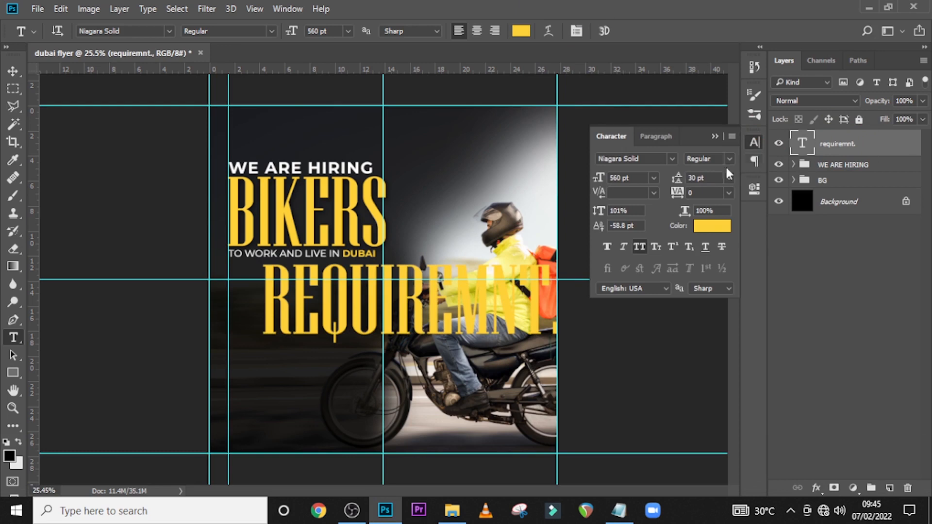
pyautogui.click(668, 160)
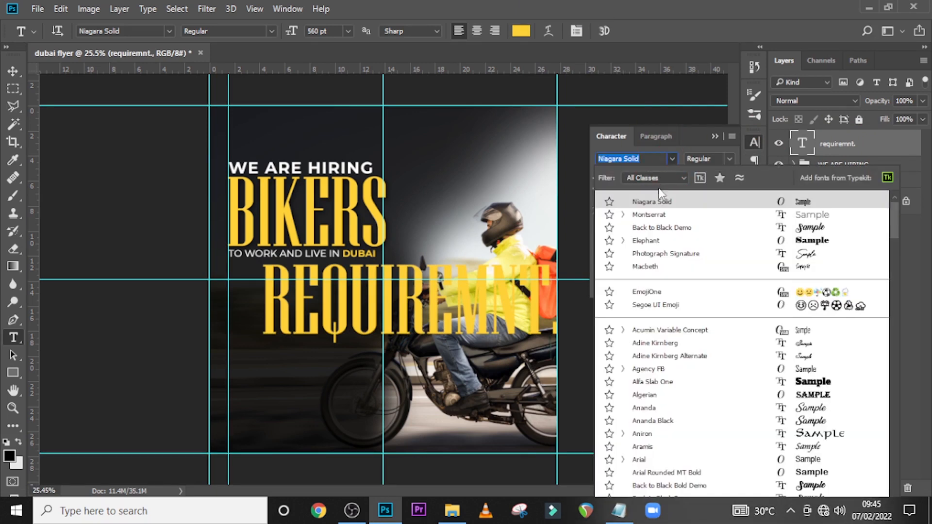
pyautogui.click(651, 215)
pyautogui.click(729, 159)
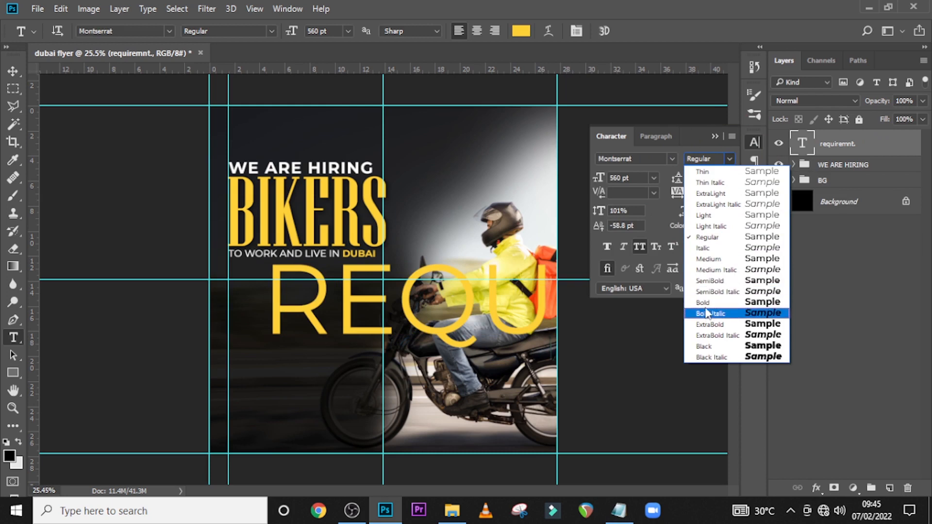
pyautogui.click(705, 306)
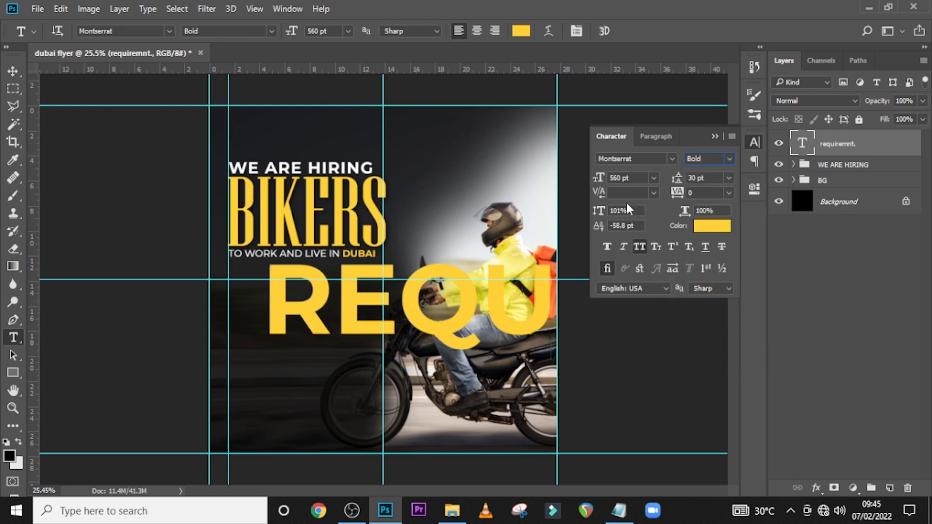
# Set the requirement text's size to 36 pt and its tracking to 60.
pyautogui.click(601, 173)
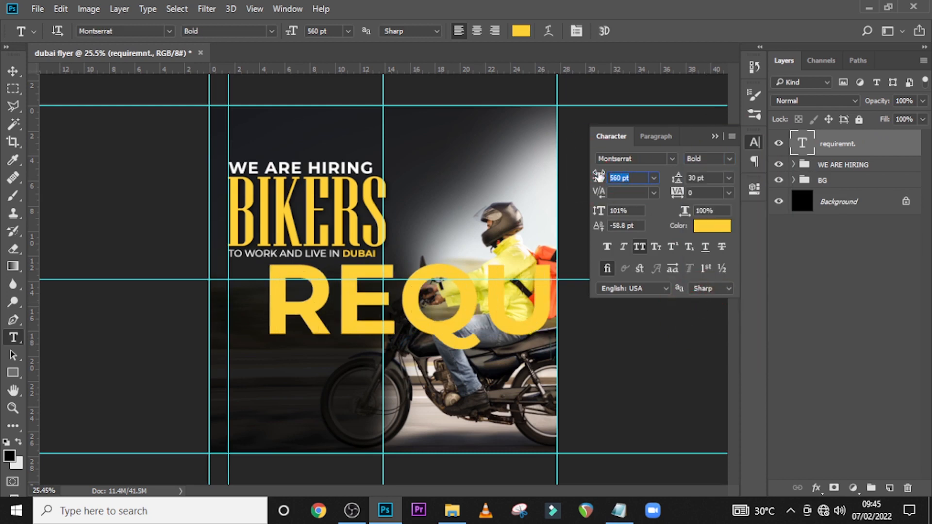
pyautogui.write('36')
pyautogui.press('Return')
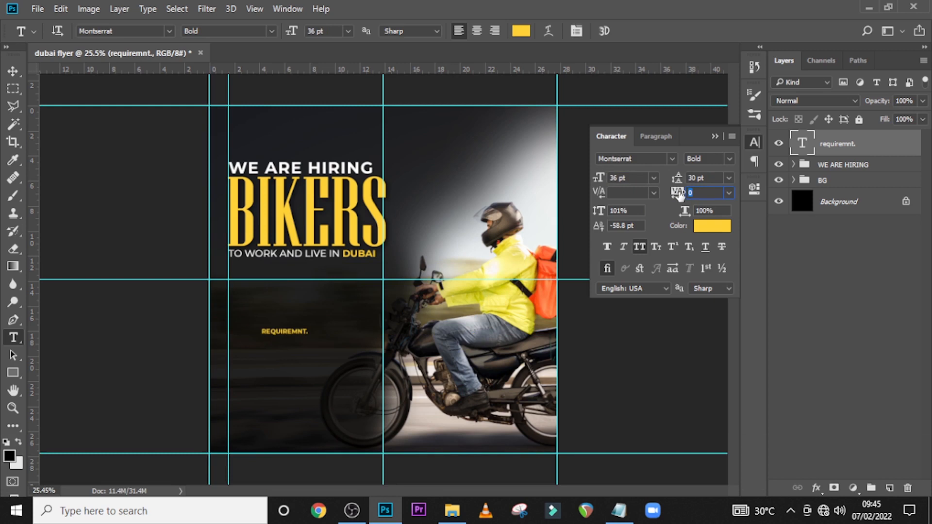
pyautogui.write('60')
pyautogui.press('Return')
# Change the requirement text's colour to black (000000) and switch to the Move tool.
pyautogui.click(724, 226)
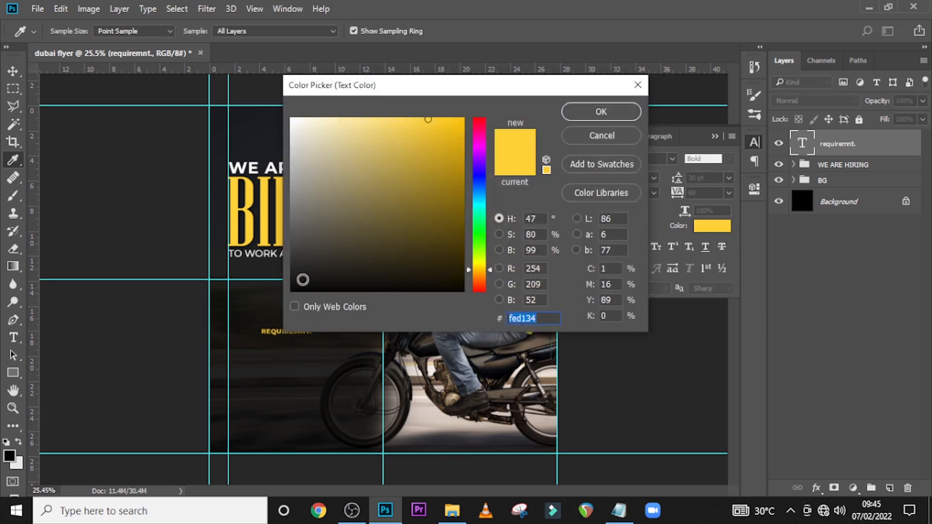
pyautogui.moveTo(303, 280); pyautogui.dragTo(271, 297)
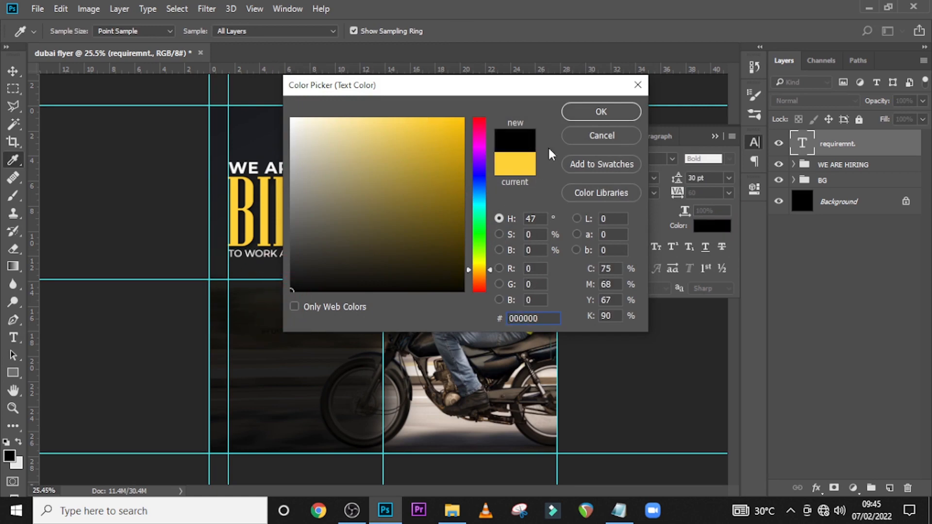
pyautogui.click(588, 115)
pyautogui.press('v')
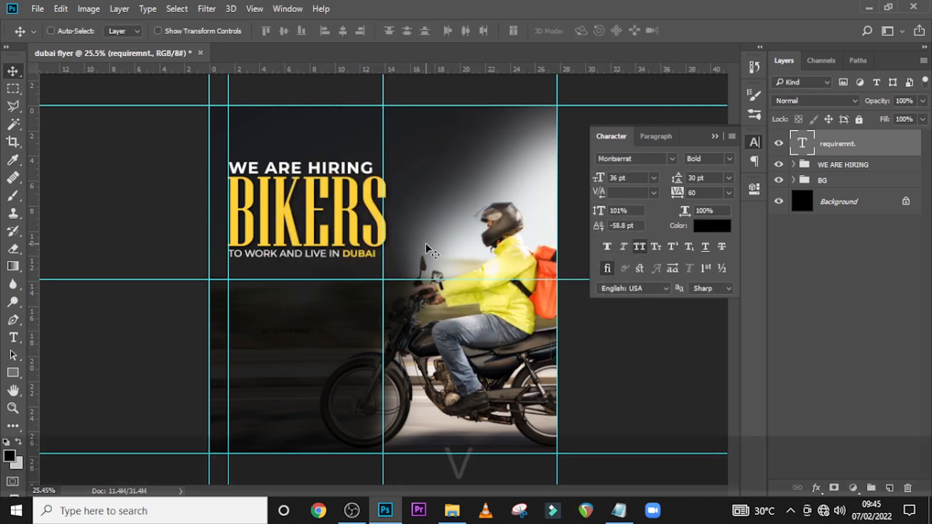
# Move the requirement text to the inner vertical guide, just below the horizontal centre guide.
pyautogui.moveTo(287, 346); pyautogui.dragTo(254, 300)
pyautogui.hotkey('ctrl', '=')
pyautogui.hotkey('ctrl', '=')
pyautogui.hotkey('ctrl', '=')
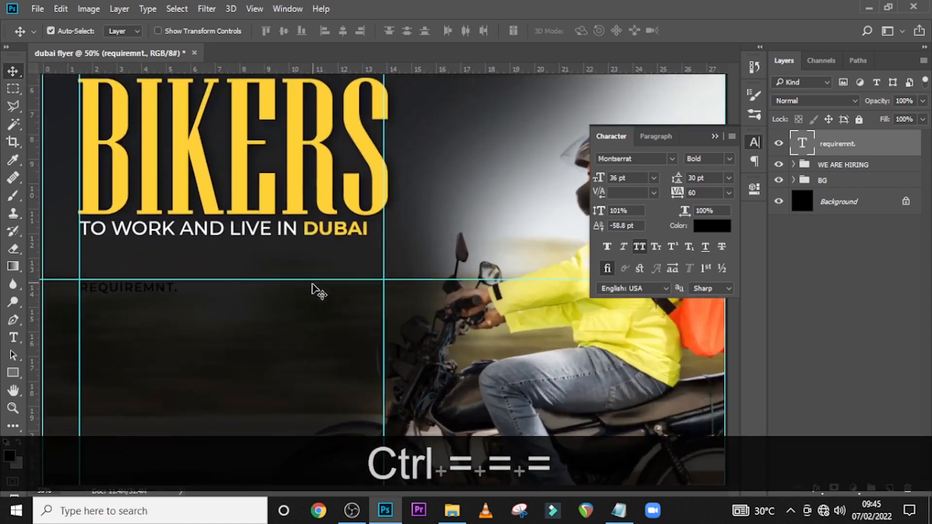
# Hide the guides, draw a white rectangle about 315 x 49 px around the requirement text, and place its layer beneath the text.
pyautogui.moveTo(503, 491); pyautogui.dragTo(450, 492)
pyautogui.hotkey('ctrl', 'h')
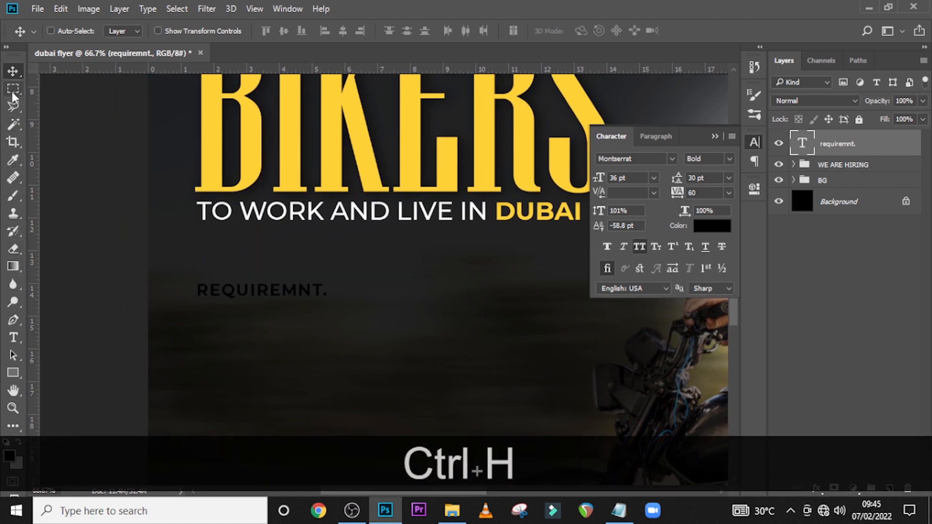
pyautogui.click(13, 373)
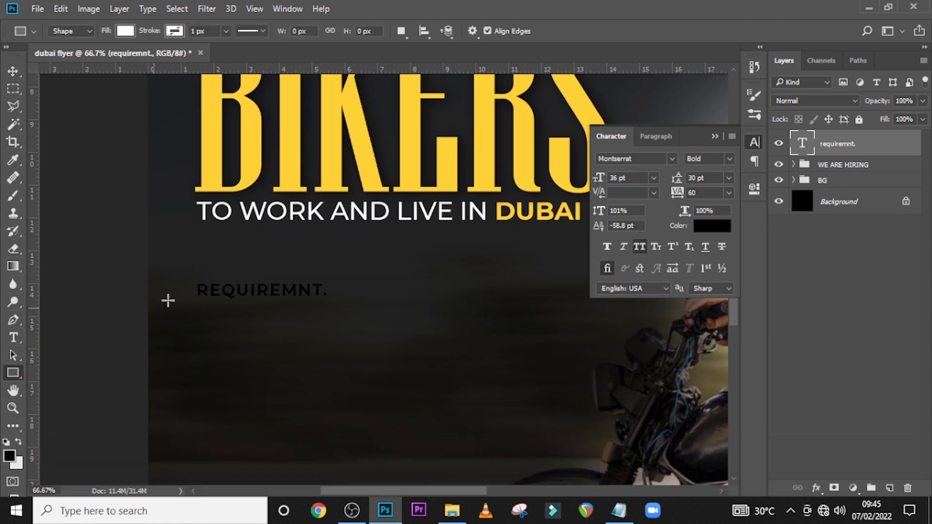
pyautogui.moveTo(193, 281); pyautogui.dragTo(335, 303)
pyautogui.moveTo(833, 147); pyautogui.dragTo(835, 171)
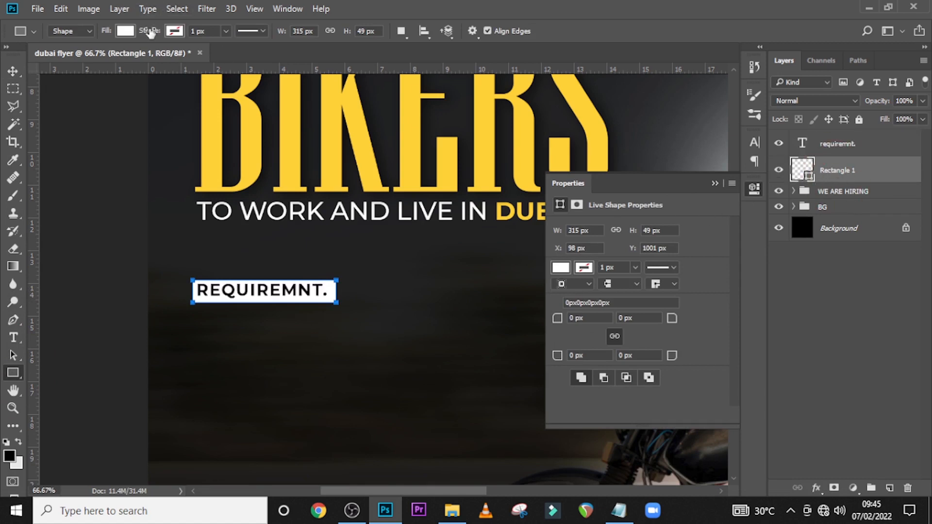
pyautogui.click(127, 32)
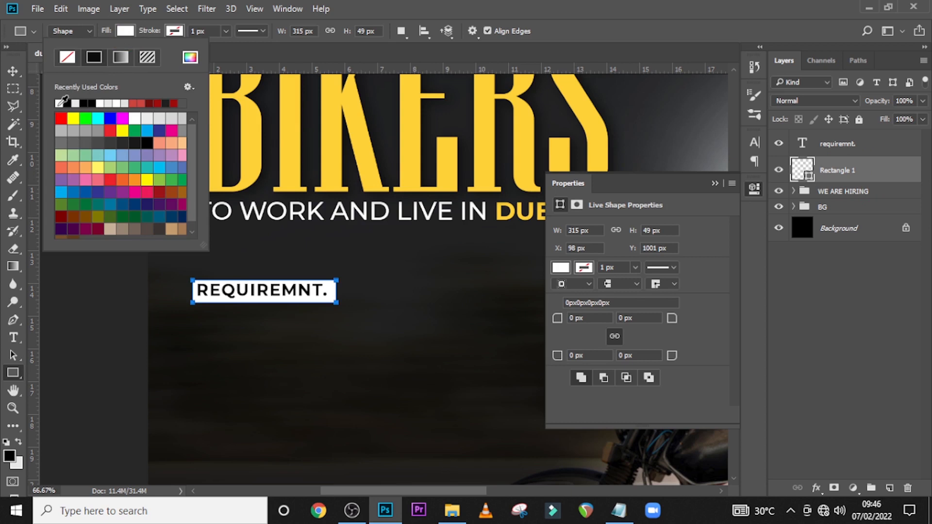
pyautogui.click(571, 8)
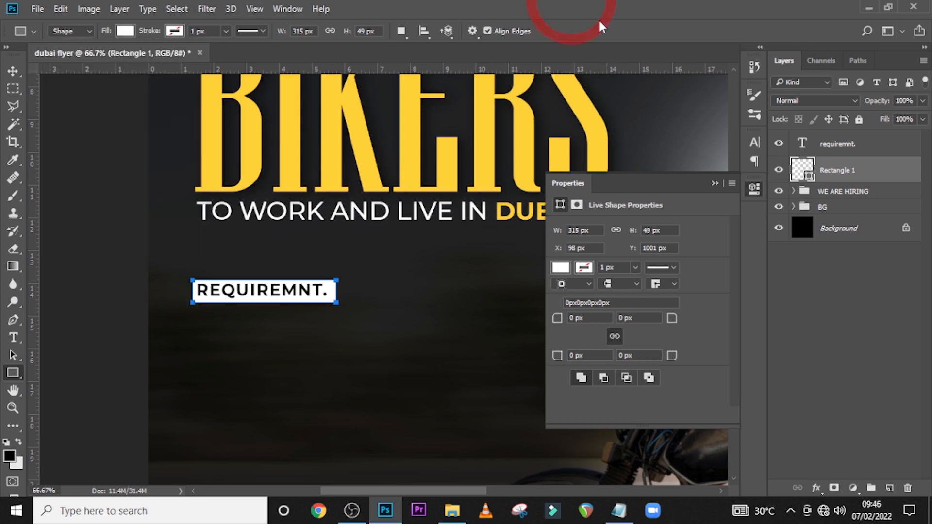
pyautogui.hotkey('ctrl', 'h')
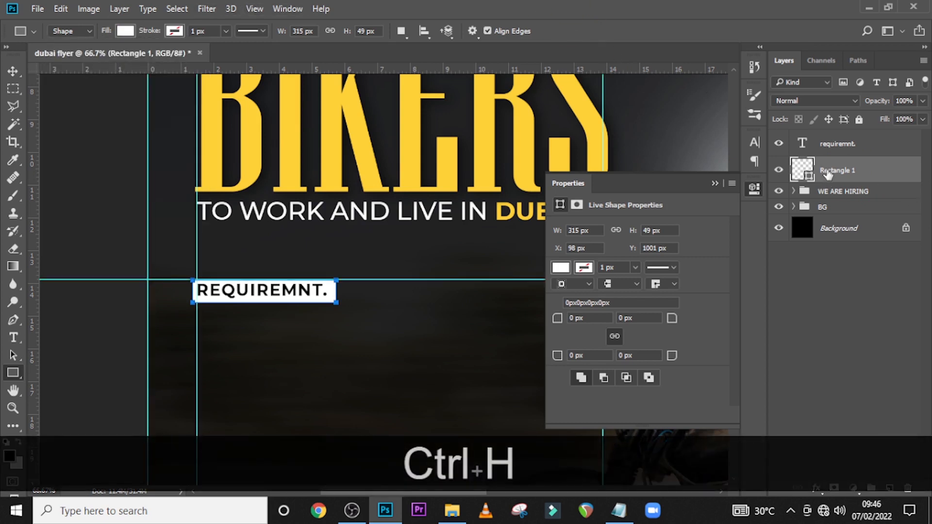
pyautogui.hotkey('ctrl', 'h')
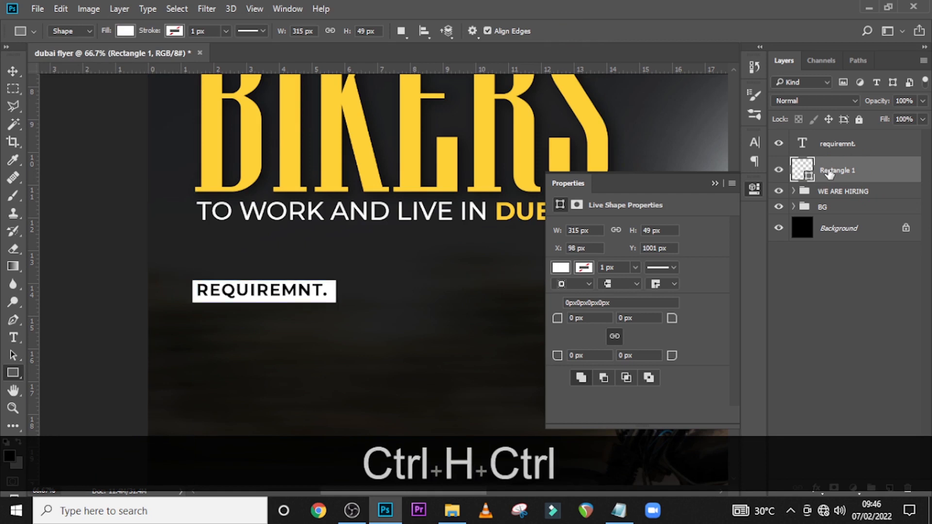
# Correct the spelling of the requirement text by inserting the missing E so it reads "REQUIREMENT.".
pyautogui.hotkey('ctrl', '=')
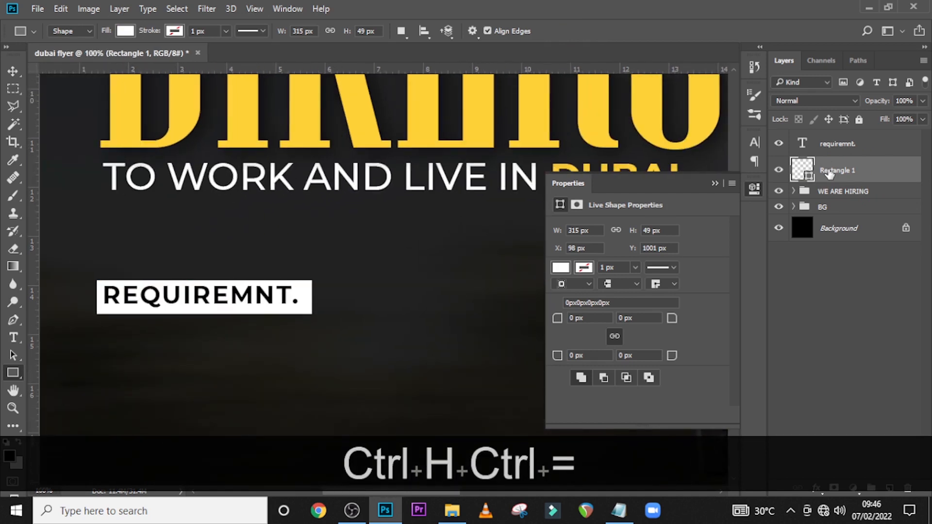
pyautogui.click(854, 153)
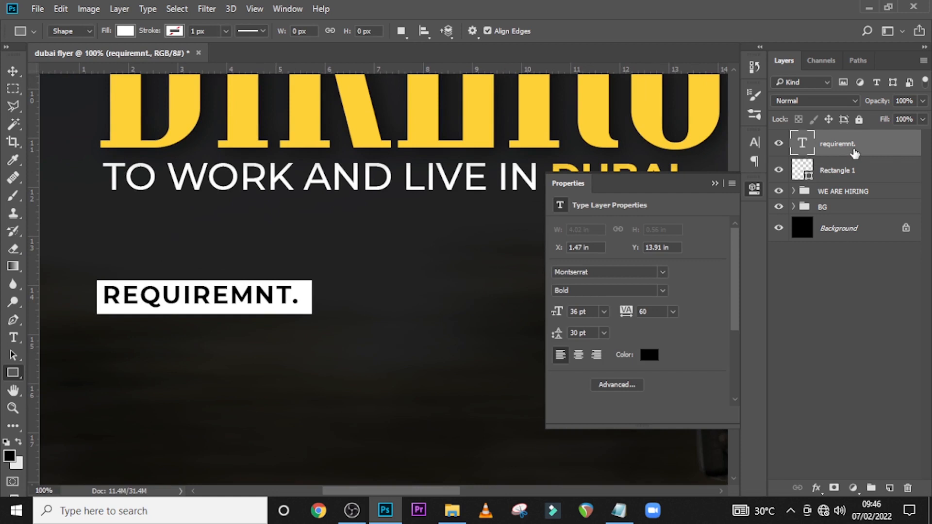
pyautogui.press('t')
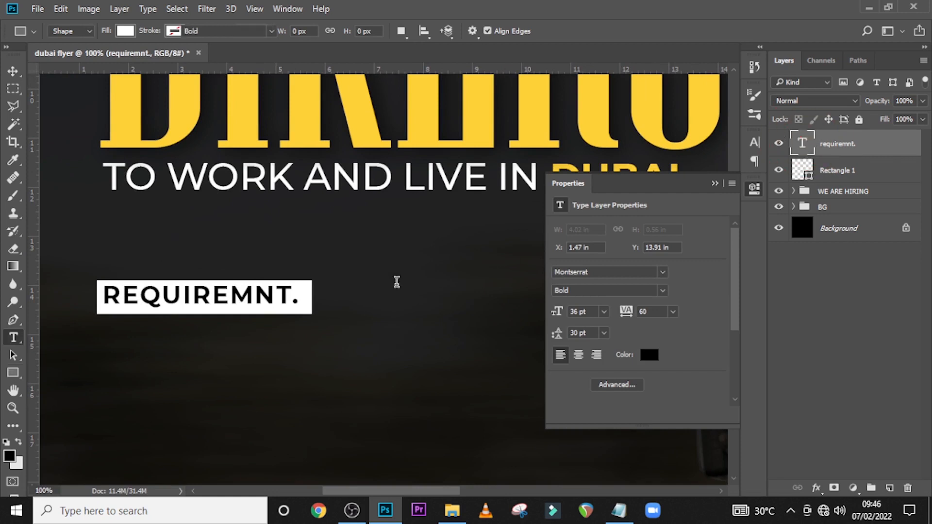
pyautogui.doubleClick(243, 294)
pyautogui.click(255, 294)
pyautogui.write('E')
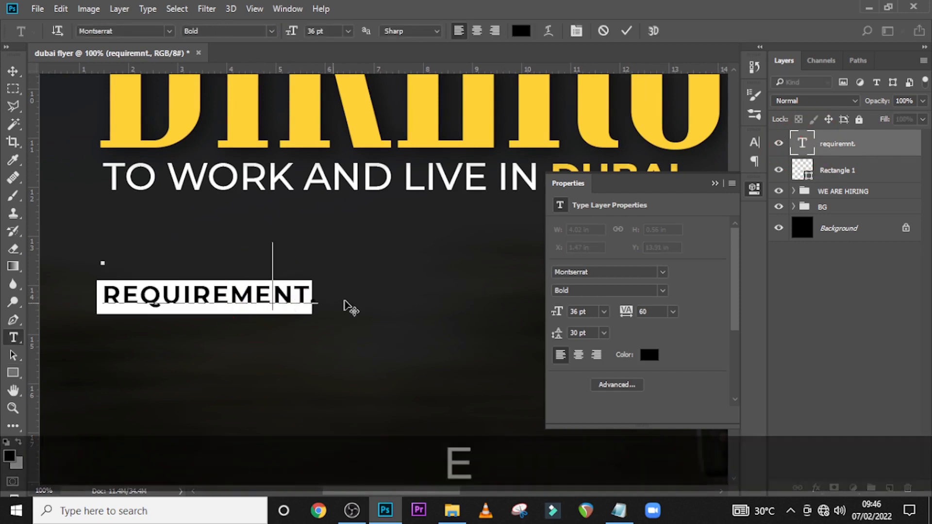
# Widen the white rectangle to about 332 px so it covers the whole word REQUIREMENT.
pyautogui.click(837, 170)
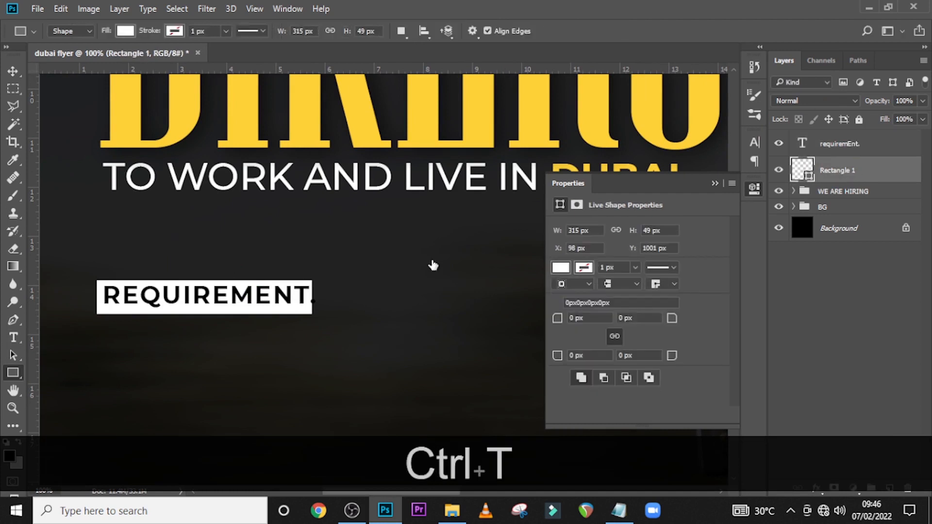
pyautogui.hotkey('ctrl', 't')
pyautogui.moveTo(312, 298); pyautogui.dragTo(325, 303)
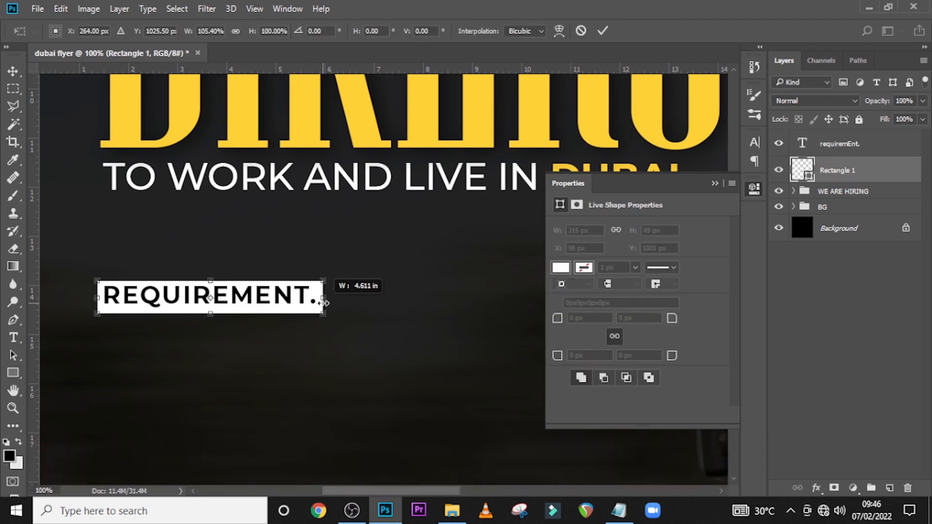
pyautogui.press('Return')
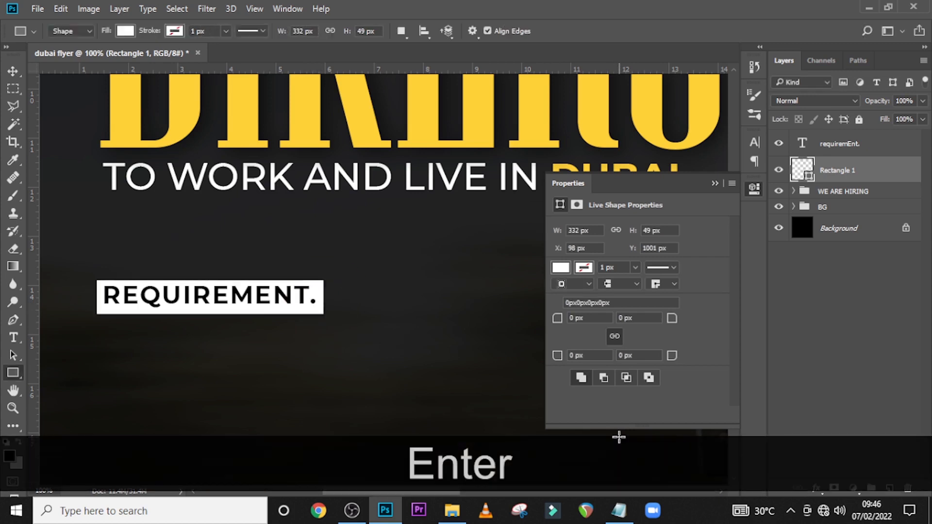
# Nudge the requirement text 3 px down and 1 px right to centre it in the white rectangle.
pyautogui.click(861, 144)
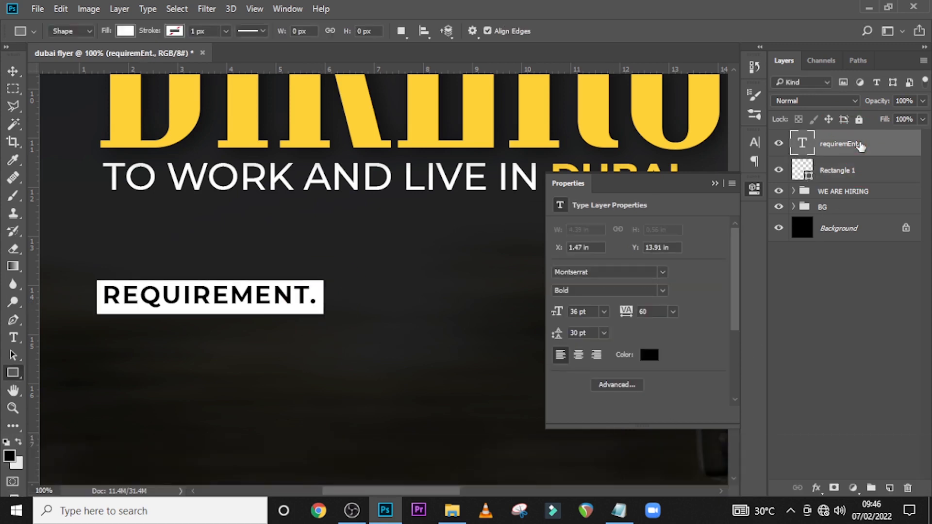
pyautogui.press('Down')
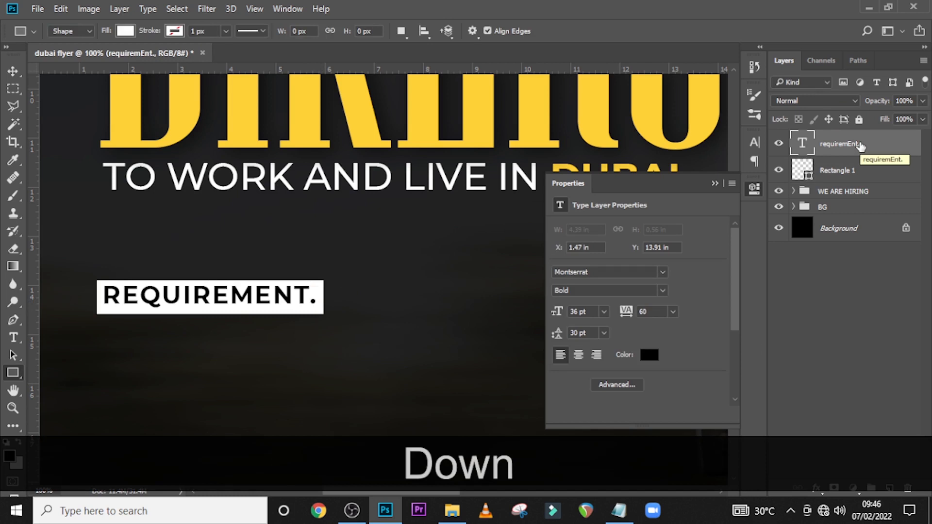
pyautogui.press('v')
pyautogui.press('Down')
pyautogui.press('Down')
pyautogui.press('Down')
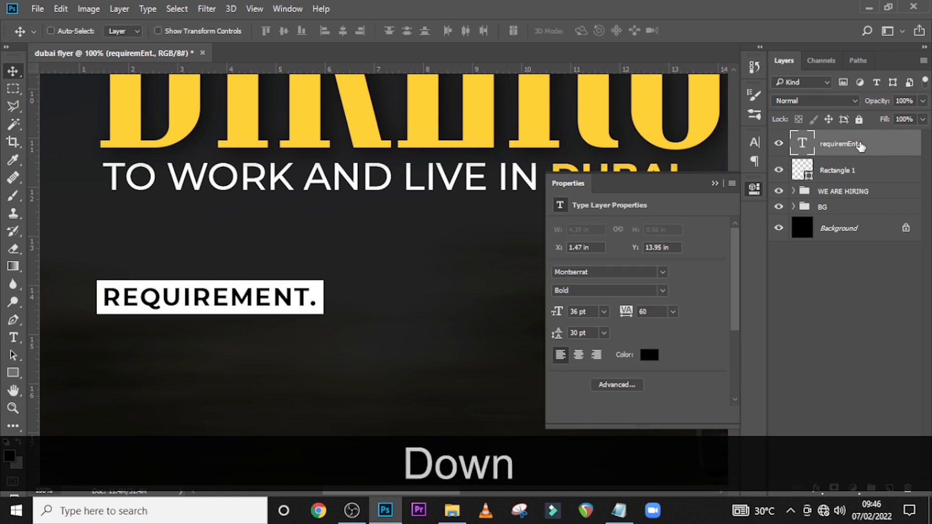
pyautogui.press('Right')
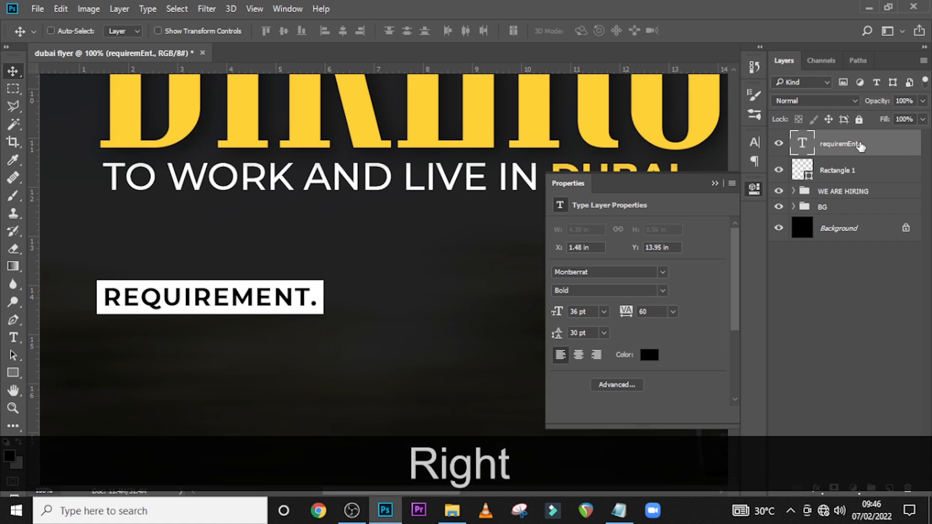
# Show the guides and move the requirement text and its rectangle together up under the tagline, aligned with the inner vertical guide.
pyautogui.hotkey('ctrl', 'h')
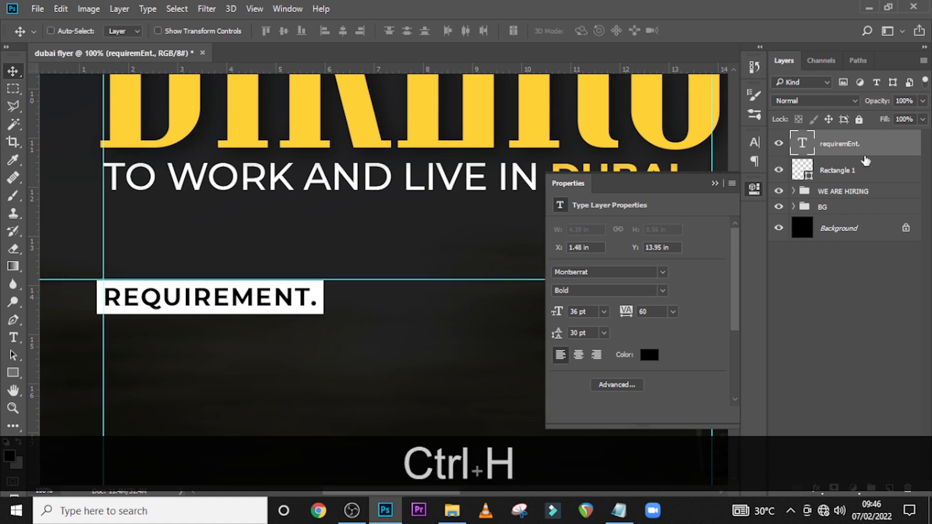
pyautogui.keyDown('ctrl'); pyautogui.click(844, 178); pyautogui.keyUp('ctrl')
pyautogui.moveTo(129, 302); pyautogui.dragTo(144, 243)
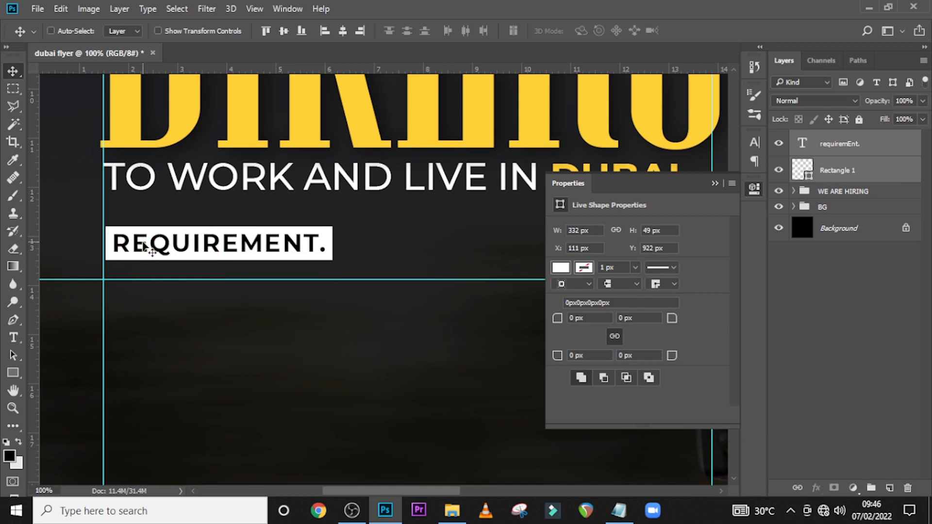
pyautogui.hotkey('ctrl', '0')
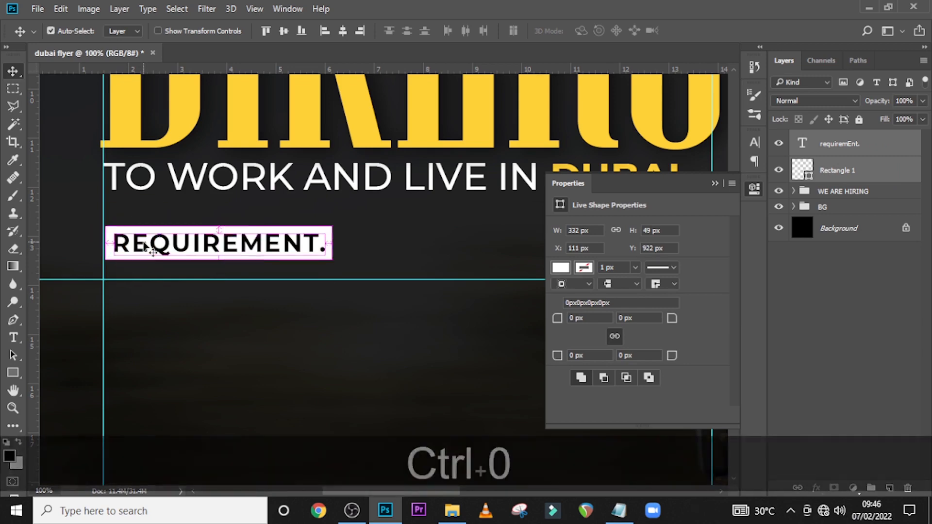
pyautogui.press('Left')
pyautogui.press('Left')
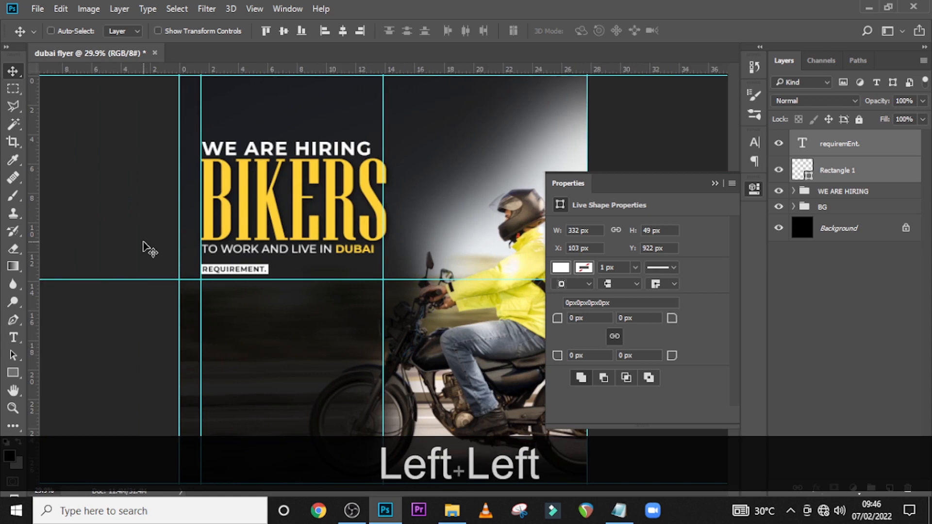
# Change the requirement text's font style to Montserrat Black.
pyautogui.click(845, 144)
pyautogui.click(754, 143)
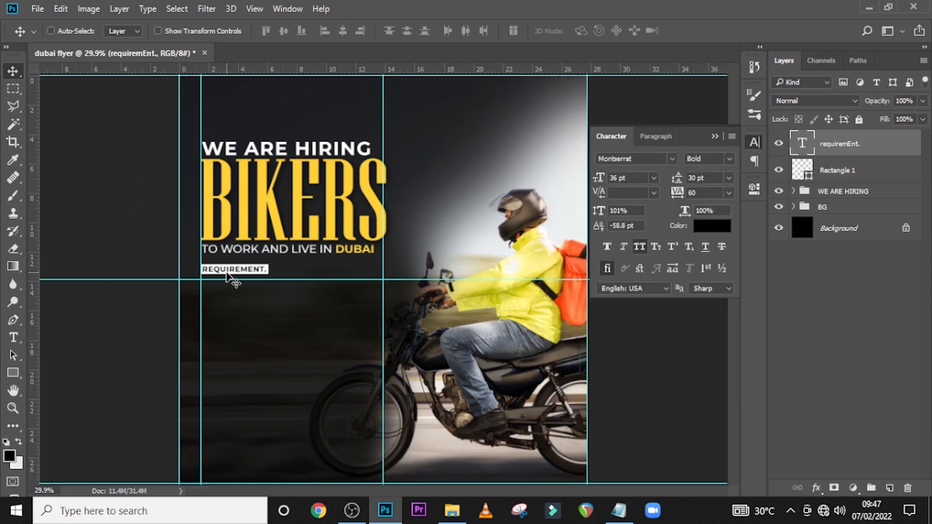
pyautogui.click(730, 159)
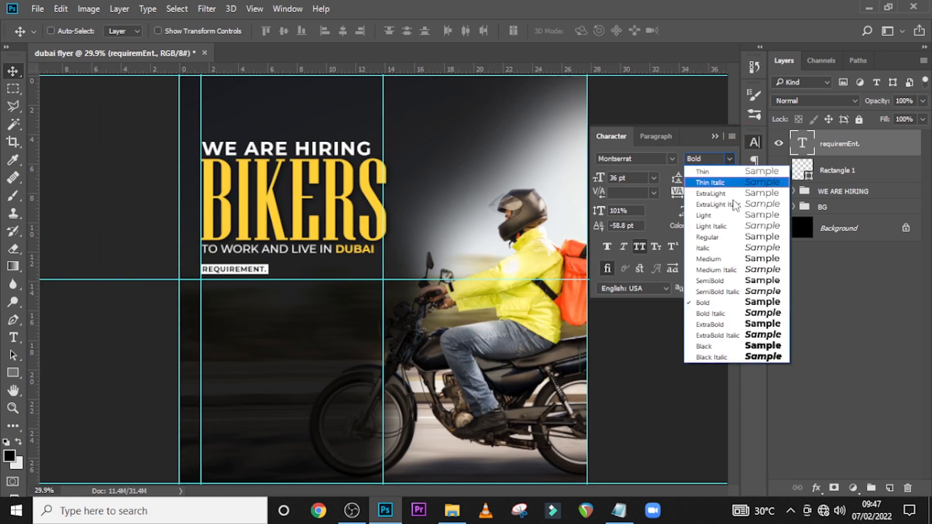
pyautogui.click(705, 346)
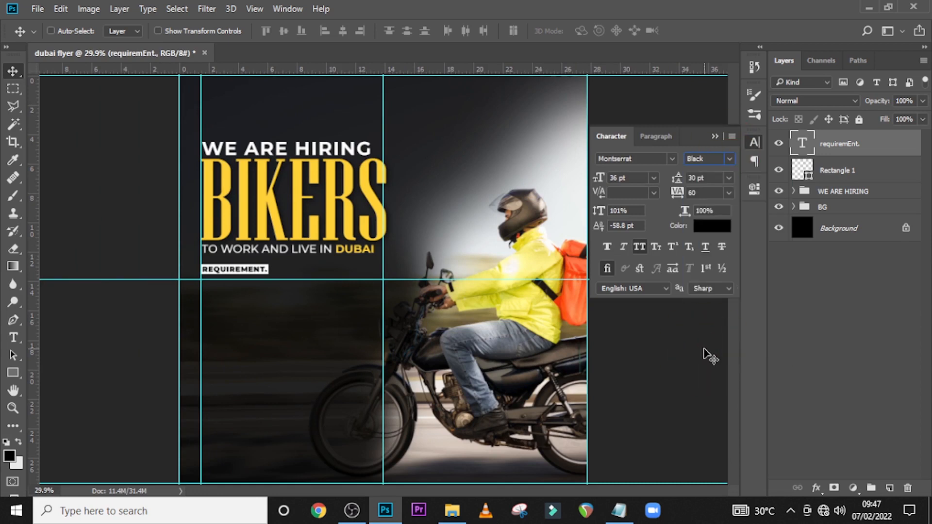
pyautogui.click(716, 136)
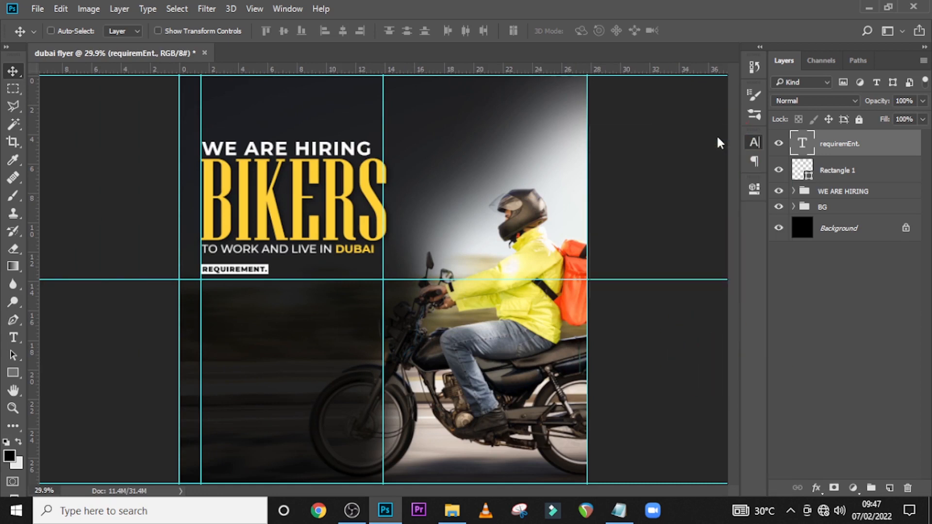
# Copy the lines "Ready To Make Full Payment (GHc 3800)" to "And Should Be Vaccinated." from the notes and paste them as a new text layer.
pyautogui.press('t')
pyautogui.click(235, 307)
pyautogui.click(619, 512)
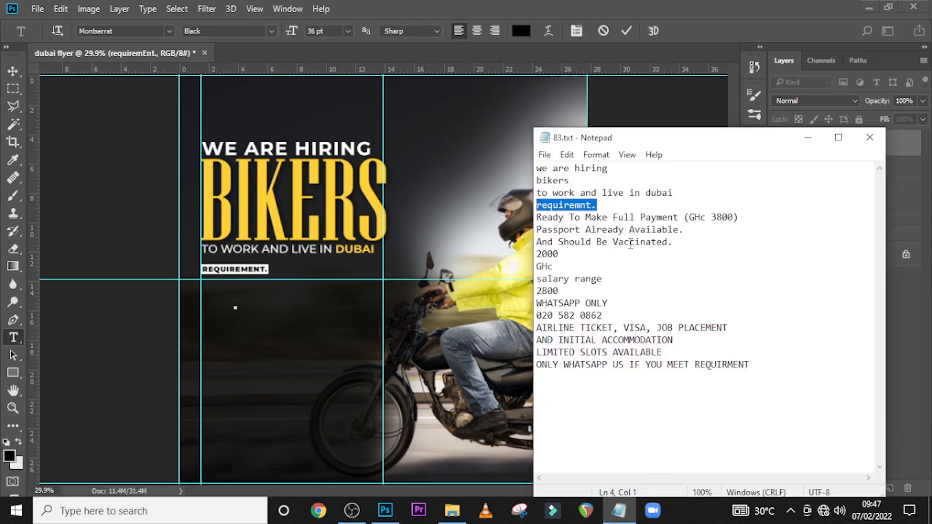
pyautogui.moveTo(673, 243); pyautogui.dragTo(535, 218)
pyautogui.hotkey('ctrl', 'c')
pyautogui.click(603, 77)
pyautogui.hotkey('ctrl', 'v')
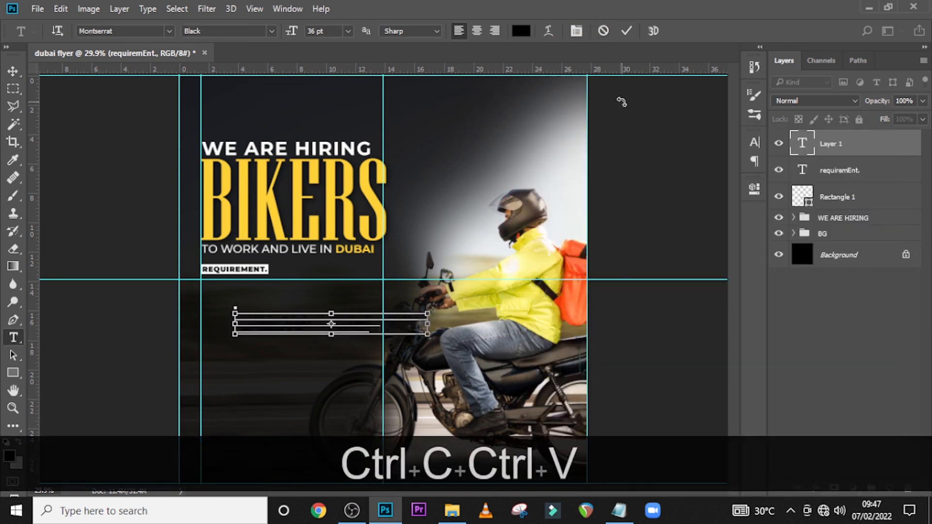
pyautogui.click(825, 143)
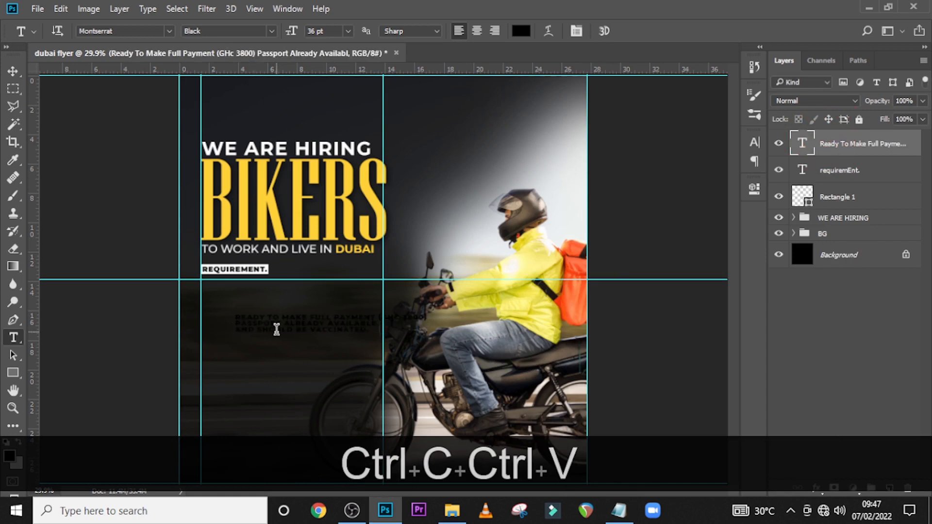
# Move the pasted three-line text below the REQUIREMENT label, aligned with the inner vertical guide.
pyautogui.press('v')
pyautogui.moveTo(287, 339); pyautogui.dragTo(243, 301)
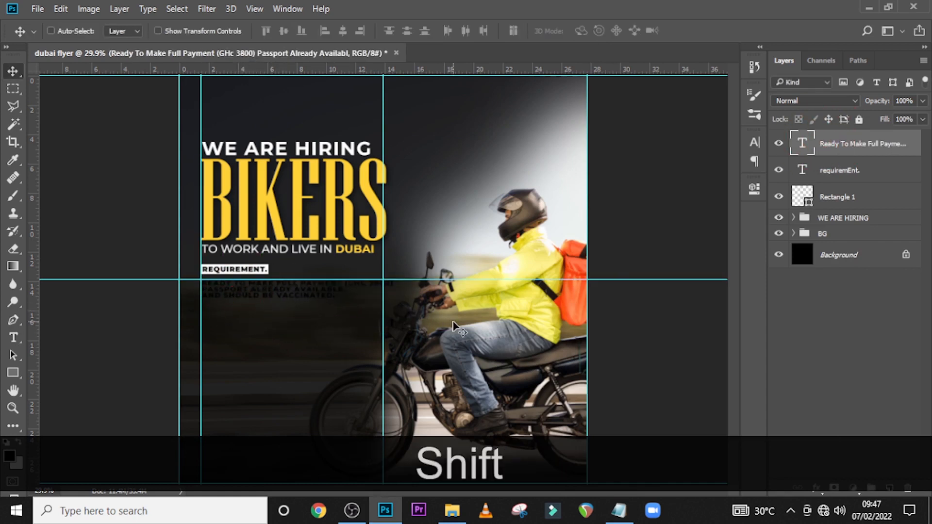
pyautogui.hotkey('ctrl', '=')
pyautogui.hotkey('ctrl', '=')
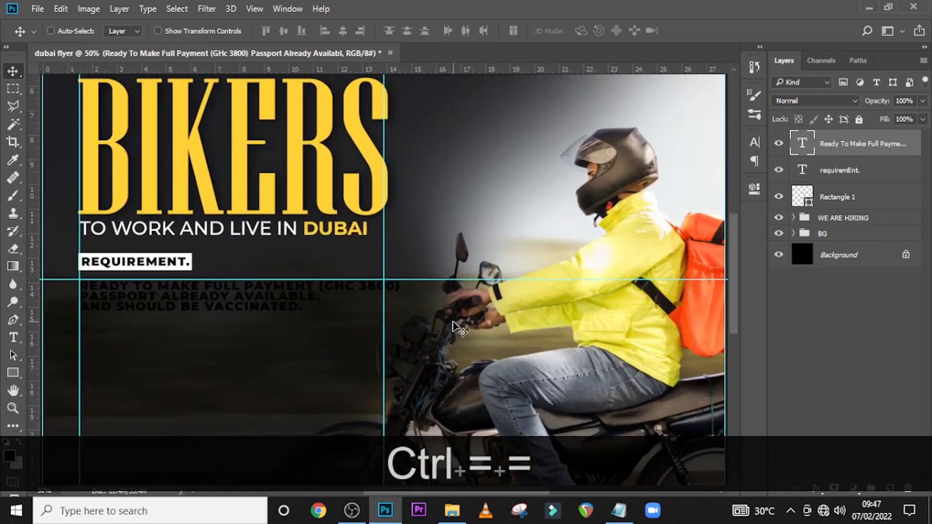
# Change the three-line requirements text's colour to white (ffffff).
pyautogui.click(755, 143)
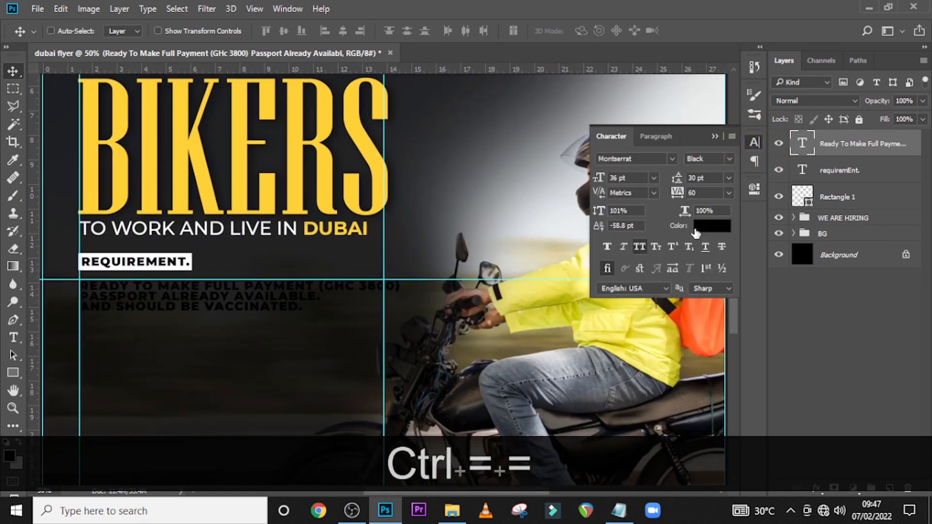
pyautogui.click(696, 233)
pyautogui.click(291, 118)
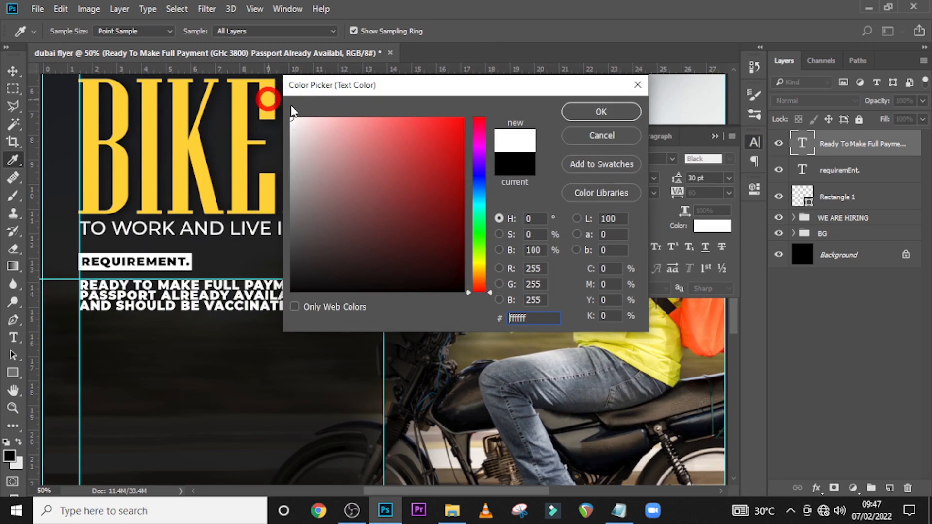
pyautogui.click(610, 115)
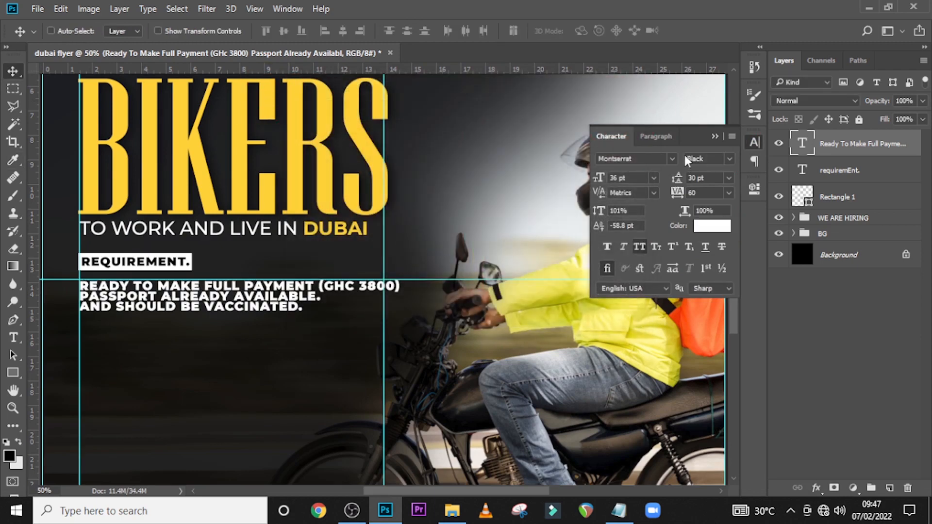
# Set the three-line requirements text to Montserrat Regular with faux italic, and turn off its all-caps formatting.
pyautogui.click(730, 163)
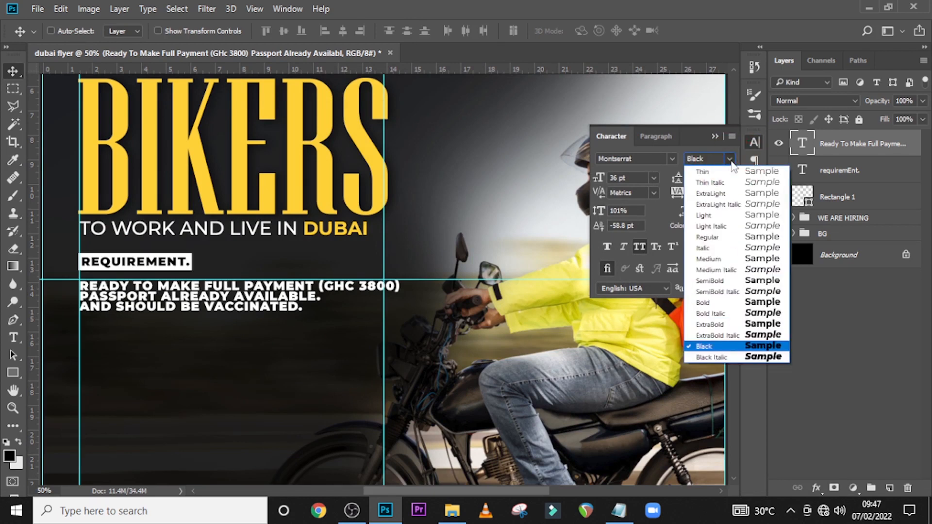
pyautogui.click(723, 238)
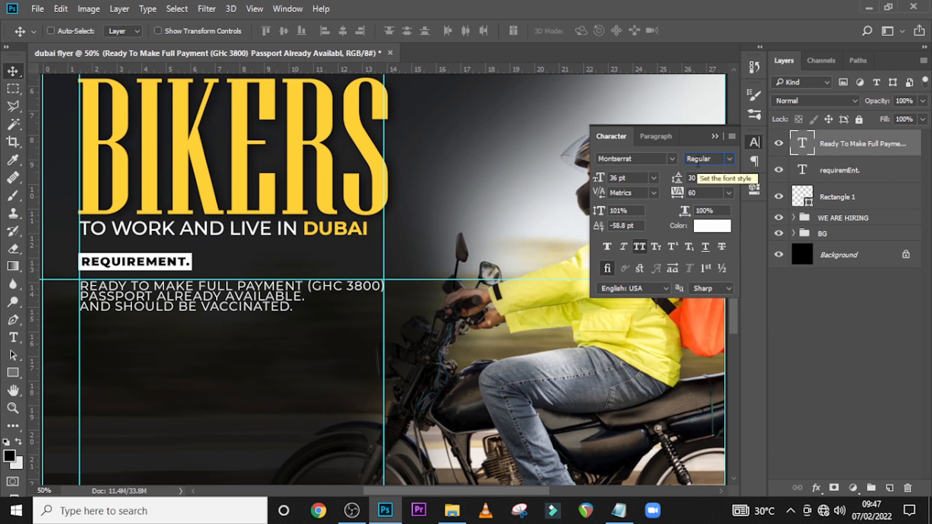
pyautogui.click(633, 177)
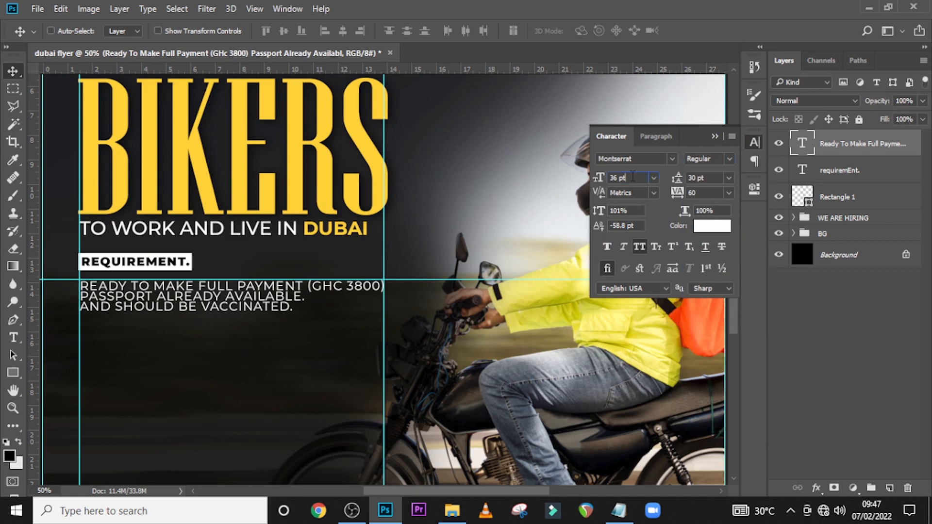
pyautogui.click(633, 177)
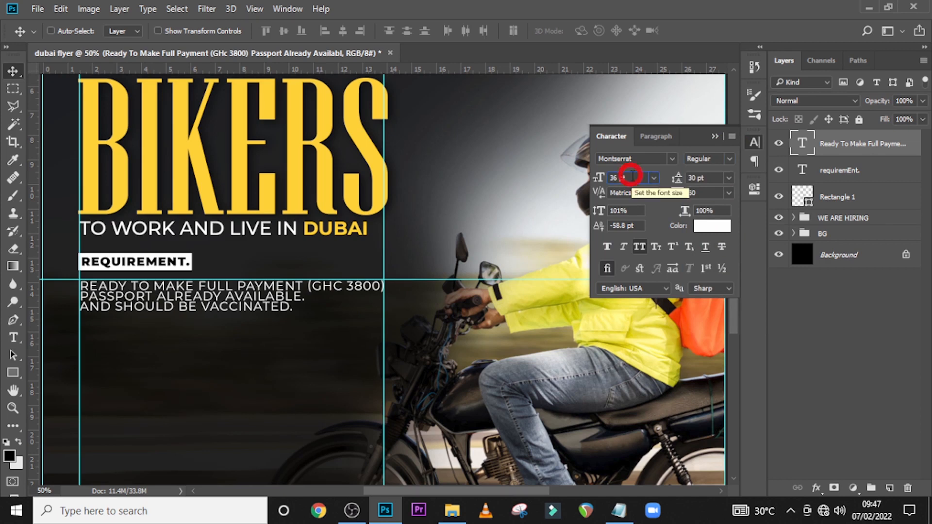
pyautogui.click(625, 246)
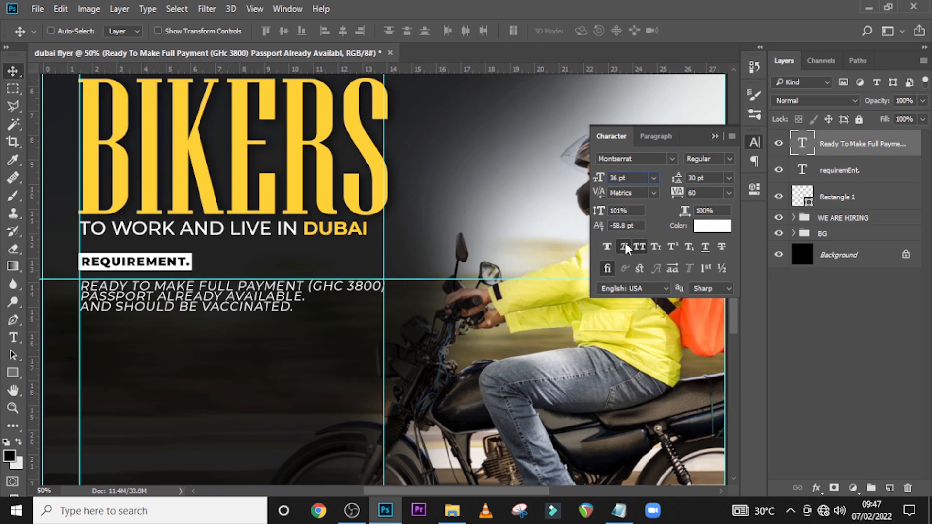
pyautogui.click(641, 246)
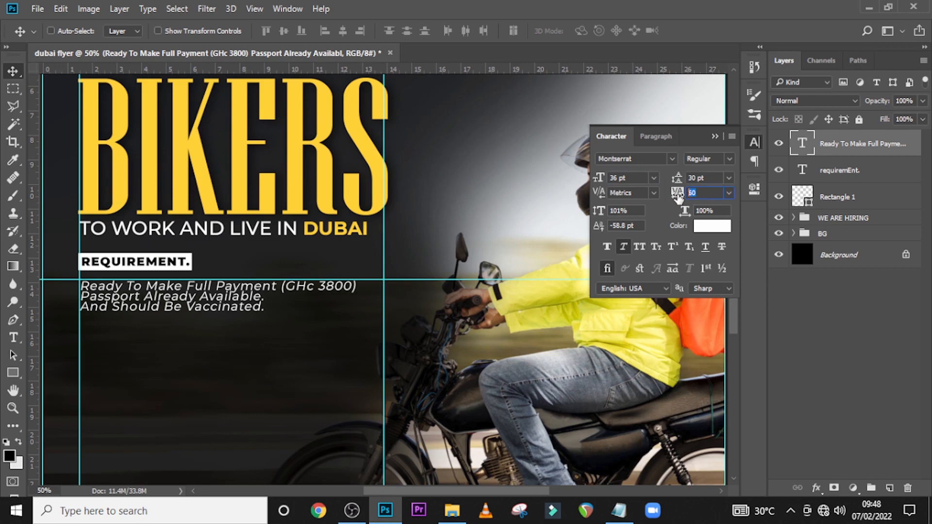
# Set the requirements text's tracking to 150 and its leading to 50 pt.
pyautogui.write('15')
pyautogui.press('Return')
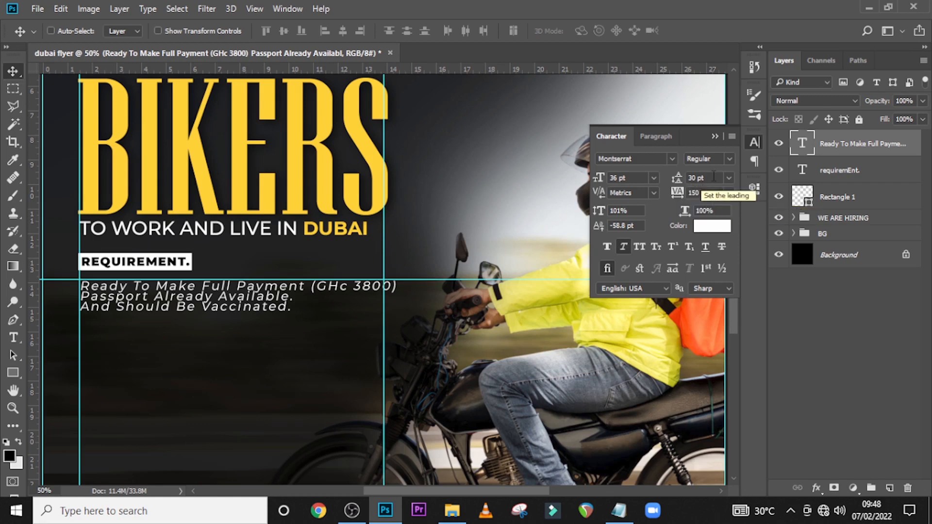
pyautogui.click(716, 177)
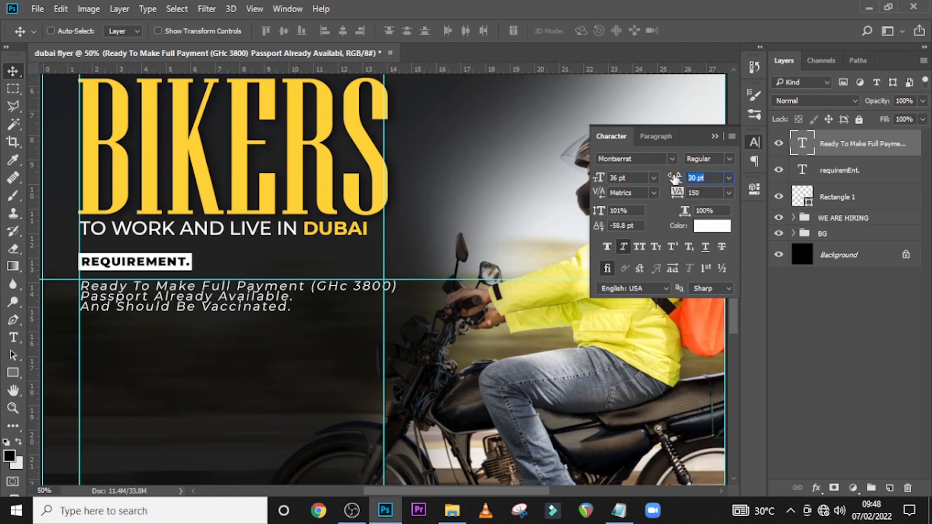
pyautogui.write('50')
pyautogui.press('Return')
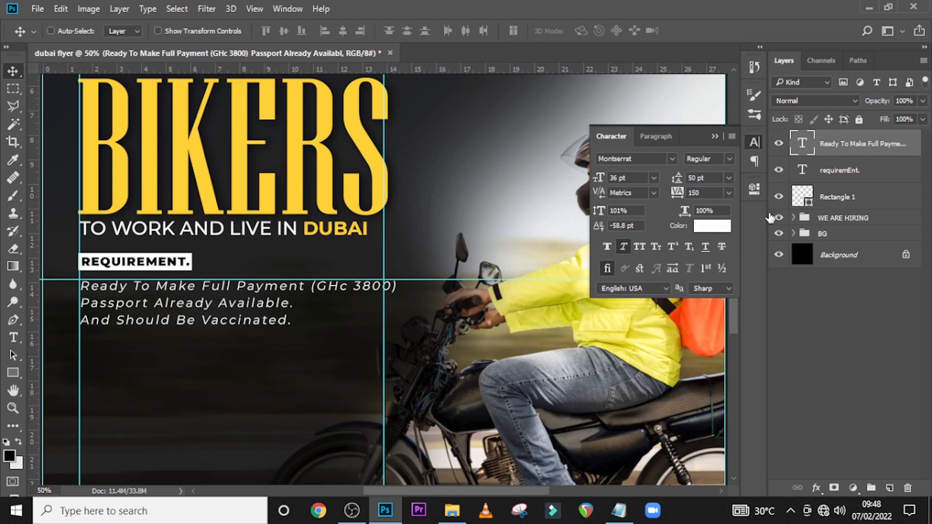
# Change the font style of "(GHc 3800)" in the first requirements line to Bold.
pyautogui.doubleClick(804, 145)
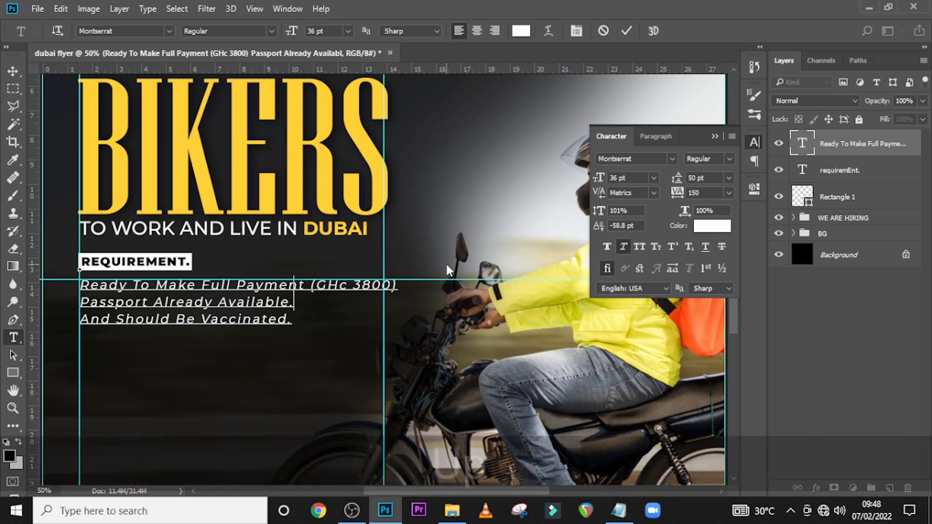
pyautogui.press('Up')
pyautogui.press('Up')
pyautogui.press('Right')
pyautogui.press('Right')
pyautogui.press('Right')
pyautogui.hotkey('shift', 'Right')
pyautogui.hotkey('shift', 'Right')
pyautogui.hotkey('shift', 'Right')
pyautogui.hotkey('shift', 'Right')
pyautogui.hotkey('shift', 'Right')
pyautogui.hotkey('shift', 'Right')
pyautogui.hotkey('shift', 'Right')
pyautogui.hotkey('shift', 'Right')
pyautogui.hotkey('shift', 'Right')
pyautogui.hotkey('shift', 'Right')
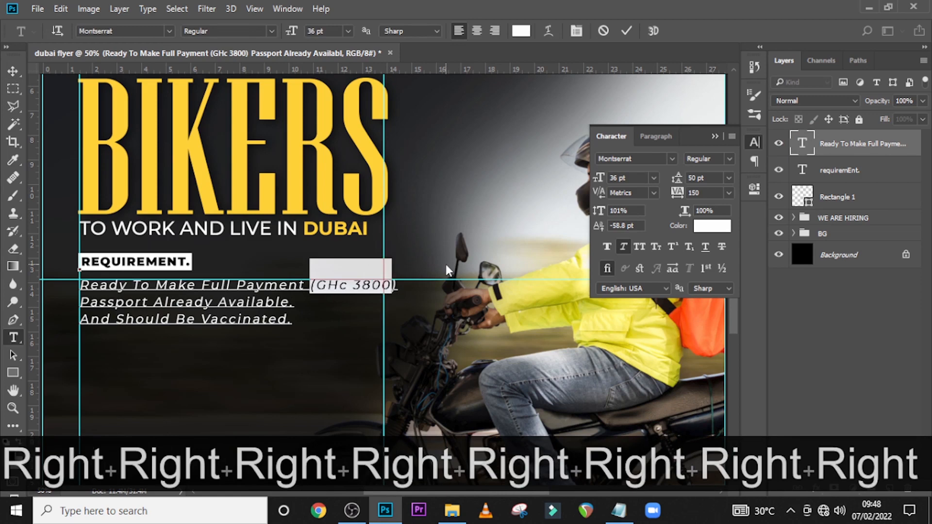
pyautogui.click(729, 159)
pyautogui.click(713, 301)
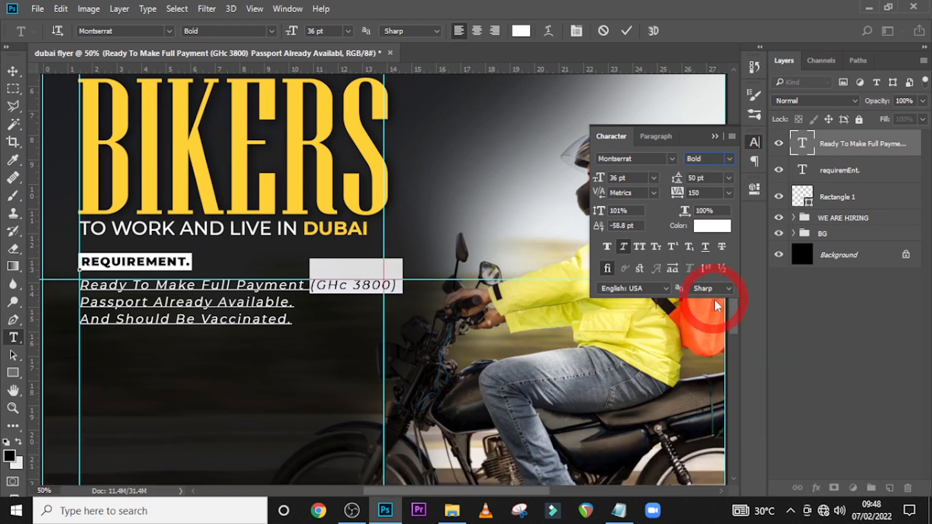
# Colour "(GHc 3800)" with the yellow sampled from the BIKERS headline and commit the text edit.
pyautogui.click(710, 226)
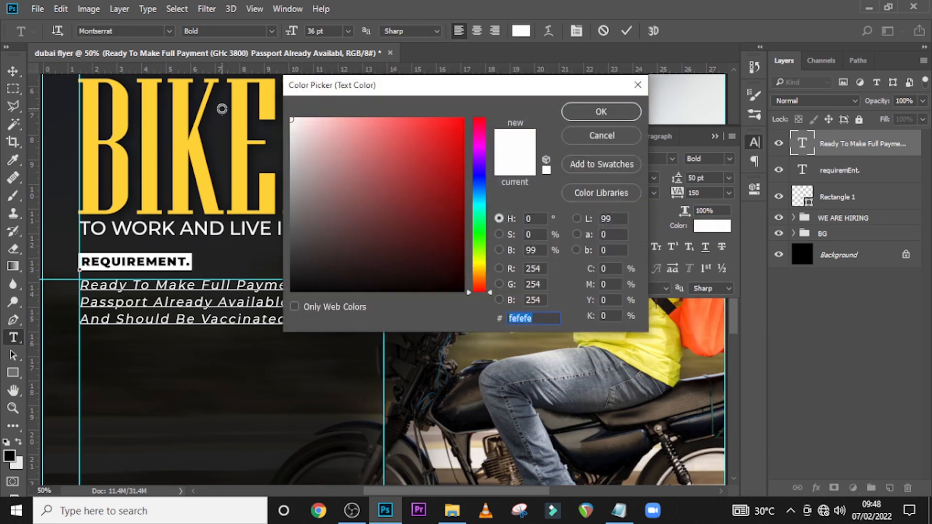
pyautogui.click(234, 111)
pyautogui.click(602, 112)
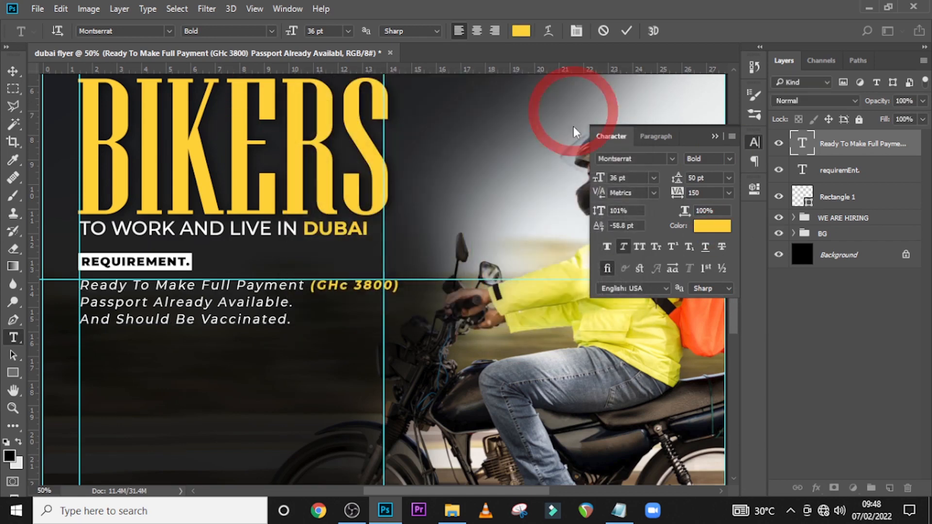
pyautogui.click(837, 142)
pyautogui.press('v')
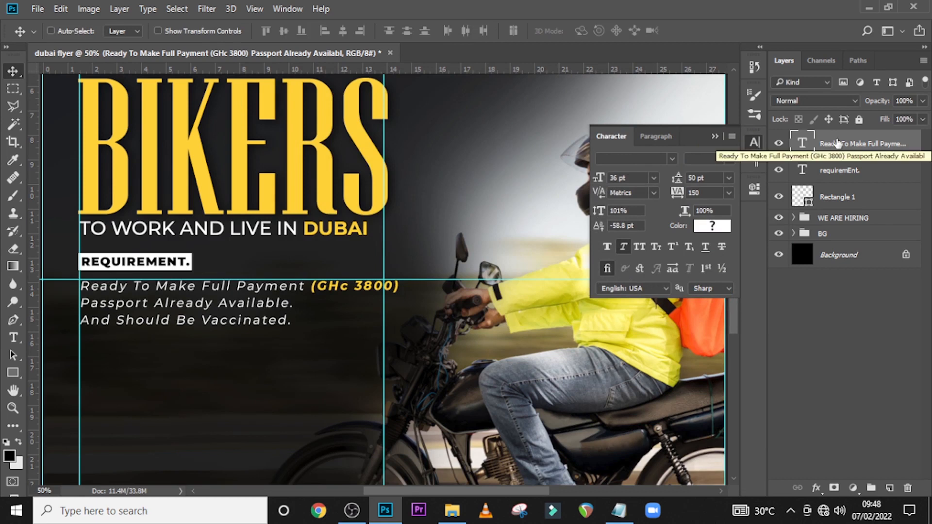
pyautogui.click(714, 137)
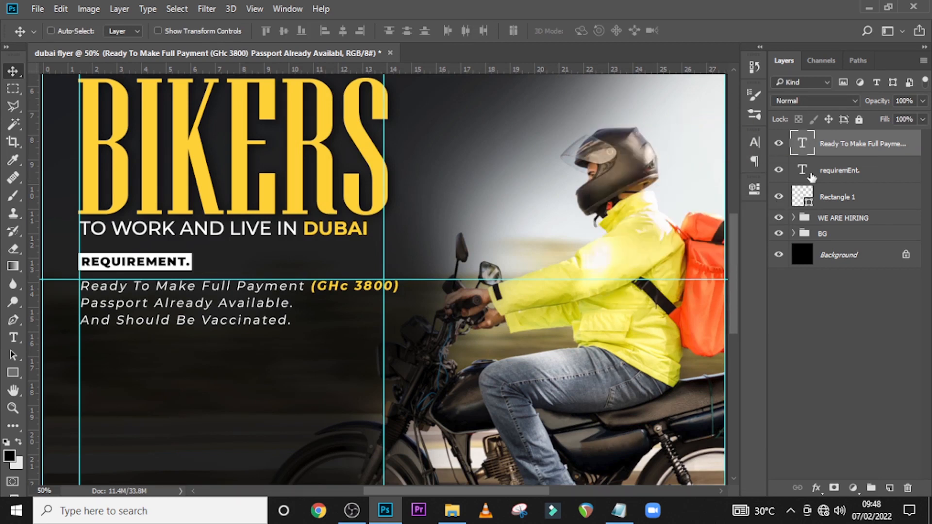
# Shift the three-line requirements text 30 px to the right, leaving room for bullets beside the inner vertical guide.
pyautogui.press('v')
pyautogui.press('shift')
pyautogui.press('shift')
pyautogui.hotkey('shift', 'Right')
pyautogui.hotkey('shift', 'Right')
pyautogui.hotkey('shift', 'Right')
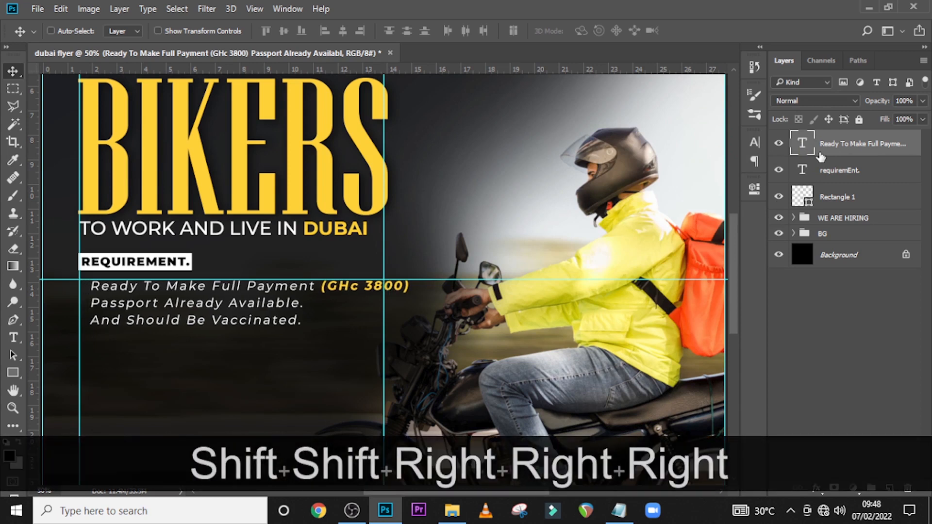
# Draw a white, strokeless circle about 12 px in diameter to the left of the requirements text.
pyautogui.hotkey('ctrl', '=')
pyautogui.hotkey('ctrl', '=')
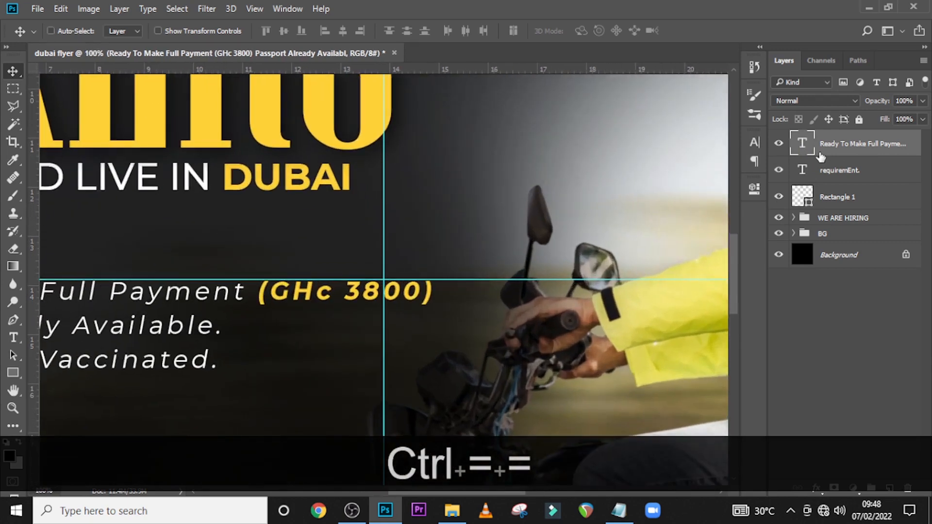
pyautogui.moveTo(439, 487); pyautogui.dragTo(349, 507)
pyautogui.press('ctrl')
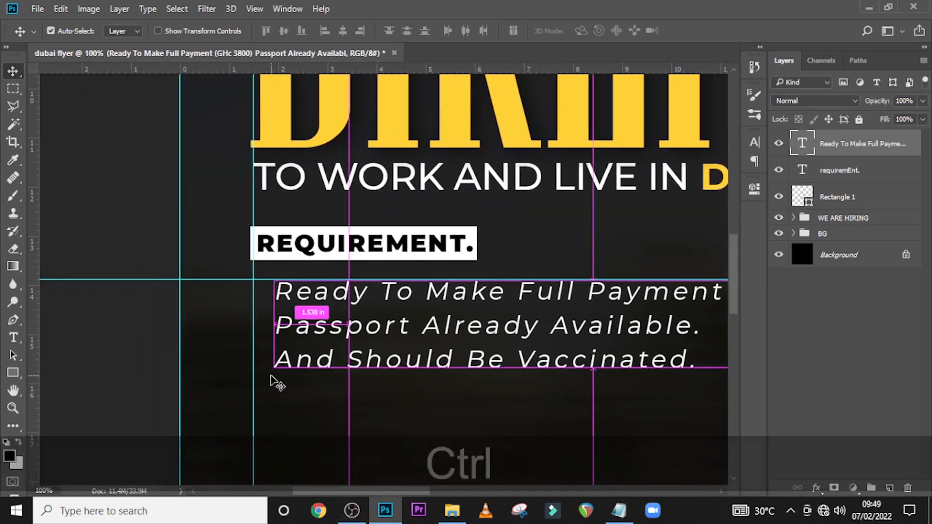
pyautogui.click(13, 371)
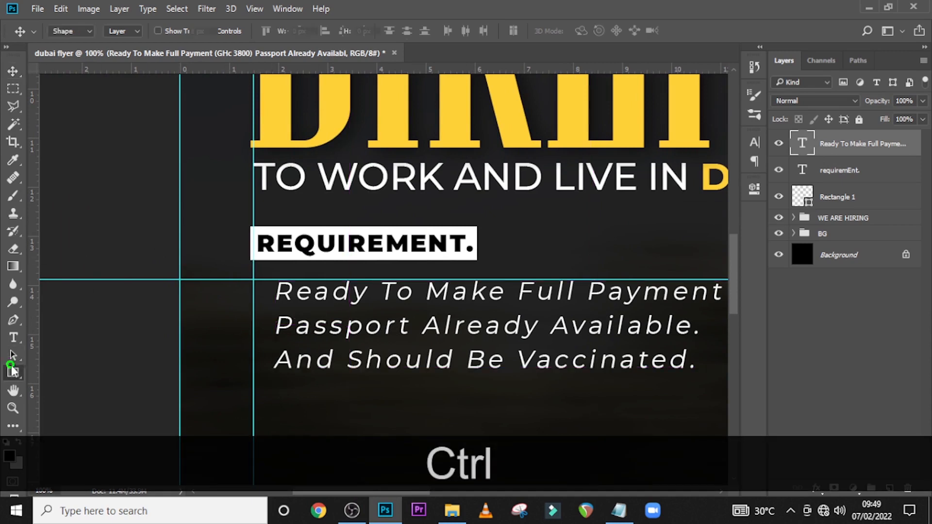
pyautogui.click(48, 396)
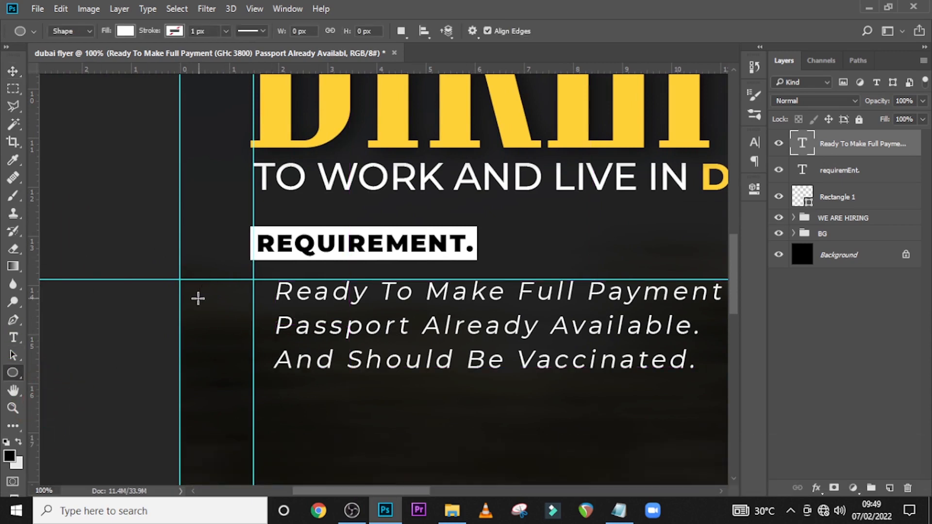
pyautogui.press('shift')
pyautogui.moveTo(197, 298); pyautogui.dragTo(204, 306)
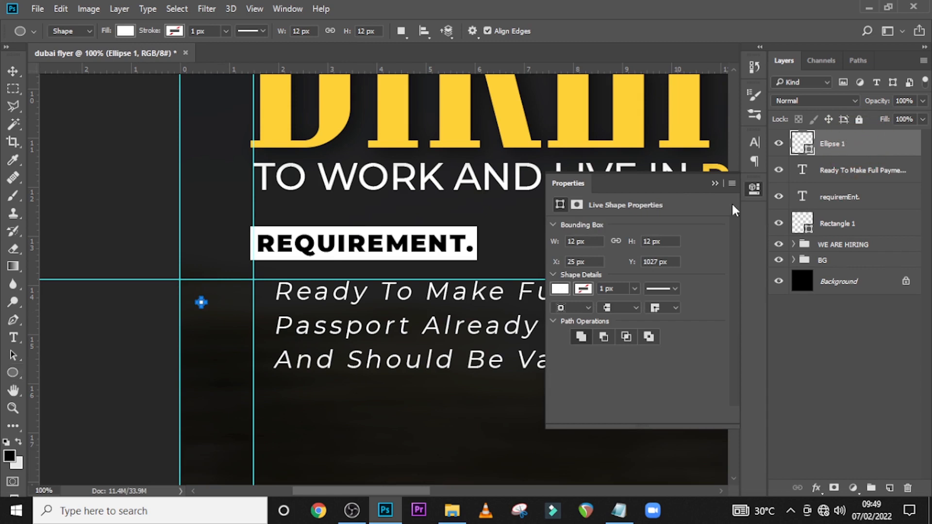
# Position the circle as a bullet before "Ready To Make Full Payment", beside the inner vertical guide at about X 107 px, Y 1009 px.
pyautogui.press('v')
pyautogui.moveTo(218, 302); pyautogui.dragTo(252, 291)
pyautogui.press('Up')
pyautogui.press('Up')
pyautogui.press('Left')
pyautogui.press('Left')
pyautogui.press('Down')
pyautogui.press('Down')
pyautogui.press('Left')
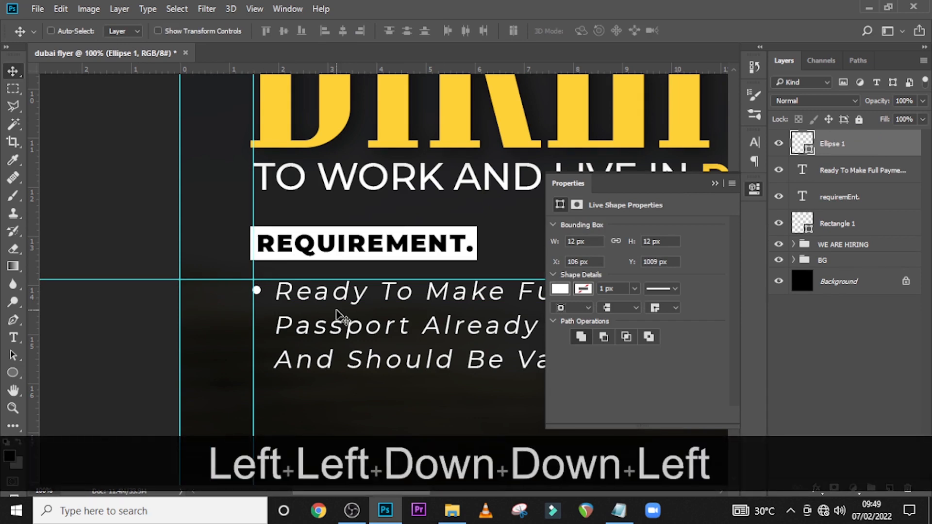
pyautogui.press('Right')
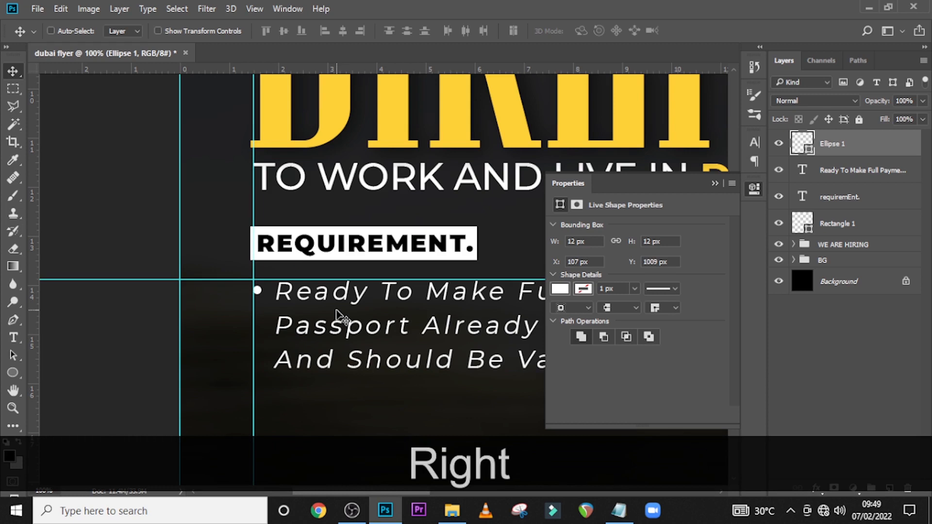
# Duplicate the bullet twice and place the copies directly below it, before the "Passport Already Available." and "And Should Be Vaccinated." lines.
pyautogui.scroll(5, 228, 247)
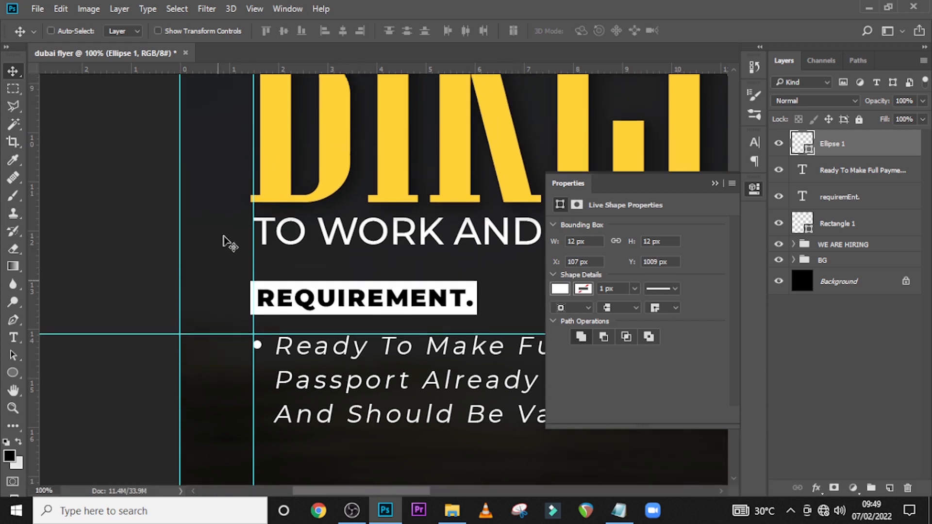
pyautogui.scroll(2, 243, 291)
pyautogui.scroll(-6, 447, 308)
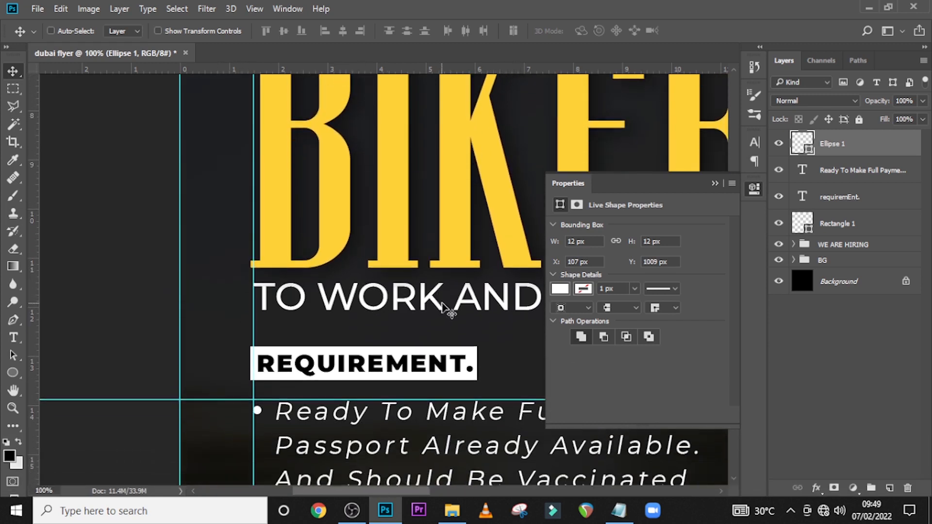
pyautogui.scroll(-3, 448, 304)
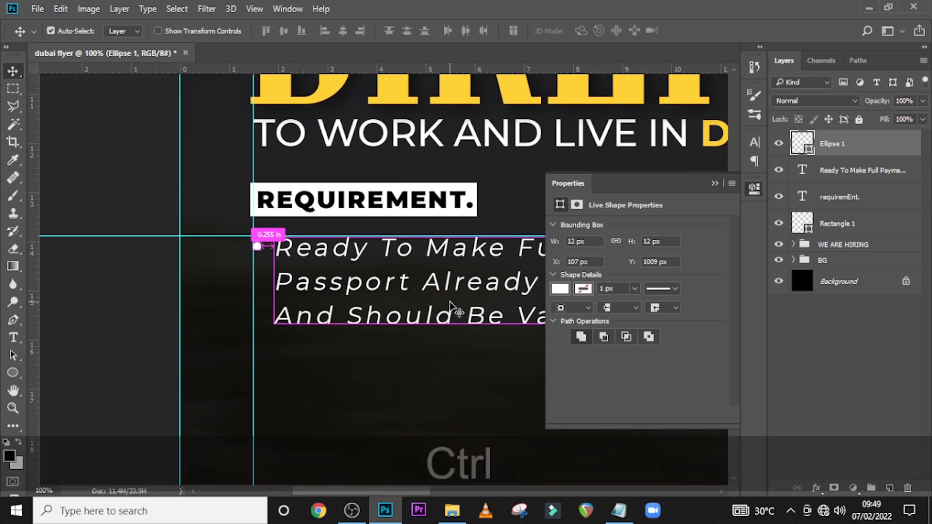
pyautogui.hotkey('ctrl', 'j')
pyautogui.press('ctrl')
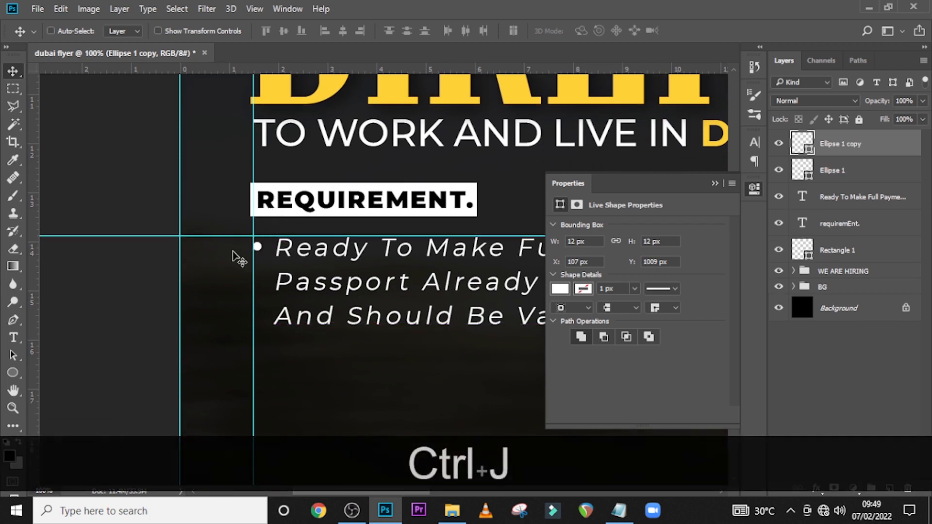
pyautogui.moveTo(262, 261); pyautogui.dragTo(261, 288)
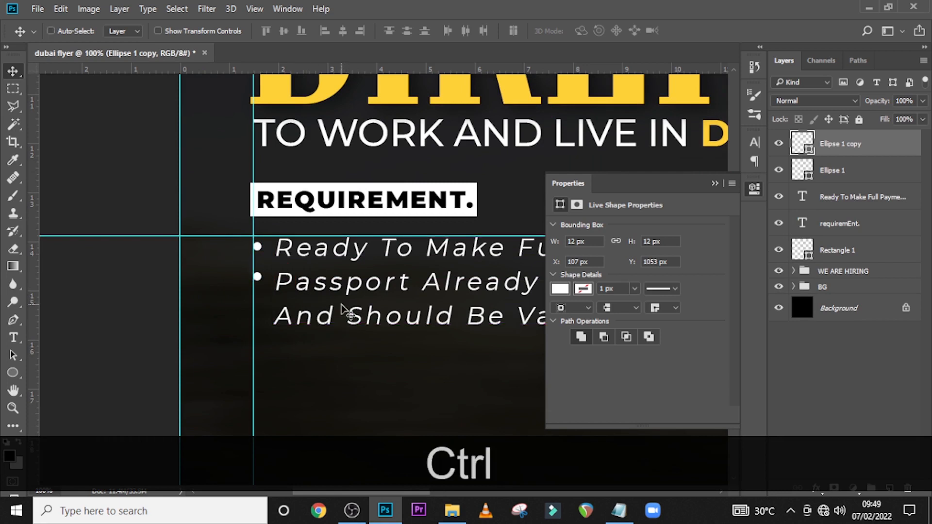
pyautogui.press('Down')
pyautogui.press('Down')
pyautogui.press('Down')
pyautogui.press('Down')
pyautogui.press('Down')
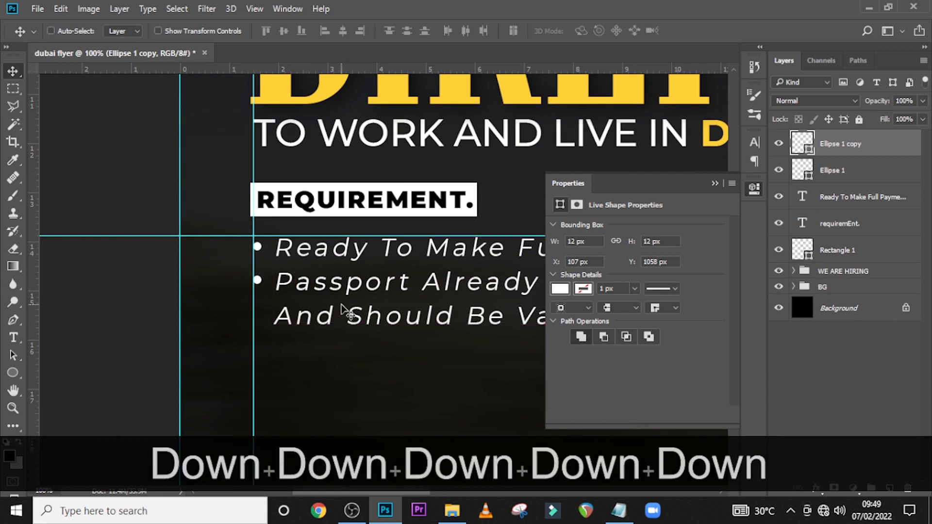
pyautogui.hotkey('ctrl', 'j')
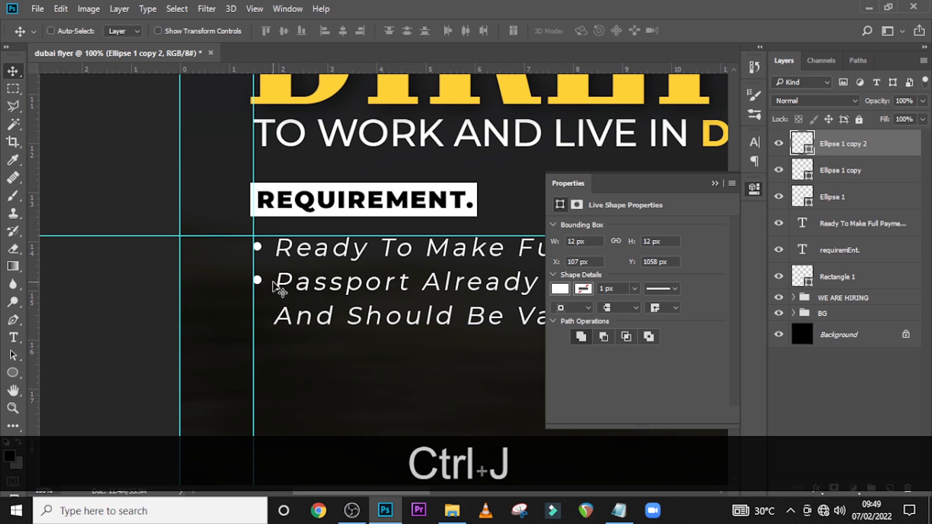
pyautogui.moveTo(262, 290); pyautogui.dragTo(263, 317)
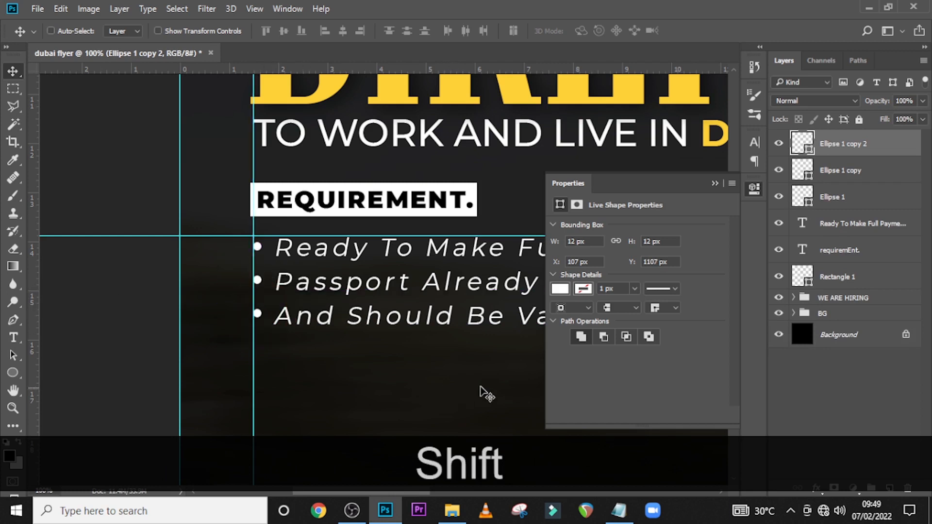
# Nudge the three-line requirements text 4 px left, closer to the bullets.
pyautogui.click(842, 224)
pyautogui.press('v')
pyautogui.press('Left')
pyautogui.press('Left')
pyautogui.press('Left')
pyautogui.press('Left')
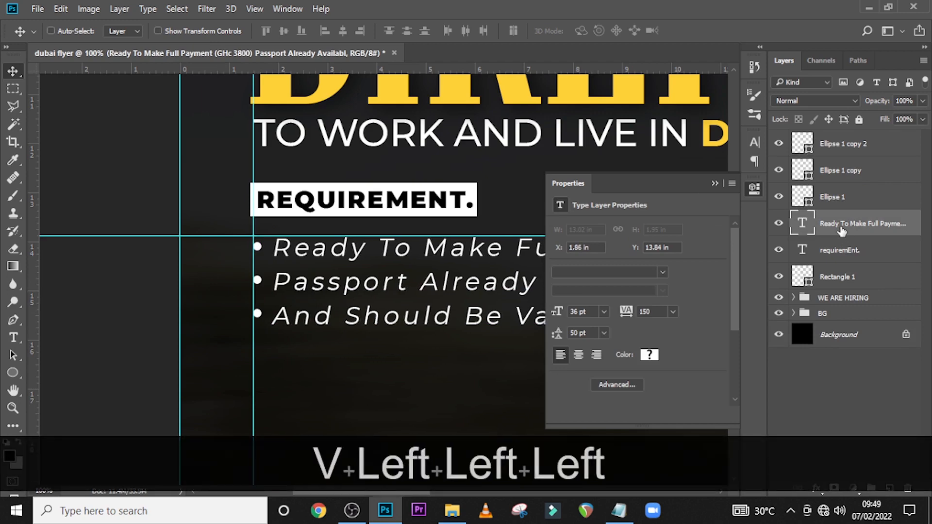
# Group the three bullets, the requirements text, its heading and the white rectangle, and name the group REQUIREMENT.
pyautogui.hotkey('ctrl', '0')
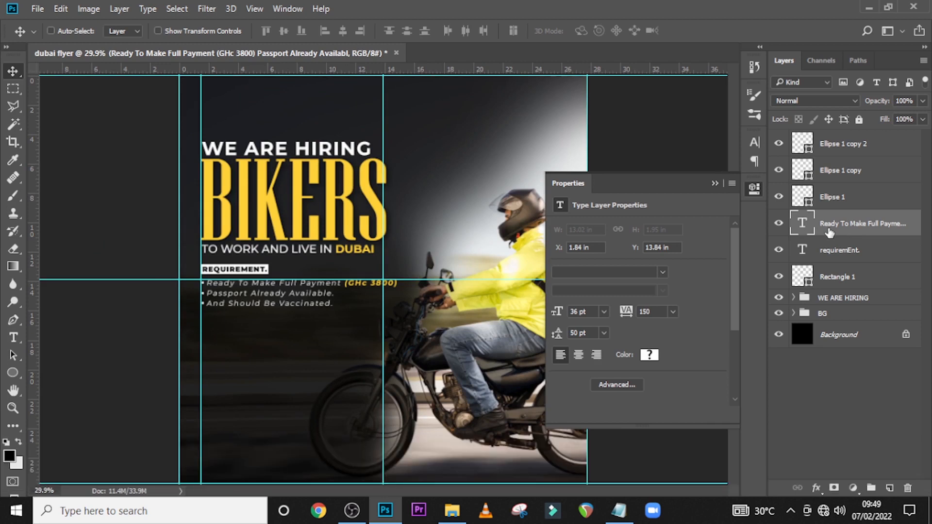
pyautogui.click(851, 146)
pyautogui.keyDown('shift'); pyautogui.click(849, 278); pyautogui.keyUp('shift')
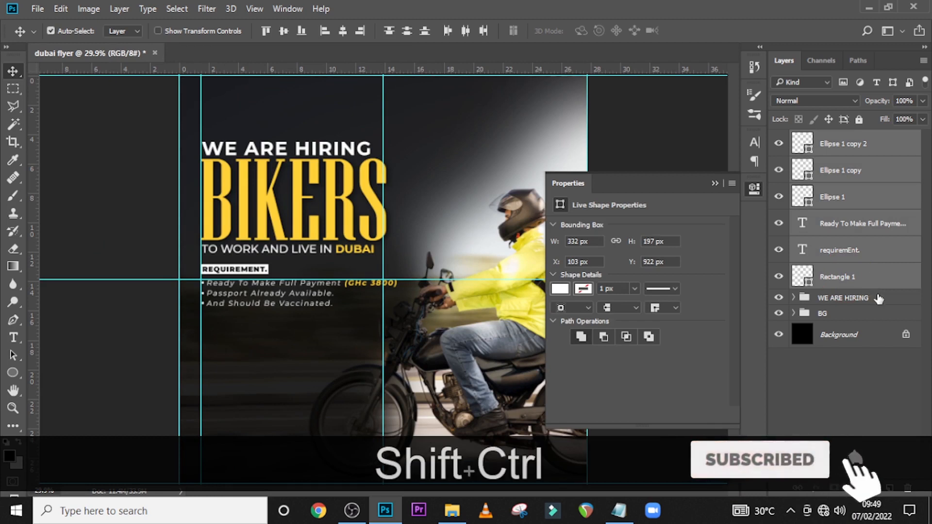
pyautogui.hotkey('ctrl', 'shift', 'g')
pyautogui.doubleClick(830, 138)
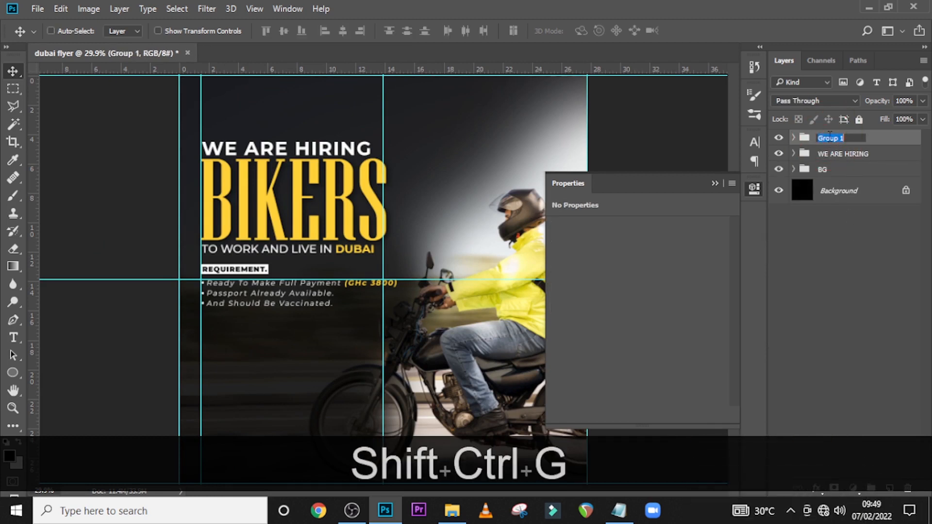
pyautogui.write('REQ')
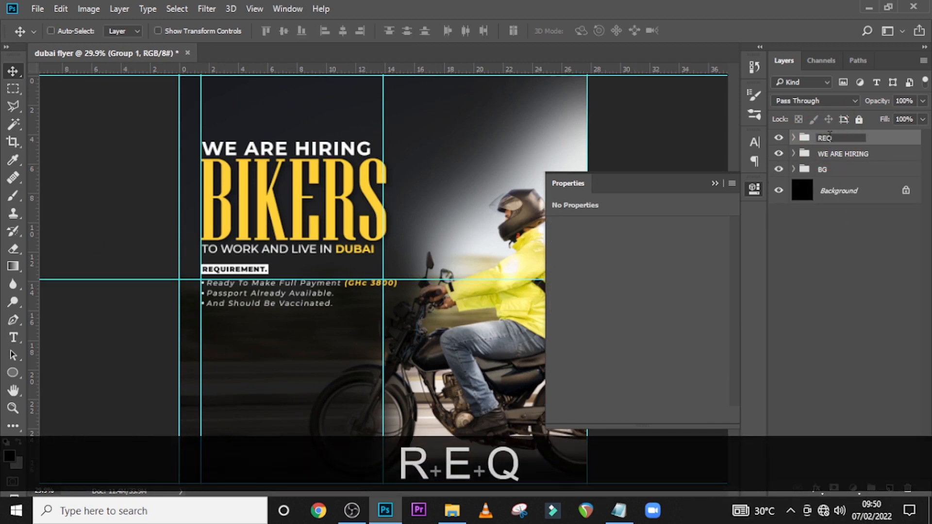
pyautogui.write('UIREMENT')
pyautogui.press('Return')
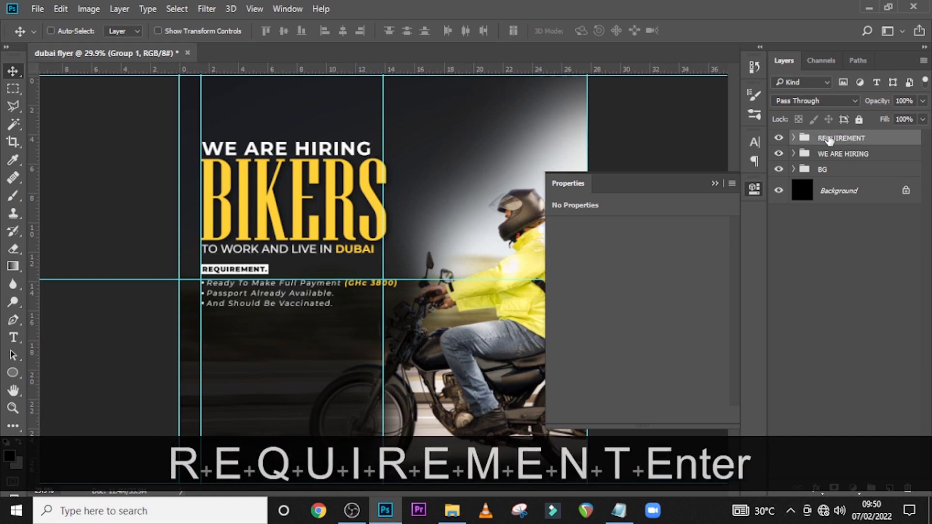
pyautogui.click(714, 183)
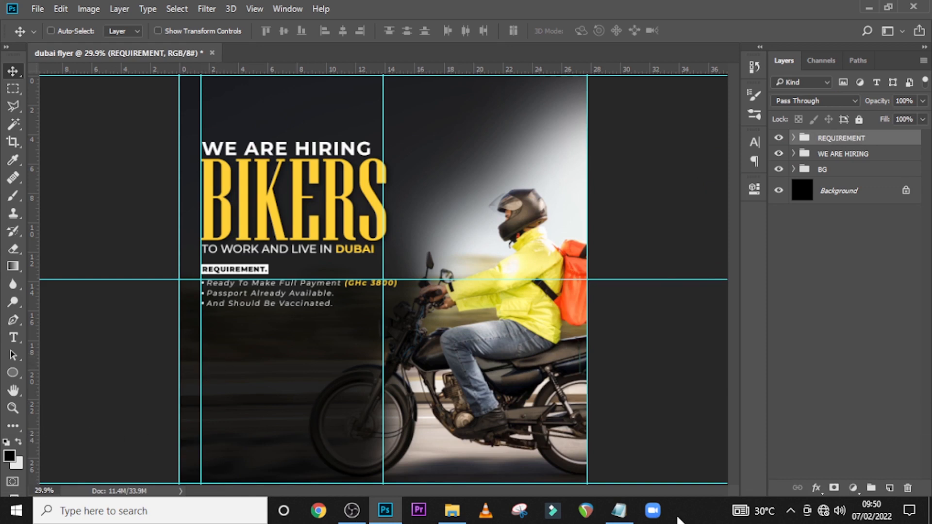
# Copy "2000" from the Notepad file 83.txt and paste it into the flyer as new text below the requirements.
pyautogui.click(619, 511)
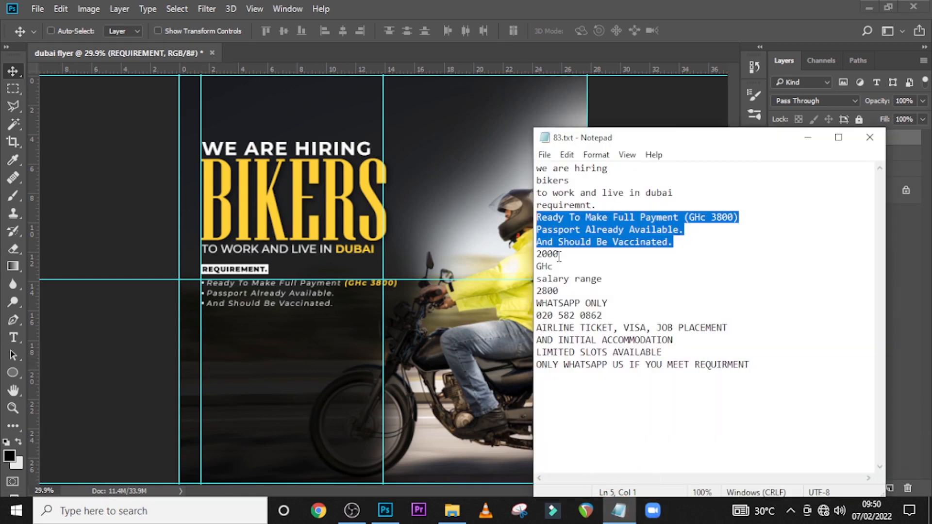
pyautogui.doubleClick(553, 254)
pyautogui.hotkey('ctrl', 'c')
pyautogui.click(507, 5)
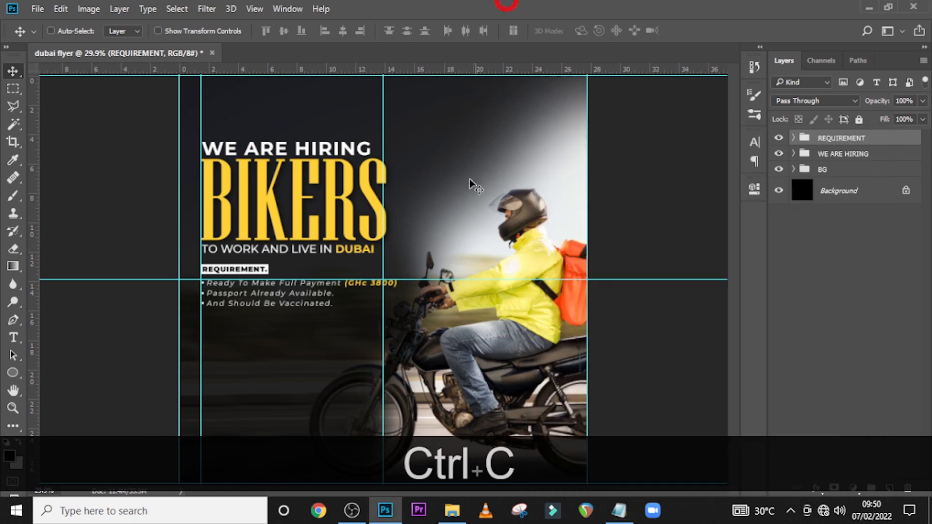
pyautogui.press('t')
pyautogui.click(228, 360)
pyautogui.hotkey('ctrl', 'v')
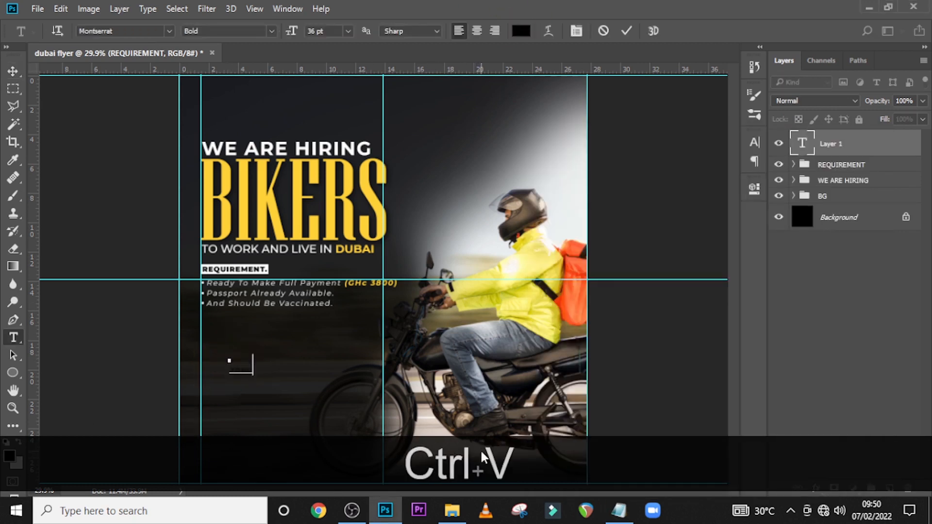
pyautogui.click(835, 143)
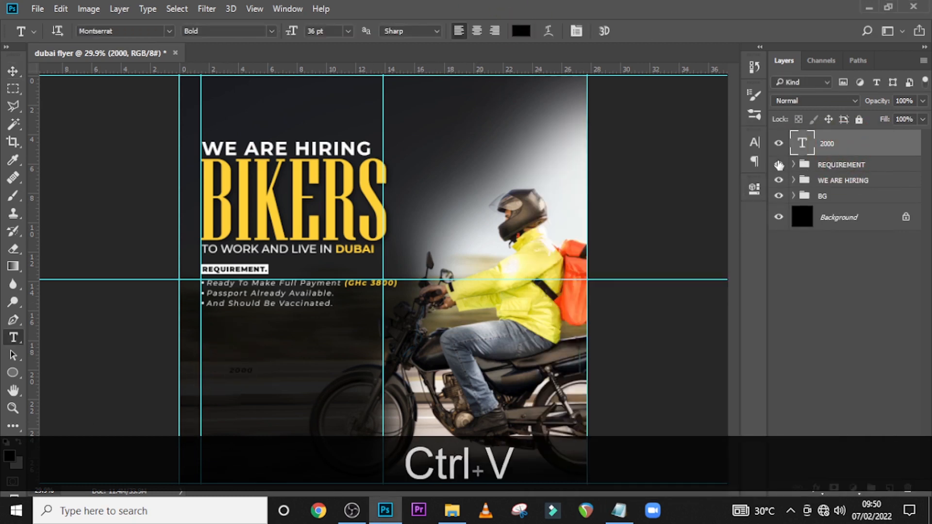
# Change the font of the "2000" text to Impact Regular.
pyautogui.click(754, 143)
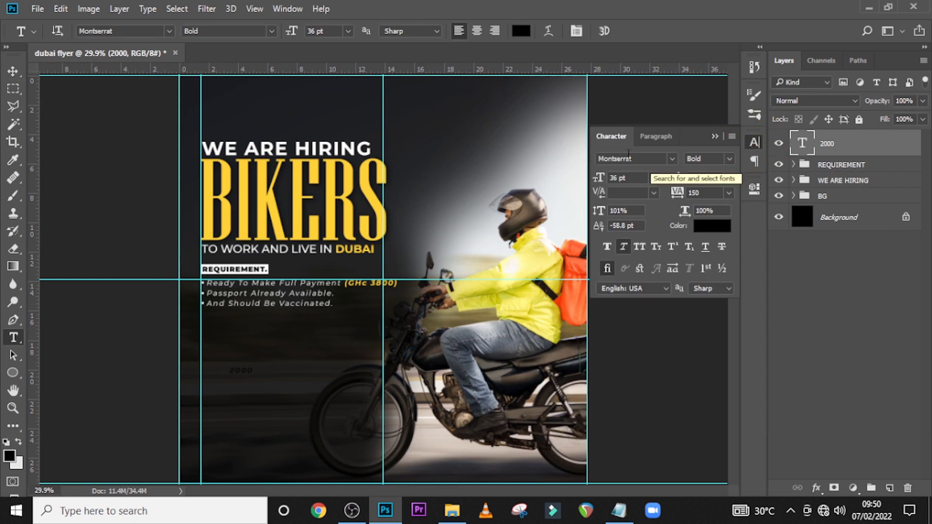
pyautogui.click(672, 160)
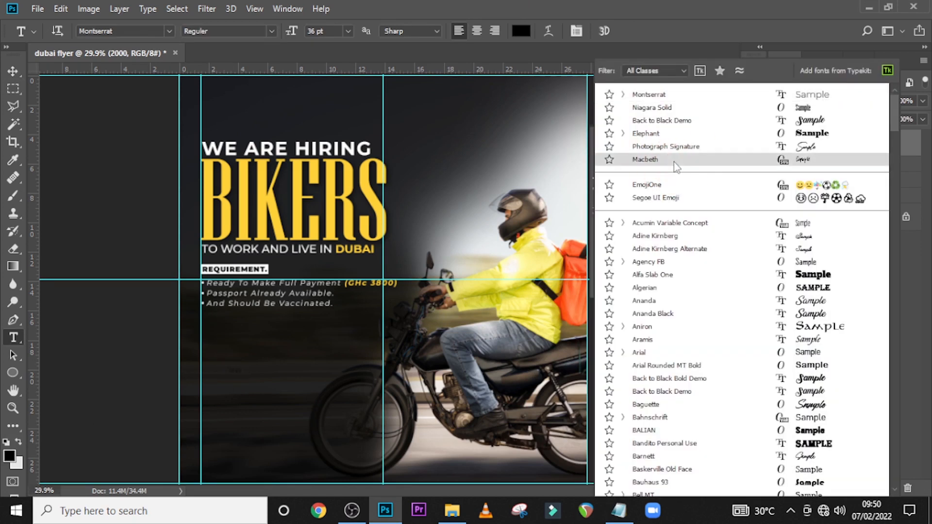
pyautogui.write('imp')
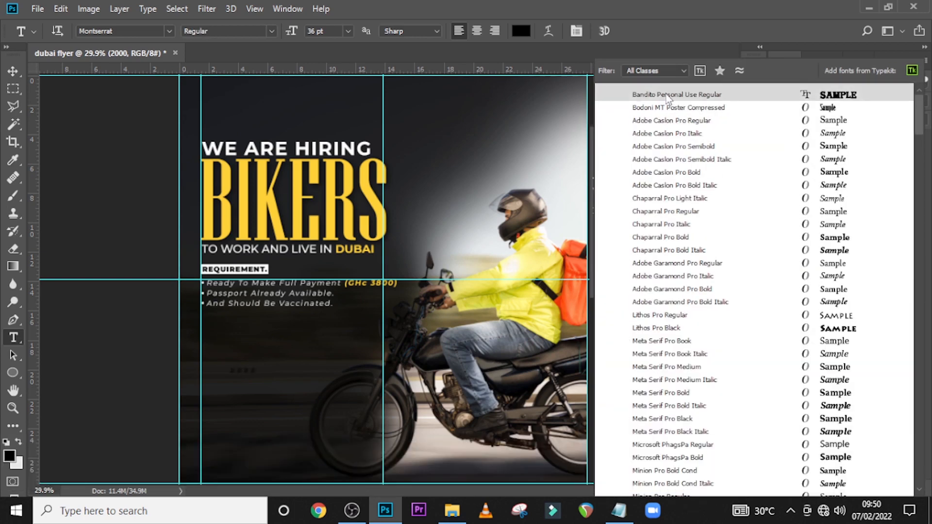
pyautogui.write('IMP')
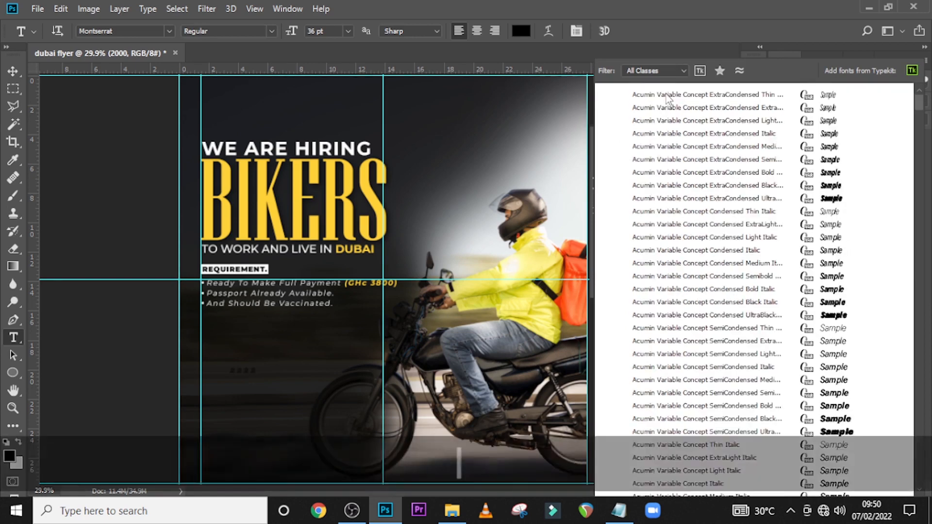
pyautogui.click(668, 95)
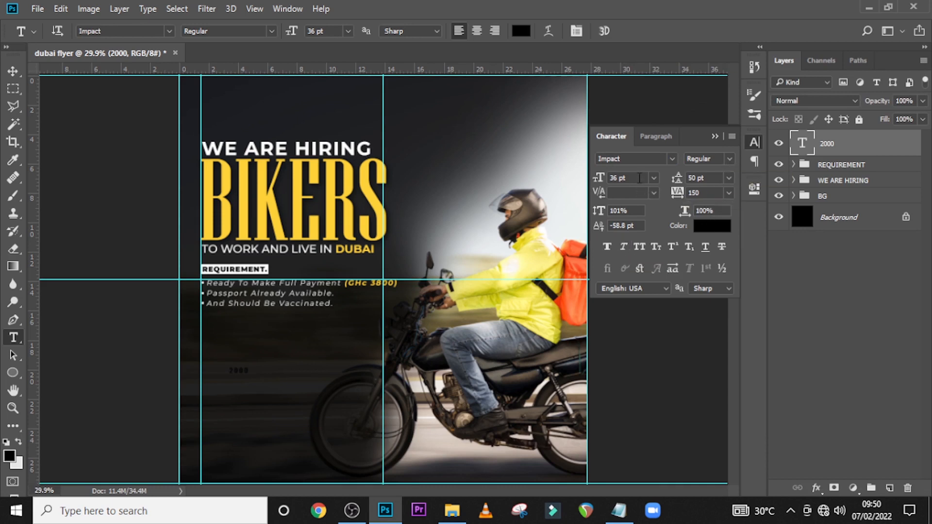
# Set the "2000" text to 91 pt with 0 tracking and move it up closer to the requirements list.
pyautogui.click(601, 178)
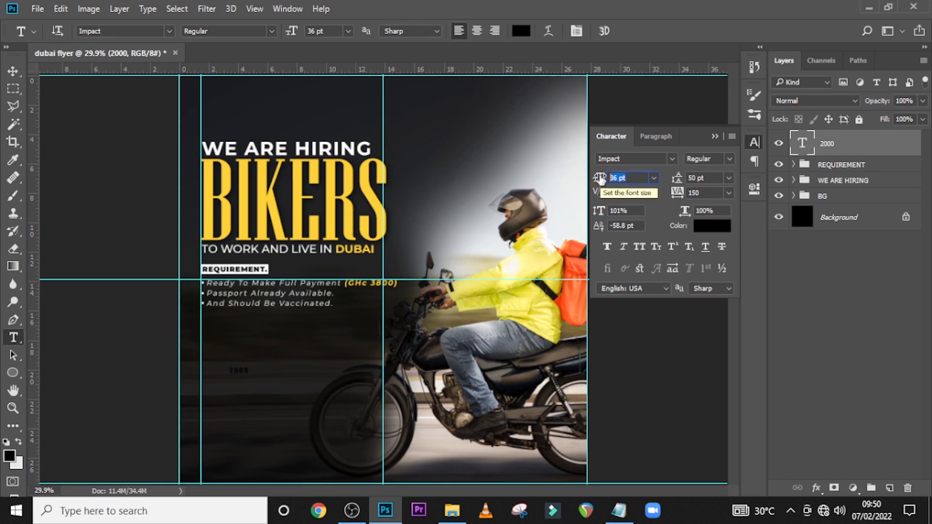
pyautogui.write('91')
pyautogui.press('Return')
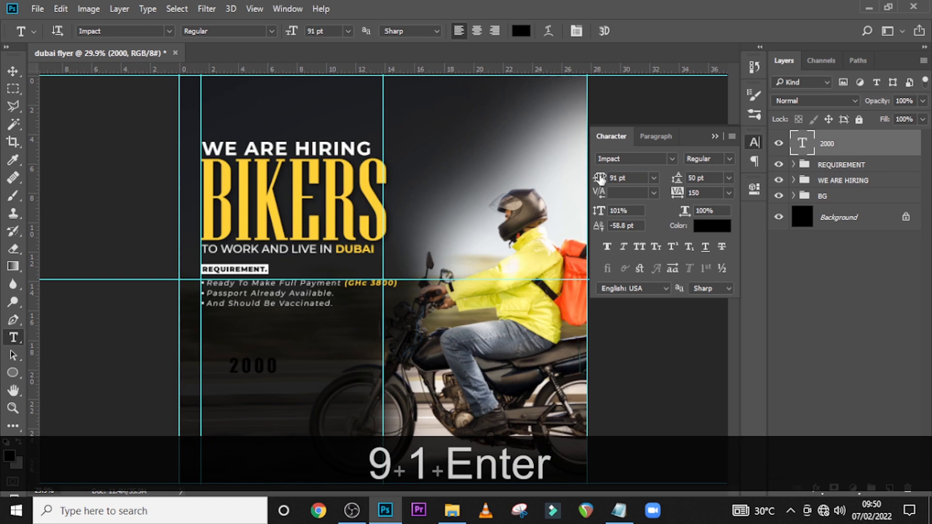
pyautogui.click(677, 193)
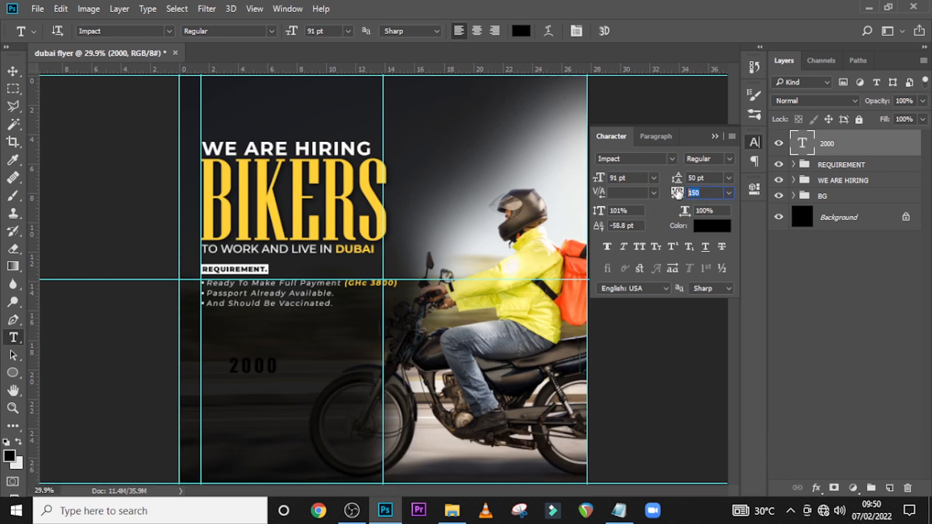
pyautogui.write('0')
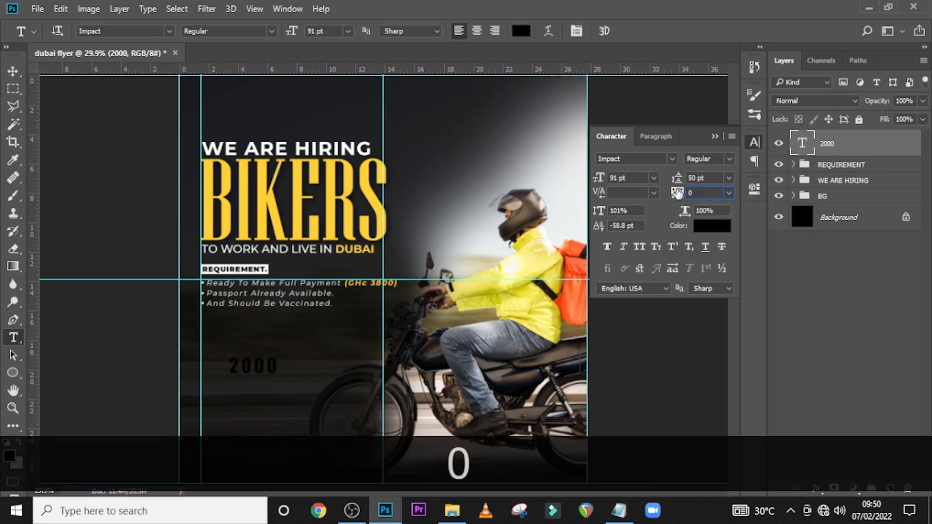
pyautogui.press('Return')
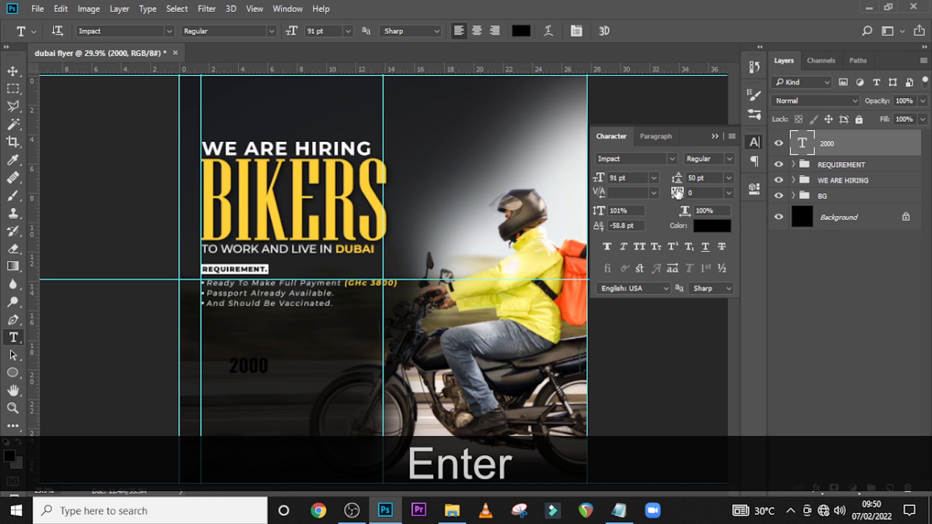
pyautogui.press('v')
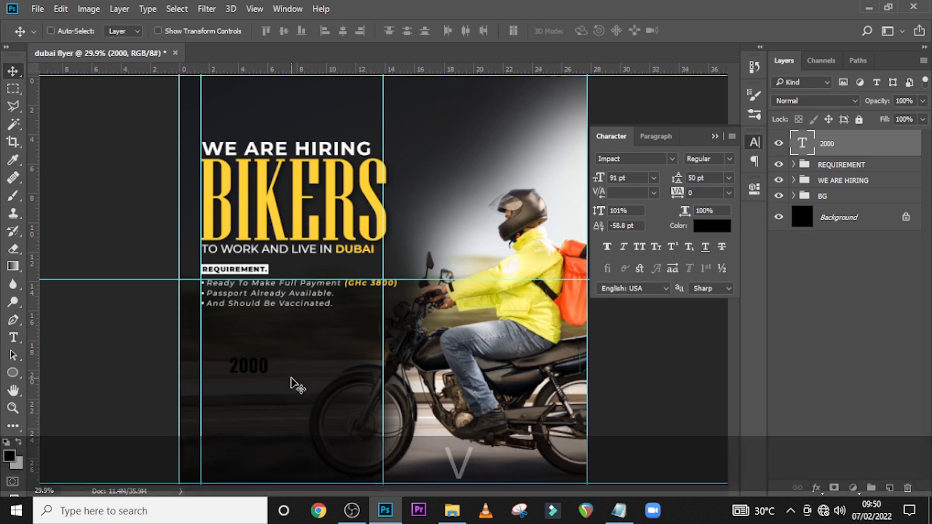
pyautogui.moveTo(257, 372); pyautogui.dragTo(240, 351)
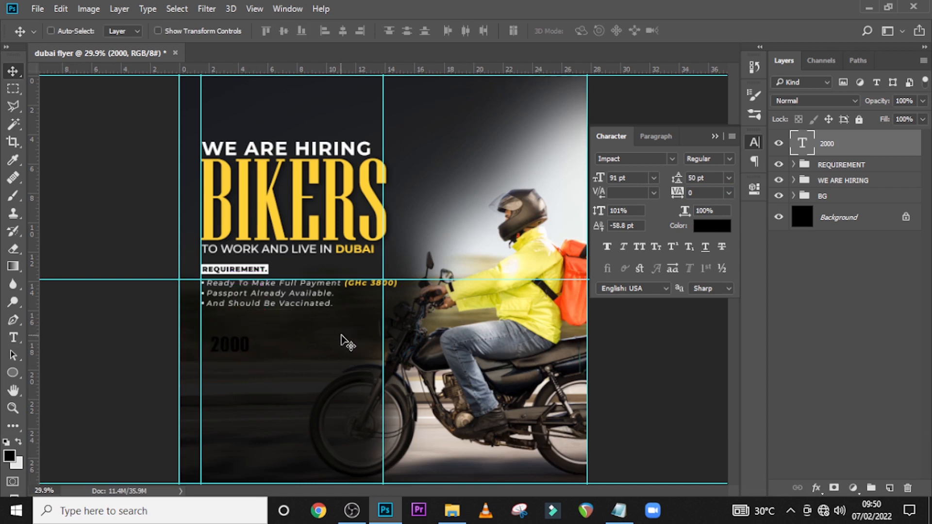
# Add a separate "GHc" text layer and place it directly beside the end of "2000".
pyautogui.press('t')
pyautogui.click(256, 384)
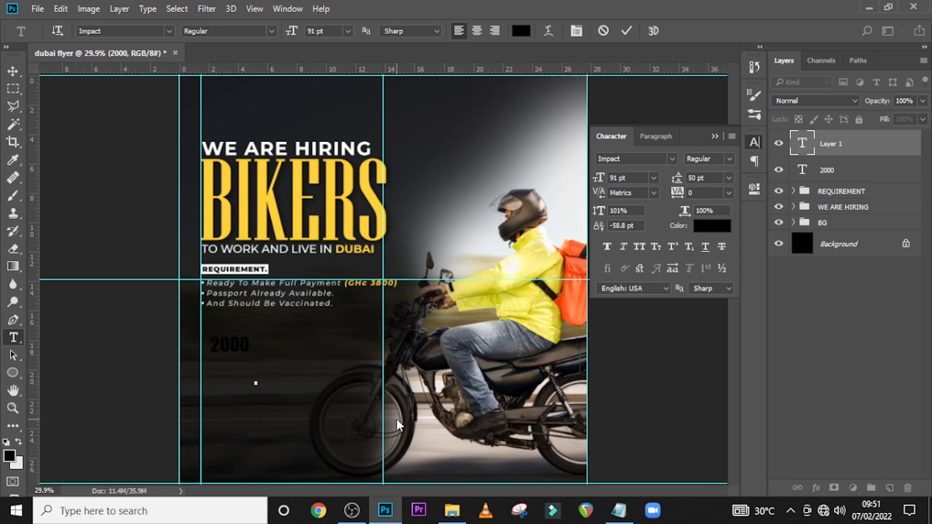
pyautogui.write('GHc')
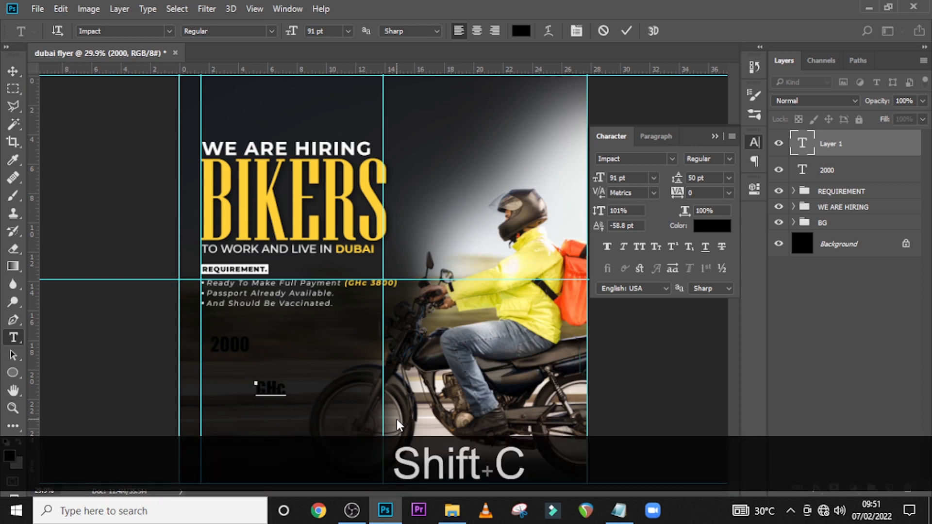
pyautogui.click(873, 144)
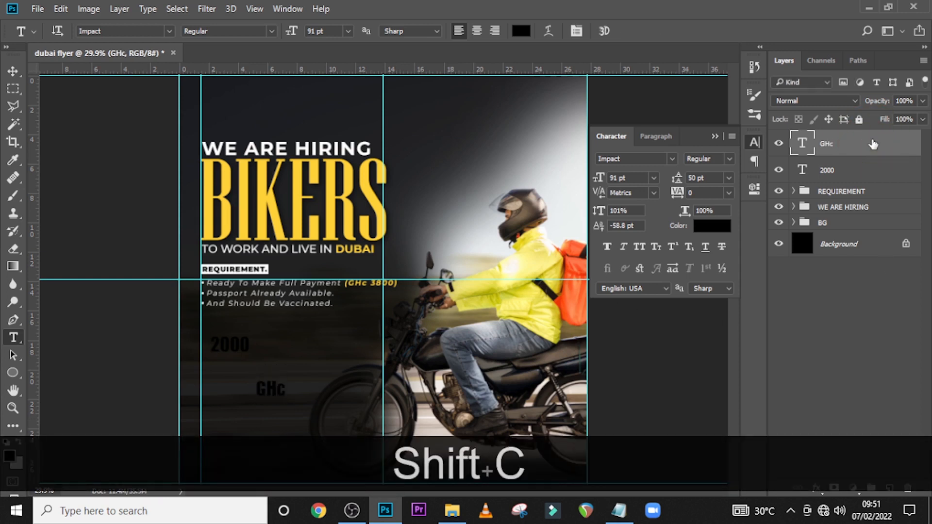
pyautogui.press('v')
pyautogui.moveTo(290, 404); pyautogui.dragTo(281, 366)
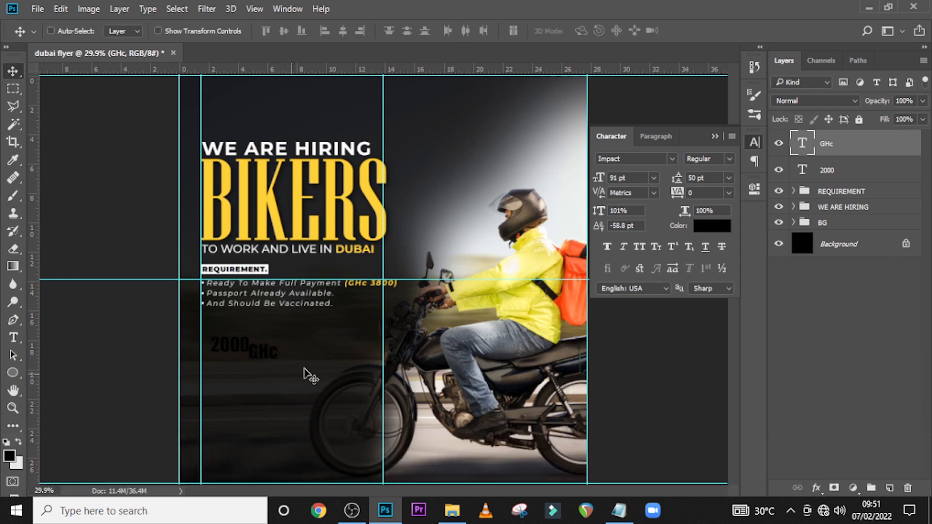
# Set the "GHc" text to the Raleway Black font at 60 pt.
pyautogui.click(672, 159)
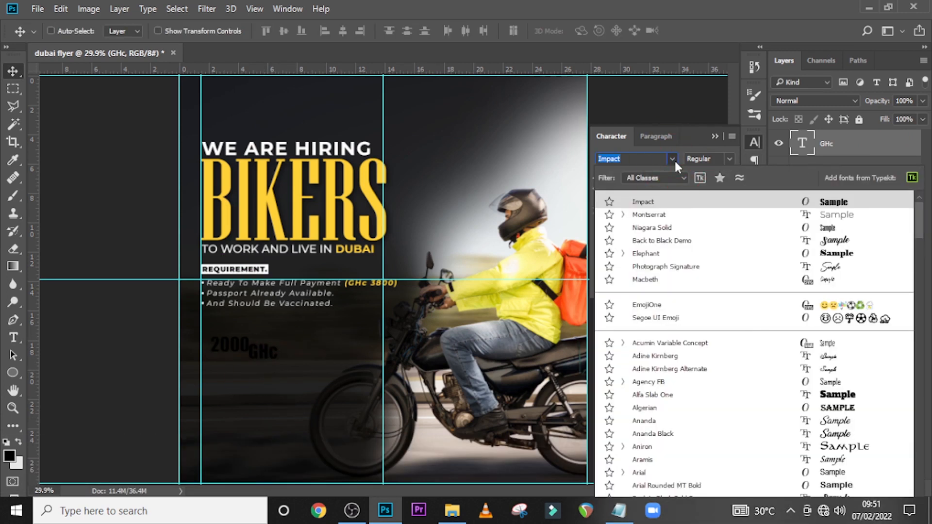
pyautogui.write('RAK')
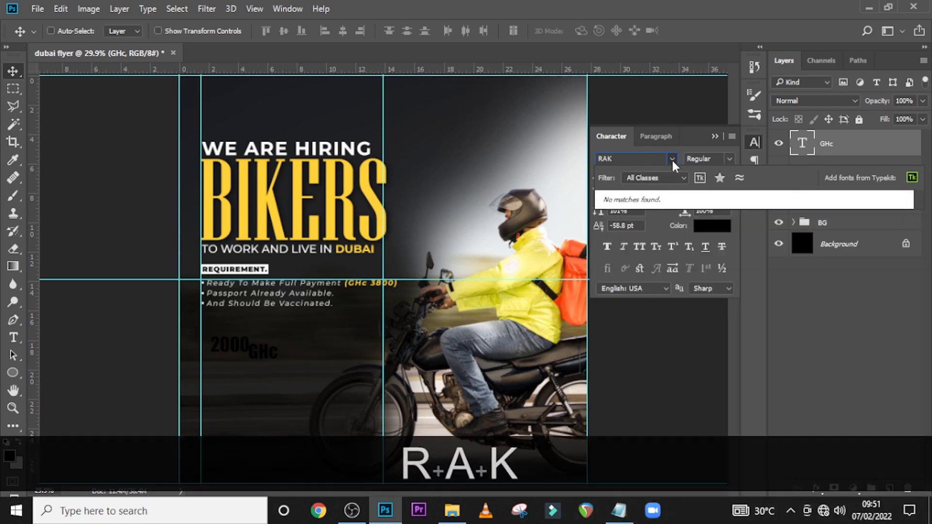
pyautogui.press('BackSpace')
pyautogui.write('L')
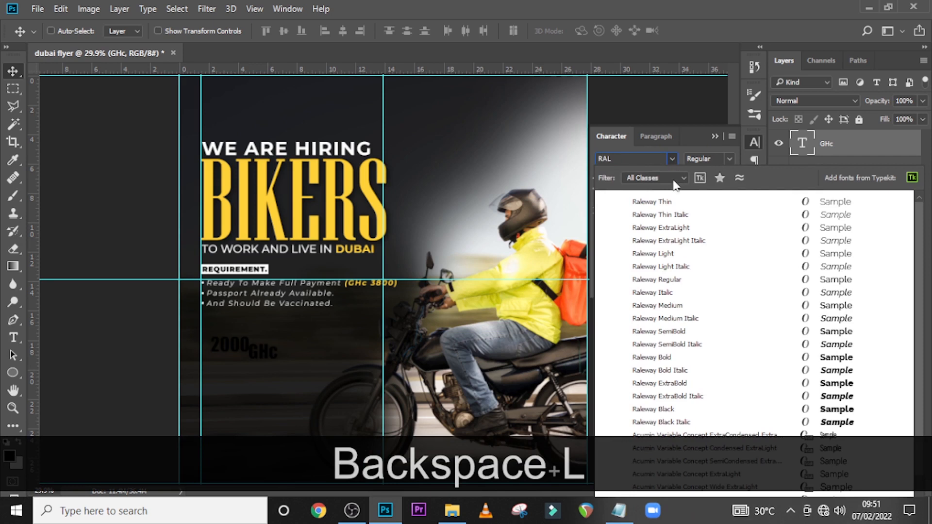
pyautogui.click(660, 305)
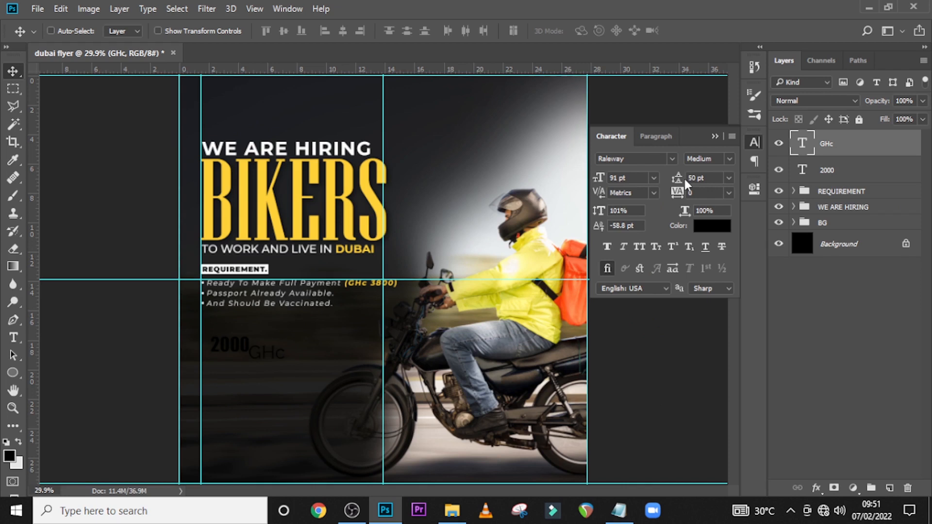
pyautogui.click(729, 159)
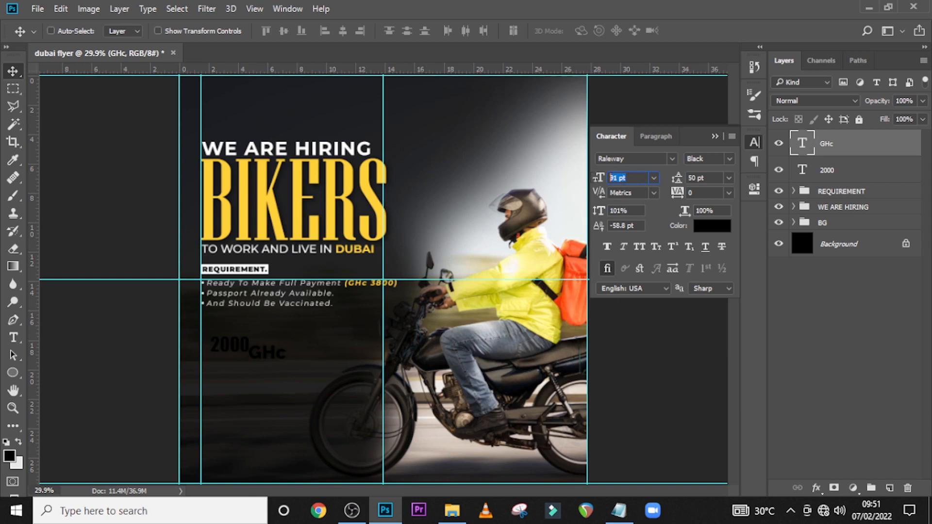
pyautogui.write('60')
pyautogui.press('Return')
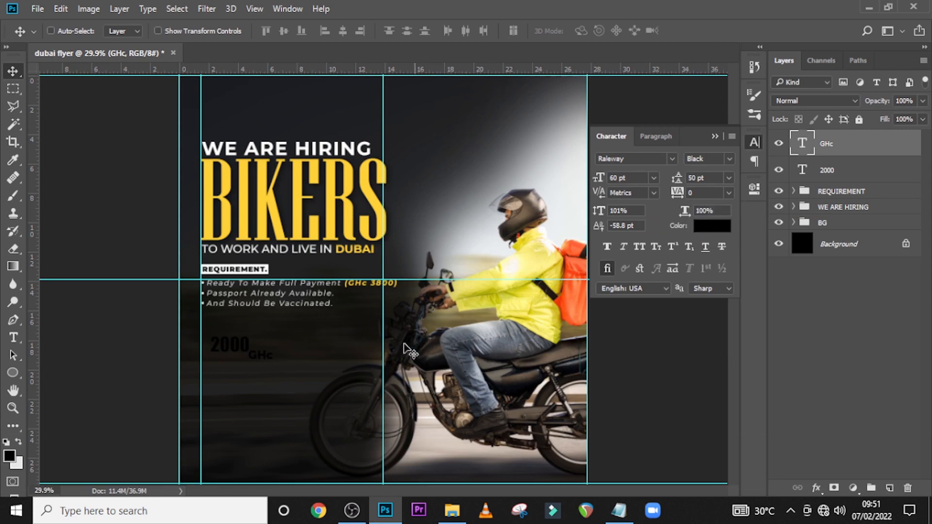
# Move "GHc" above "2000" and nudge it slightly left and down, close to the number.
pyautogui.press('v')
pyautogui.moveTo(264, 356); pyautogui.dragTo(241, 335)
pyautogui.hotkey('ctrl', '=')
pyautogui.hotkey('ctrl', '=')
pyautogui.hotkey('ctrl', '=')
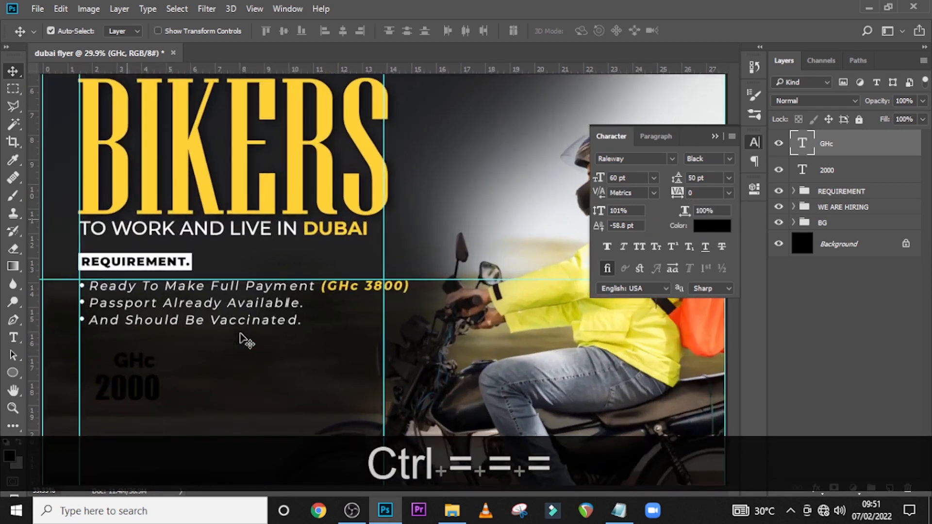
pyautogui.moveTo(246, 339); pyautogui.dragTo(246, 340)
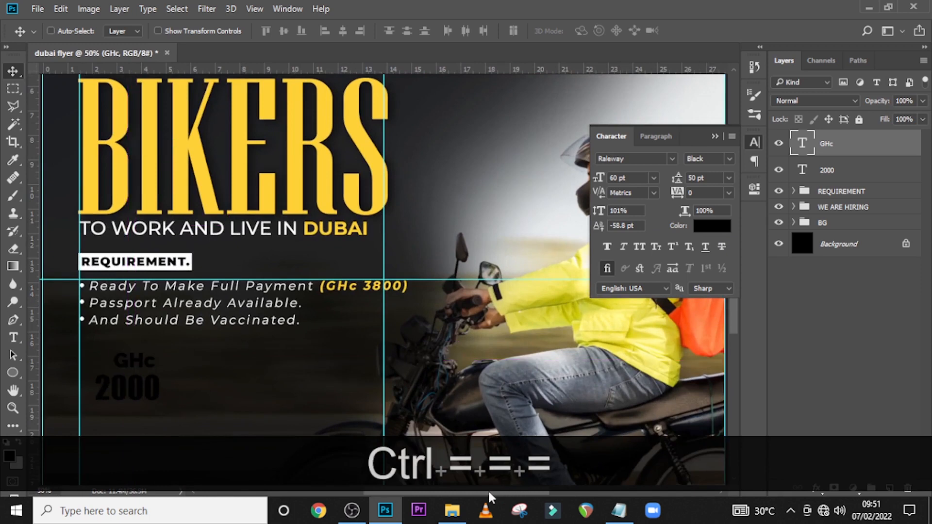
pyautogui.moveTo(489, 492); pyautogui.dragTo(447, 483)
pyautogui.press('Left')
pyautogui.press('Down')
pyautogui.press('Down')
pyautogui.press('Down')
pyautogui.press('Down')
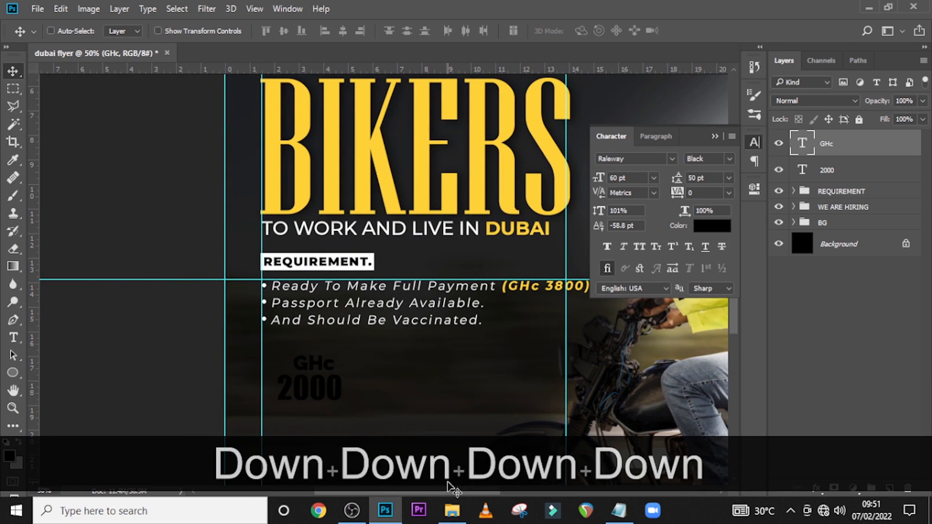
# Nudge the "GHc" text further left and slightly down so it sits centred just above "2000".
pyautogui.press('Left')
pyautogui.press('Left')
pyautogui.press('Left')
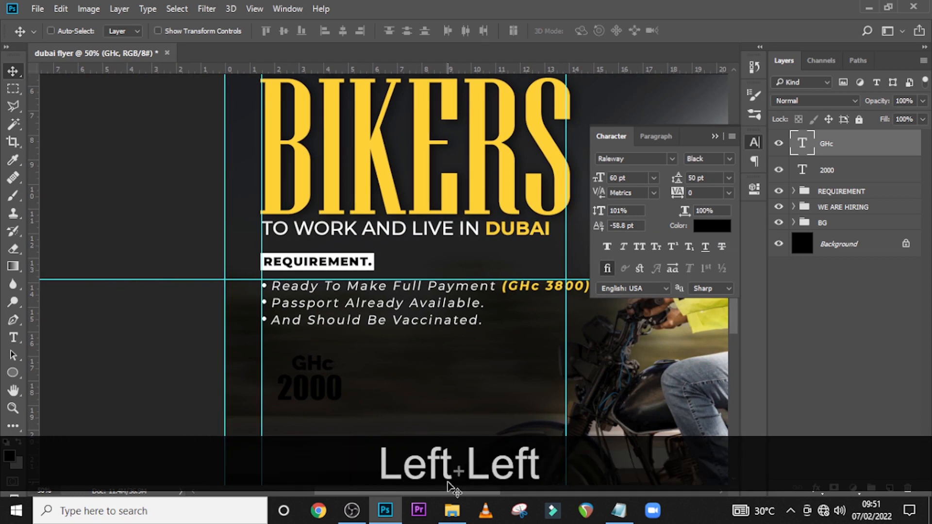
pyautogui.press('Down')
pyautogui.press('Left')
pyautogui.press('Left')
pyautogui.press('Left')
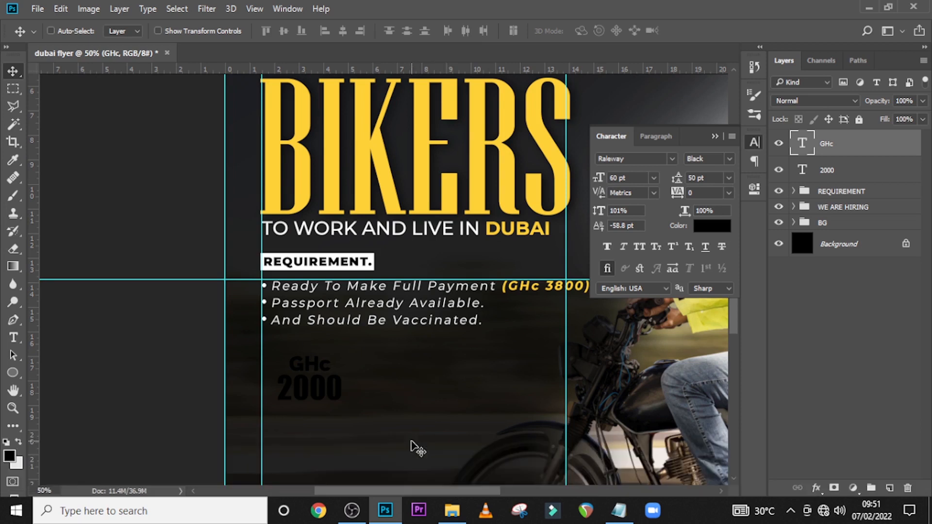
# Draw a circle of about 240 px with the Ellipse tool over the "GHc 2000" text, starting at the left margin guide.
pyautogui.click(13, 373)
pyautogui.click(51, 400)
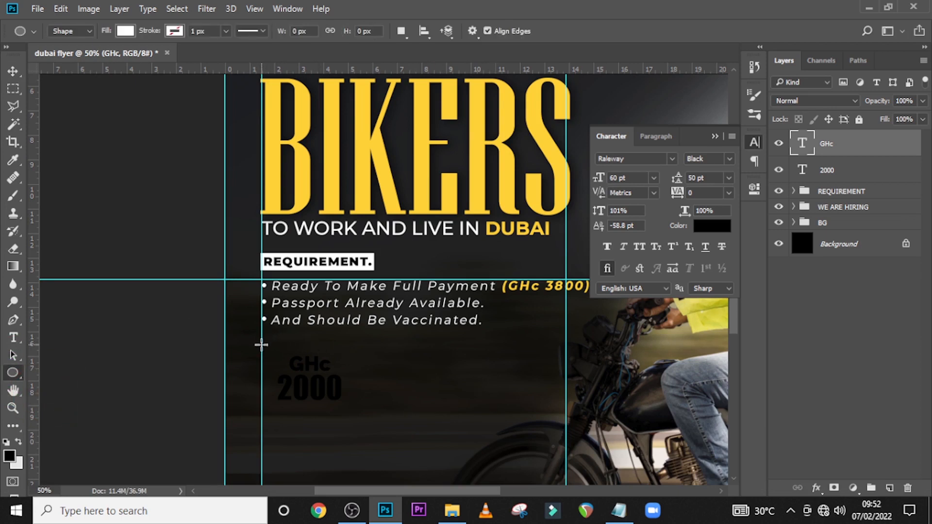
pyautogui.moveTo(261, 344); pyautogui.dragTo(365, 427)
# Fill the circle with the yellow sampled from the "BIKERS" headline and place its layer beneath the "GHc" and "2000" text layers.
pyautogui.click(126, 31)
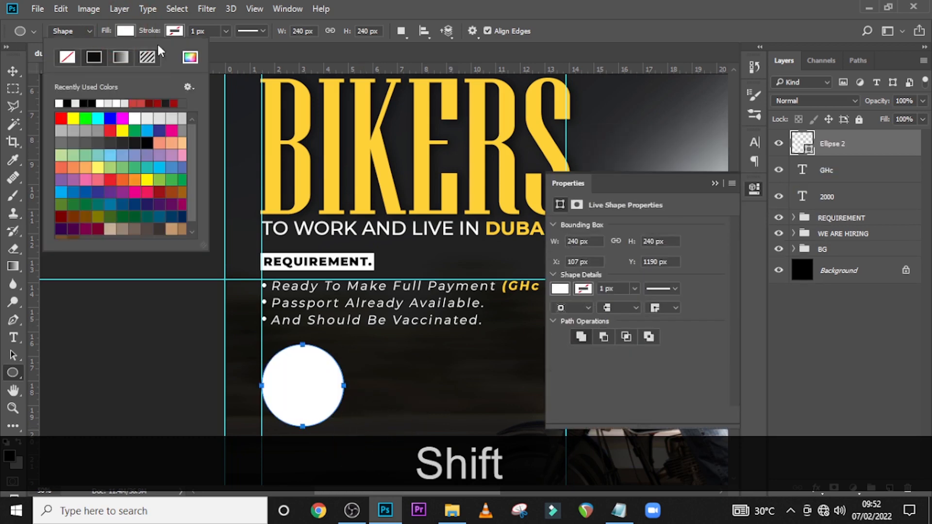
pyautogui.click(190, 57)
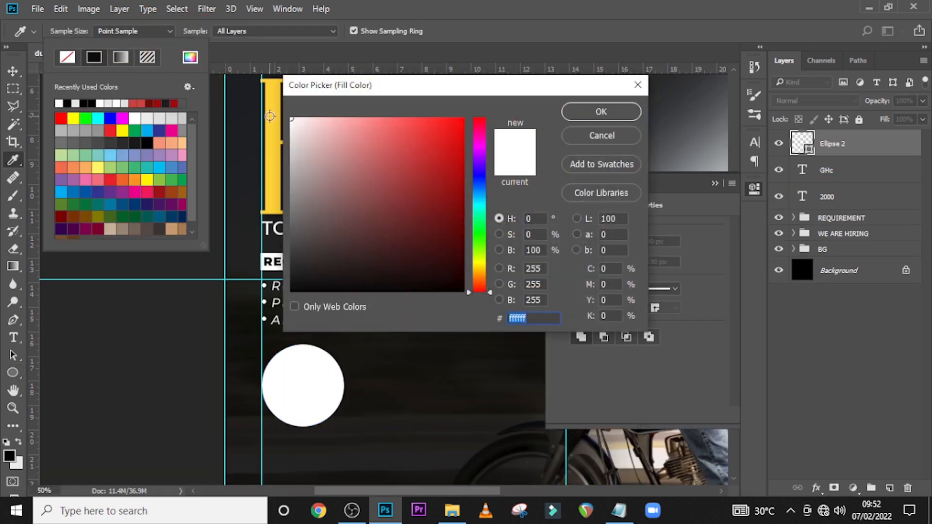
pyautogui.click(270, 117)
pyautogui.click(597, 115)
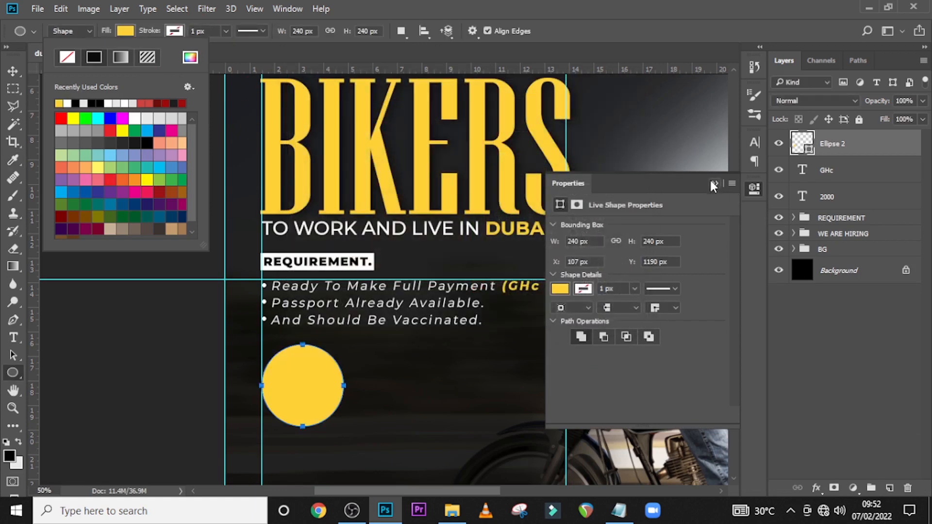
pyautogui.click(716, 181)
pyautogui.moveTo(849, 145); pyautogui.dragTo(856, 210)
pyautogui.click(852, 200)
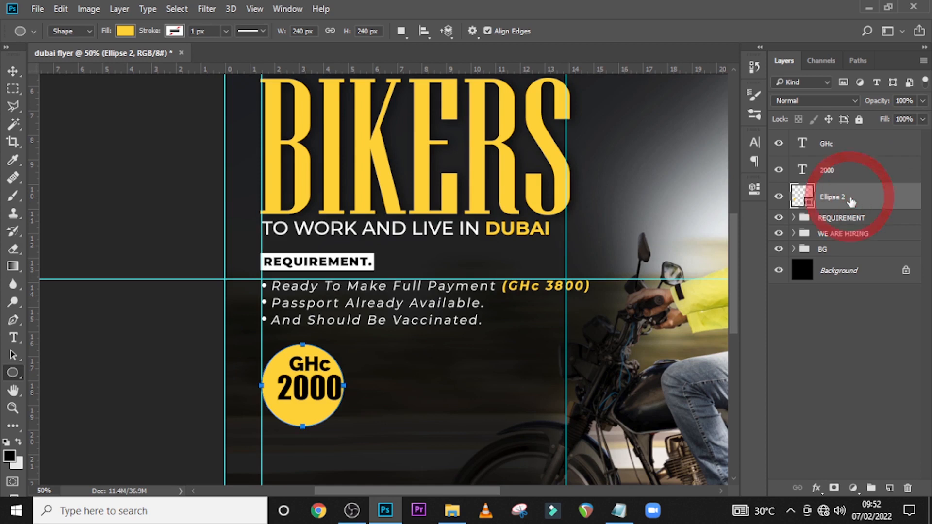
# Nudge the yellow circle right and slightly up behind the "GHc 2000" text.
pyautogui.press('v')
pyautogui.press('Right')
pyautogui.press('Right')
pyautogui.press('Right')
pyautogui.press('Right')
pyautogui.press('Right')
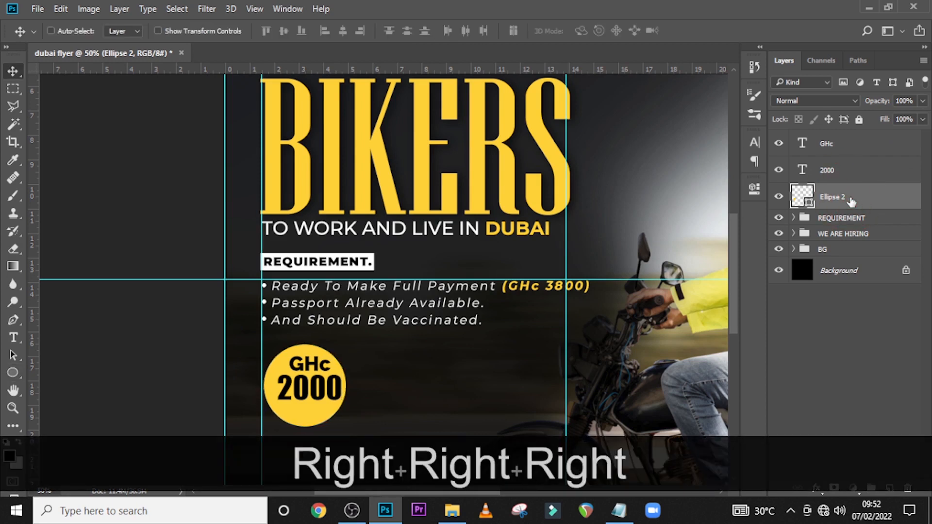
pyautogui.press('Up')
pyautogui.press('Up')
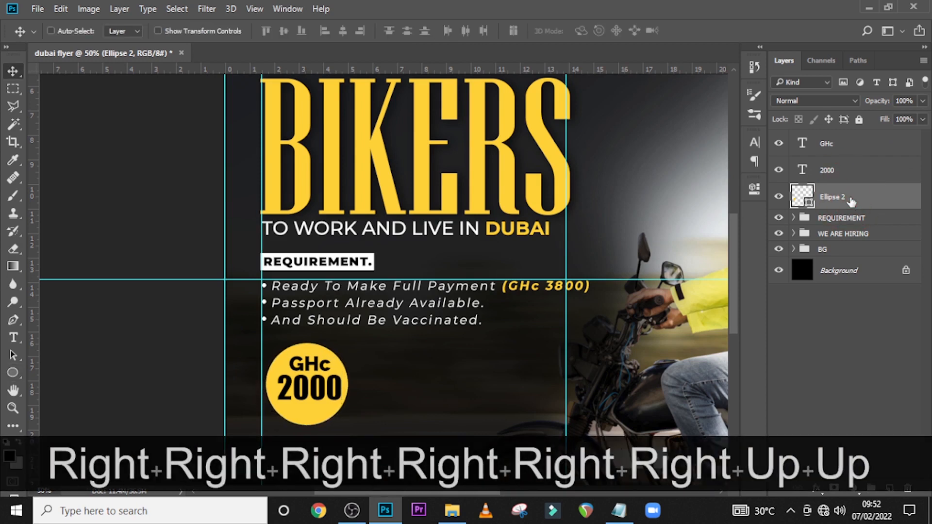
pyautogui.press('Up')
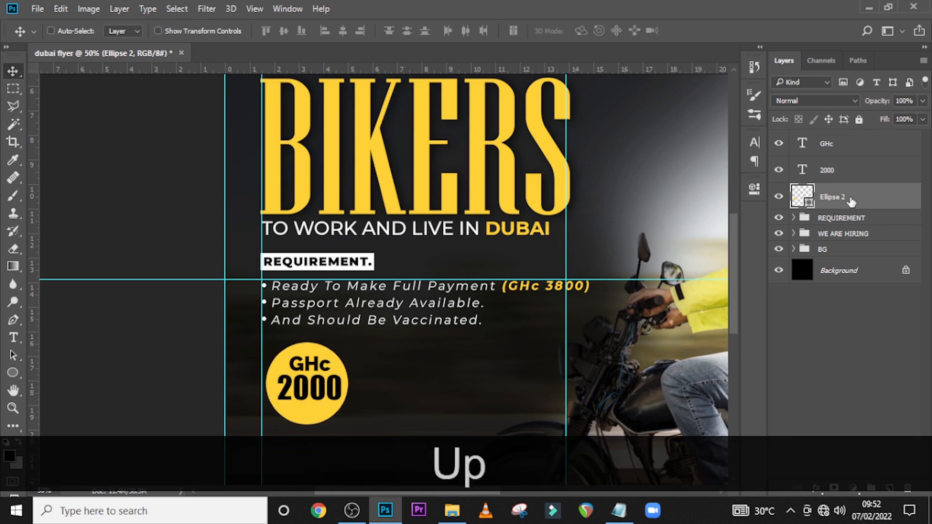
pyautogui.press('Right')
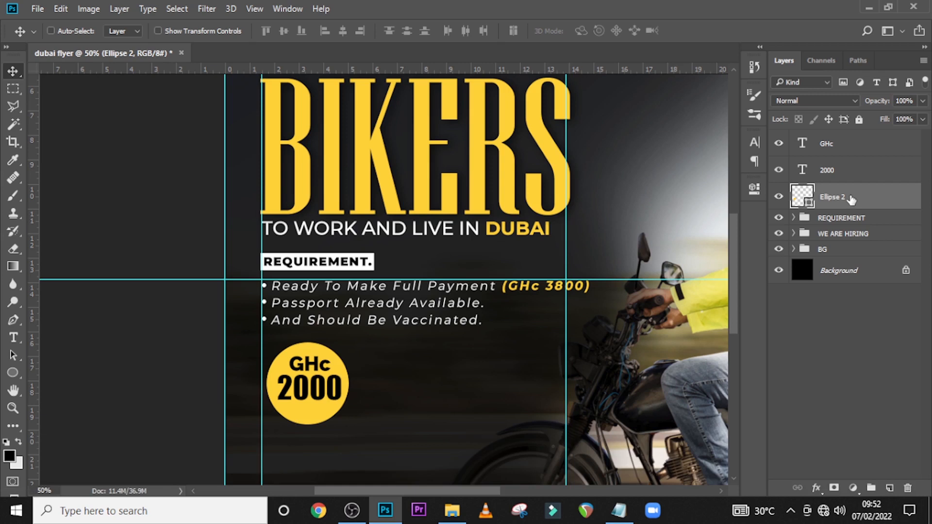
pyautogui.press('Right')
pyautogui.moveTo(32, 349)
pyautogui.mouseDown()
pyautogui.moveTo(233, 359)
pyautogui.moveTo(32, 344)
pyautogui.moveTo(36, 335)
pyautogui.mouseUp()
pyautogui.press('ctrl')
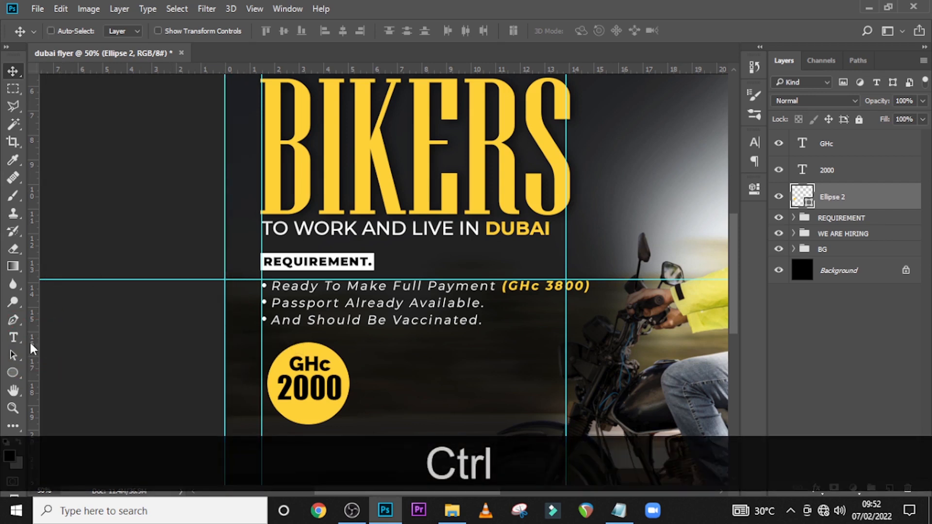
pyautogui.press('v')
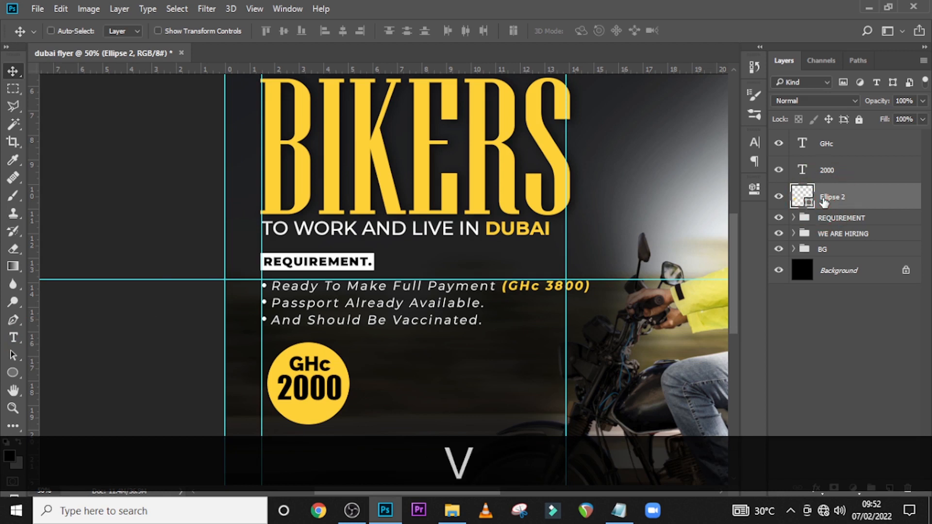
pyautogui.press('Right')
pyautogui.press('Right')
pyautogui.press('Right')
pyautogui.press('Right')
pyautogui.press('Right')
pyautogui.press('Right')
pyautogui.press('Right')
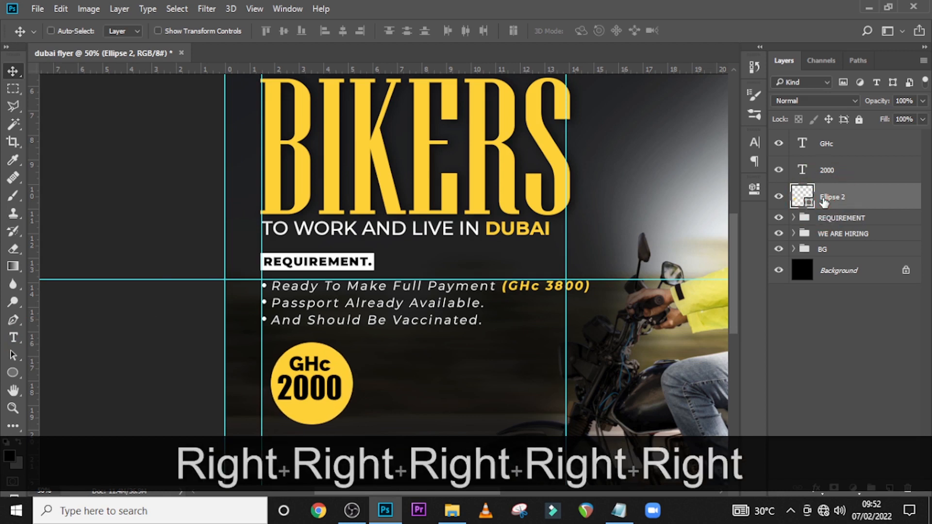
pyautogui.press('Right')
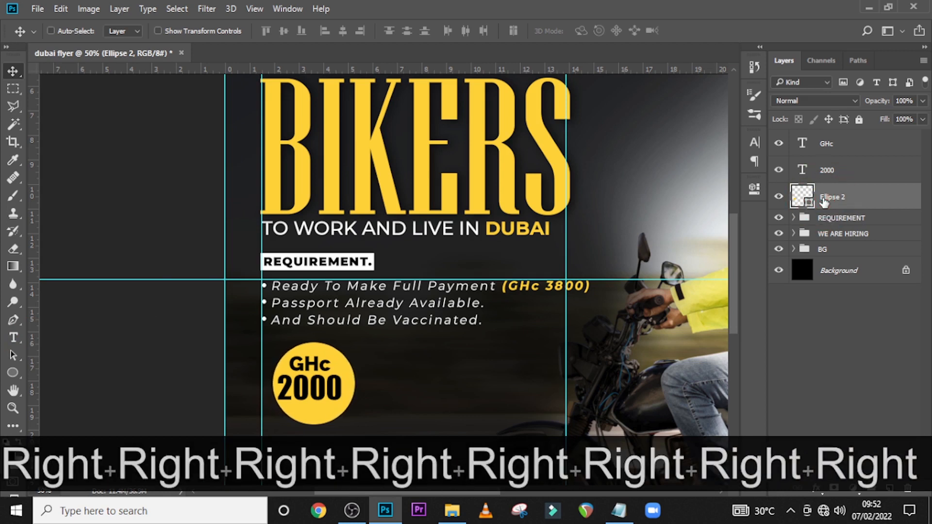
# Place a vertical and a horizontal guide through the centre of the yellow circle, using its transform box as reference.
pyautogui.hotkey('ctrl', 't')
pyautogui.moveTo(40, 340); pyautogui.dragTo(314, 340)
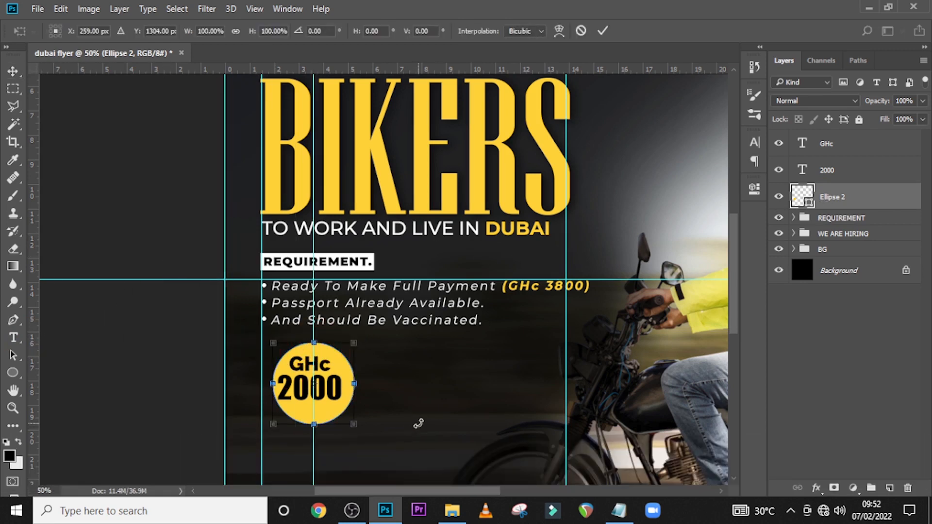
pyautogui.press('Return')
pyautogui.hotkey('ctrl', 't')
pyautogui.moveTo(336, 69); pyautogui.dragTo(322, 388)
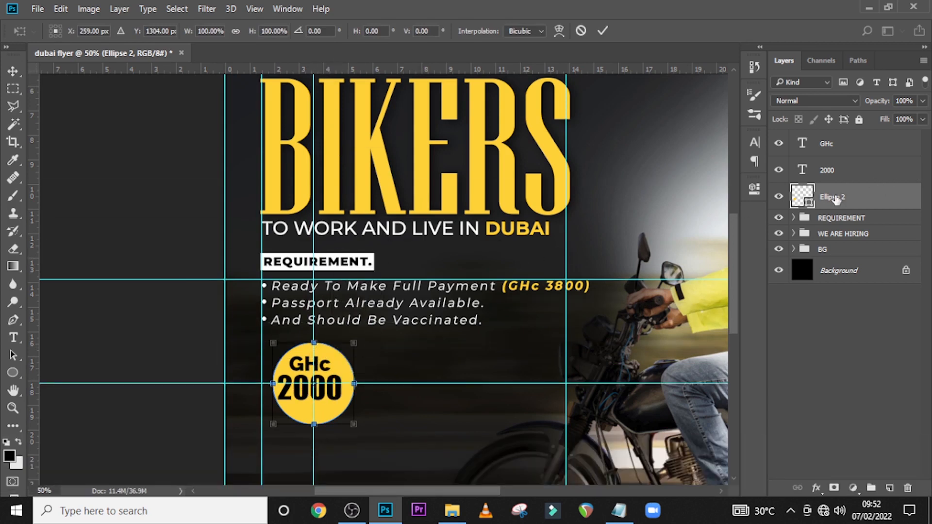
pyautogui.press('Return')
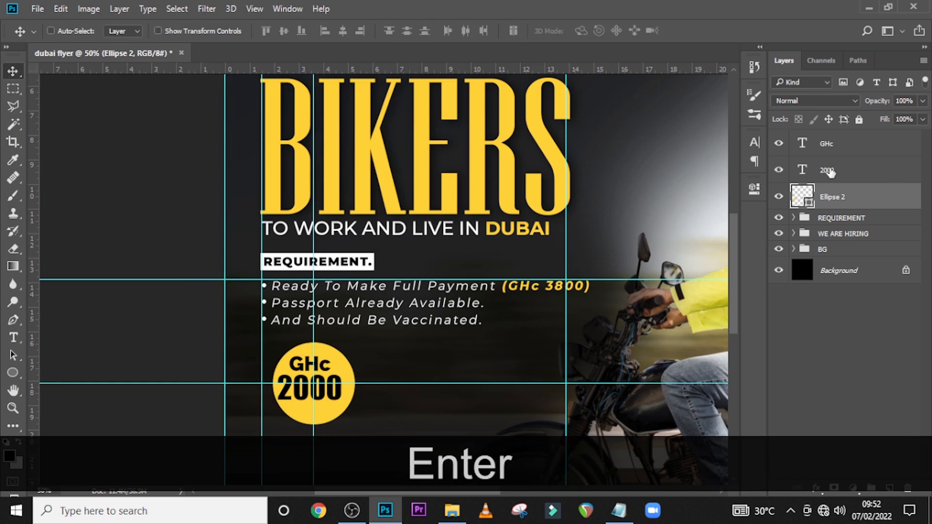
# Shift the "2000" text right until its transform centre lines up with the circle's vertical centre guide.
pyautogui.click(829, 171)
pyautogui.hotkey('ctrl', 't')
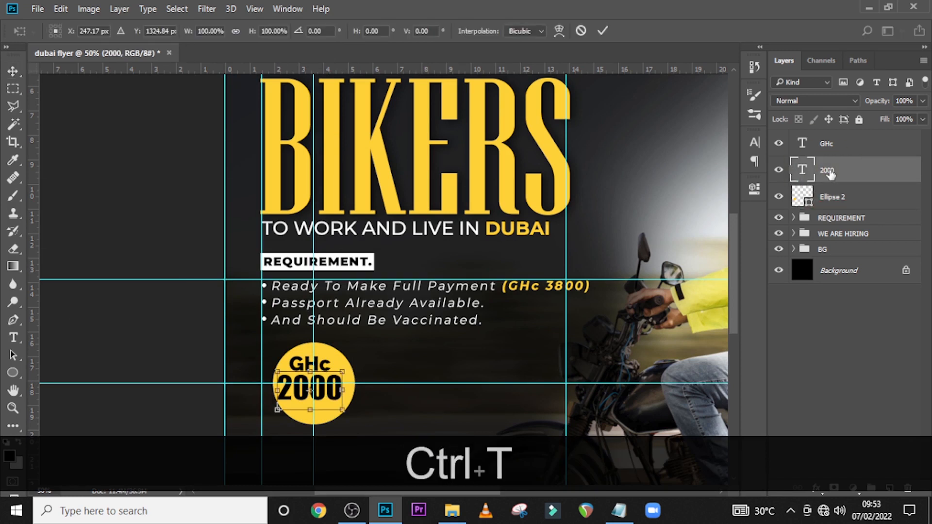
pyautogui.press('Right')
pyautogui.press('Right')
pyautogui.press('Right')
pyautogui.press('Right')
pyautogui.press('Right')
pyautogui.press('Right')
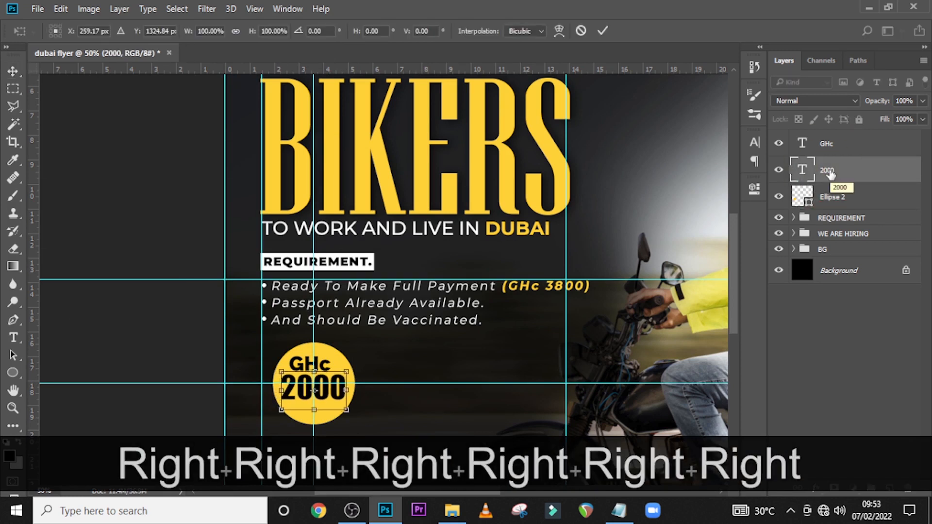
pyautogui.press('Left')
pyautogui.press('Right')
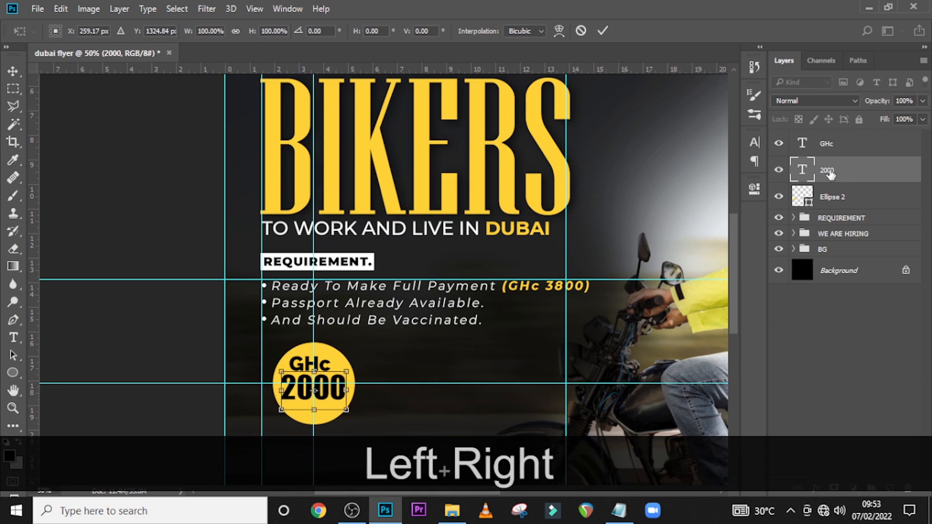
pyautogui.press('Return')
# Shift the "GHc" text right until it is centred on the circle's vertical guide.
pyautogui.click(831, 146)
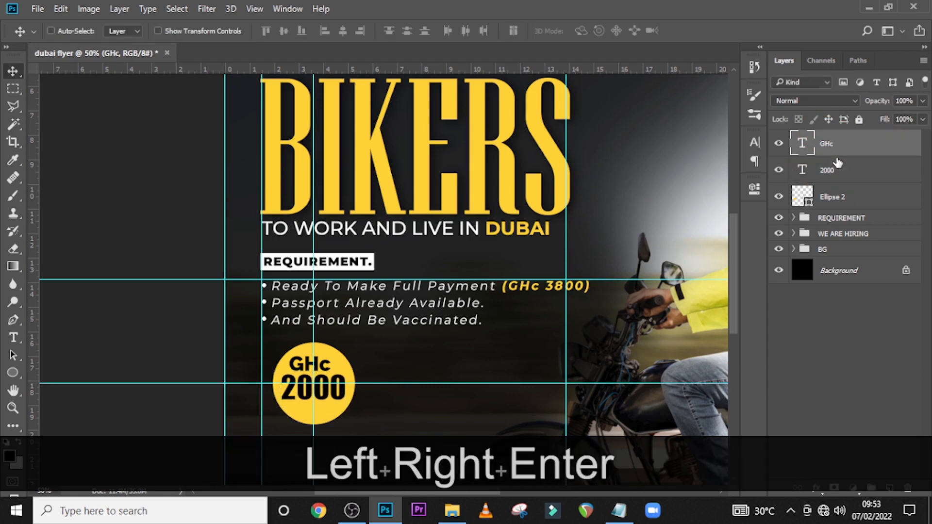
pyautogui.hotkey('ctrl', 't')
pyautogui.press('Right')
pyautogui.press('Right')
pyautogui.press('Right')
pyautogui.press('Right')
pyautogui.press('Right')
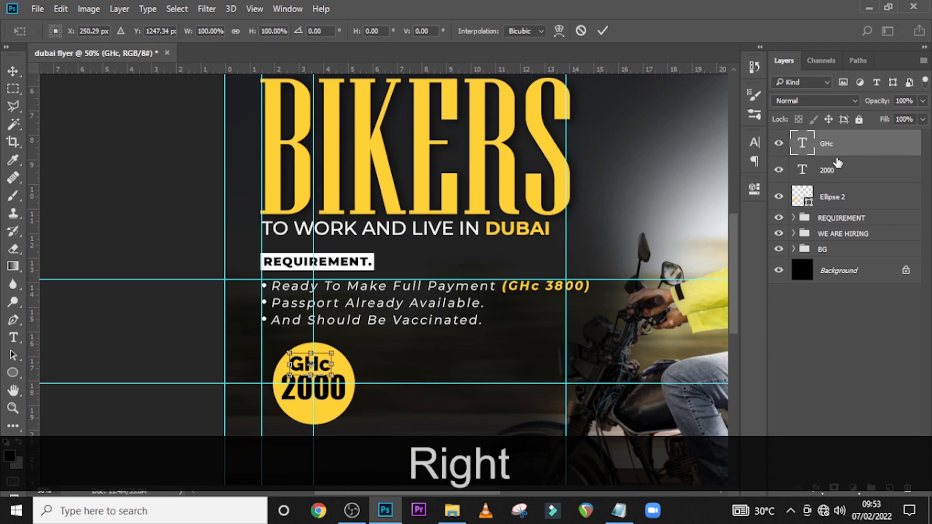
pyautogui.press('Return')
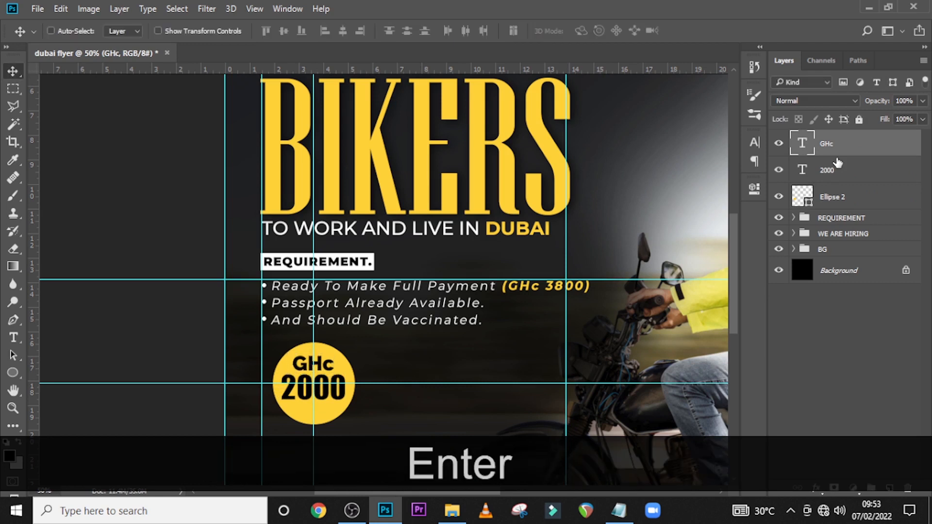
# Move the "GHc" and "2000" texts together down and slightly right until they are centred on the circle's guides.
pyautogui.keyDown('ctrl'); pyautogui.click(827, 172); pyautogui.keyUp('ctrl')
pyautogui.hotkey('ctrl', 't')
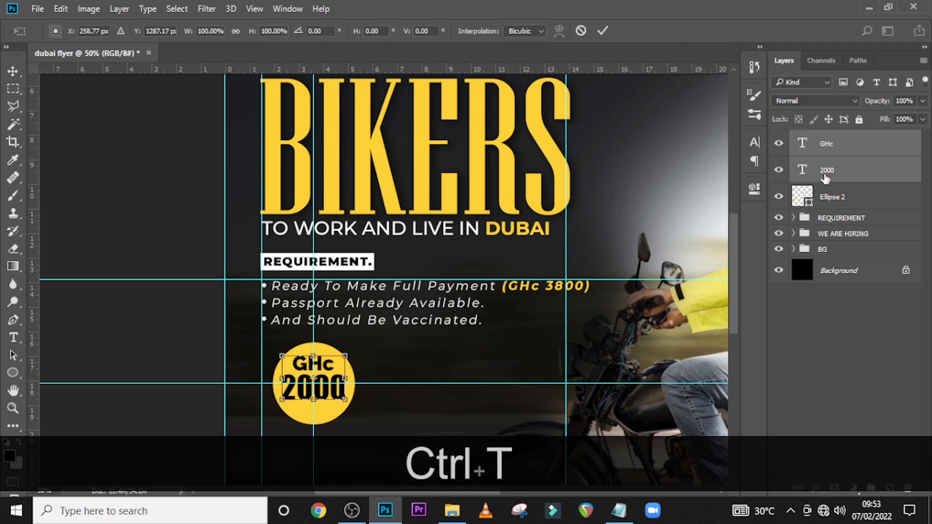
pyautogui.press('Down')
pyautogui.press('Down')
pyautogui.press('Down')
pyautogui.press('Down')
pyautogui.press('Down')
pyautogui.press('Down')
pyautogui.press('Down')
pyautogui.press('Down')
pyautogui.press('Down')
pyautogui.press('Down')
pyautogui.press('Down')
pyautogui.press('Down')
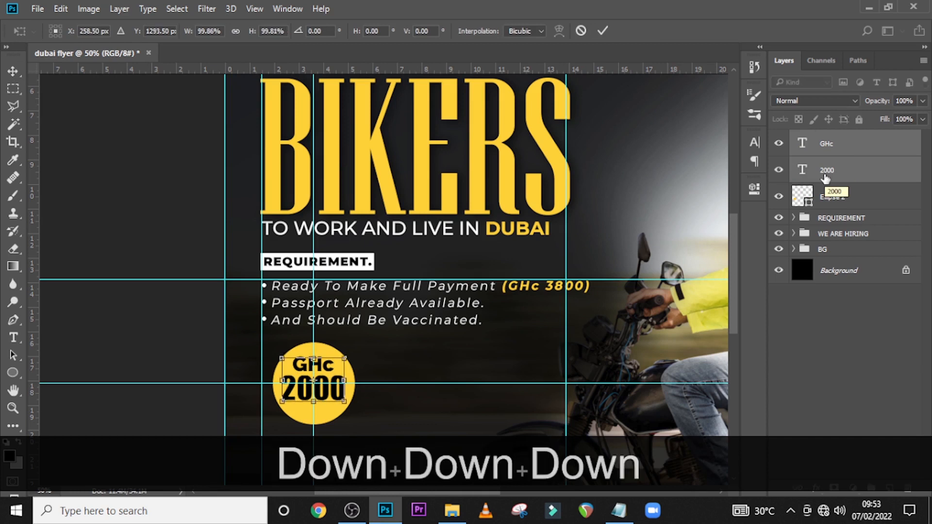
pyautogui.press('Down')
pyautogui.press('Down')
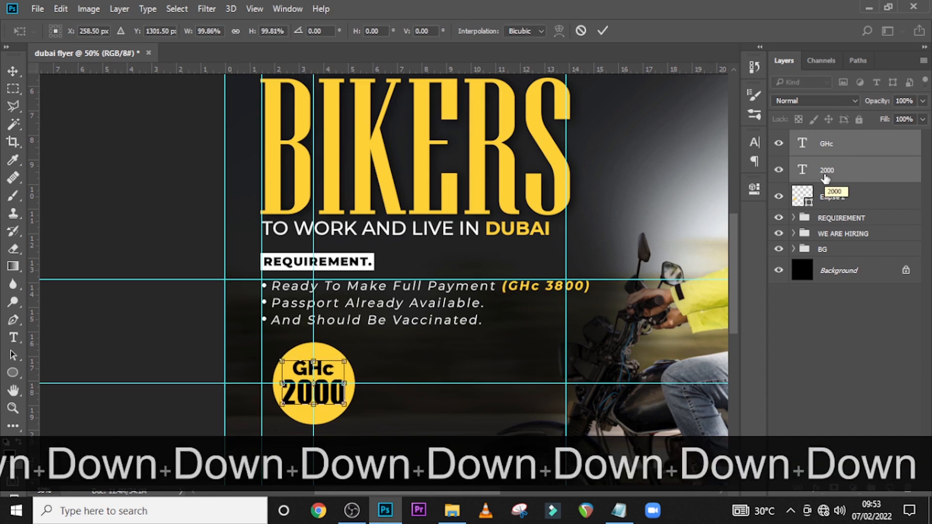
pyautogui.press('Right')
pyautogui.press('Right')
pyautogui.press('Return')
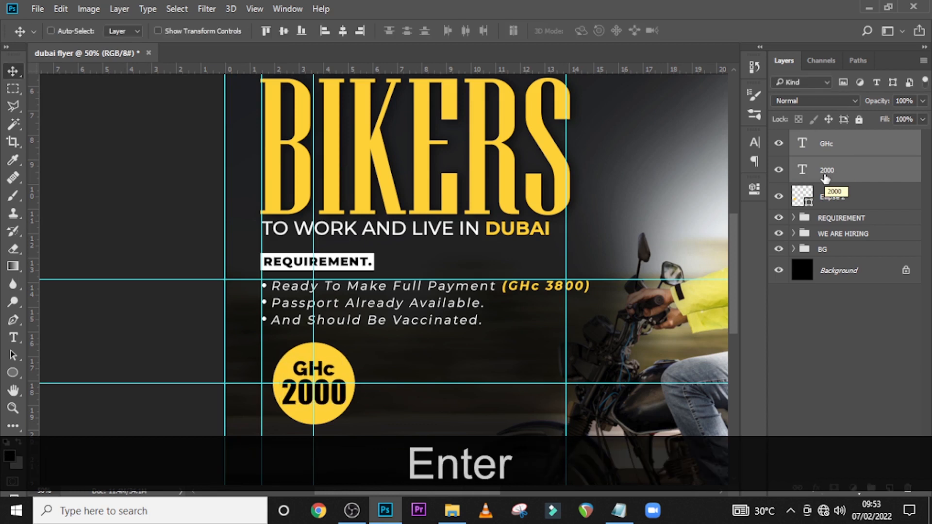
# Hide the guides and enlarge the yellow circle proportionally from its centre to about 106%.
pyautogui.hotkey('ctrl', 'h')
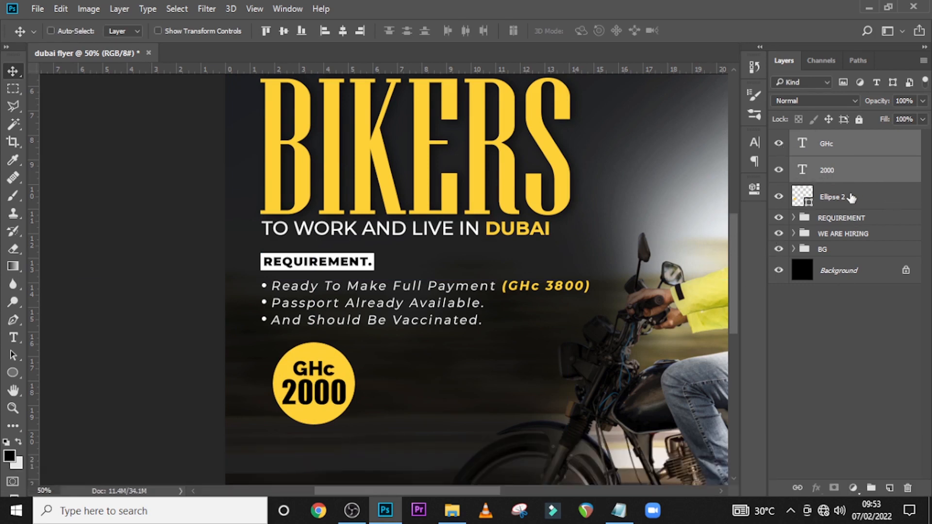
pyautogui.click(853, 197)
pyautogui.hotkey('ctrl', 't')
pyautogui.hotkey('alt', 'shift')
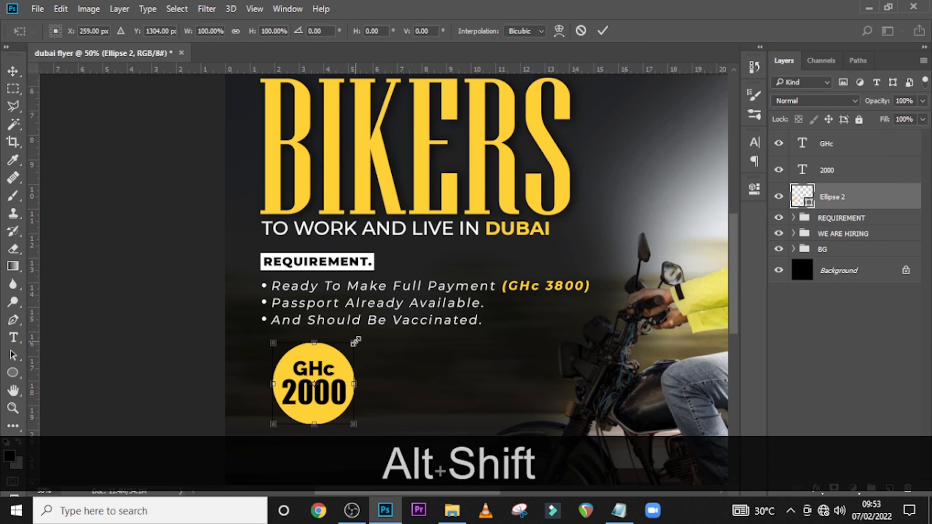
pyautogui.moveTo(358, 340); pyautogui.dragTo(360, 338)
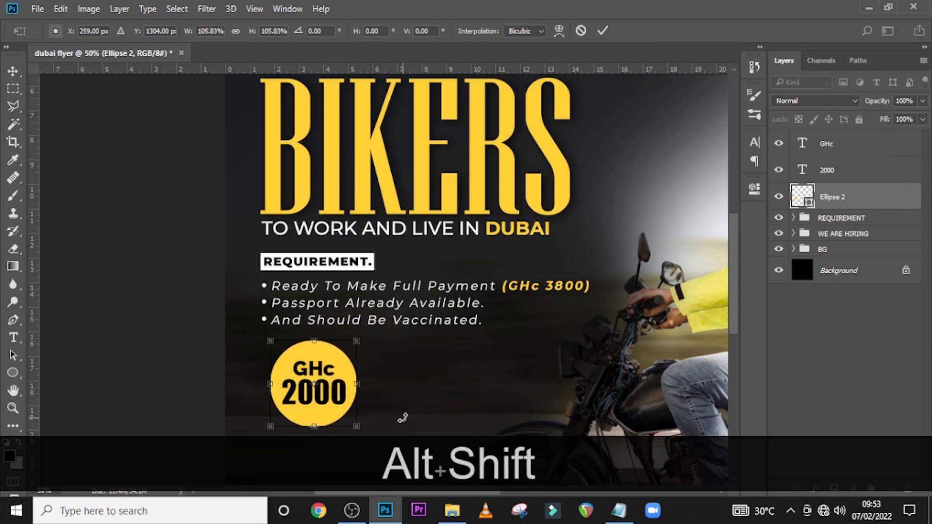
pyautogui.press('Return')
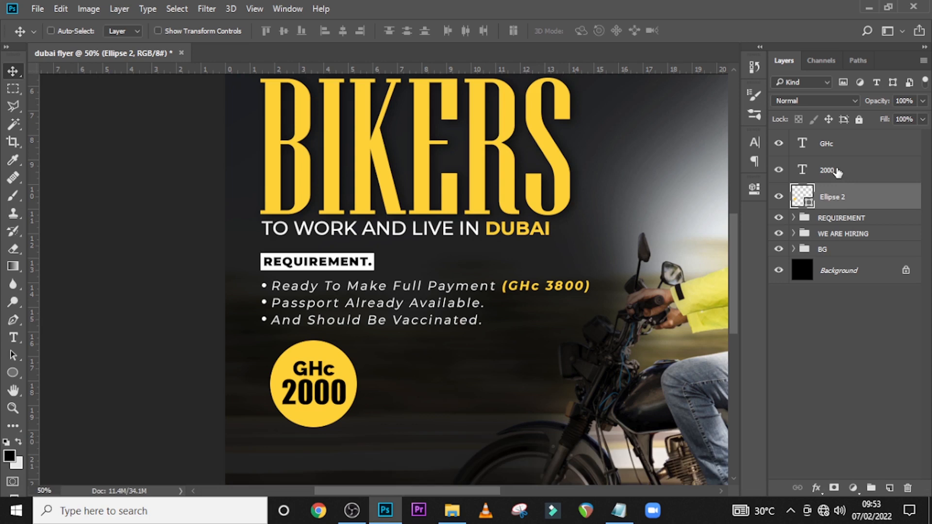
# Group the circle with the "2000" and "GHc" text layers and name the group "2000".
pyautogui.keyDown('ctrl'); pyautogui.click(836, 171); pyautogui.keyUp('ctrl')
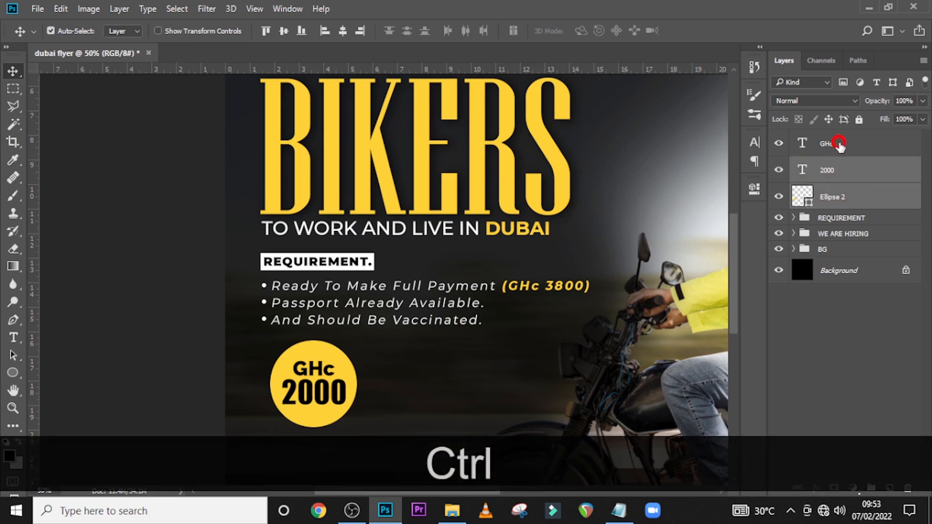
pyautogui.keyDown('ctrl'); pyautogui.click(839, 145); pyautogui.keyUp('ctrl')
pyautogui.hotkey('ctrl', 'g')
pyautogui.doubleClick(831, 137)
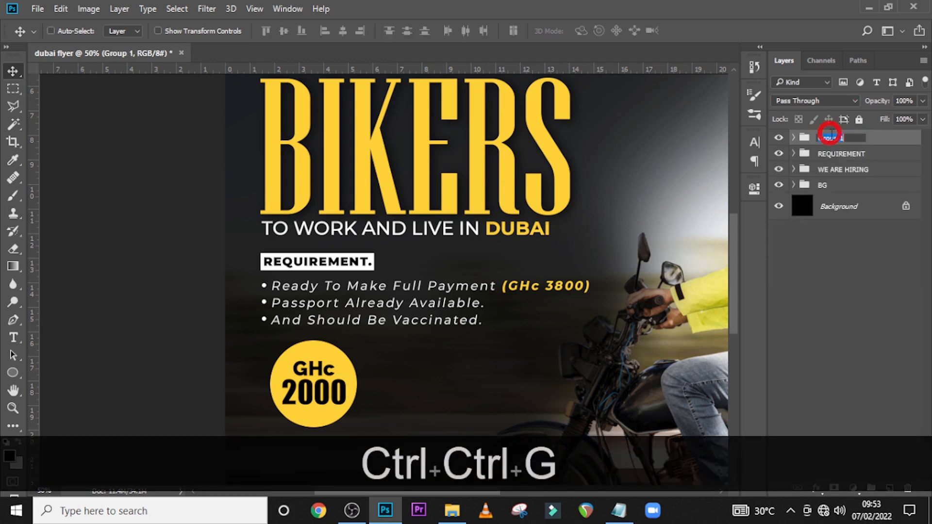
pyautogui.write('2000')
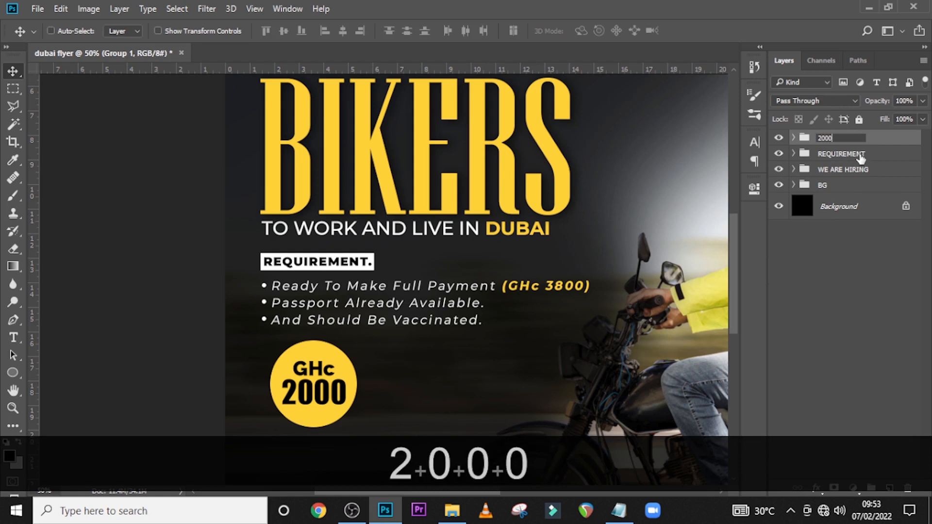
# Name the badge's layer group 2000 and add a drop shadow to the yellow circle inside it.
pyautogui.press('Return')
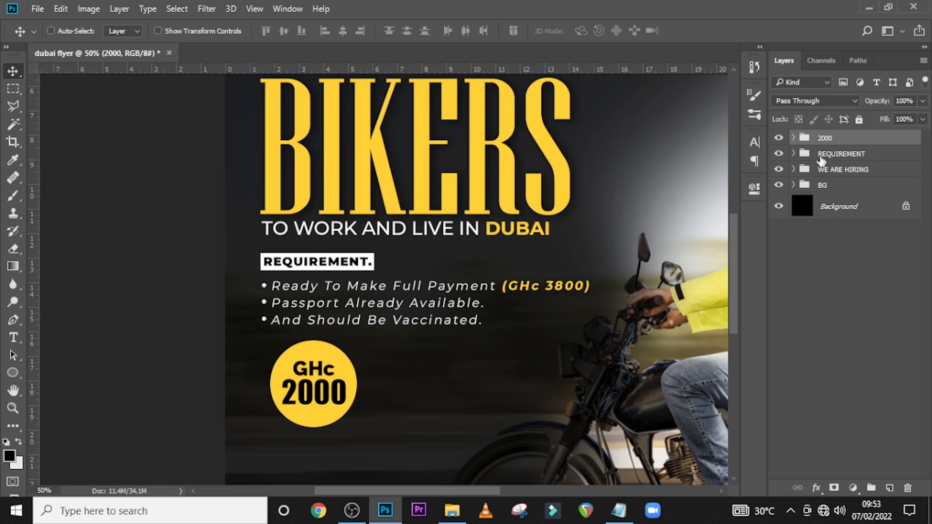
pyautogui.click(793, 138)
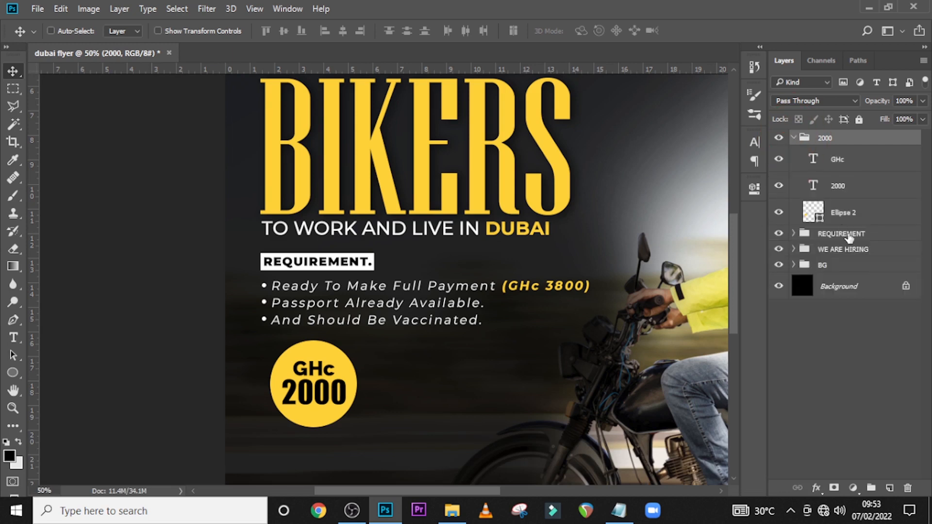
pyautogui.click(874, 220)
pyautogui.doubleClick(907, 212)
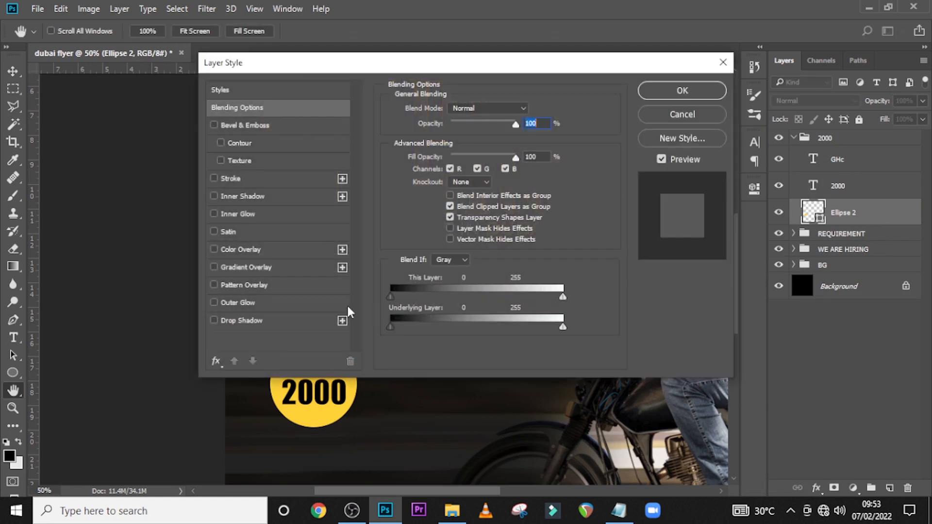
pyautogui.click(279, 323)
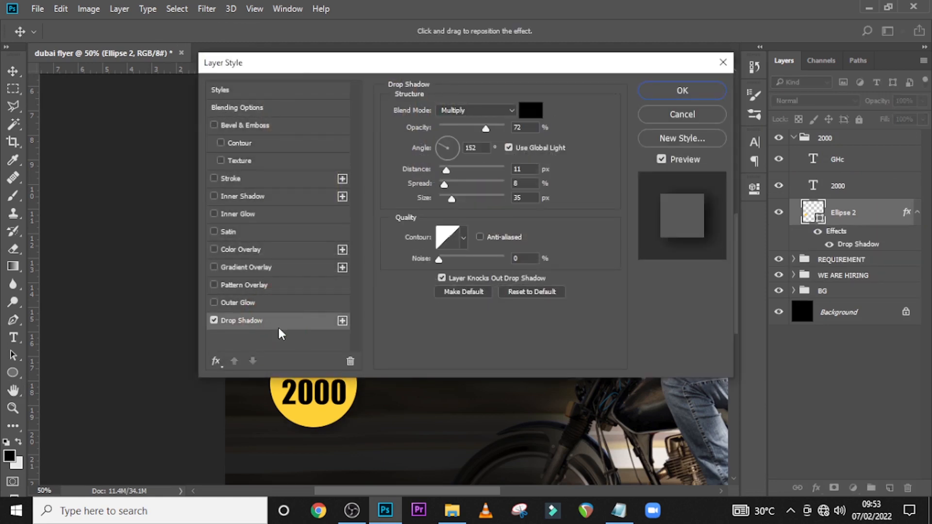
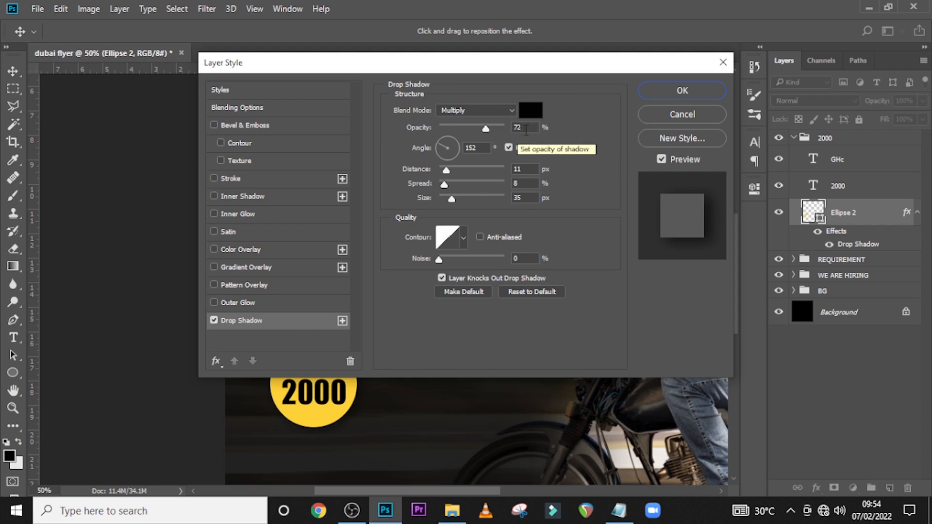
# Set the circle's drop shadow to distance 12 px, spread 0% and size 32 px, and collapse its group.
pyautogui.click(482, 152)
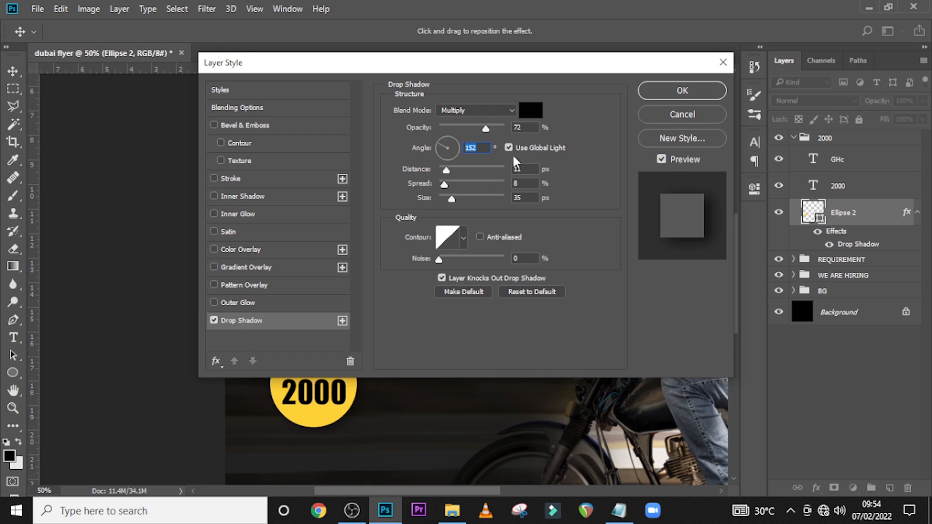
pyautogui.click(524, 169)
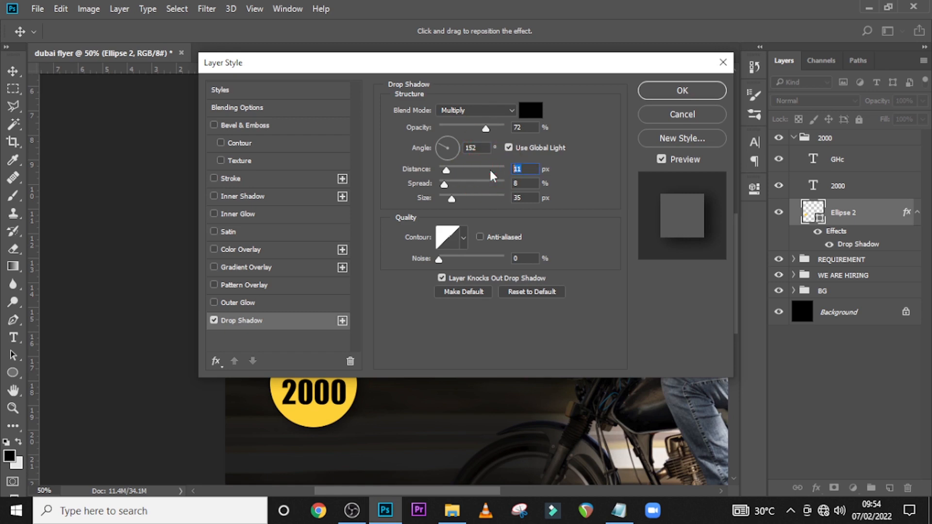
pyautogui.write('12')
pyautogui.write('0')
pyautogui.write('32')
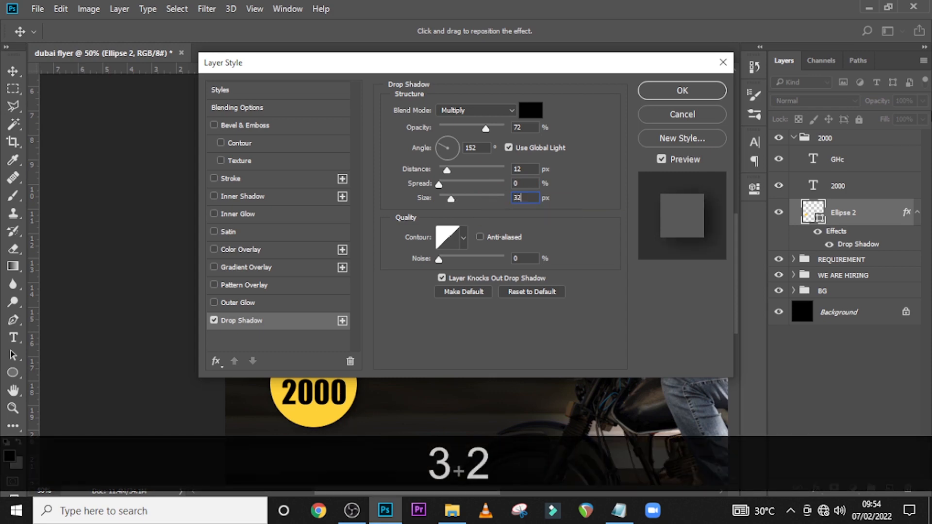
pyautogui.click(694, 87)
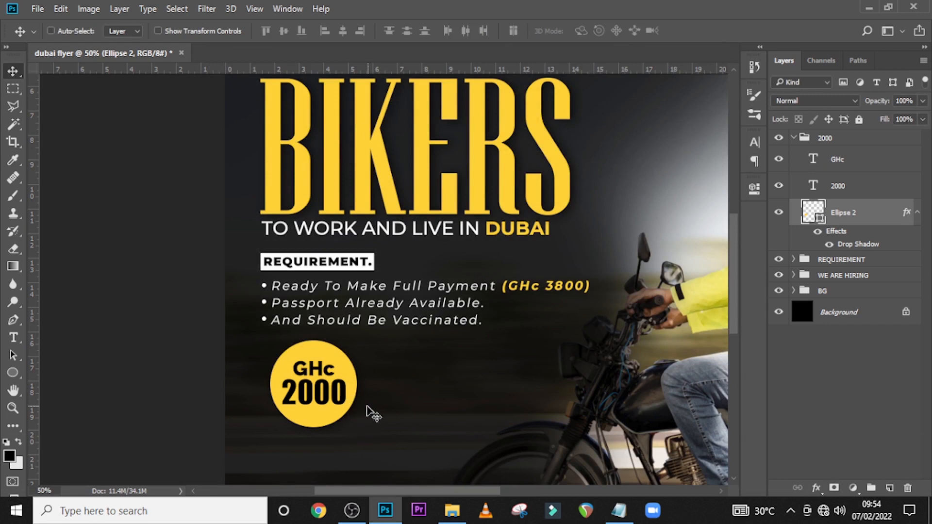
pyautogui.click(818, 231)
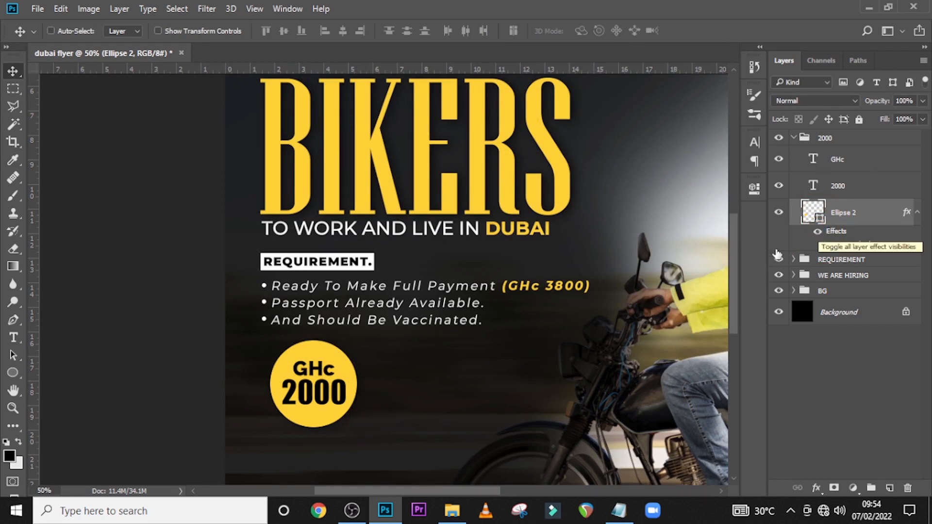
pyautogui.click(794, 138)
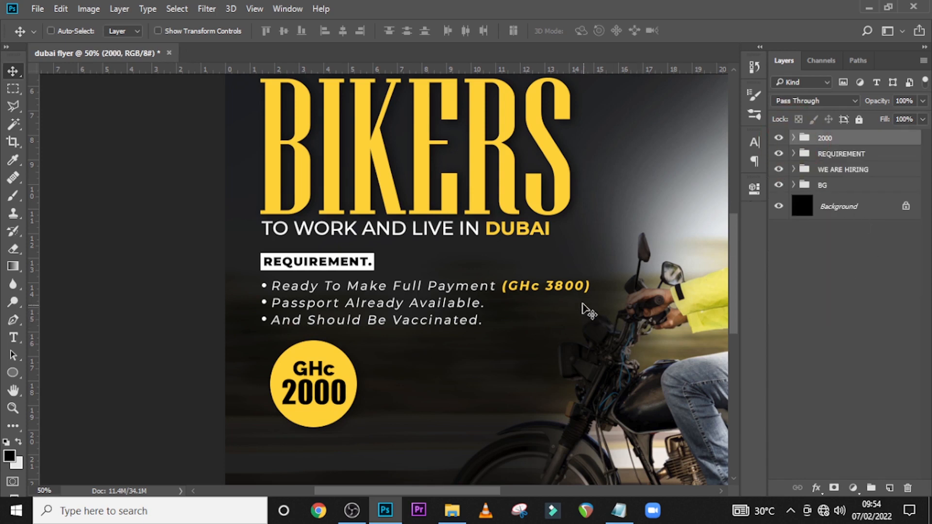
# Add the text "2800" beside the yellow circle badge.
pyautogui.press('t')
pyautogui.click(387, 380)
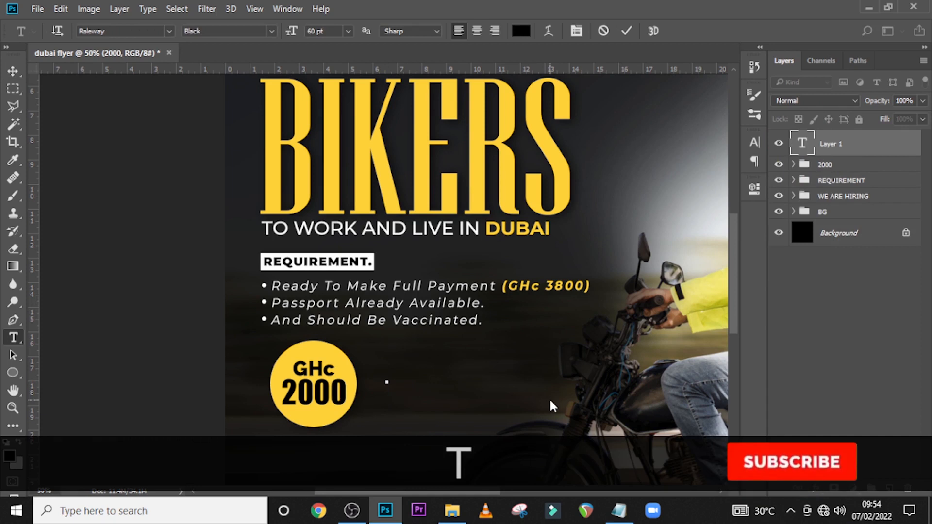
pyautogui.write('2800')
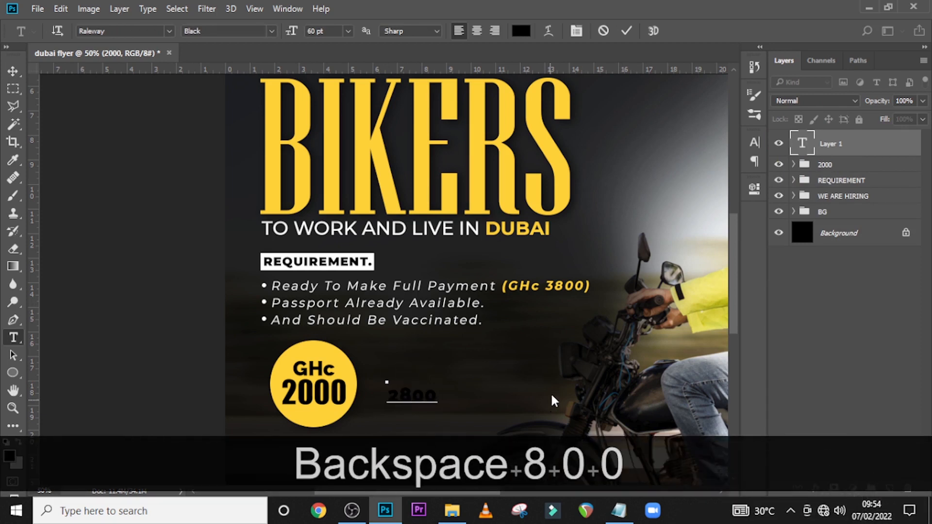
# Format the 2800 text in Impact at 117 pt.
pyautogui.click(758, 149)
pyautogui.click(756, 148)
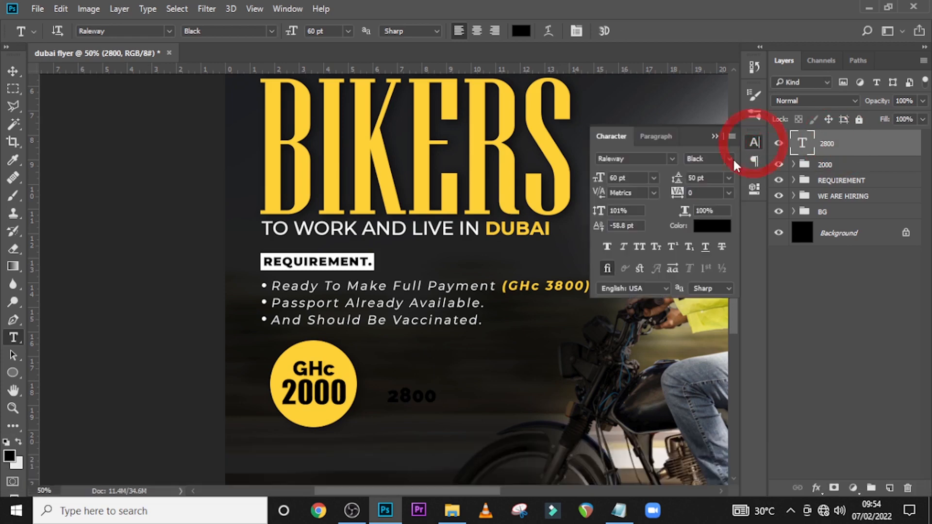
pyautogui.click(670, 156)
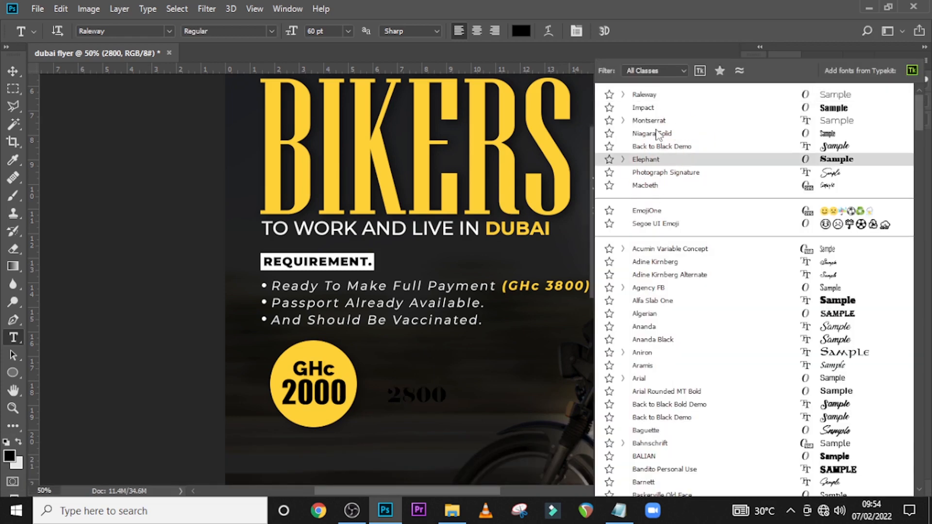
pyautogui.click(646, 109)
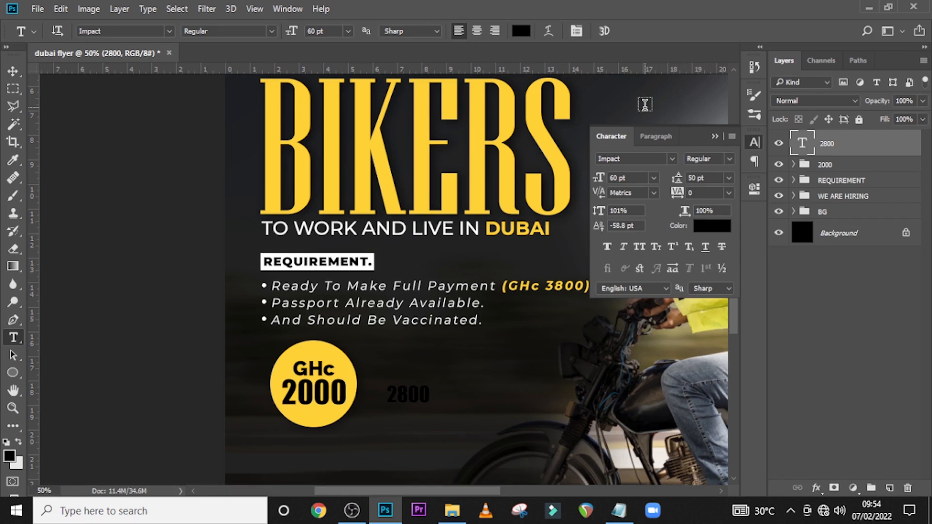
pyautogui.click(599, 181)
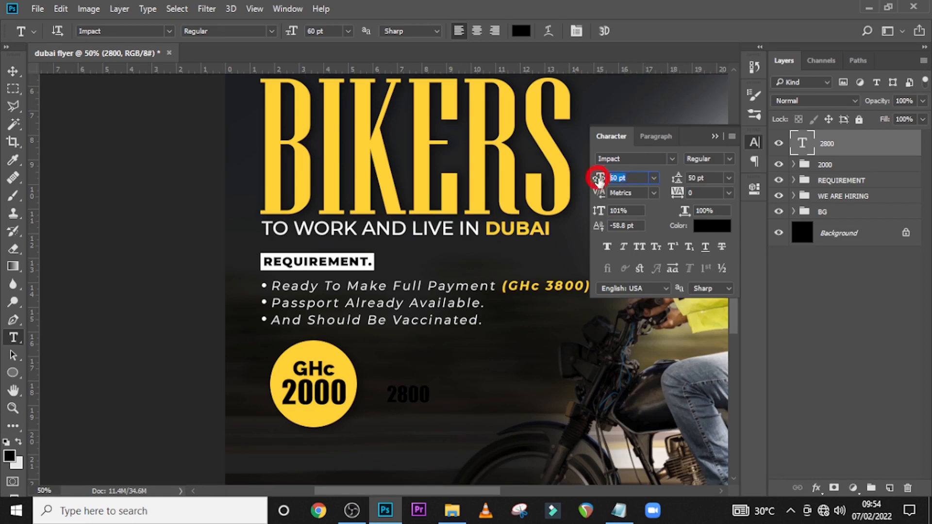
pyautogui.write('121')
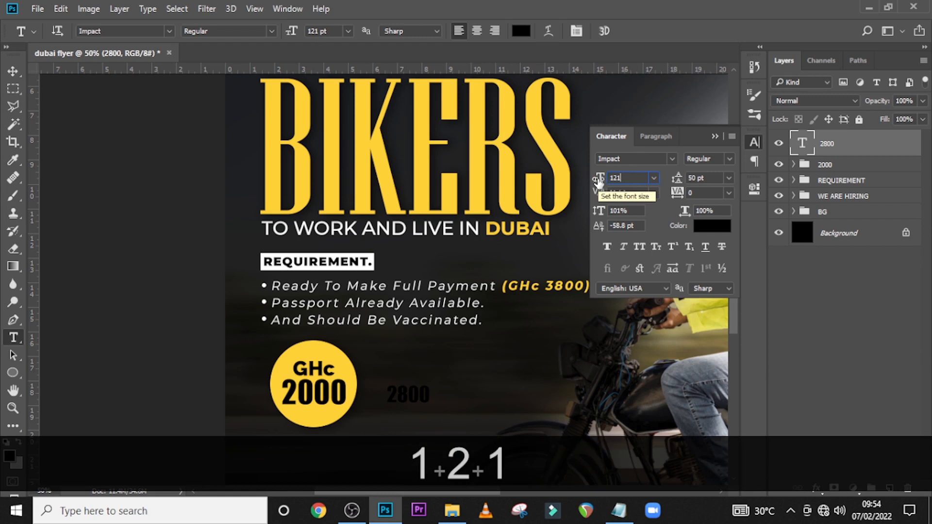
pyautogui.press('BackSpace')
pyautogui.press('BackSpace')
pyautogui.write('17')
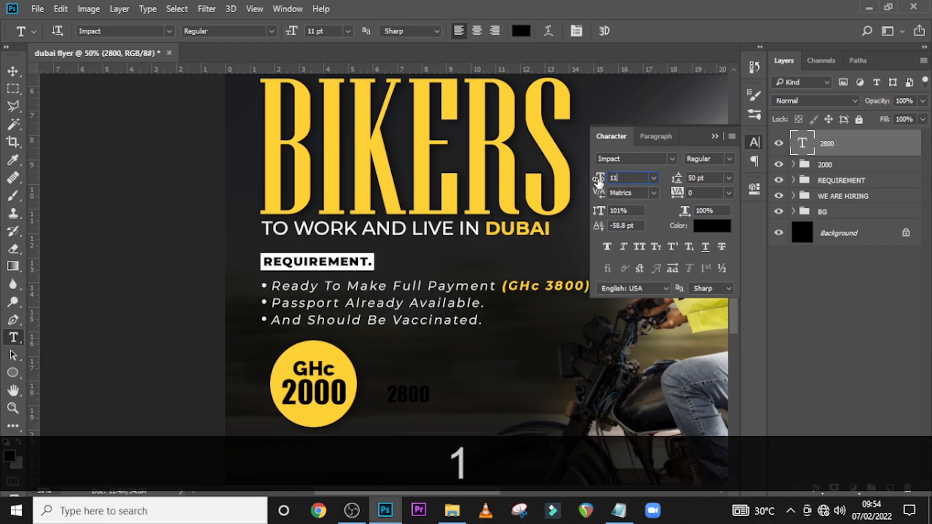
pyautogui.press('Return')
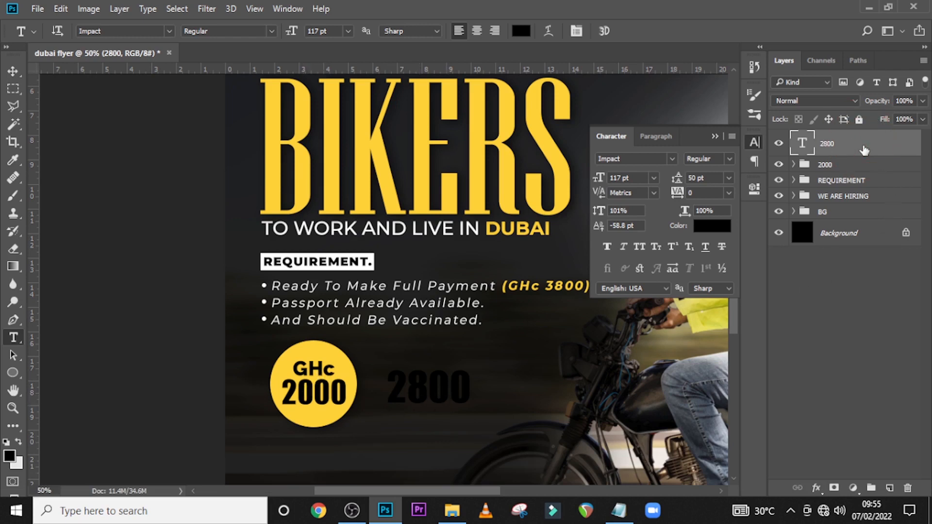
# Move the 2800 text close to the circle badge and recolor it with the yellow of the BIKERS headline.
pyautogui.press('v')
pyautogui.moveTo(438, 397); pyautogui.dragTo(412, 399)
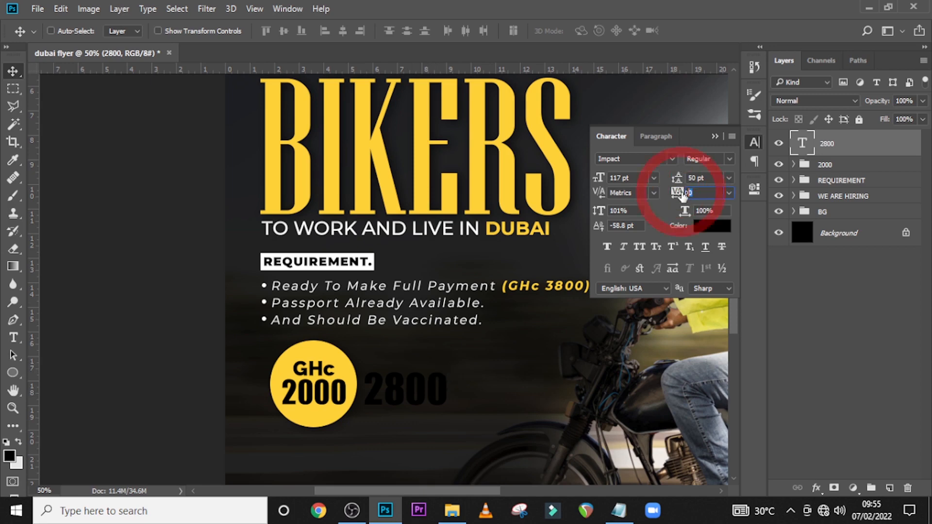
pyautogui.click(704, 227)
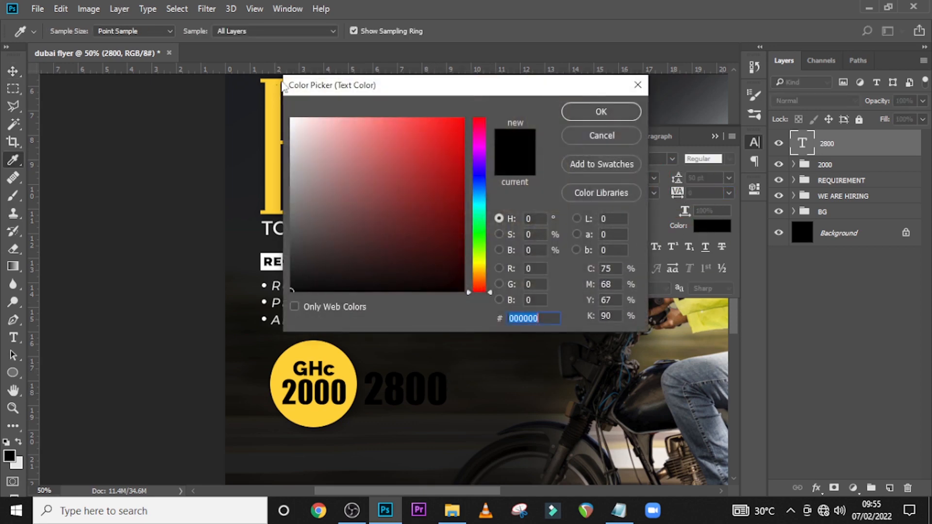
pyautogui.click(267, 117)
pyautogui.click(602, 112)
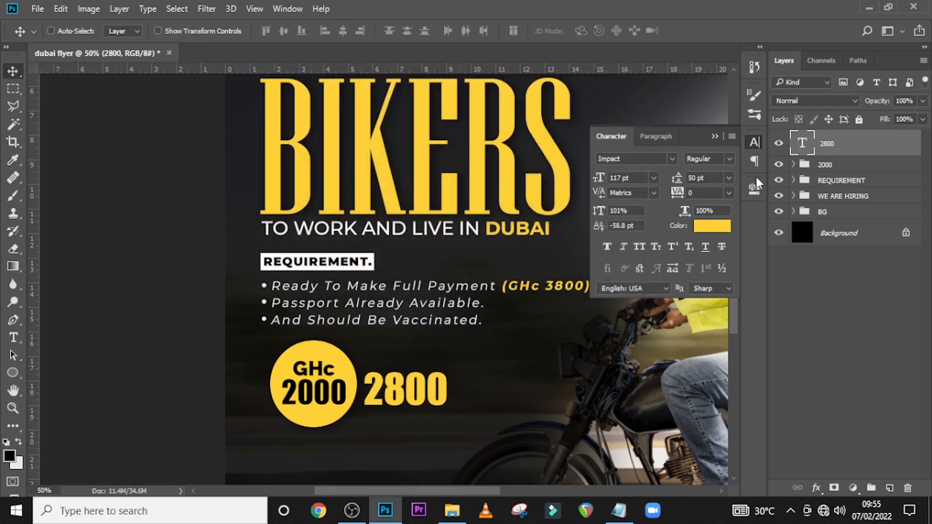
# Duplicate the GHc text layer out of the 2000 group and collapse the group.
pyautogui.click(795, 165)
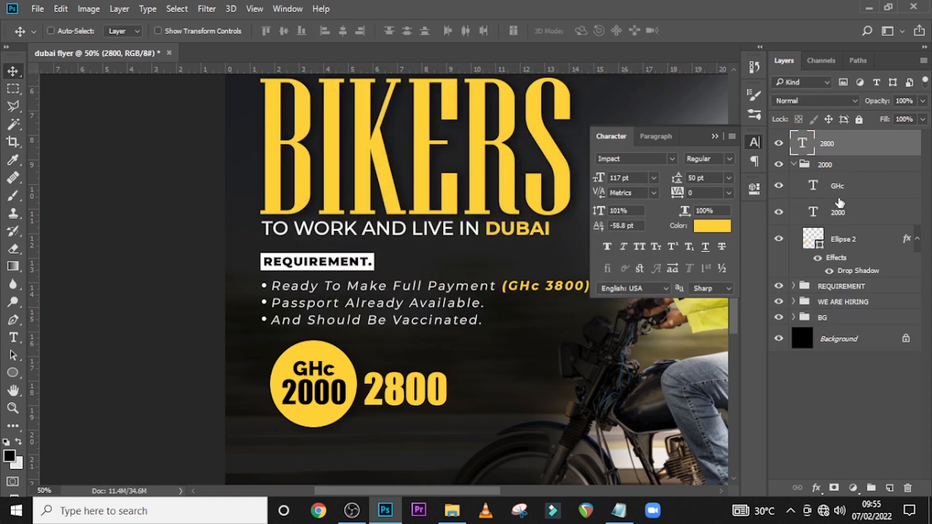
pyautogui.click(842, 193)
pyautogui.press('ctrl')
pyautogui.press('ctrl')
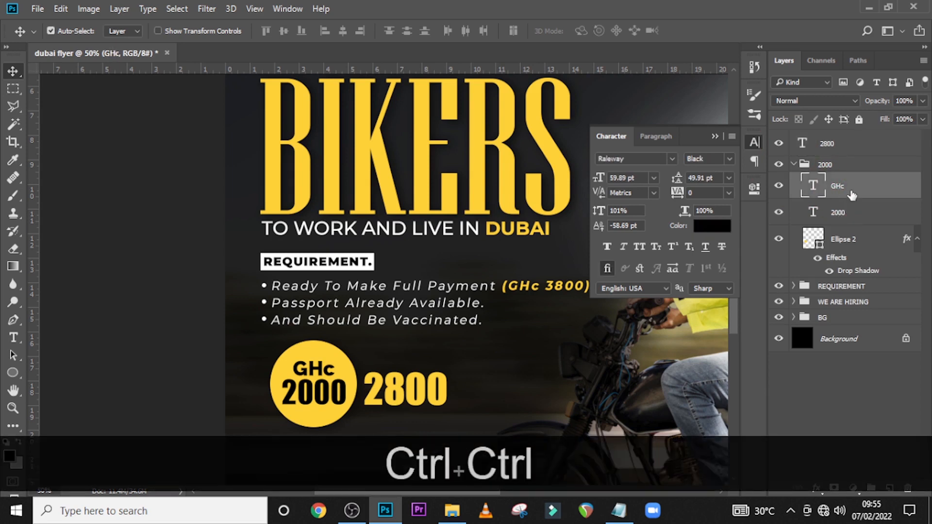
pyautogui.hotkey('ctrl', 'j')
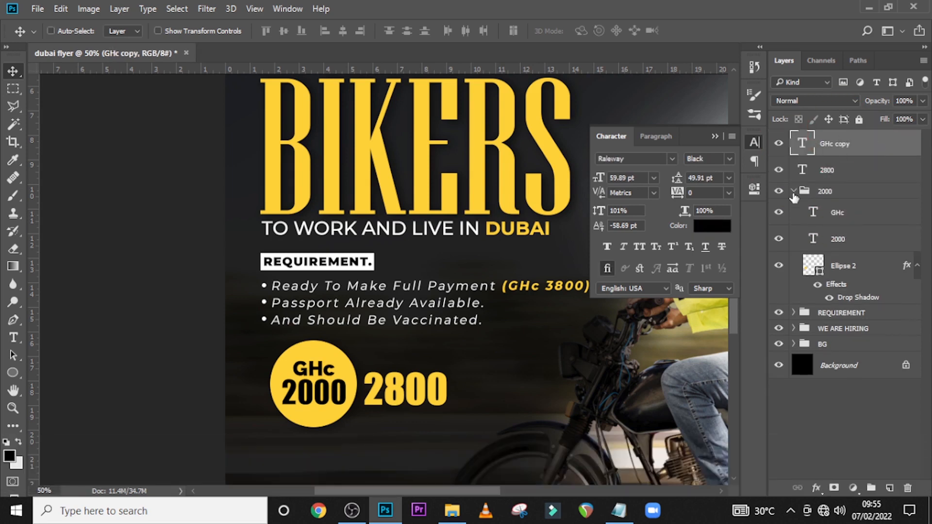
pyautogui.click(793, 192)
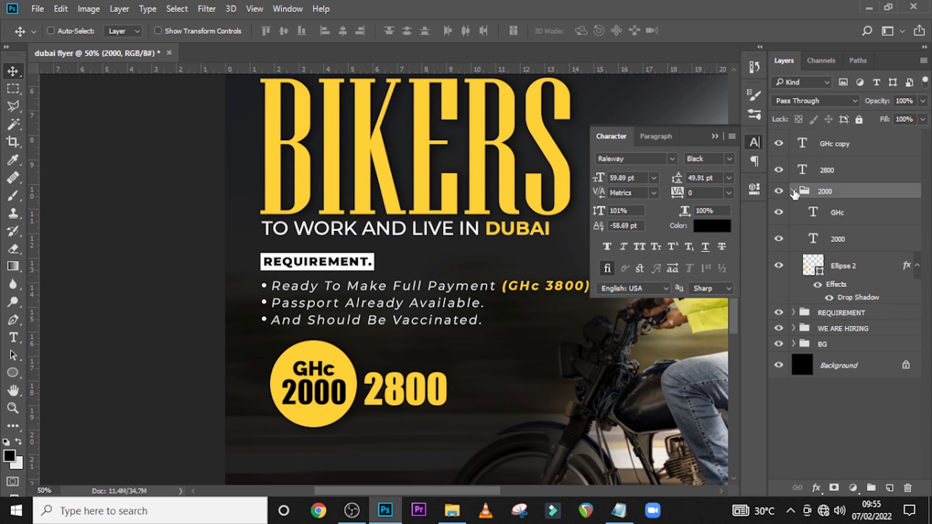
pyautogui.click(793, 192)
# Move the duplicated GHc text across to the 2800 text and nudge it up so it sits just above the number.
pyautogui.click(835, 154)
pyautogui.press('v')
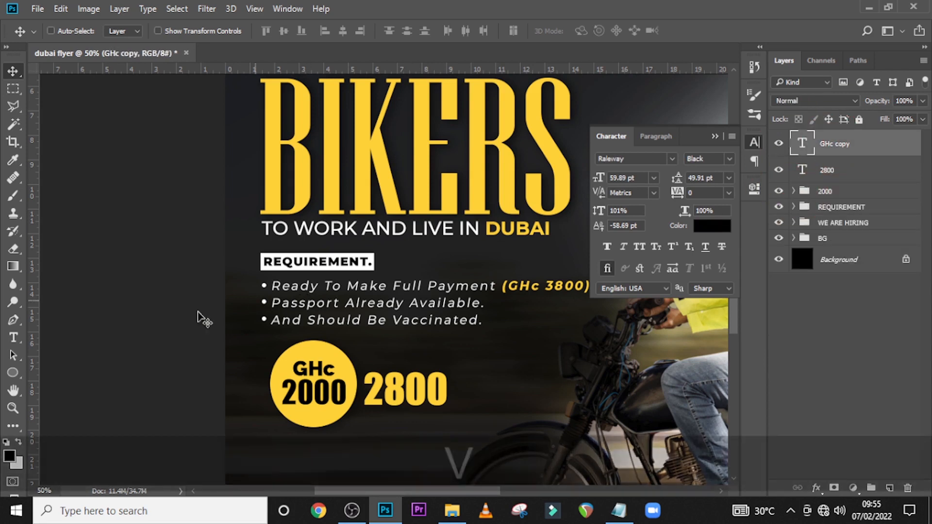
pyautogui.moveTo(303, 372); pyautogui.dragTo(397, 371)
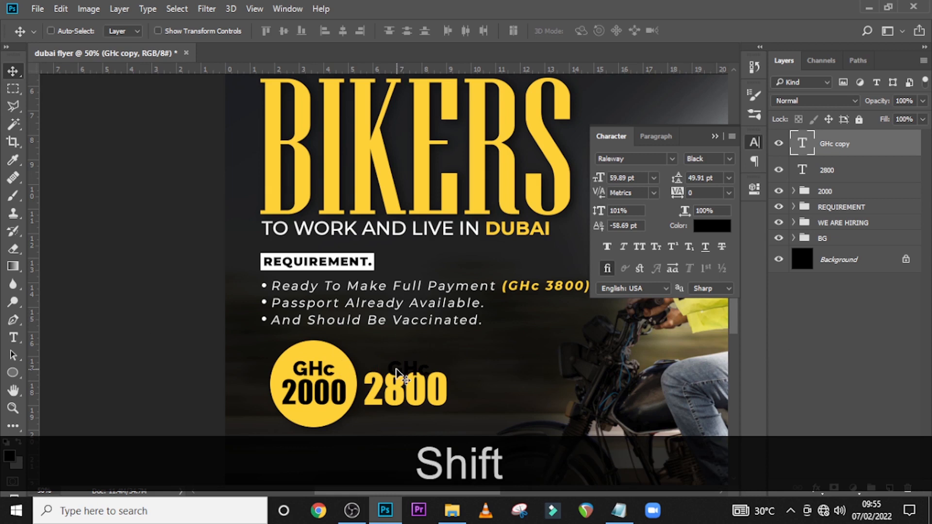
pyautogui.press('Up')
pyautogui.press('Up')
pyautogui.press('Up')
pyautogui.press('Up')
pyautogui.press('Up')
pyautogui.press('Up')
pyautogui.press('Up')
pyautogui.press('Up')
pyautogui.press('Up')
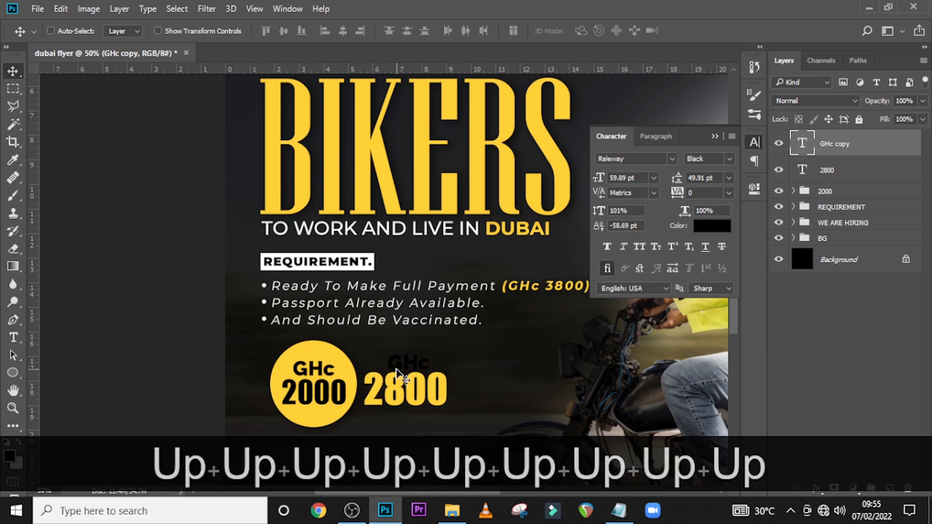
# Place a vertical guide through the horizontal center of the 2800 text, using its transform box as reference.
pyautogui.click(825, 177)
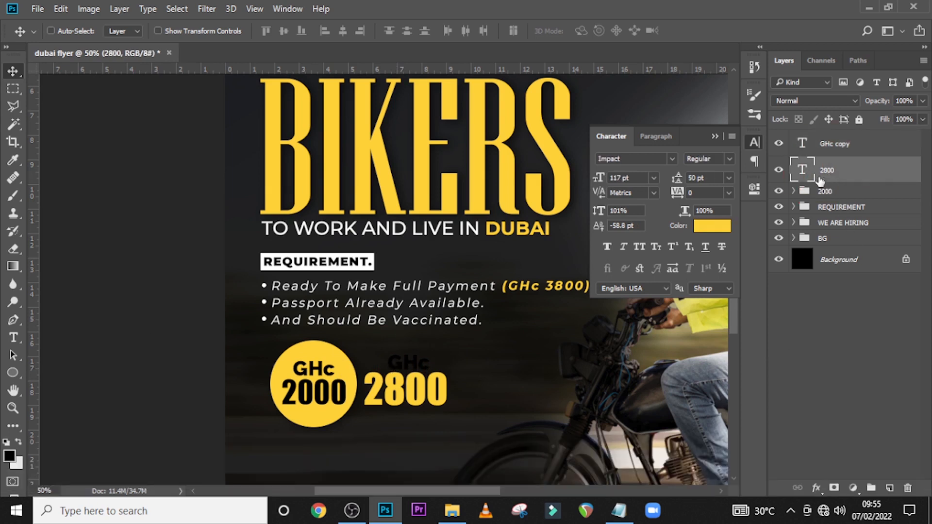
pyautogui.hotkey('ctrl', 't')
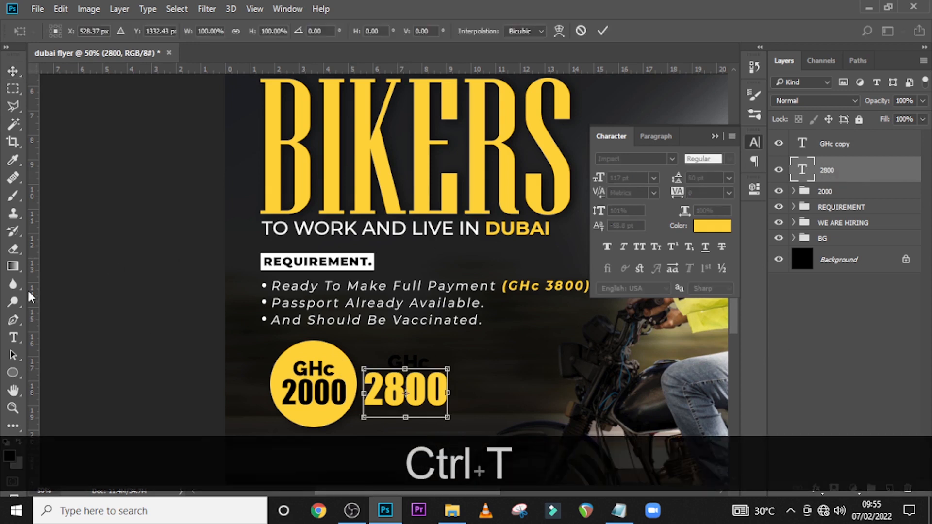
pyautogui.moveTo(36, 312); pyautogui.dragTo(399, 303)
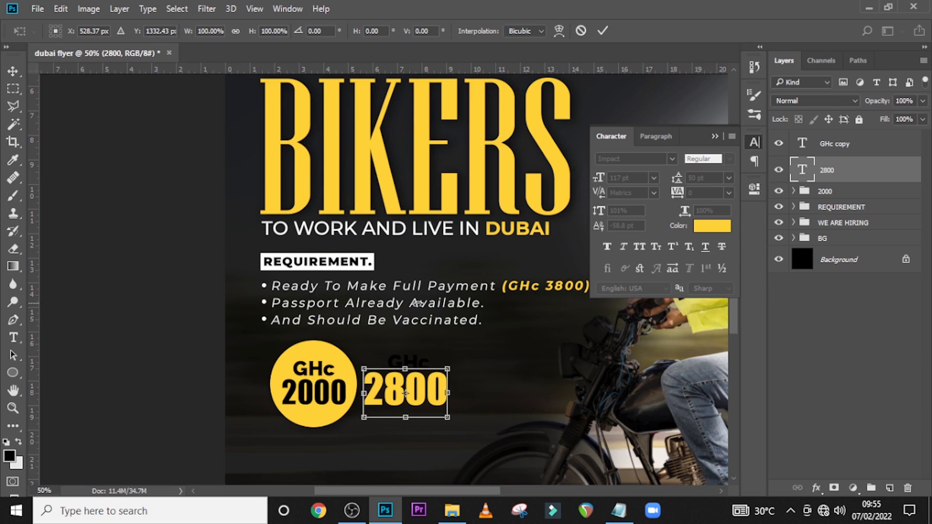
pyautogui.press('Return')
# Nudge the GHc copy text left until its center sits on the vertical guide through the 2800 text, with guides shown only for the alignment.
pyautogui.click(835, 153)
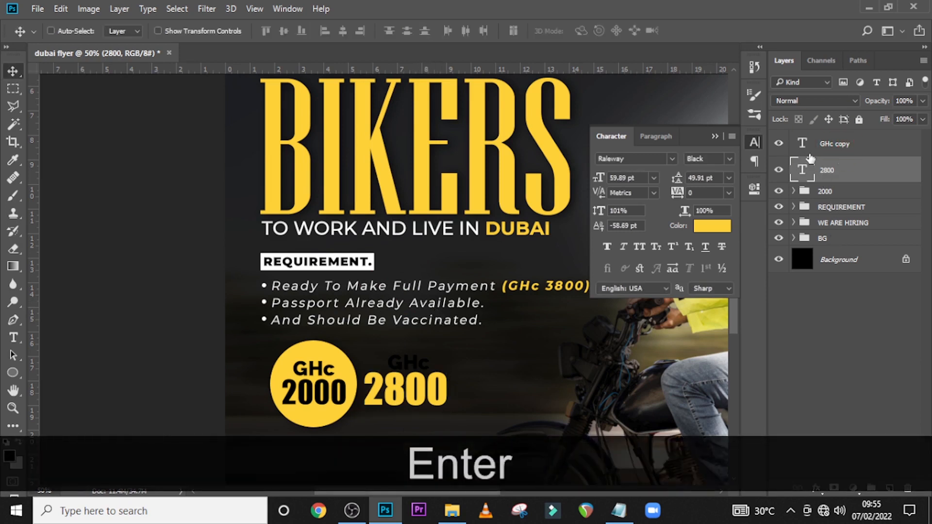
pyautogui.hotkey('ctrl', 't')
pyautogui.hotkey('ctrl', 'h')
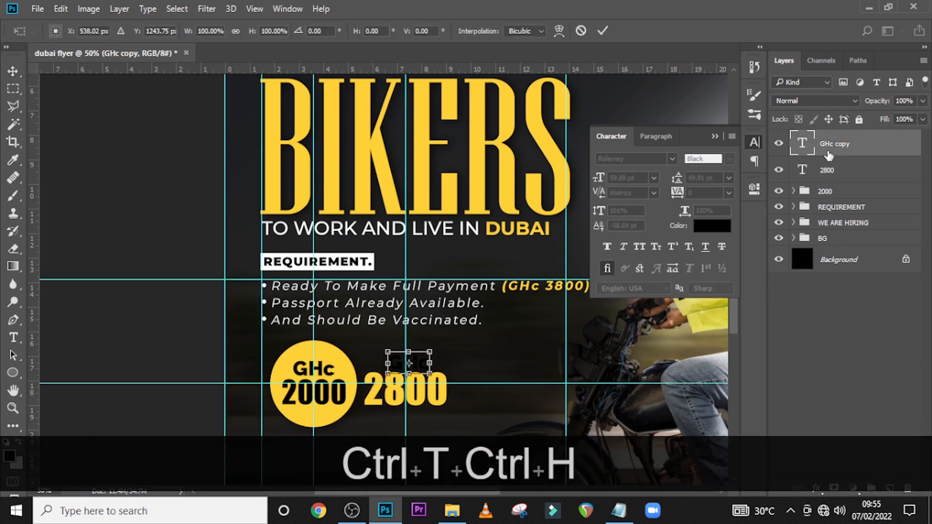
pyautogui.press('Left')
pyautogui.press('Left')
pyautogui.press('Left')
pyautogui.press('Left')
pyautogui.press('Left')
pyautogui.press('Left')
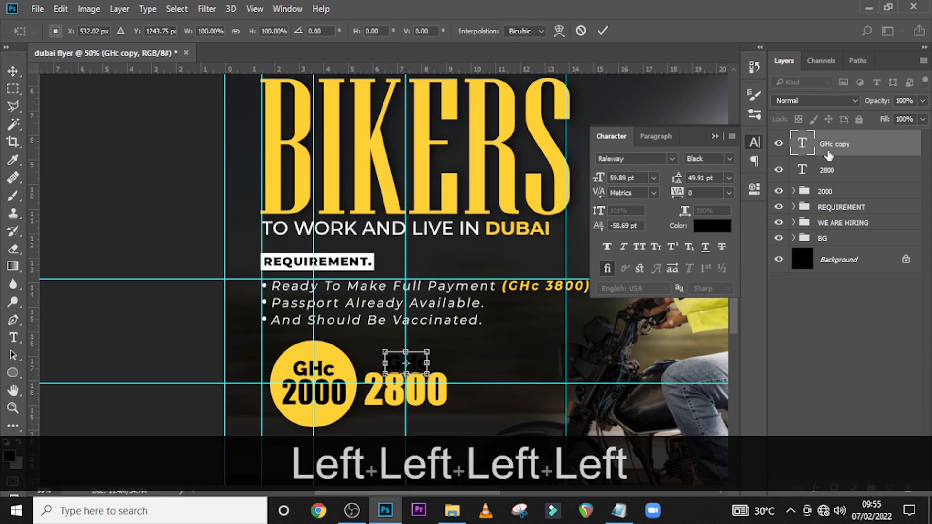
pyautogui.press('Right')
pyautogui.press('Return')
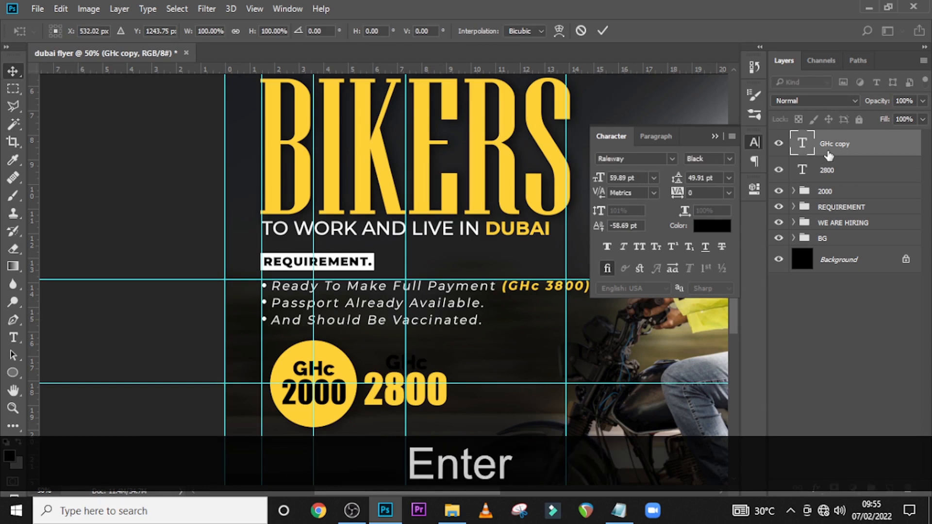
pyautogui.hotkey('ctrl', 'h')
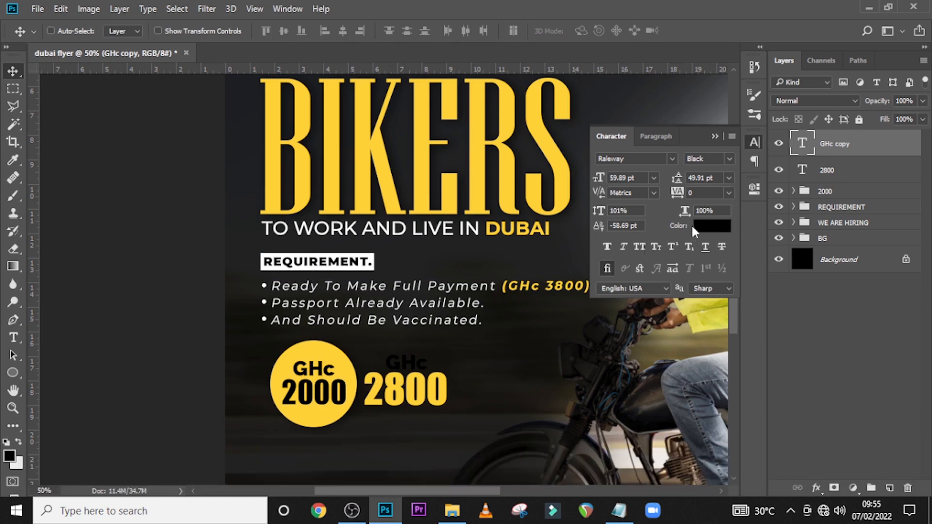
# Recolor the GHc text above 2800 to white (ffffff) and collapse the character settings.
pyautogui.click(705, 226)
pyautogui.click(290, 118)
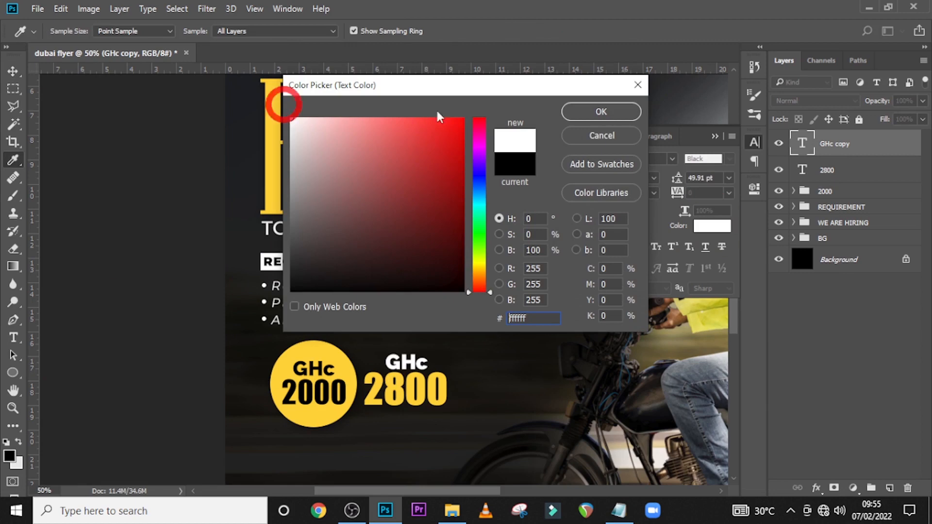
pyautogui.click(601, 112)
pyautogui.click(714, 135)
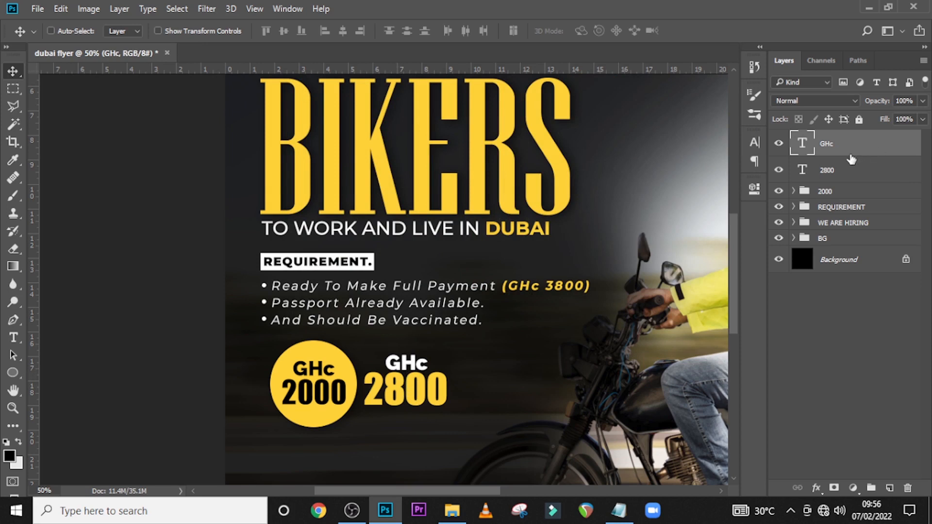
# Draw a circle about 316 px across around the GHc 2800 text and remove its fill.
pyautogui.click(13, 374)
pyautogui.moveTo(356, 329); pyautogui.dragTo(469, 463)
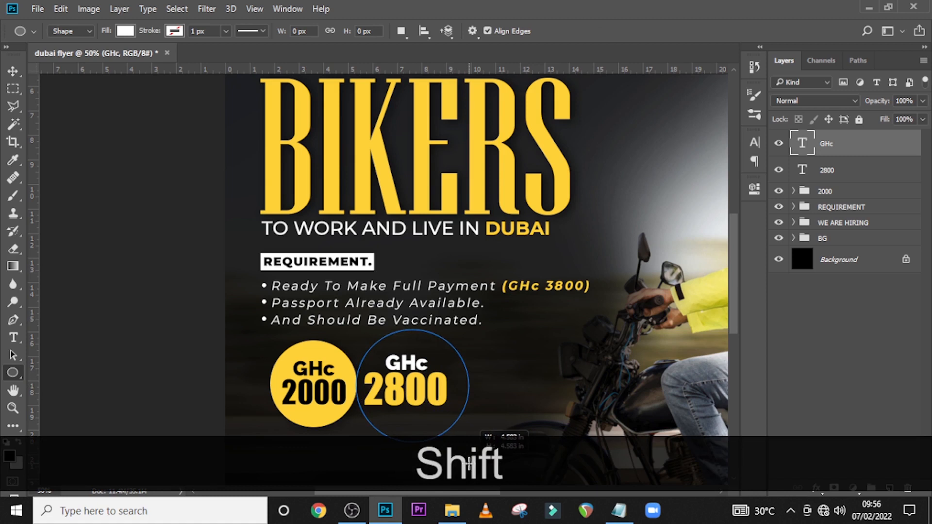
pyautogui.moveTo(469, 463); pyautogui.dragTo(464, 458)
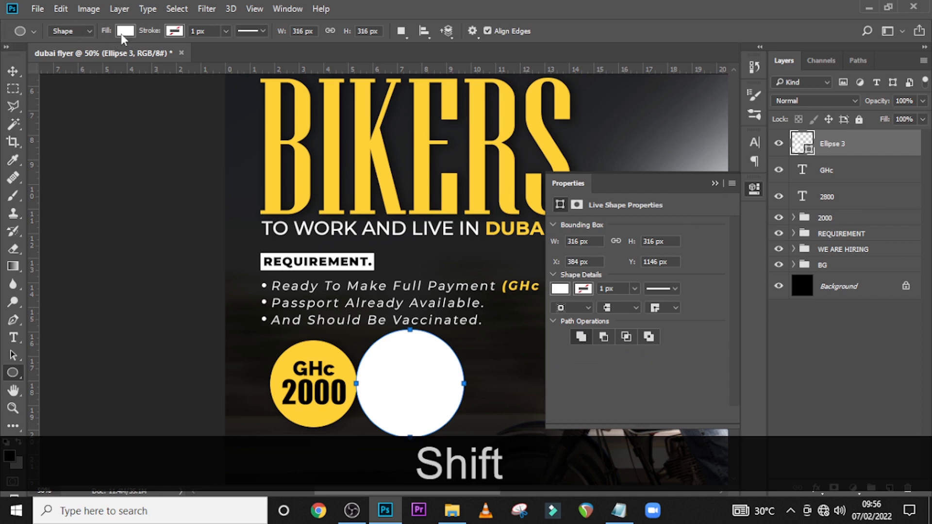
pyautogui.click(124, 32)
pyautogui.click(68, 57)
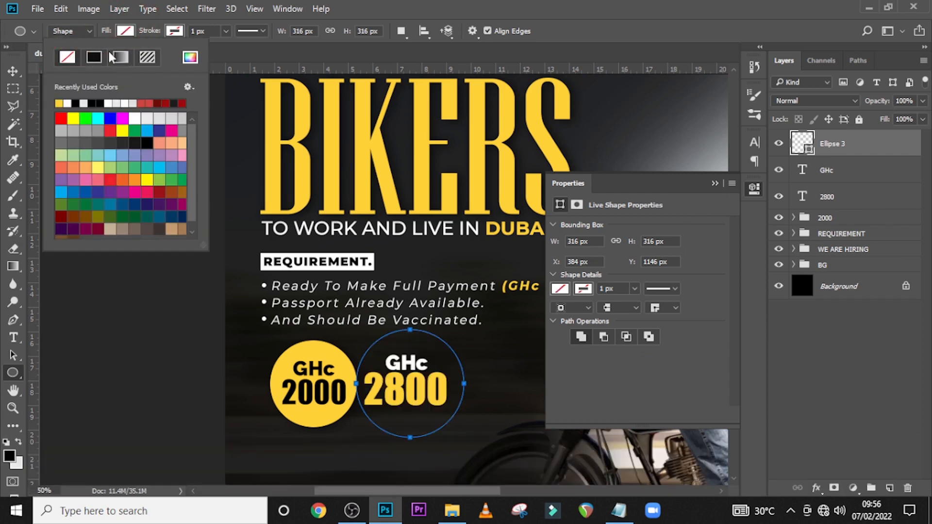
# Give the circle a solid white stroke 9.56 px wide.
pyautogui.click(171, 33)
pyautogui.click(116, 103)
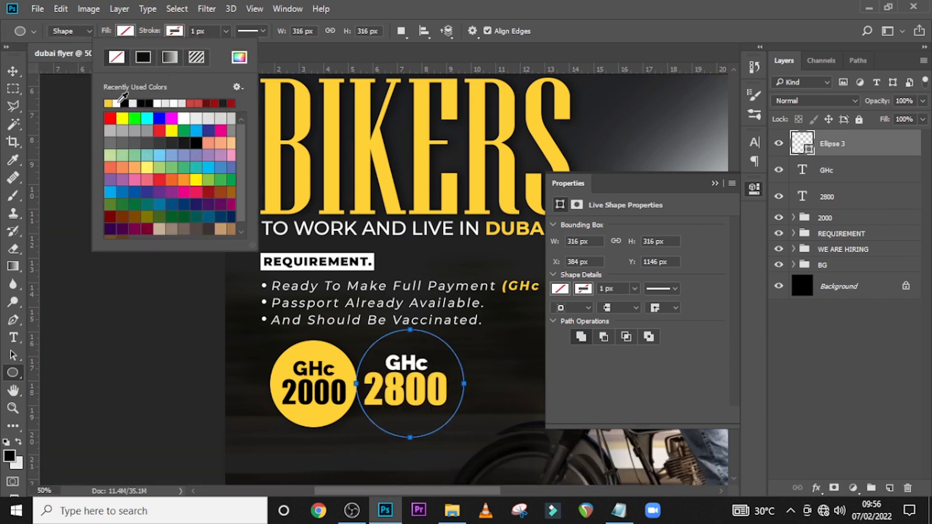
pyautogui.click(249, 31)
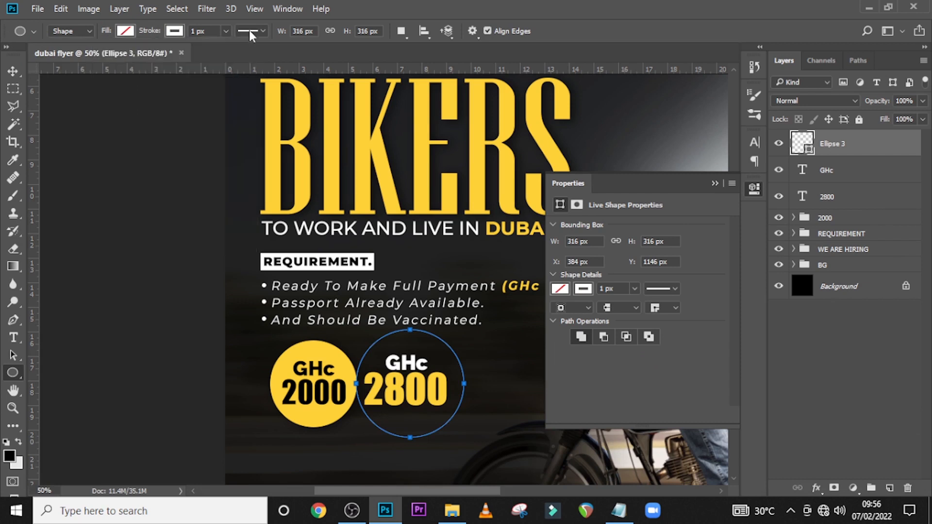
pyautogui.click(249, 31)
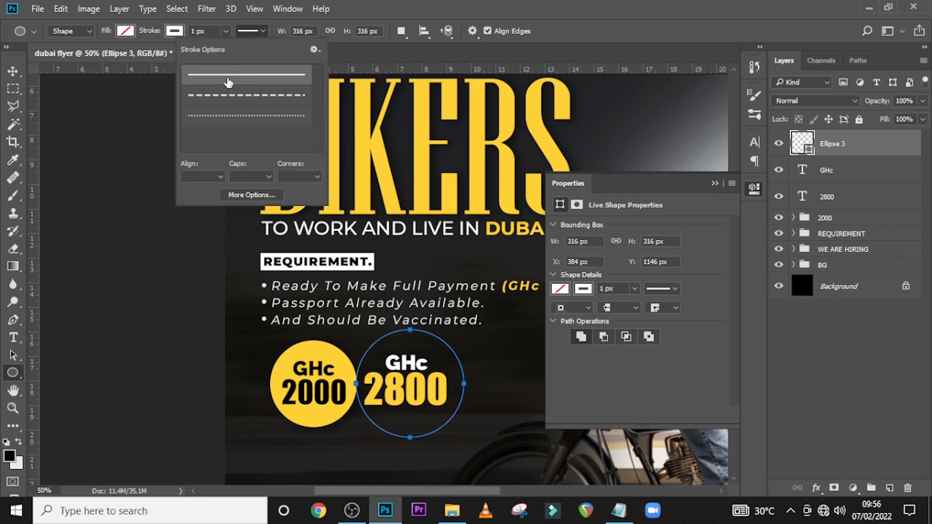
pyautogui.click(213, 31)
pyautogui.click(214, 31)
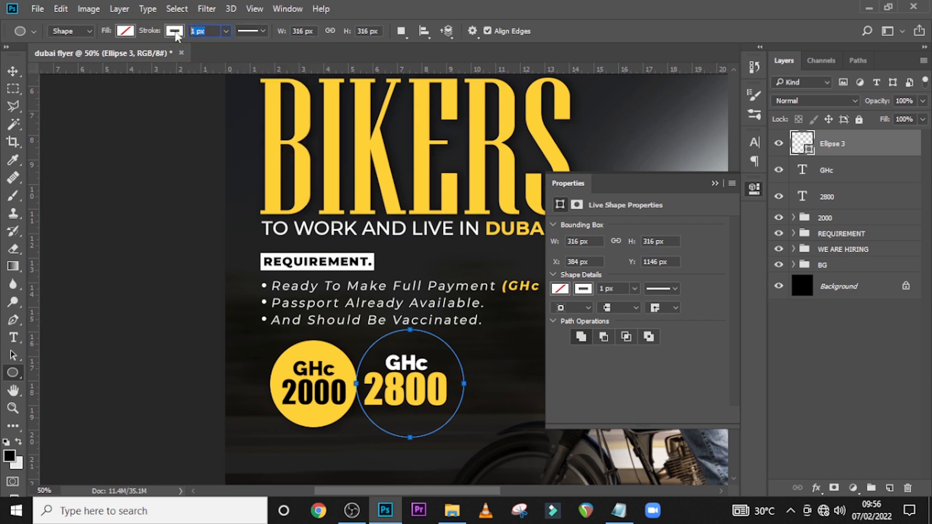
pyautogui.write('9')
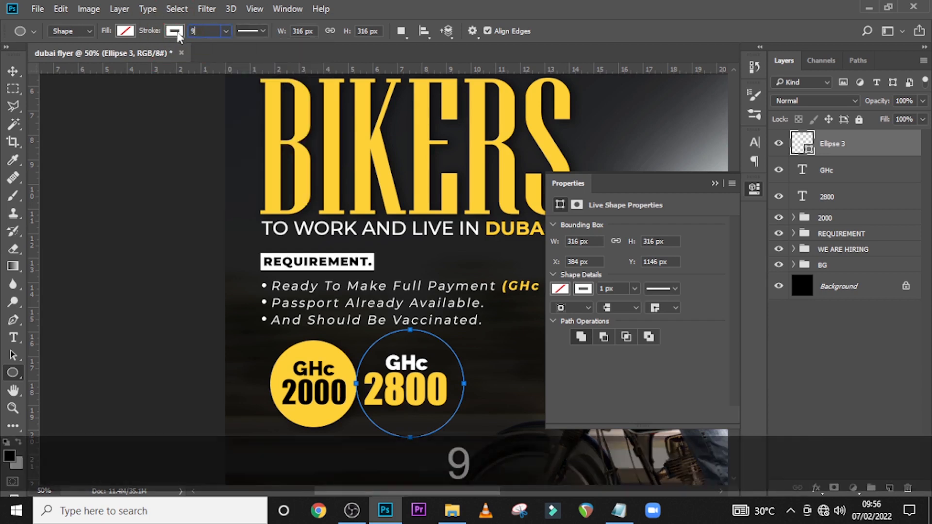
pyautogui.write('.56')
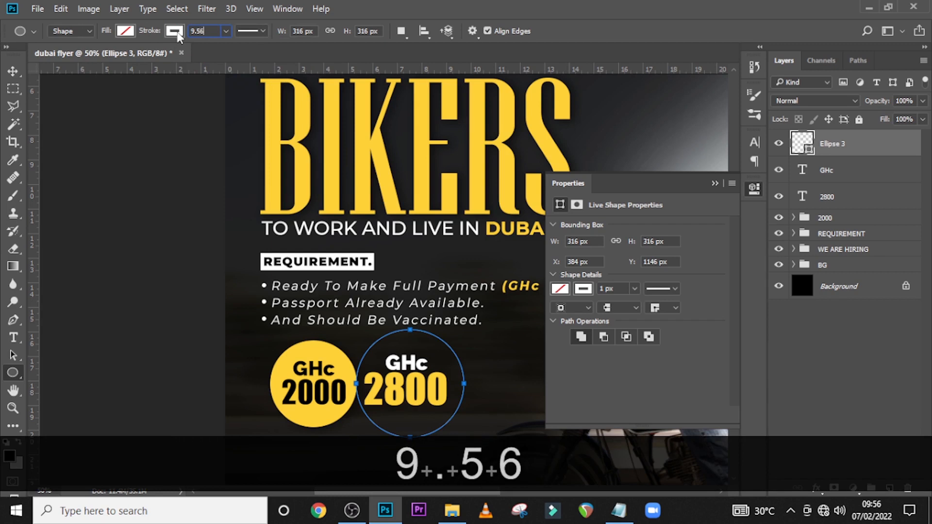
pyautogui.press('Return')
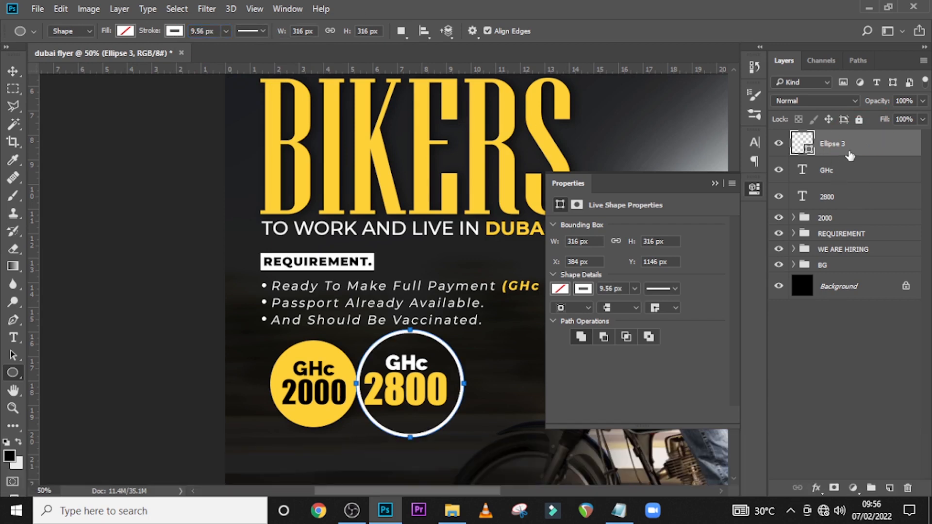
# Place the white ring's layer below the 2800 text layer and nudge the ring left to about X 350 px, overlapping the yellow badge.
pyautogui.moveTo(850, 156); pyautogui.dragTo(855, 194)
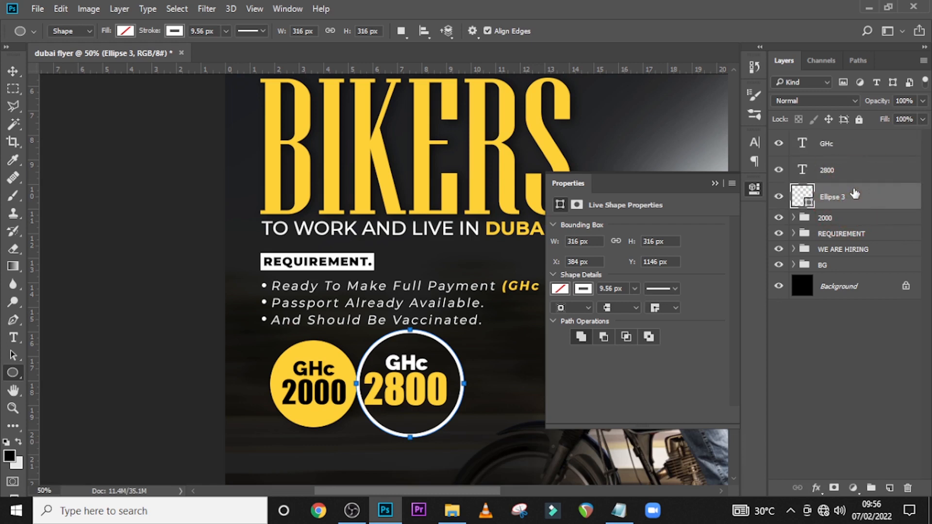
pyautogui.press('v')
pyautogui.press('Left')
pyautogui.press('Left')
pyautogui.press('Left')
pyautogui.press('Left')
pyautogui.hotkey('shift', 'Left')
pyautogui.hotkey('shift', 'Left')
pyautogui.hotkey('shift', 'Left')
pyautogui.hotkey('shift', 'Left')
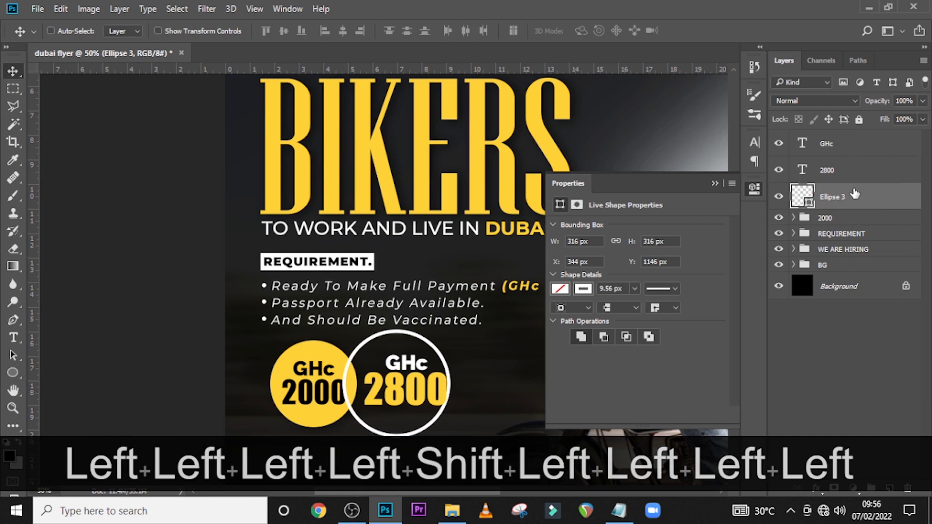
pyautogui.press('Left')
pyautogui.press('Left')
pyautogui.press('Right')
pyautogui.press('Right')
pyautogui.press('Right')
pyautogui.press('Right')
# Group the ring with the 2800 and GHc text layers as 2800 and place the group beneath the 2000 group.
pyautogui.keyDown('ctrl'); pyautogui.click(838, 168); pyautogui.keyUp('ctrl')
pyautogui.keyDown('ctrl'); pyautogui.click(834, 146); pyautogui.keyUp('ctrl')
pyautogui.hotkey('ctrl', 'g')
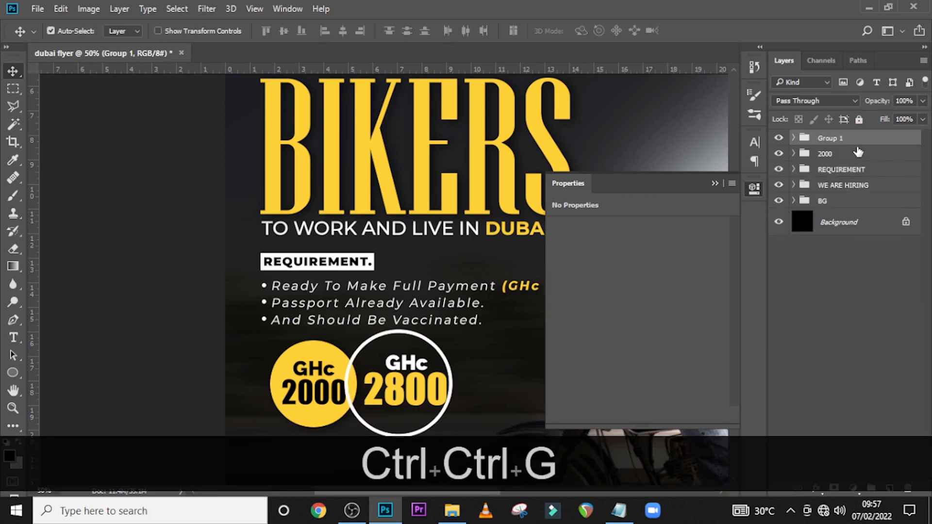
pyautogui.doubleClick(835, 138)
pyautogui.write('2800')
pyautogui.press('Return')
pyautogui.moveTo(839, 147); pyautogui.dragTo(839, 165)
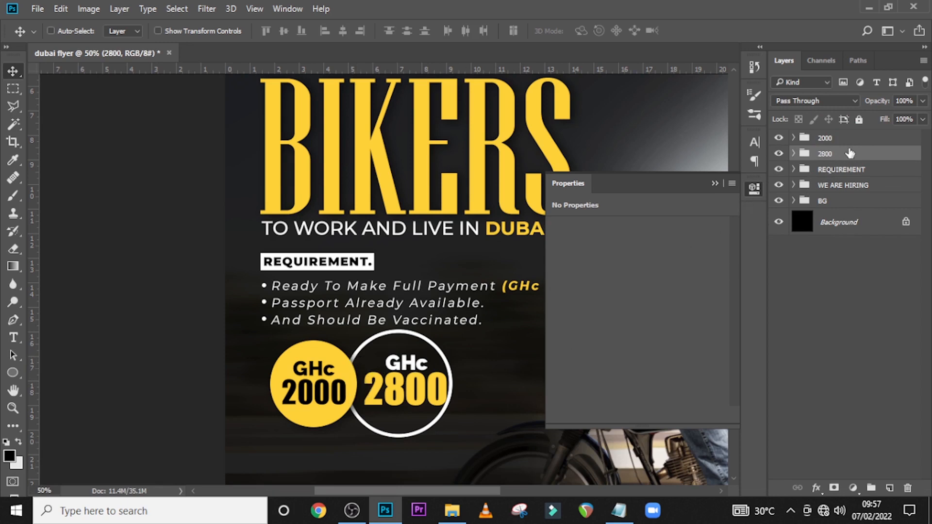
# Nudge the GHc and 2800 text layers inside the 2800 group slightly left together within the white ring.
pyautogui.click(793, 154)
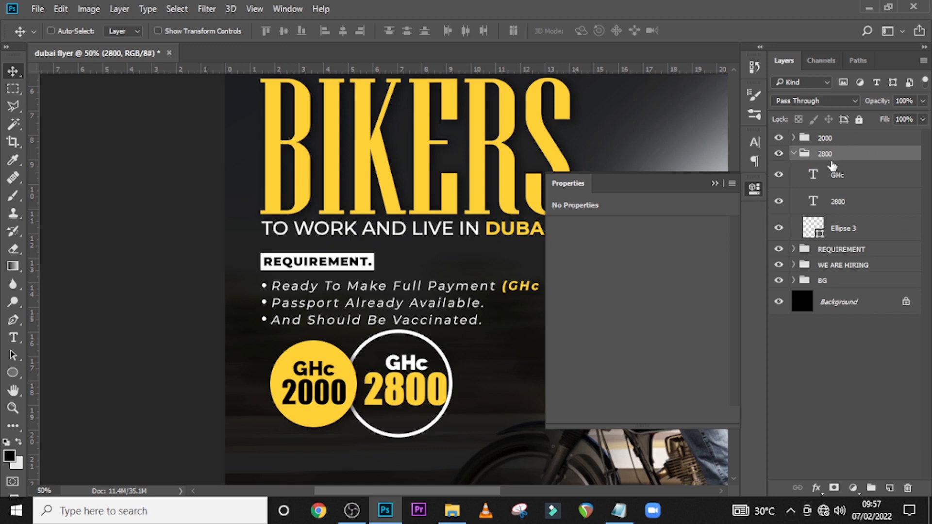
pyautogui.click(838, 203)
pyautogui.keyDown('ctrl'); pyautogui.click(840, 176); pyautogui.keyUp('ctrl')
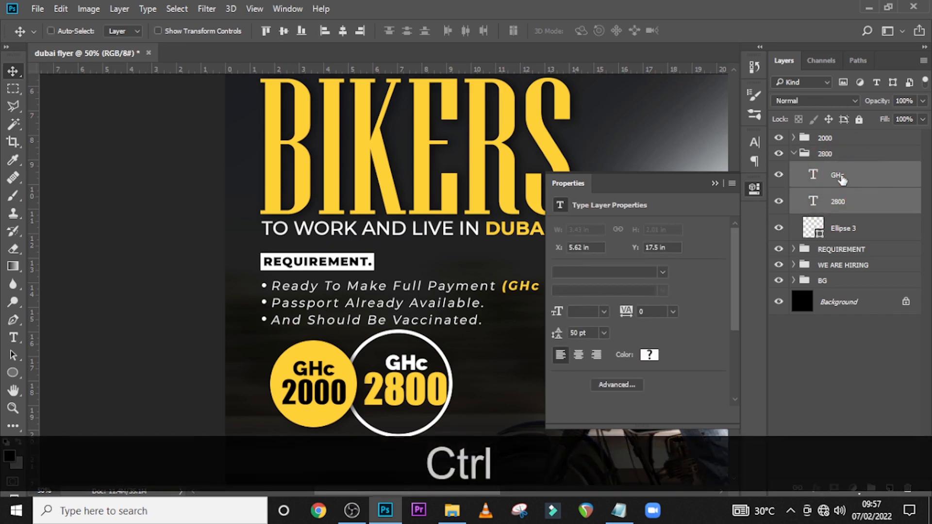
pyautogui.press('Left')
pyautogui.press('Left')
pyautogui.press('Left')
pyautogui.press('Left')
pyautogui.press('Left')
pyautogui.press('Left')
pyautogui.press('Left')
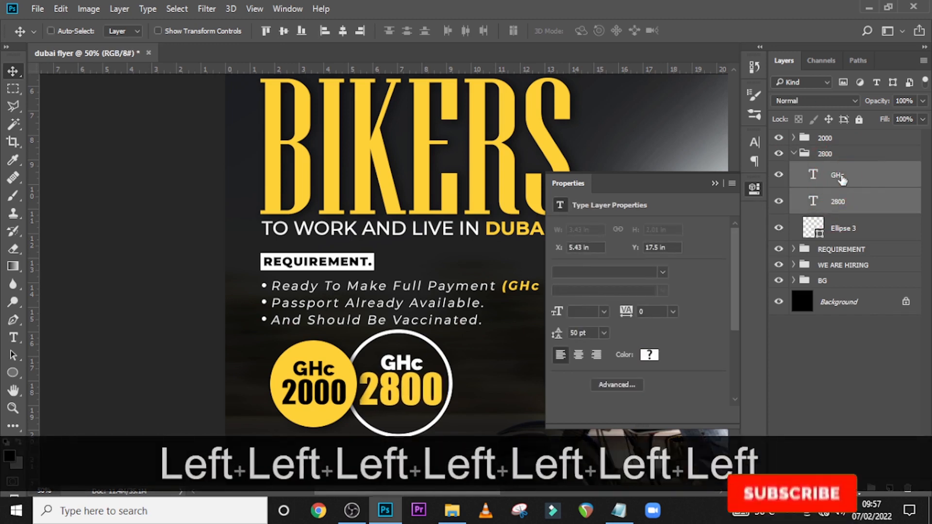
# Scale the white ring to about 105% and nudge it left and down to about X 334, Y 1148 px around the GHc 2800 text.
pyautogui.click(855, 230)
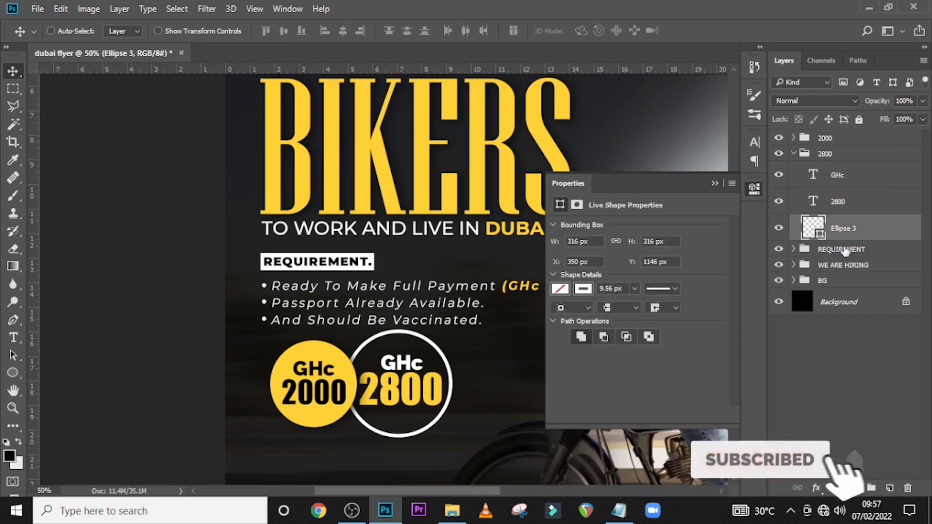
pyautogui.hotkey('ctrl', 't')
pyautogui.moveTo(453, 437); pyautogui.dragTo(458, 441)
pyautogui.press('Left')
pyautogui.press('Left')
pyautogui.press('Left')
pyautogui.press('Left')
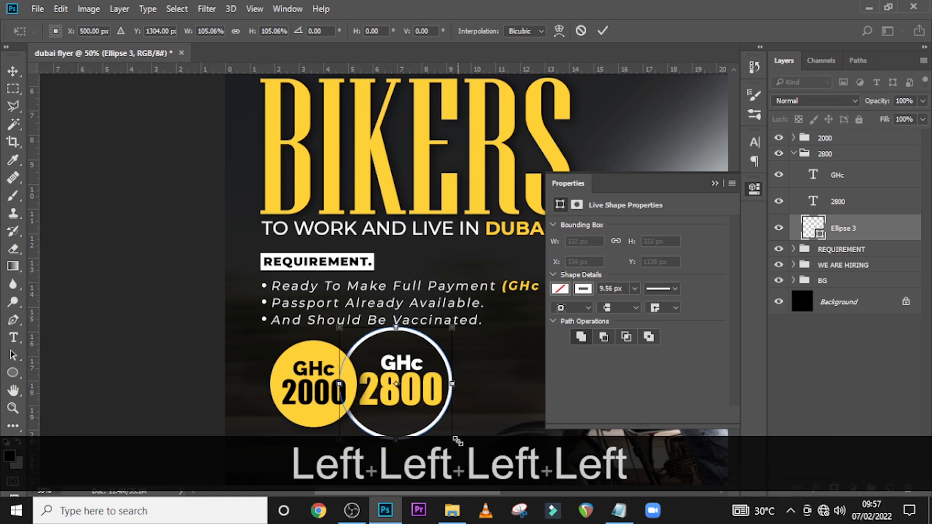
pyautogui.press('Down')
pyautogui.press('Down')
pyautogui.press('Down')
pyautogui.press('Down')
pyautogui.press('Down')
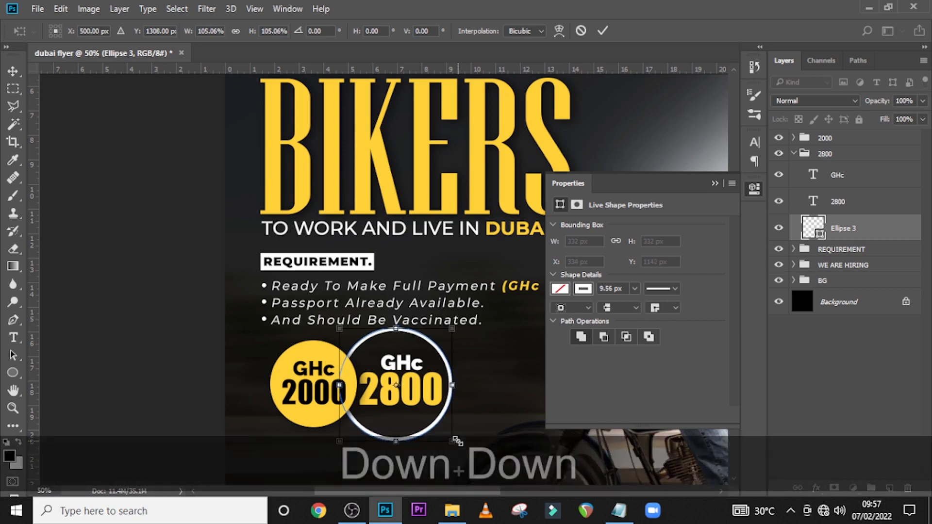
pyautogui.press('Down')
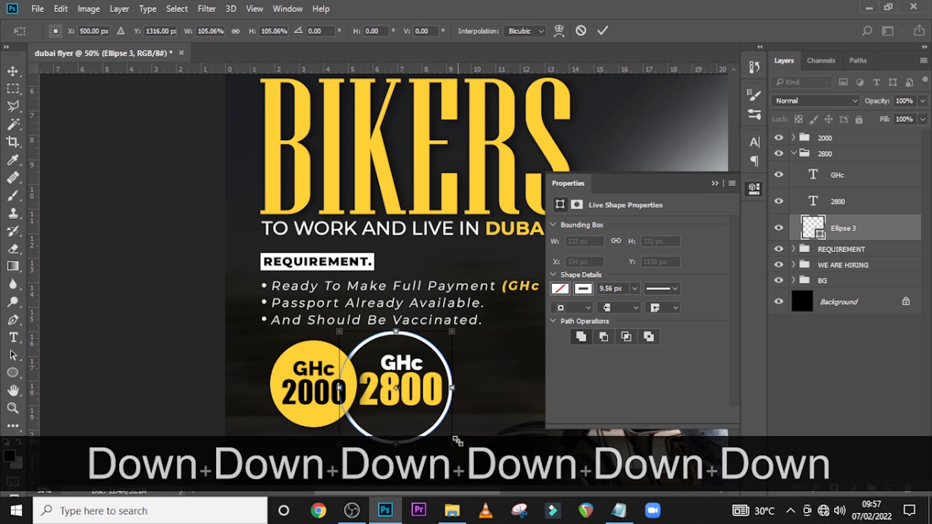
pyautogui.press('Up')
pyautogui.press('Return')
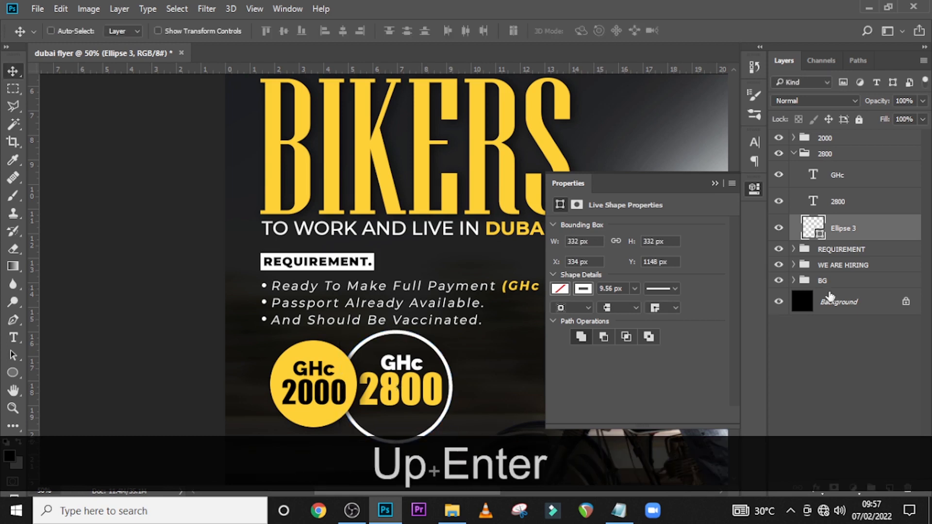
# Collapse the 2800 group and move it together with the 2000 group slightly down, away from the requirement list.
pyautogui.click(794, 153)
pyautogui.keyDown('ctrl'); pyautogui.click(855, 142); pyautogui.keyUp('ctrl')
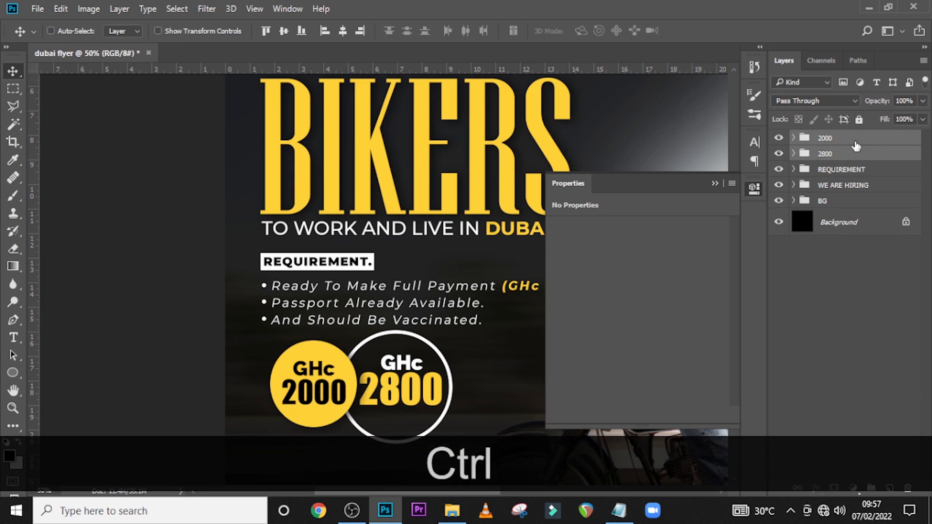
pyautogui.hotkey('shift', 'Down')
pyautogui.hotkey('shift', 'Down')
pyautogui.hotkey('shift', 'Down')
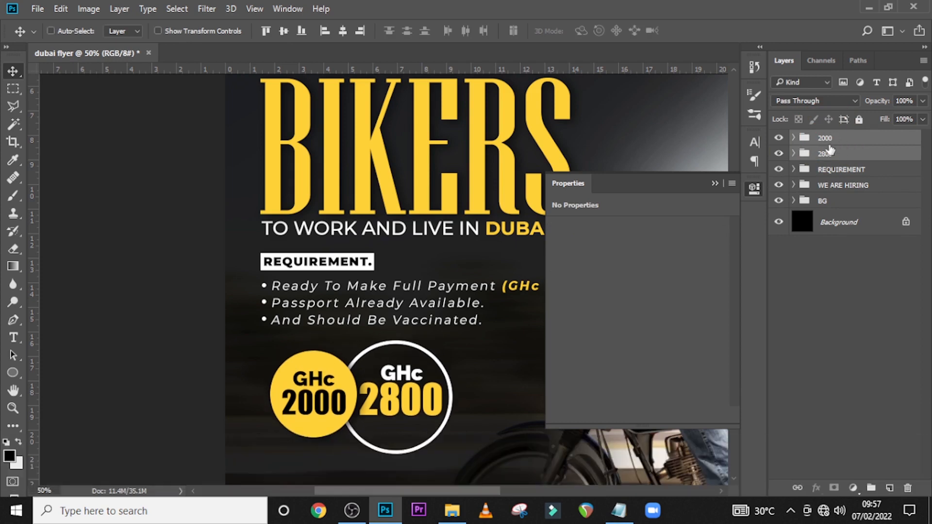
# Expand the 2000 group, select its yellow circle layer and start a black Impact path text on the circle's lower-left edge.
pyautogui.scroll(-5, 466, 393)
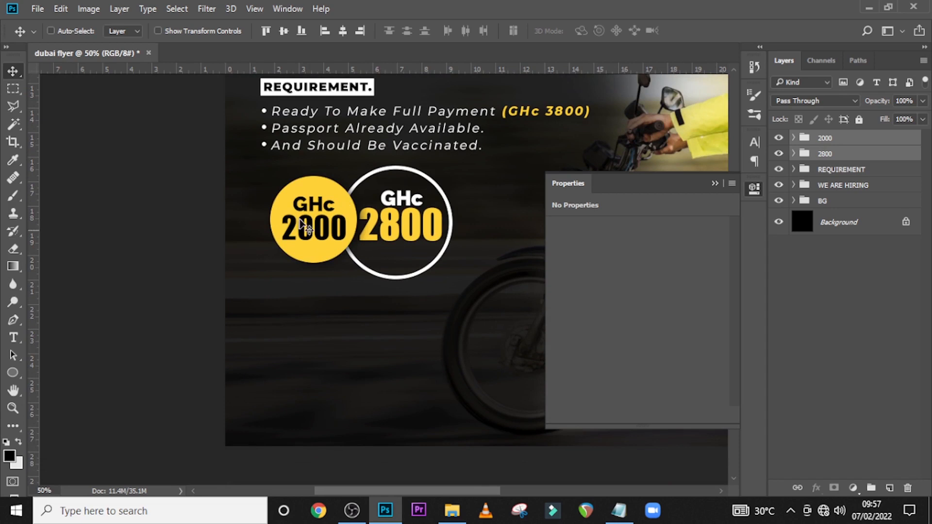
pyautogui.click(792, 139)
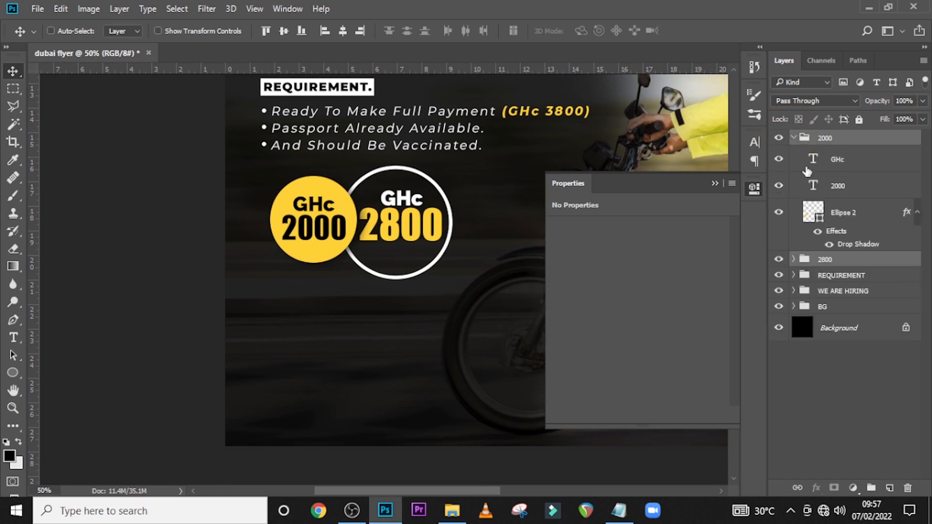
pyautogui.click(813, 217)
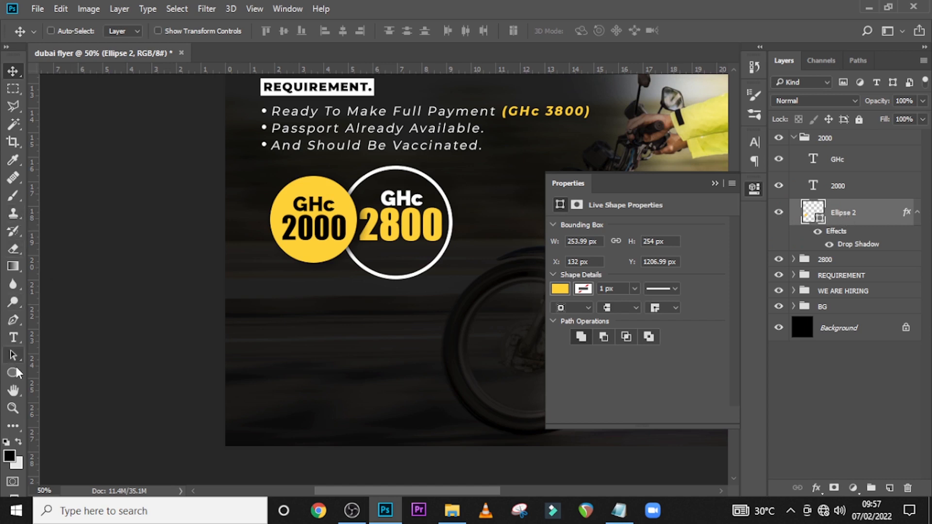
pyautogui.click(14, 338)
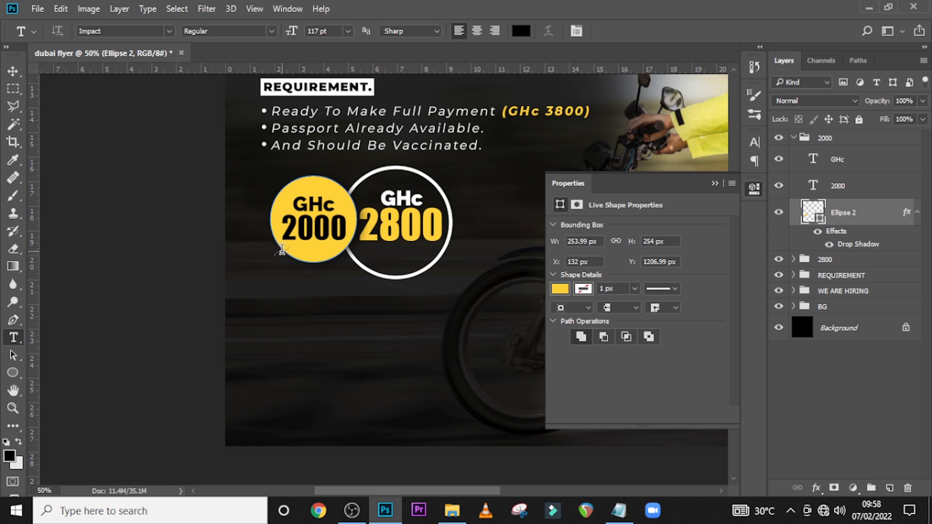
pyautogui.click(282, 249)
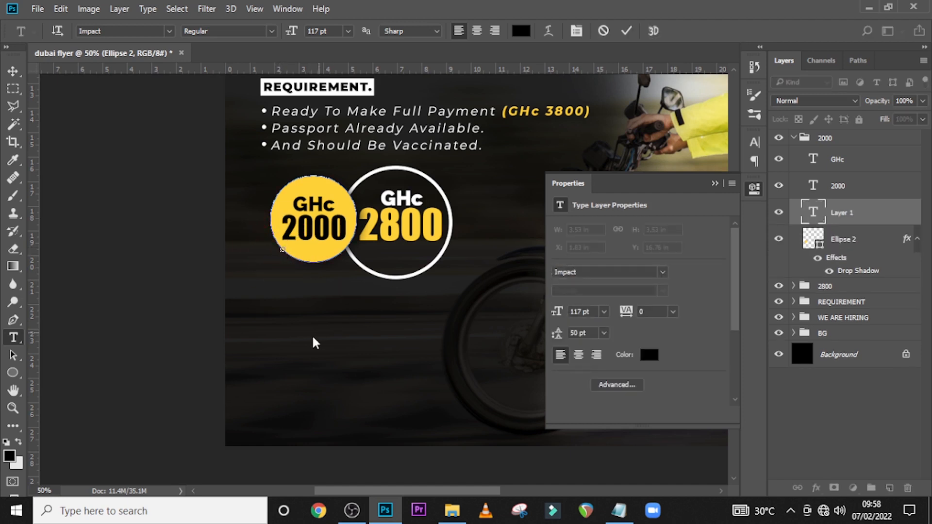
# Copy "salary range" from the 83.txt note in Notepad and paste it into the path text around the yellow circle in Photoshop.
pyautogui.click(624, 516)
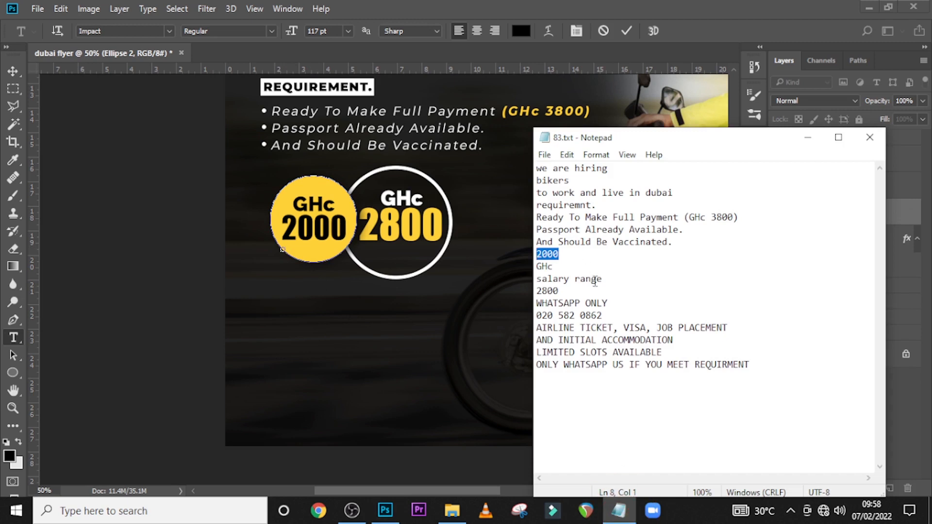
pyautogui.moveTo(603, 280); pyautogui.dragTo(536, 279)
pyautogui.hotkey('ctrl', 'c')
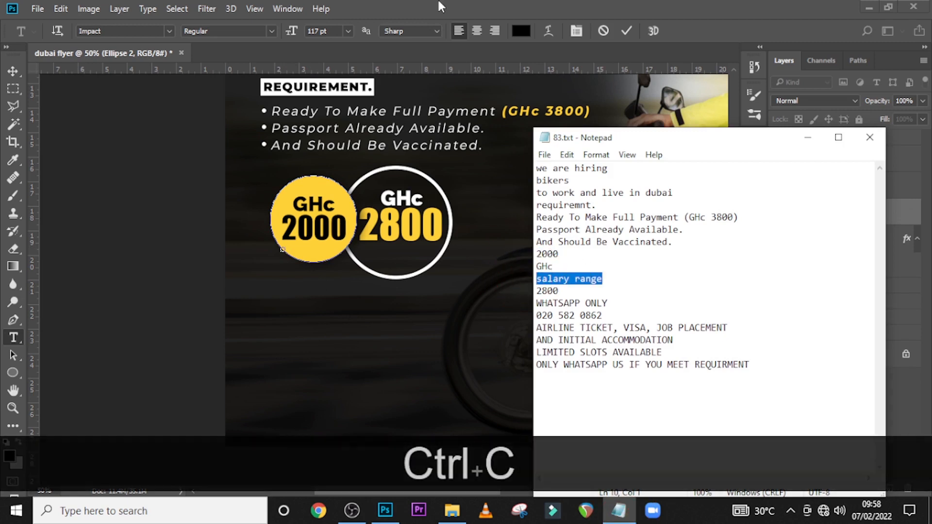
pyautogui.click(447, 6)
pyautogui.hotkey('ctrl', 'v')
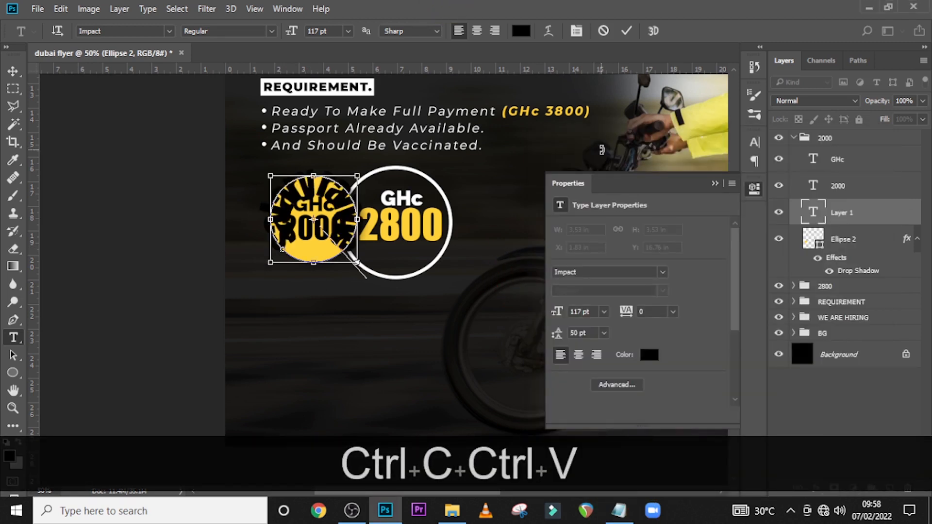
pyautogui.click(853, 222)
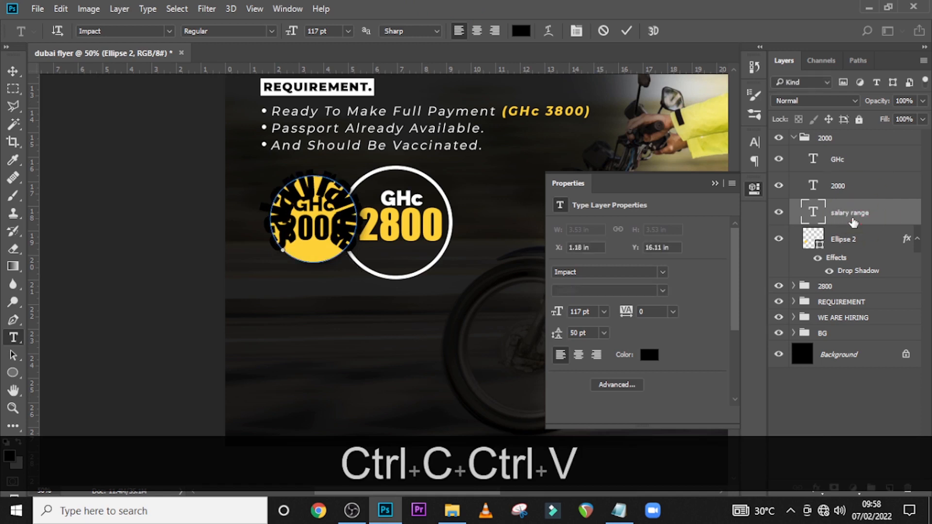
# Set the salary range text's font to Raleway and its size to 32 pt.
pyautogui.click(753, 146)
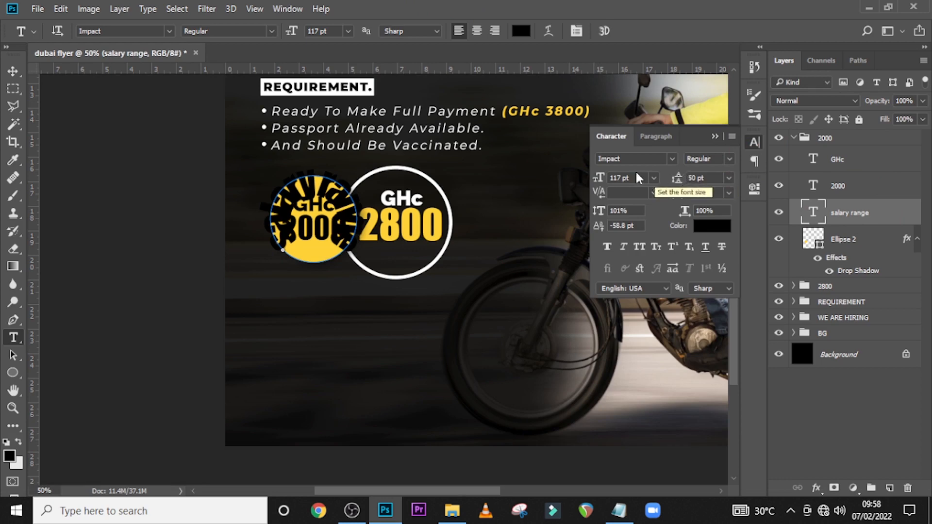
pyautogui.click(673, 159)
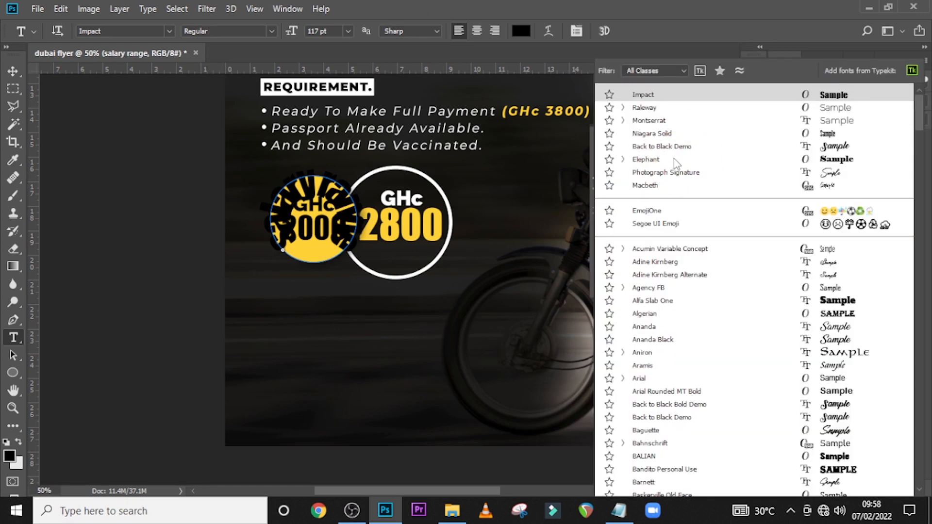
pyautogui.click(645, 106)
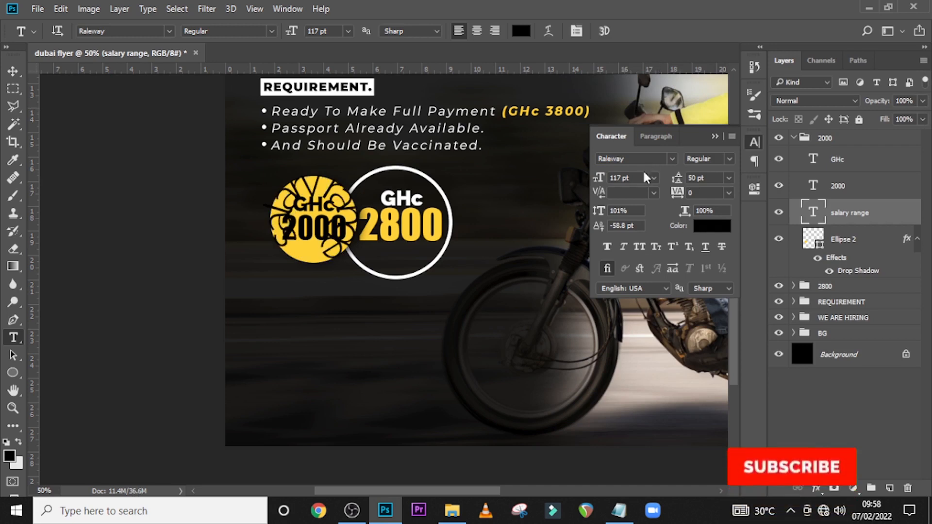
pyautogui.click(626, 178)
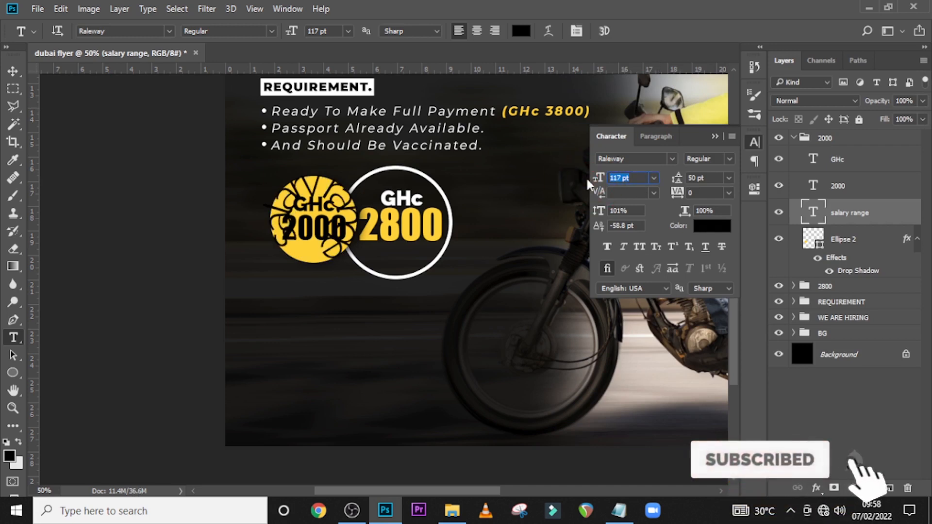
pyautogui.write('32')
pyautogui.press('Return')
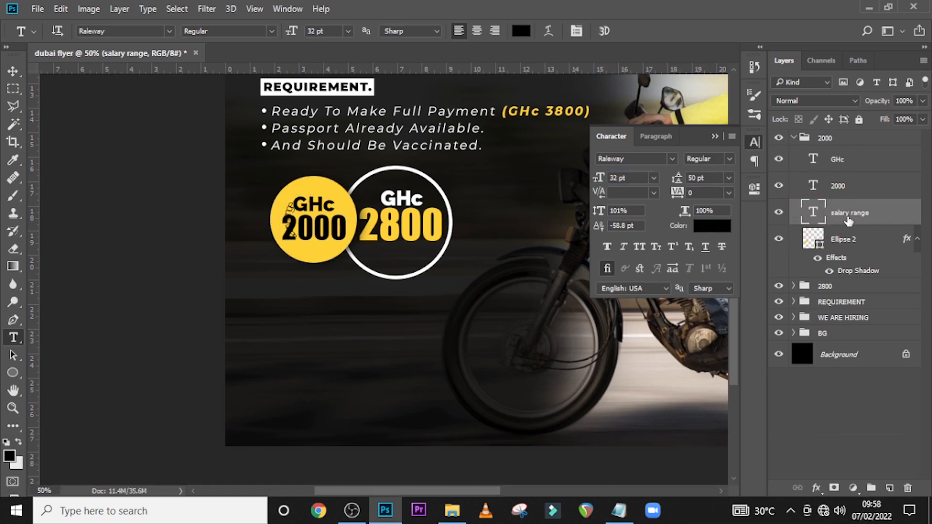
# Enlarge the salary range text path about its centre to bring the text outside the yellow circle, and reset the font size to 32 pt.
pyautogui.hotkey('ctrl', 't')
pyautogui.moveTo(358, 263); pyautogui.dragTo(418, 303)
pyautogui.hotkey('alt', 'shift', 'Return')
pyautogui.click(641, 176)
pyautogui.write('32')
pyautogui.press('Return')
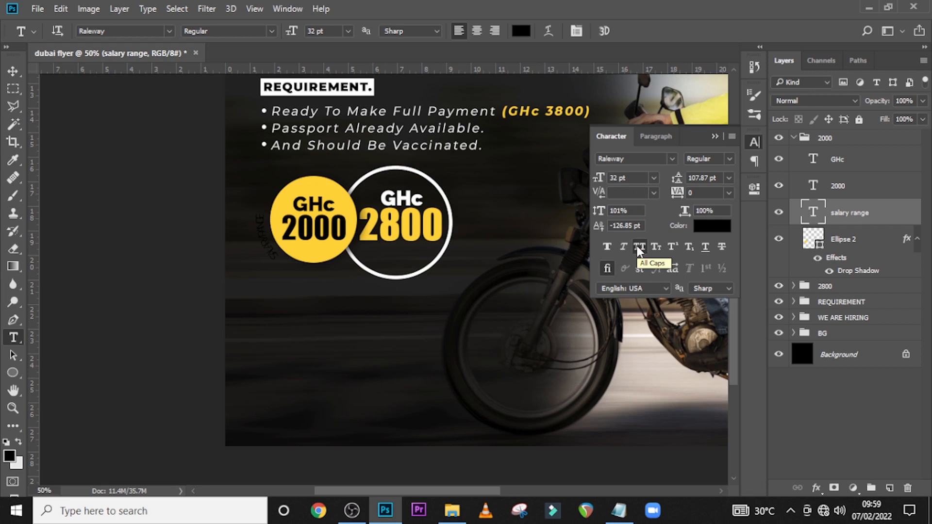
# Format the salary range text in all caps with 400 tracking and white colour ffffff.
pyautogui.click(639, 248)
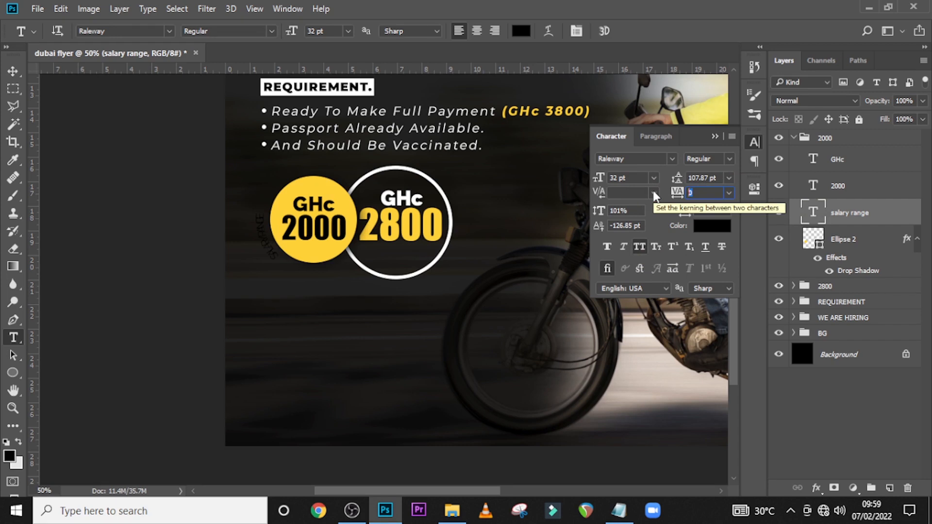
pyautogui.write('400')
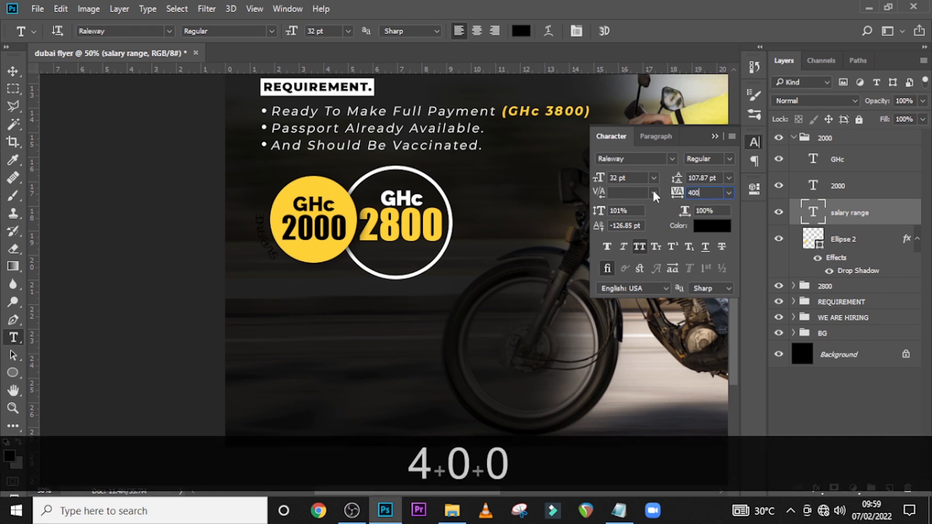
pyautogui.press('Return')
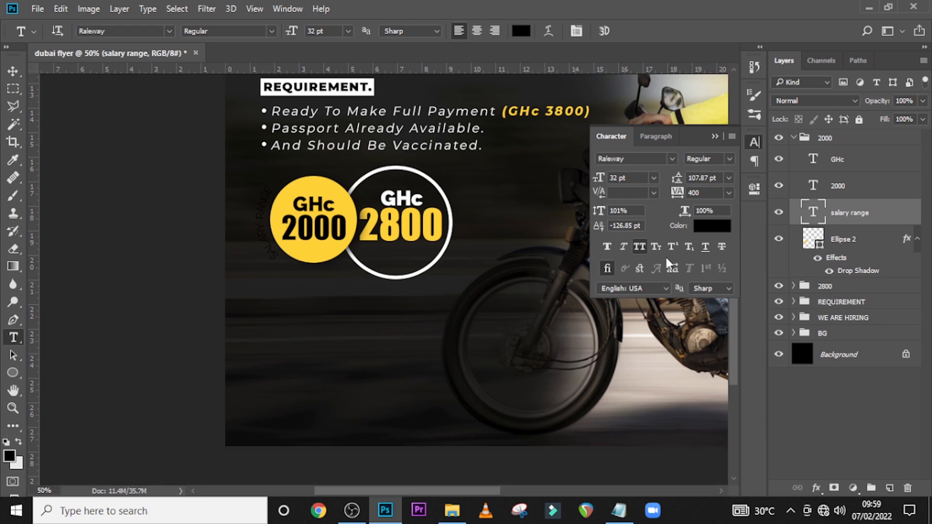
pyautogui.click(717, 226)
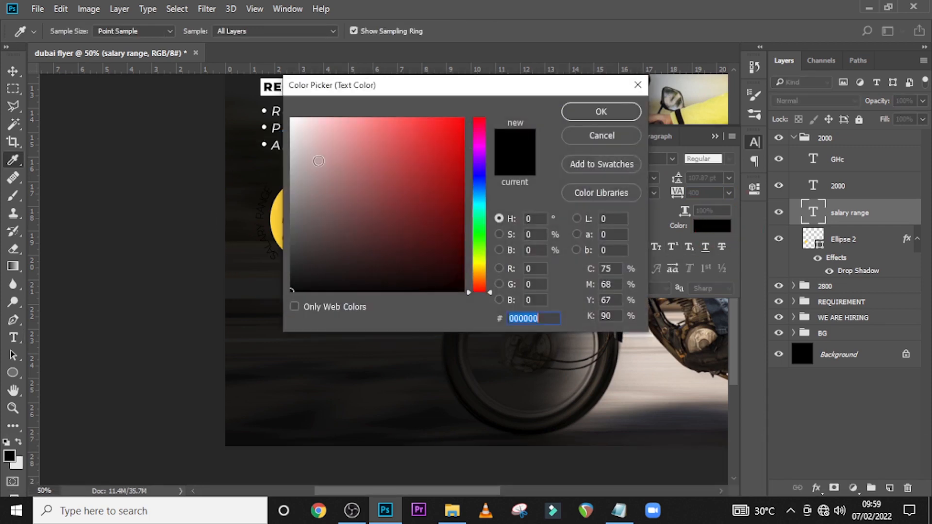
pyautogui.write('ffffff')
pyautogui.click(606, 114)
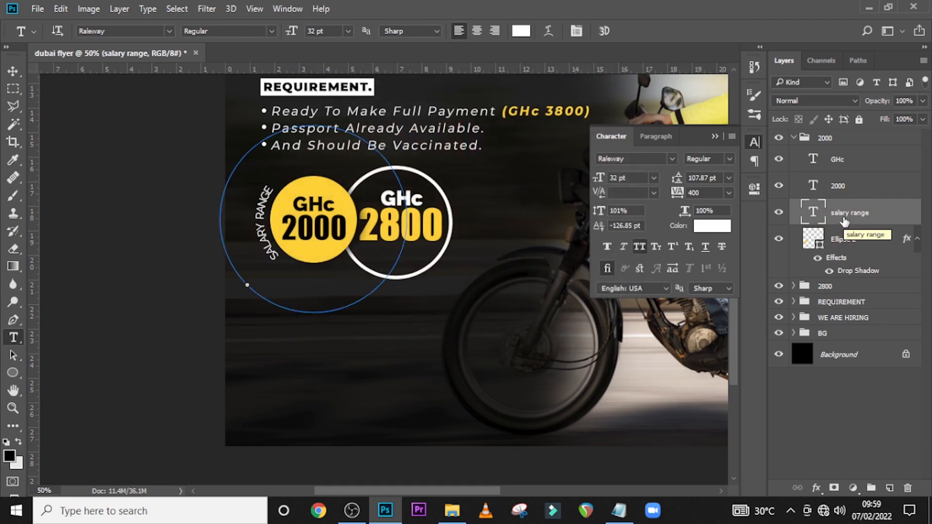
# Scale the salary range text path to about 88.7% about its centre and nudge it horizontally to X 255 px.
pyautogui.press('v')
pyautogui.press('Right')
pyautogui.press('Right')
pyautogui.press('Right')
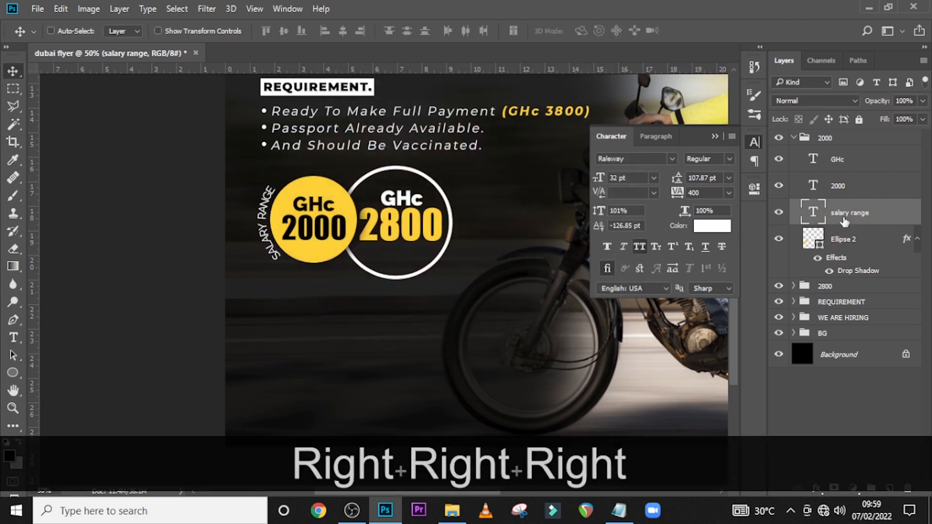
pyautogui.hotkey('ctrl', 't')
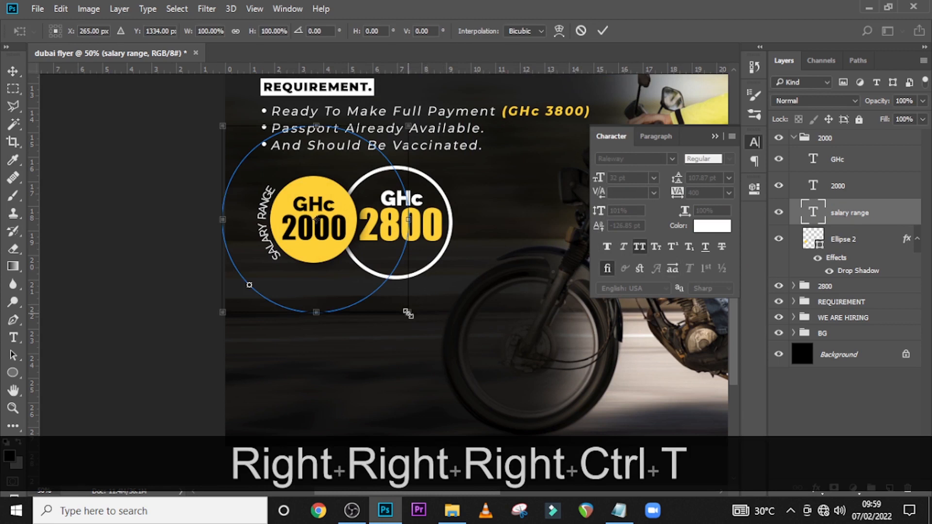
pyautogui.moveTo(408, 312); pyautogui.dragTo(398, 302)
pyautogui.press('Left')
pyautogui.press('Left')
pyautogui.press('Left')
pyautogui.press('Left')
pyautogui.press('Left')
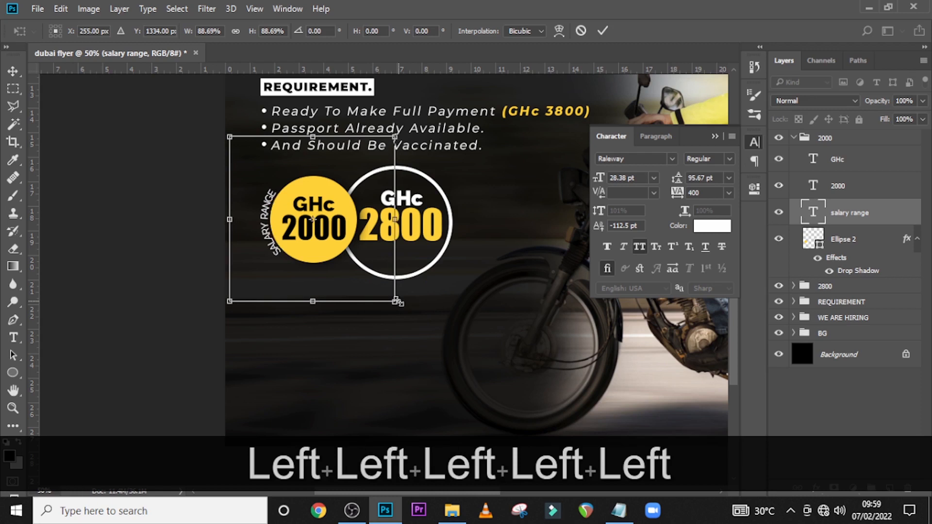
# Shrink the salary range text path further to about 82.5%, nudge it left to X 247 px and rotate it about 4.7°.
pyautogui.moveTo(399, 304); pyautogui.dragTo(391, 301)
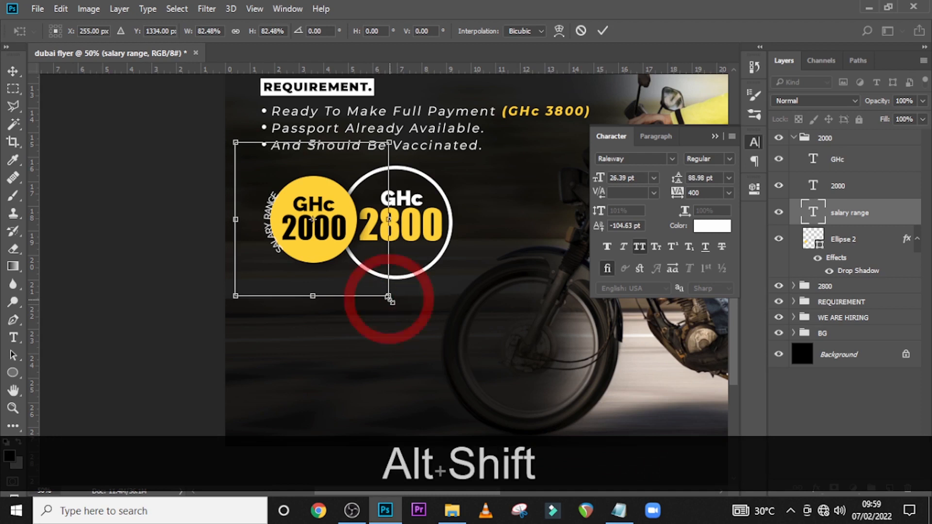
pyautogui.press('Left')
pyautogui.press('Left')
pyautogui.press('Left')
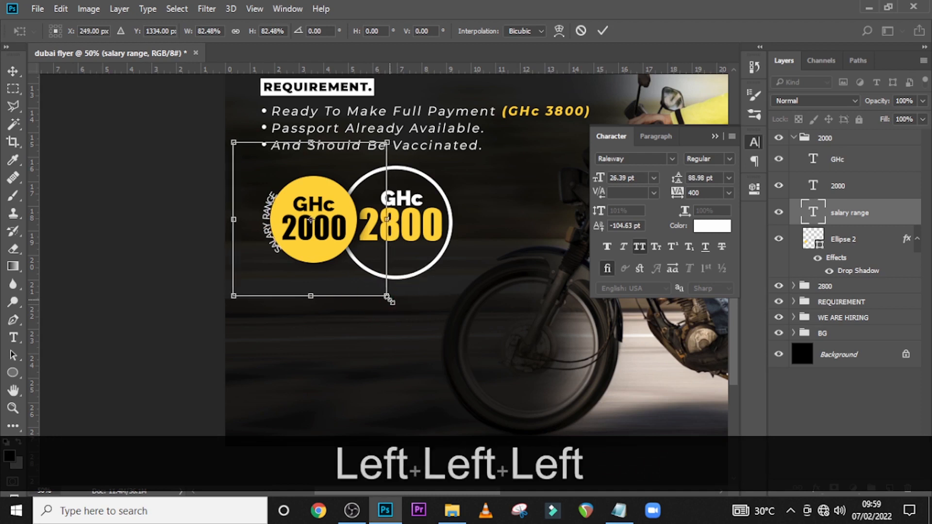
pyautogui.press('Left')
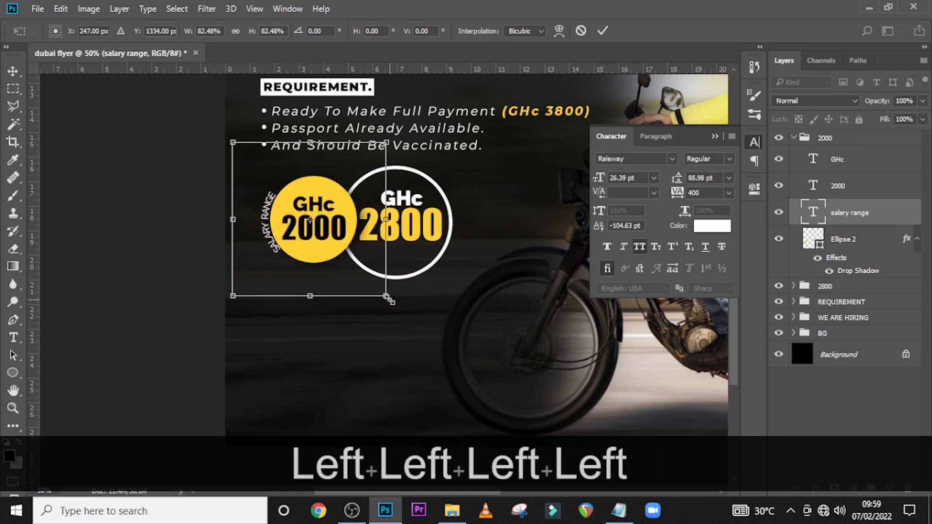
pyautogui.press('shift')
pyautogui.moveTo(454, 120); pyautogui.dragTo(412, 130)
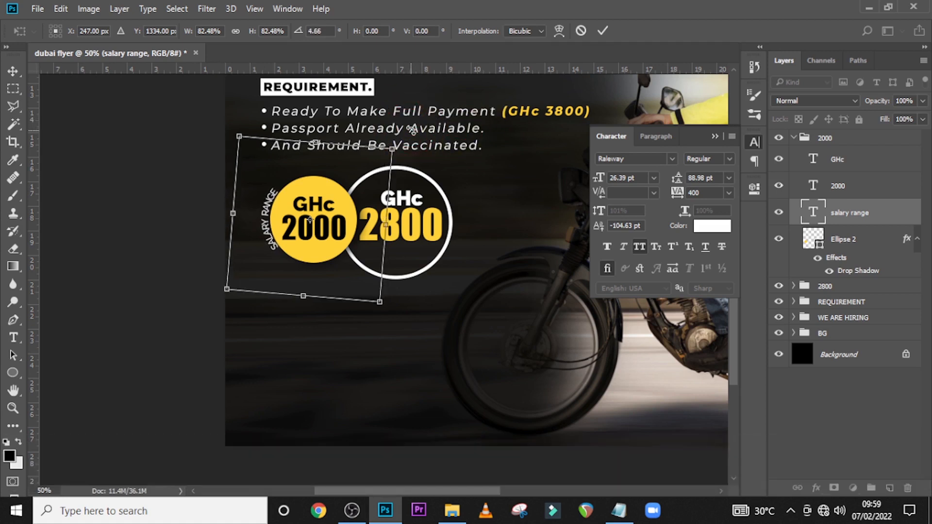
pyautogui.press('Return')
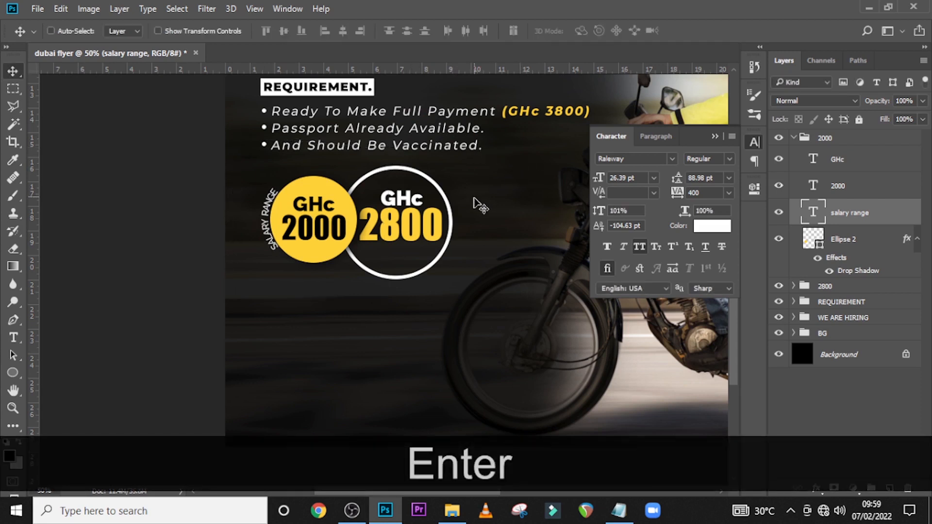
# Set the salary range text to 32 pt and widen its tracking, trying 500 before settling on 600.
pyautogui.click(640, 178)
pyautogui.write('32')
pyautogui.press('Return')
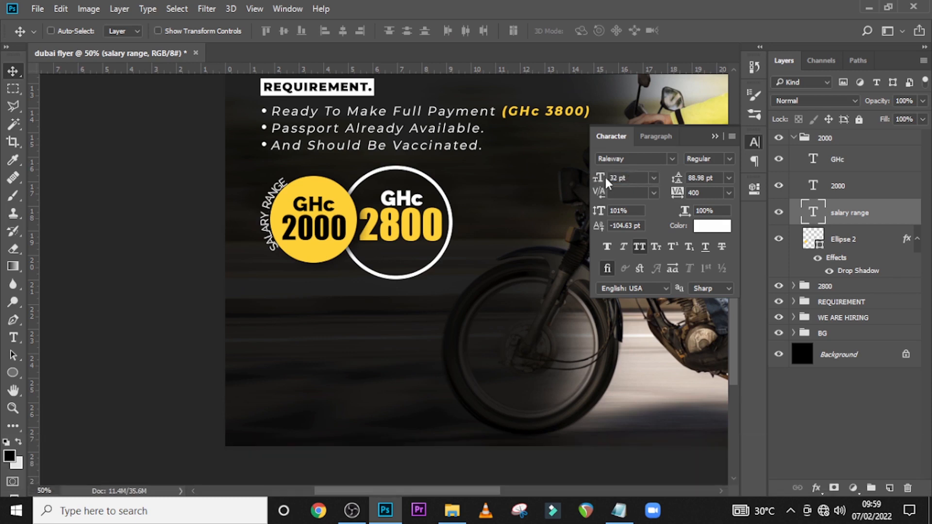
pyautogui.doubleClick(694, 193)
pyautogui.write('500')
pyautogui.press('Return')
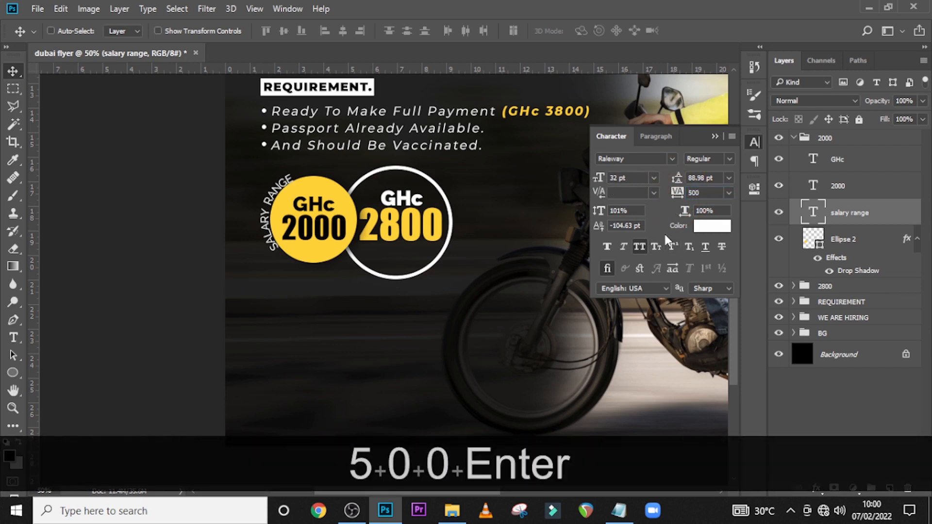
pyautogui.doubleClick(692, 192)
pyautogui.write('600')
pyautogui.press('Return')
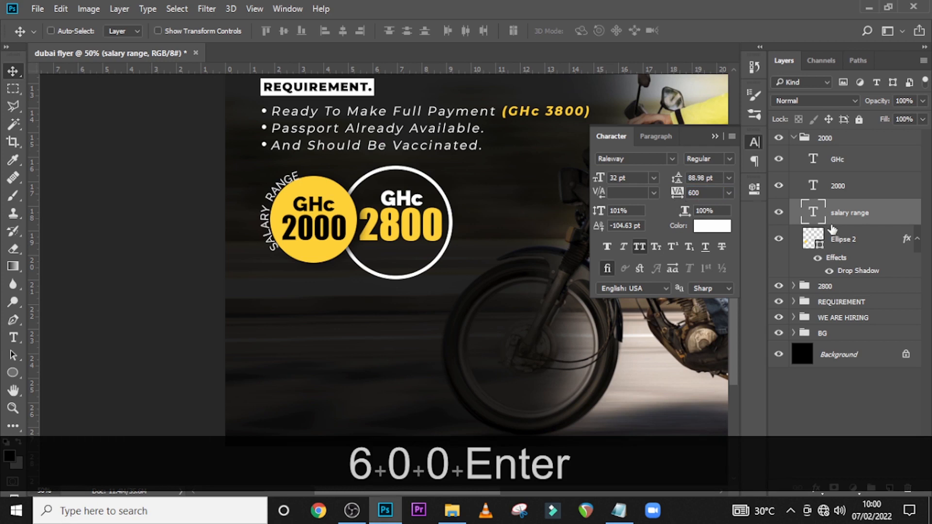
# Nudge the salary range text slightly left and up around the yellow circle, and collapse the character settings.
pyautogui.press('Left')
pyautogui.press('Left')
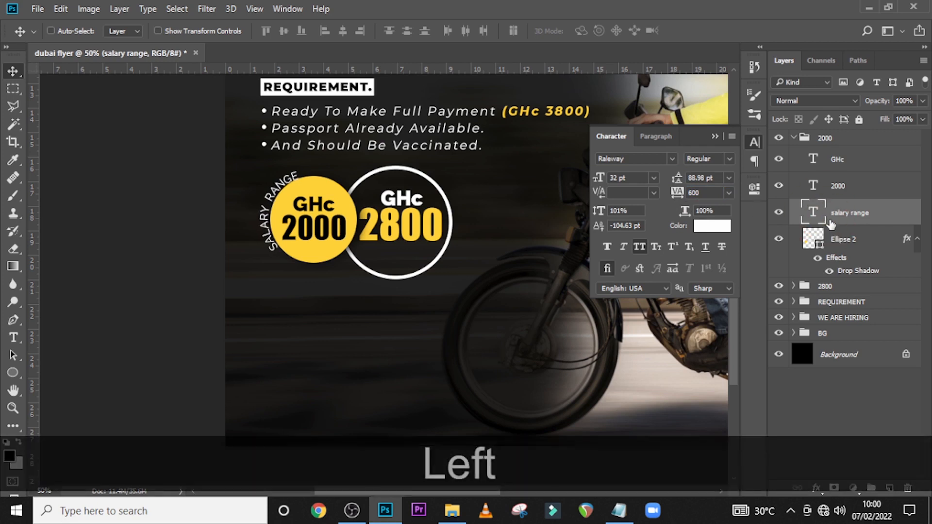
pyautogui.press('Up')
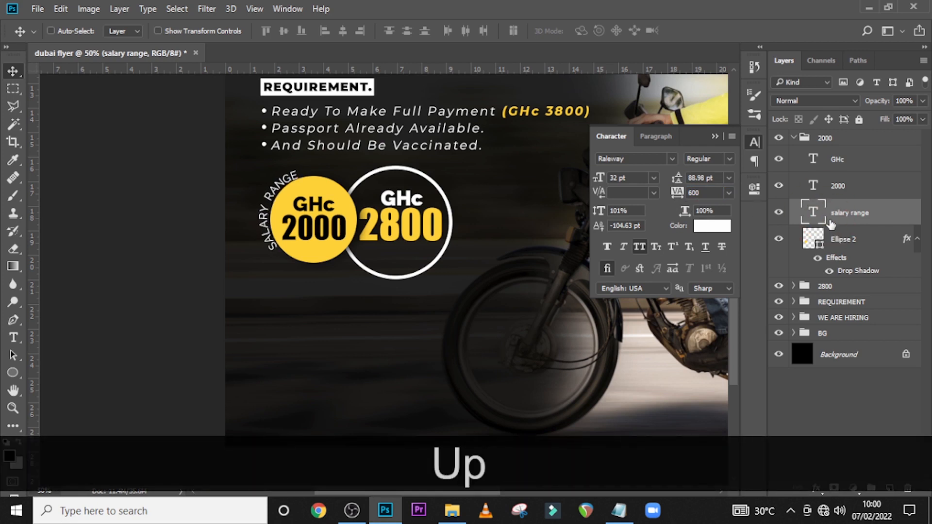
pyautogui.press('Right')
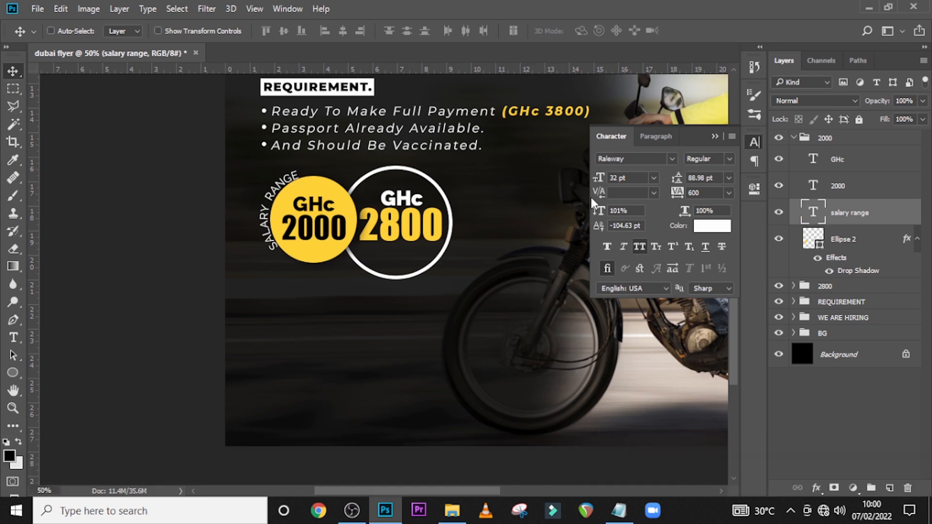
pyautogui.click(713, 137)
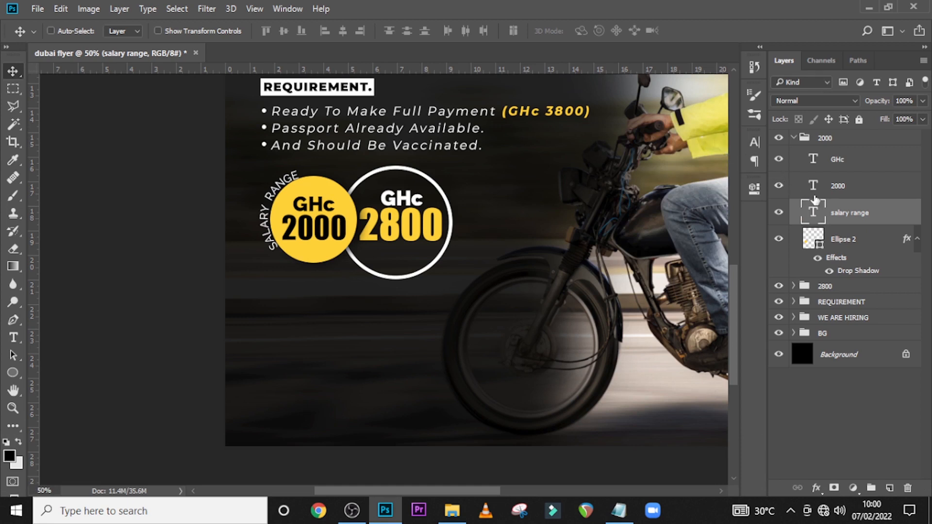
# Collapse and select the 2000 layer group, and show the guides over the lower part of the flyer.
pyautogui.click(794, 139)
pyautogui.click(825, 139)
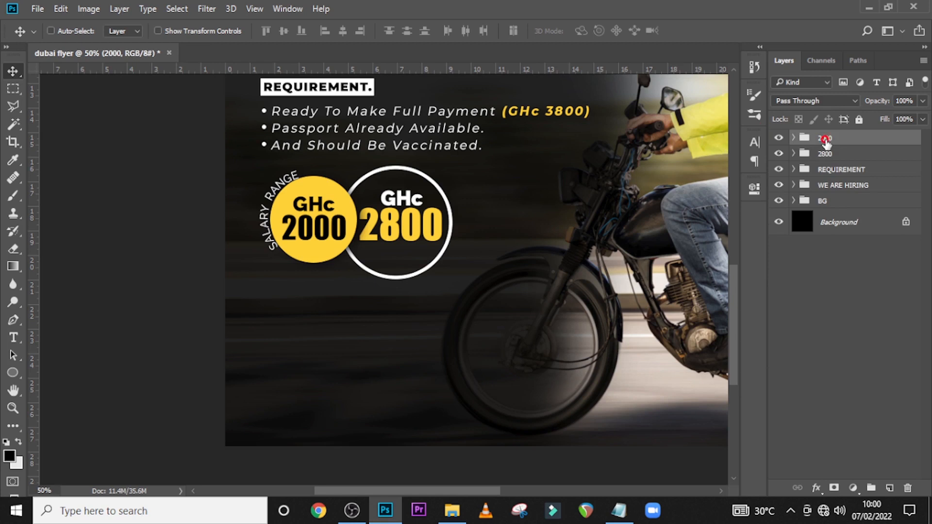
pyautogui.scroll(-2, 235, 410)
pyautogui.hotkey('ctrl', 'h')
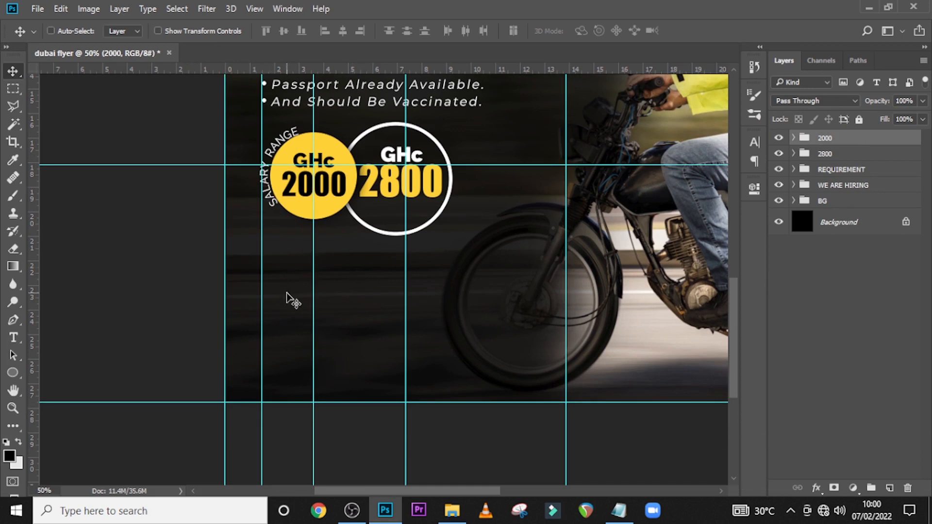
# Add a text layer below the price circles with WHATSAPP ONLY copied from the 83.txt notes.
pyautogui.press('t')
pyautogui.click(281, 272)
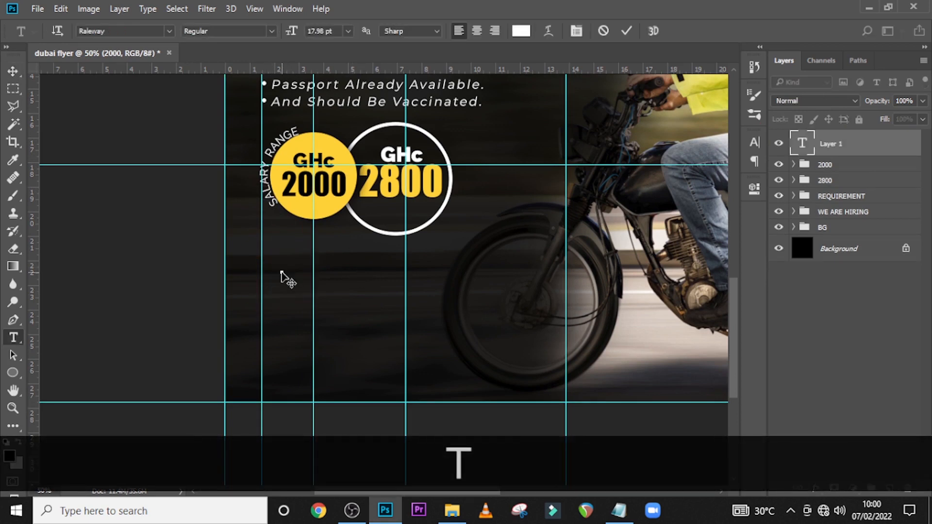
pyautogui.click(612, 518)
pyautogui.moveTo(609, 302); pyautogui.dragTo(515, 302)
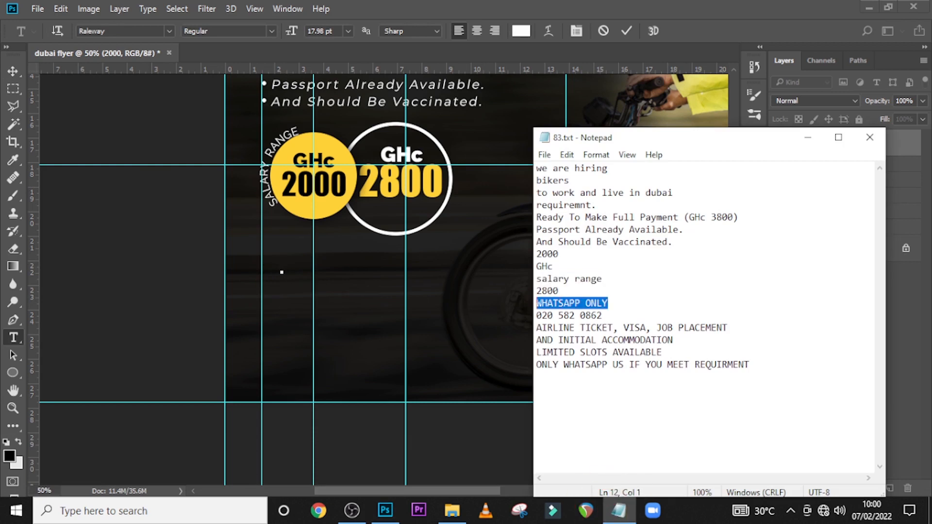
pyautogui.hotkey('ctrl', 'c')
pyautogui.click(404, 6)
pyautogui.hotkey('ctrl', 'v')
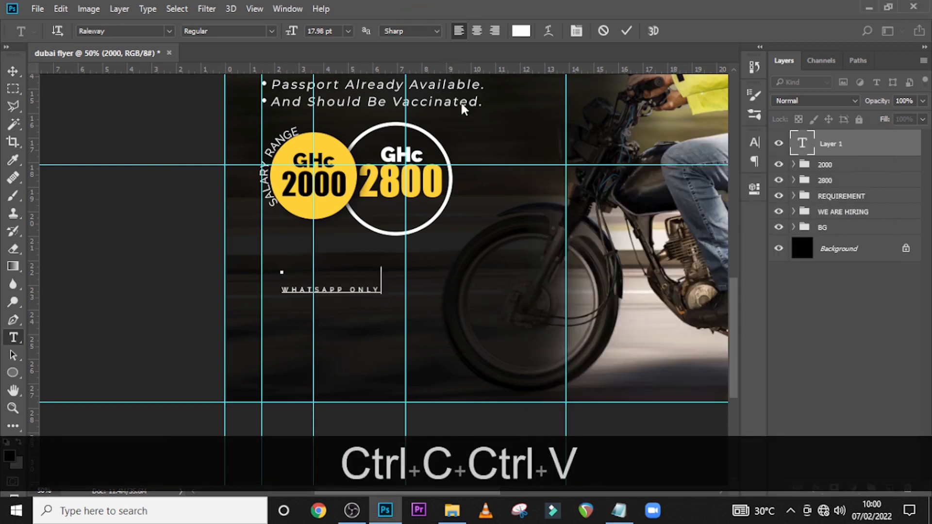
pyautogui.click(840, 145)
# Nudge the WHATSAPP ONLY text left until it aligns with the flyer's left margin guide.
pyautogui.press('v')
pyautogui.press('Left')
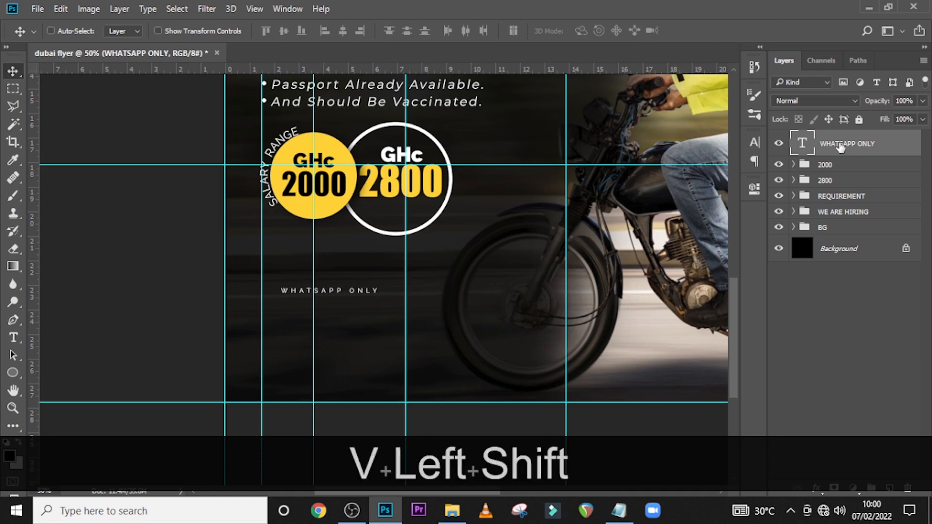
pyautogui.hotkey('shift', 'Left')
pyautogui.hotkey('shift', 'Left')
pyautogui.hotkey('shift', 'Left')
pyautogui.hotkey('shift', 'Left')
pyautogui.hotkey('shift', 'Left')
pyautogui.hotkey('shift', 'Left')
pyautogui.hotkey('shift', 'Left')
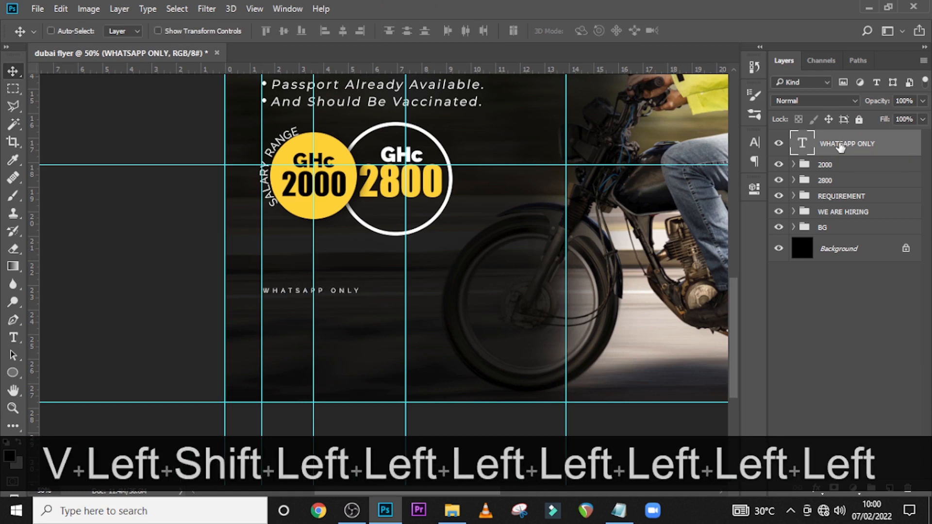
# Set the WHATSAPP ONLY text to Verdana Regular with tracking 60.
pyautogui.click(754, 143)
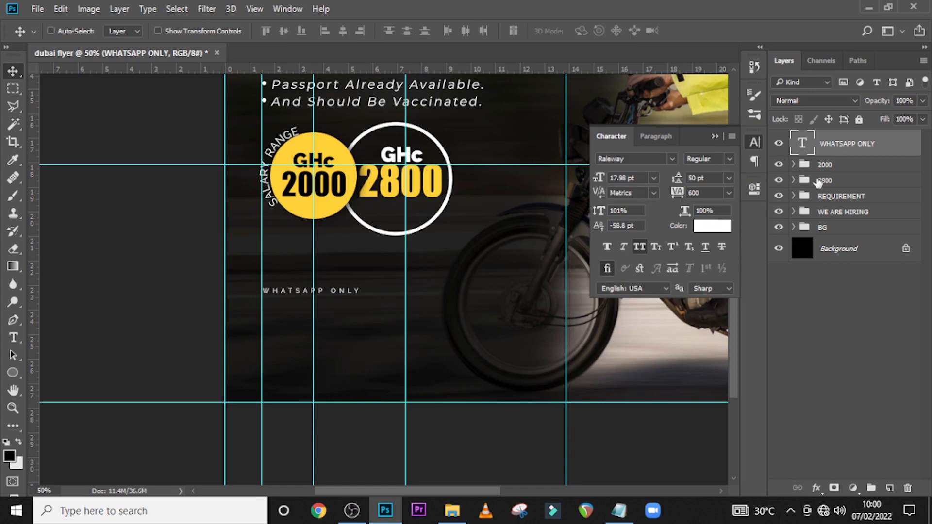
pyautogui.click(655, 156)
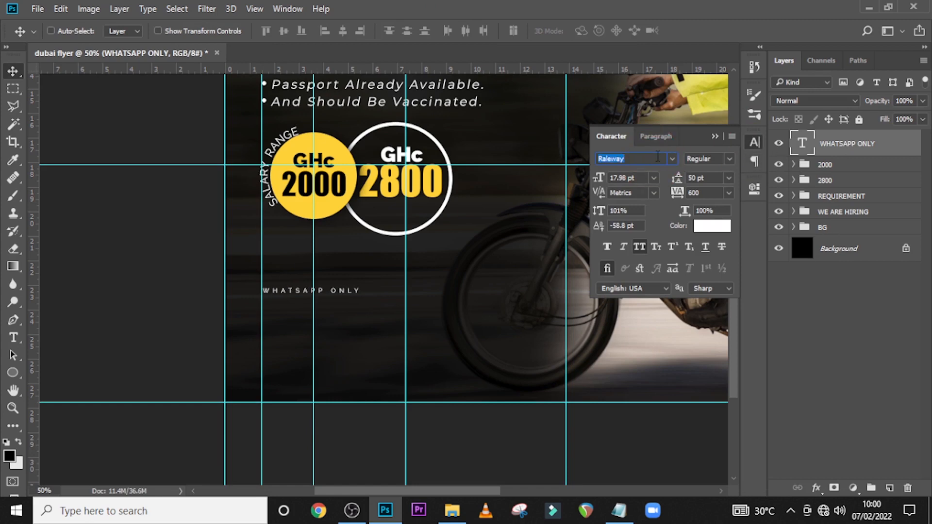
pyautogui.write('VERD')
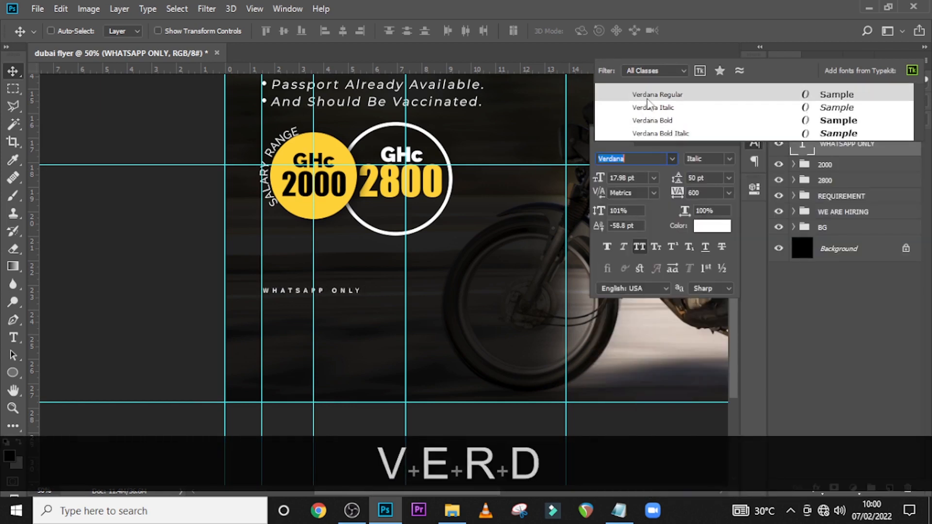
pyautogui.click(651, 95)
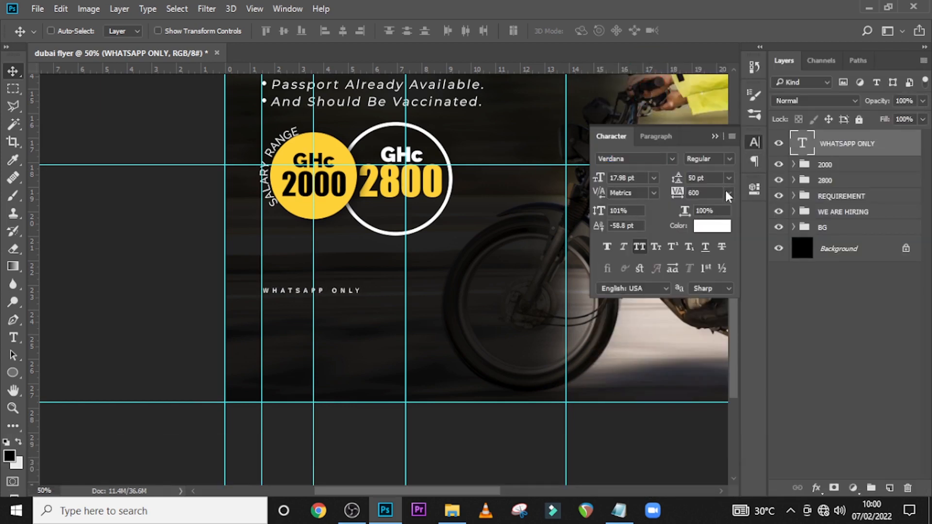
pyautogui.moveTo(677, 193); pyautogui.dragTo(660, 190)
pyautogui.write('60')
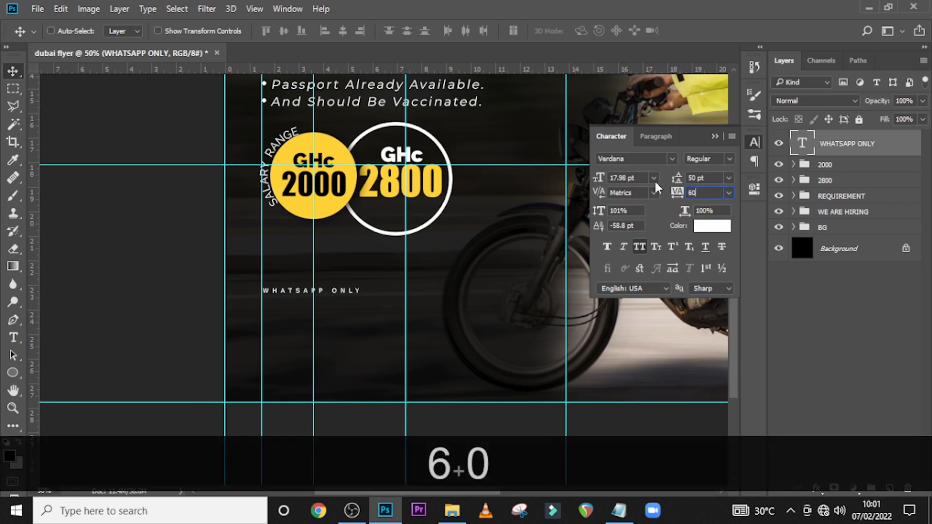
pyautogui.press('Return')
# Set the WHATSAPP ONLY text to 30 pt and widen its tracking to 150.
pyautogui.moveTo(637, 178); pyautogui.dragTo(608, 178)
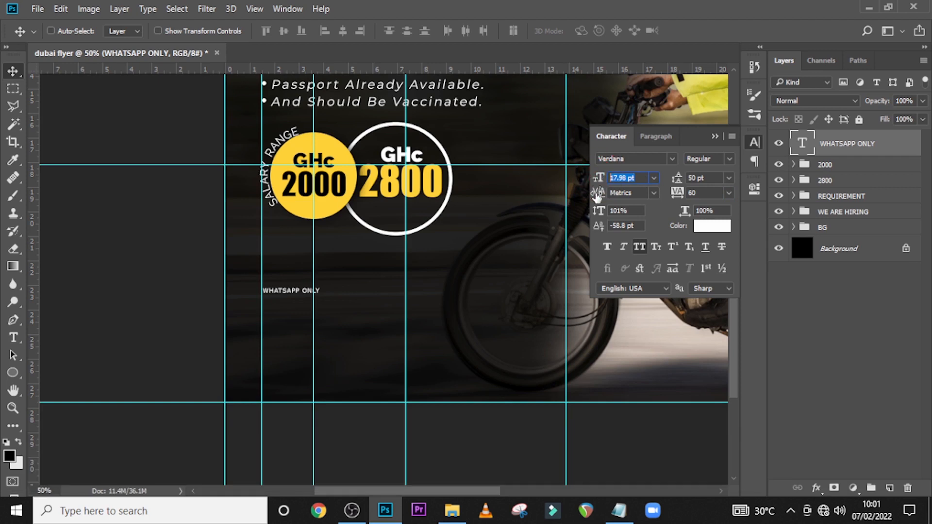
pyautogui.write('30')
pyautogui.press('Return')
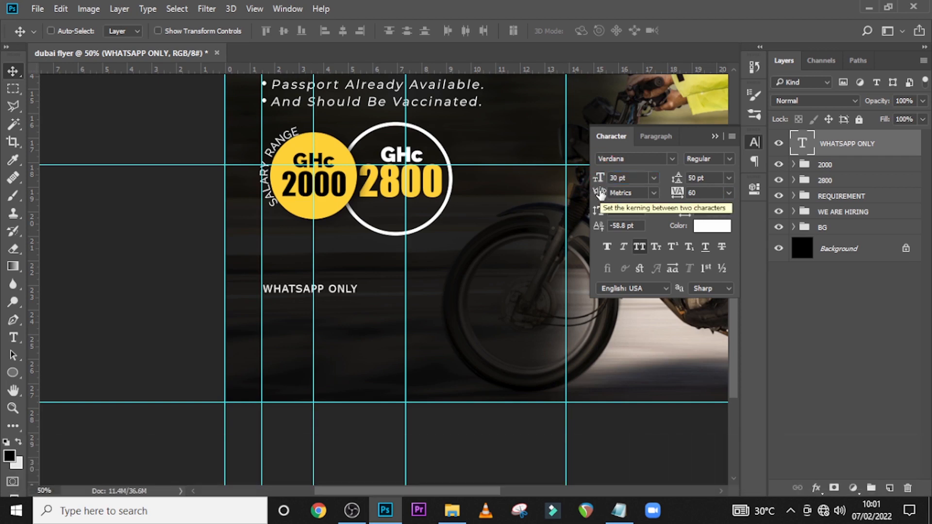
pyautogui.click(703, 193)
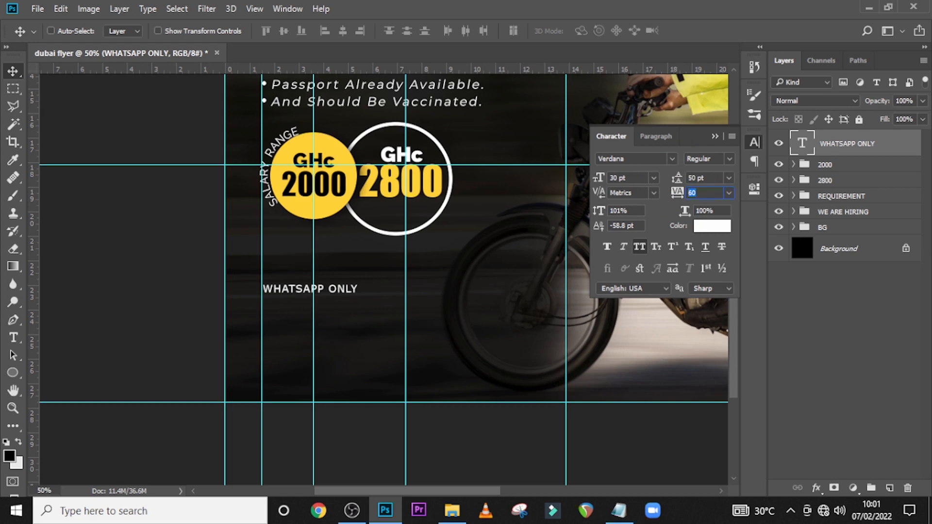
pyautogui.write('150')
pyautogui.press('Return')
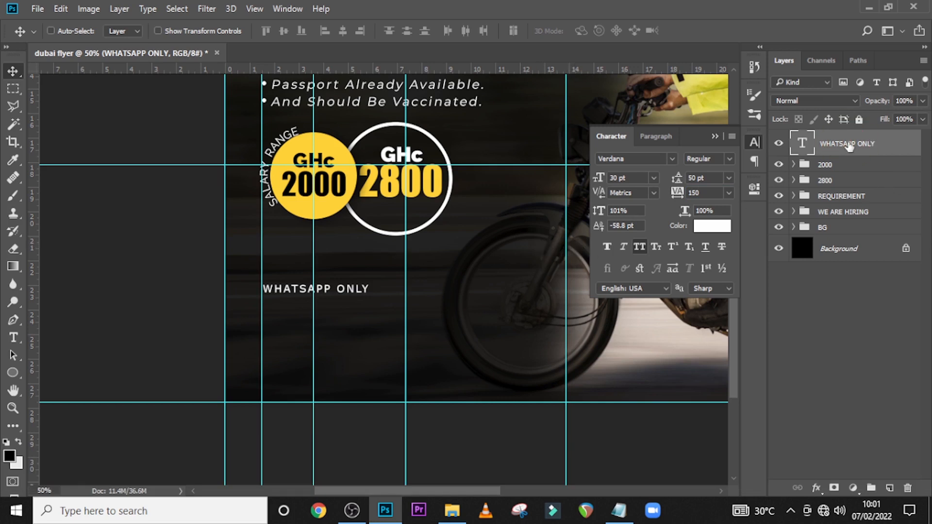
# Nudge the WHATSAPP ONLY text upward, closer to the price circles.
pyautogui.press('v')
pyautogui.hotkey('shift', 'Up')
pyautogui.hotkey('shift', 'Up')
pyautogui.hotkey('shift', 'Up')
pyautogui.hotkey('shift', 'Up')
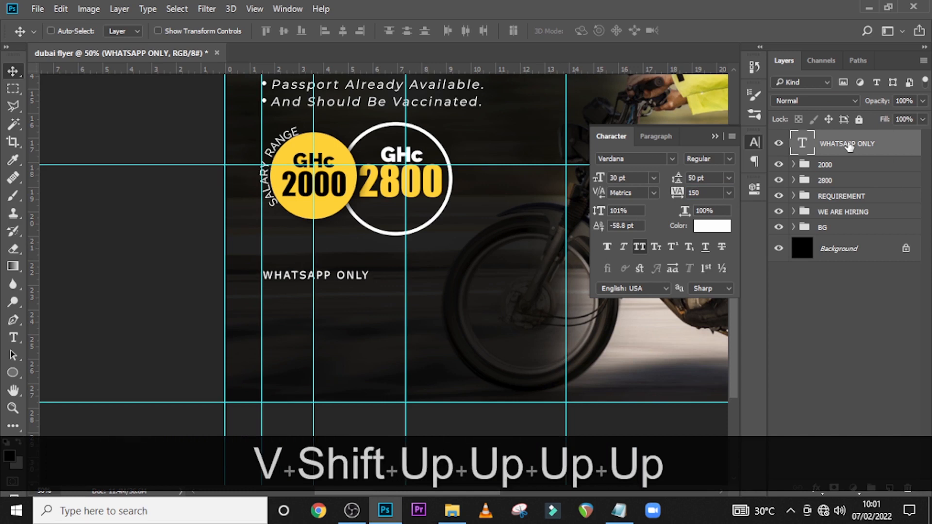
pyautogui.hotkey('shift', 'Up')
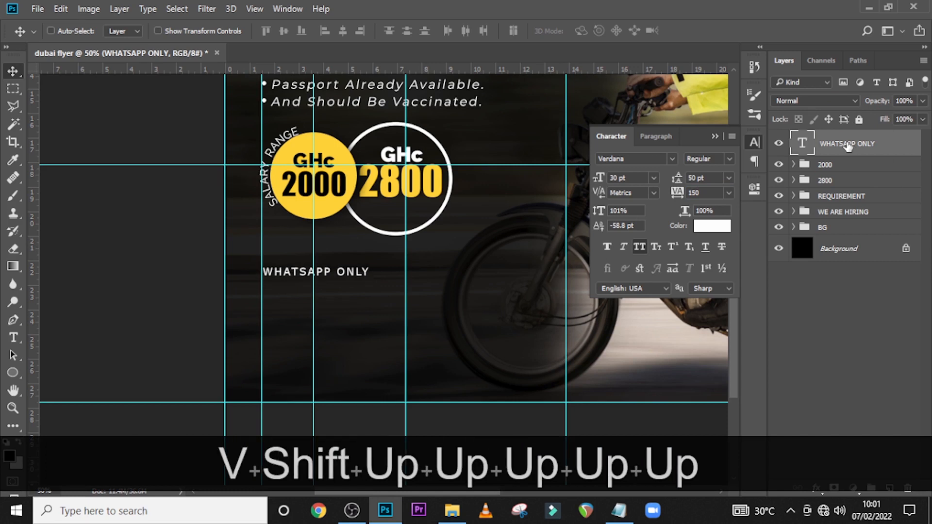
# Add a text layer under WHATSAPP ONLY containing a placeholder phone number.
pyautogui.press('t')
pyautogui.click(280, 311)
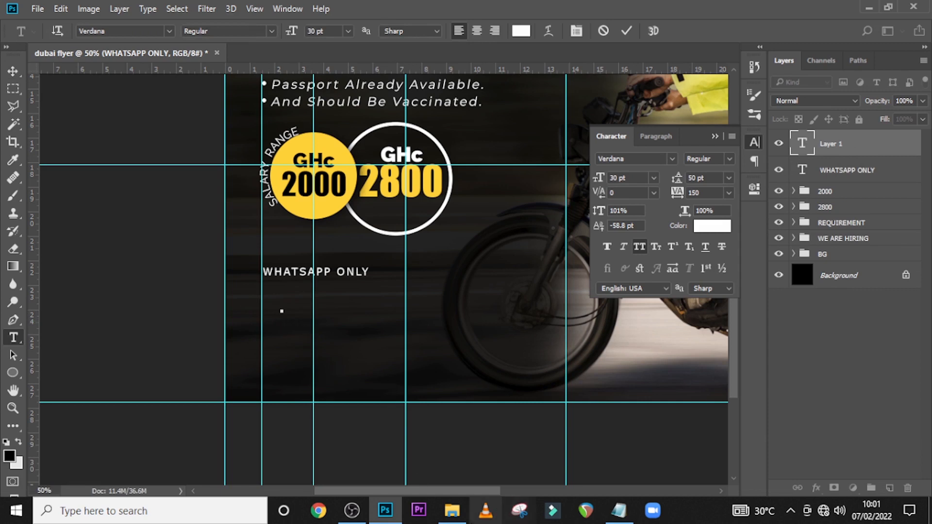
pyautogui.click(619, 511)
pyautogui.moveTo(606, 315); pyautogui.dragTo(583, 316)
pyautogui.click(512, 82)
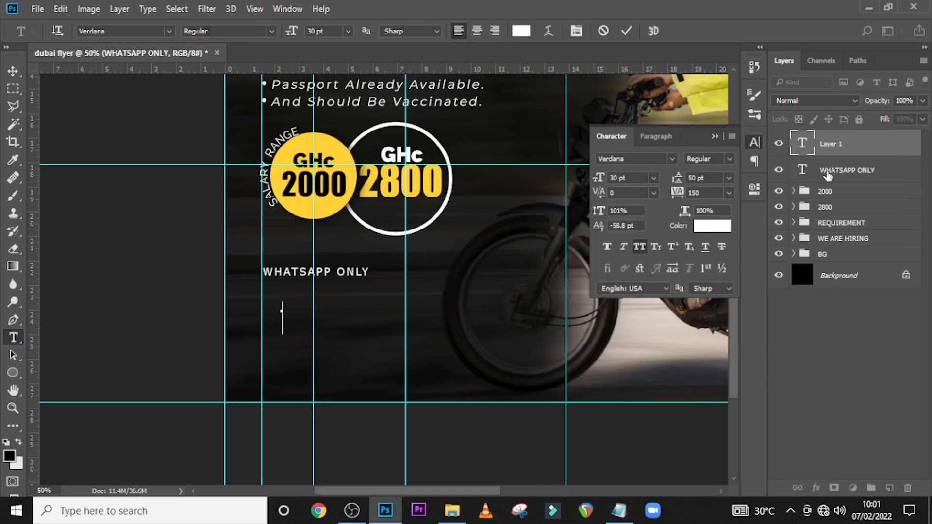
pyautogui.write('020v')
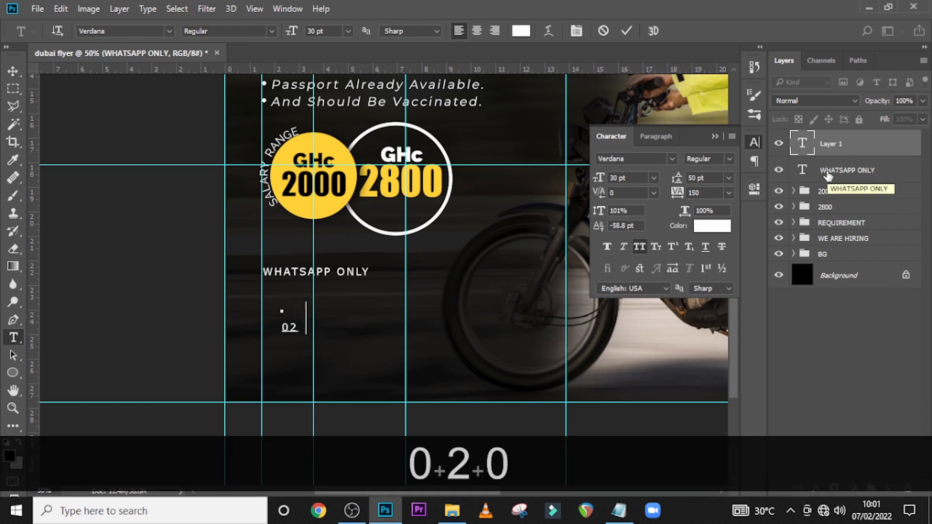
pyautogui.press('BackSpace')
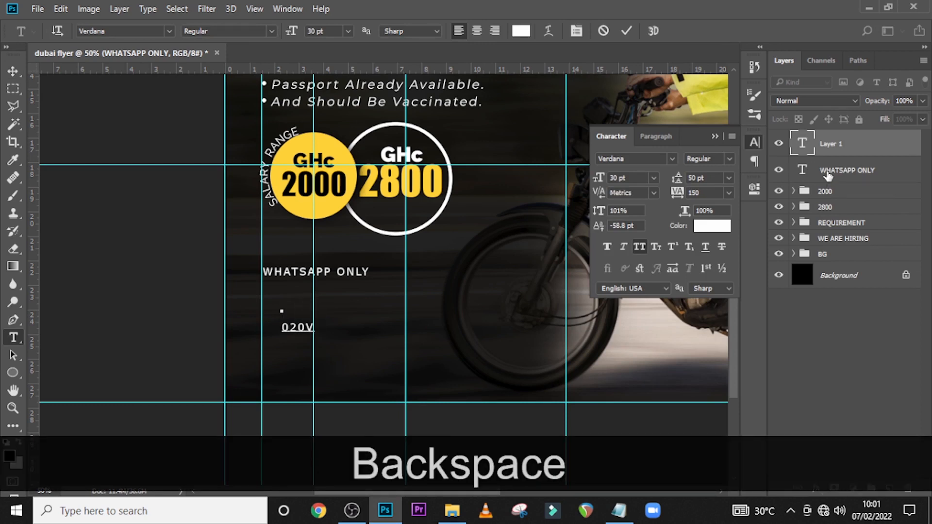
pyautogui.write('0')
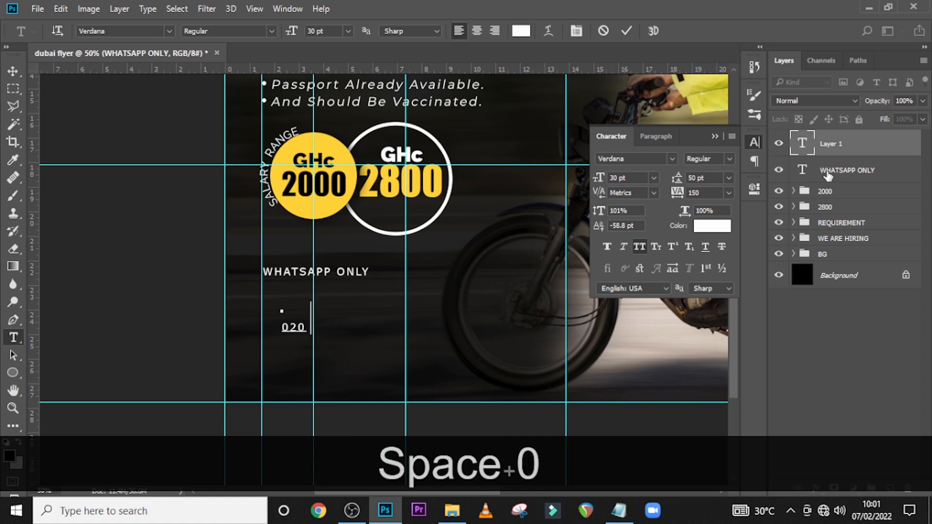
pyautogui.write('00 0000')
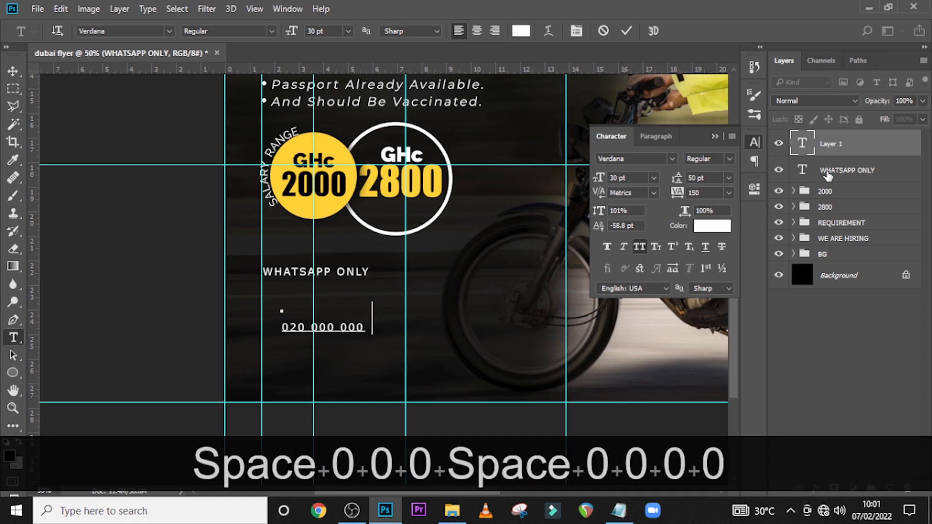
pyautogui.click(851, 142)
# Change the phone number's font to Niagara Solid after previewing other fonts such as Elephant.
pyautogui.click(673, 158)
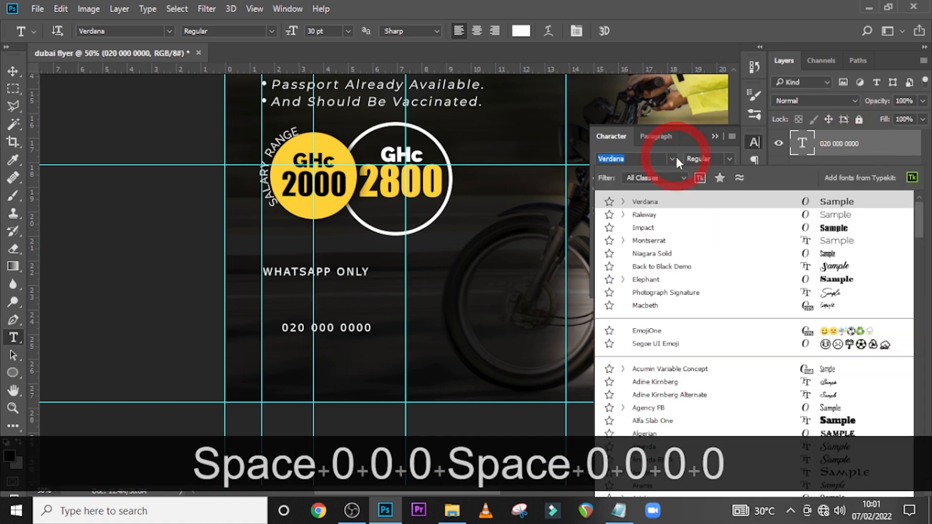
pyautogui.press('Down')
pyautogui.press('Down')
pyautogui.press('Down')
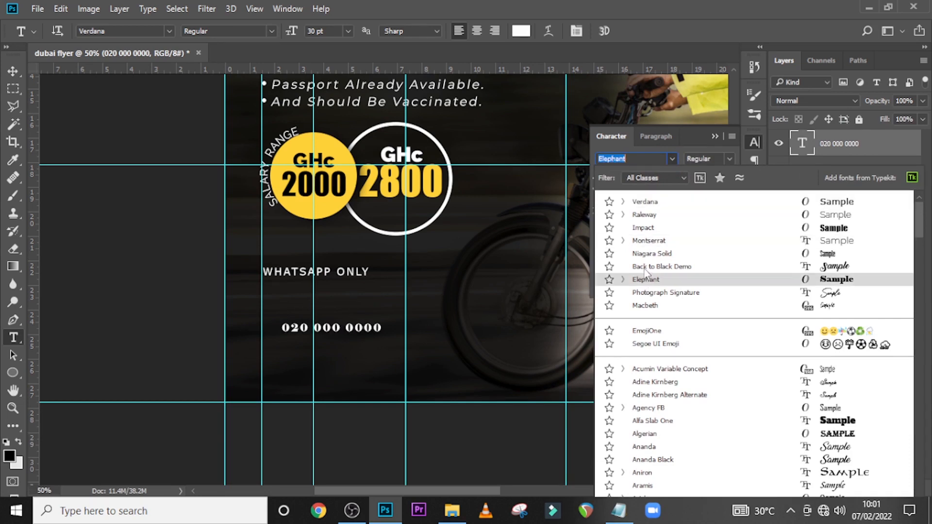
pyautogui.click(645, 253)
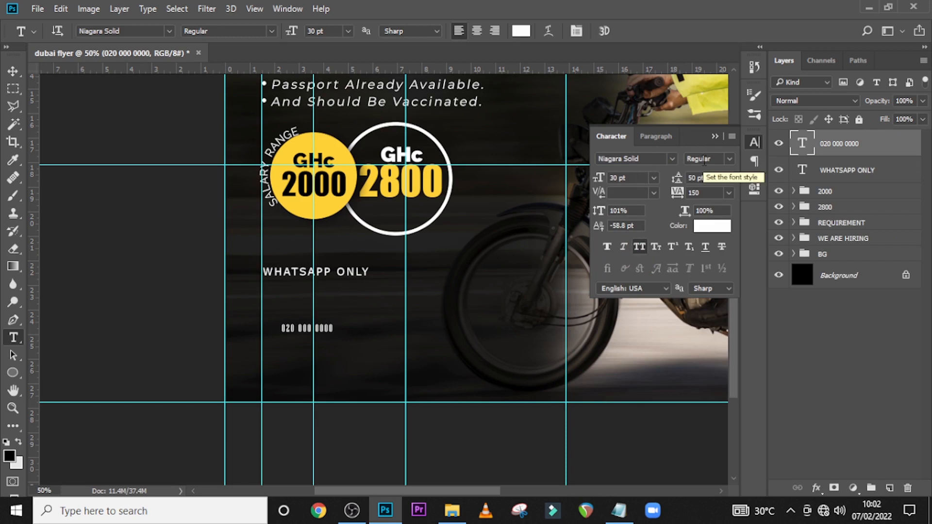
# Enlarge the phone number to 151 pt and tighten its tracking to 50.
pyautogui.click(600, 180)
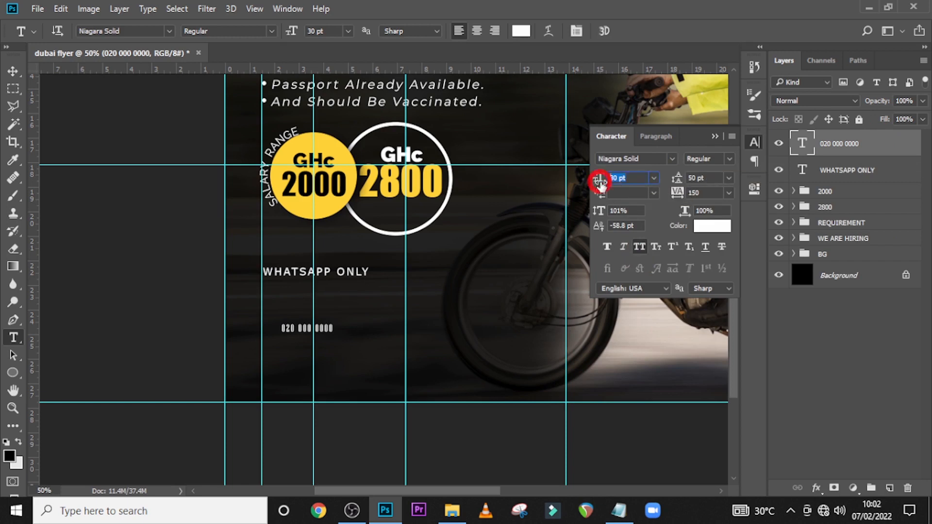
pyautogui.write('151')
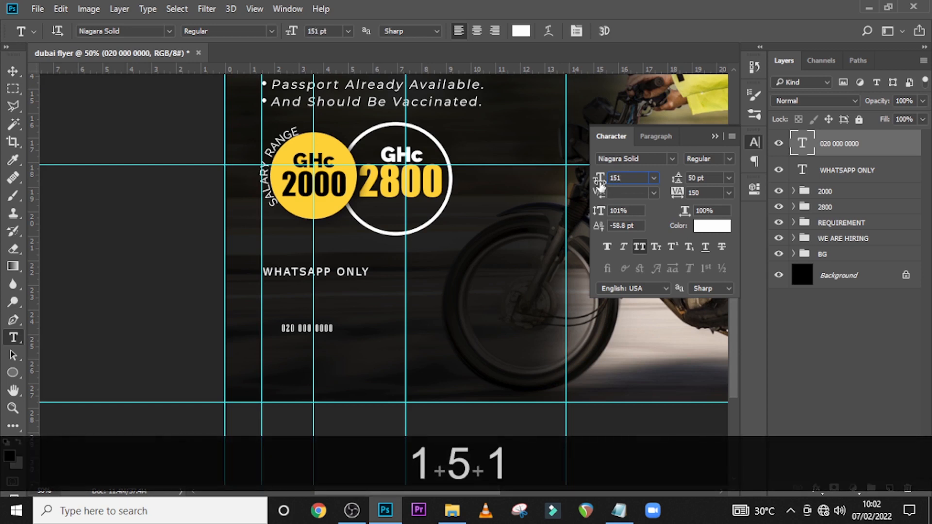
pyautogui.press('Return')
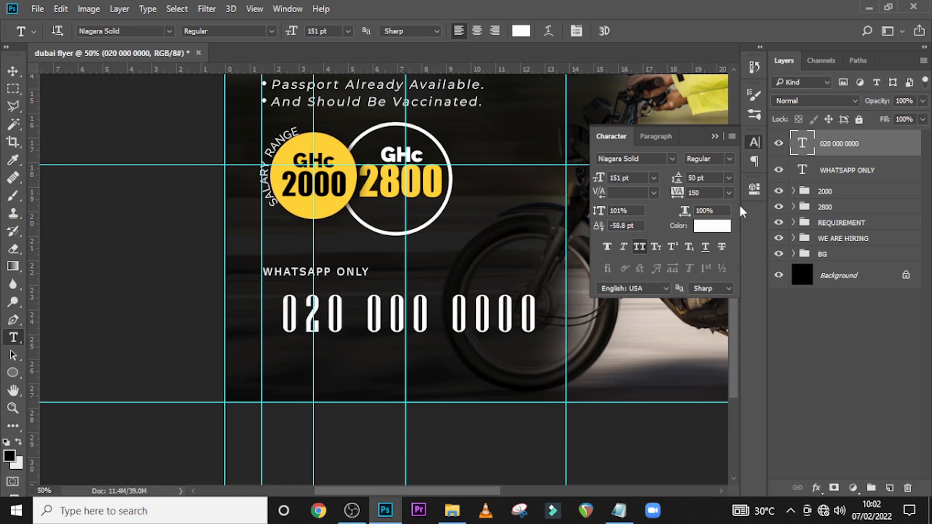
pyautogui.doubleClick(705, 193)
pyautogui.write('50')
pyautogui.press('Return')
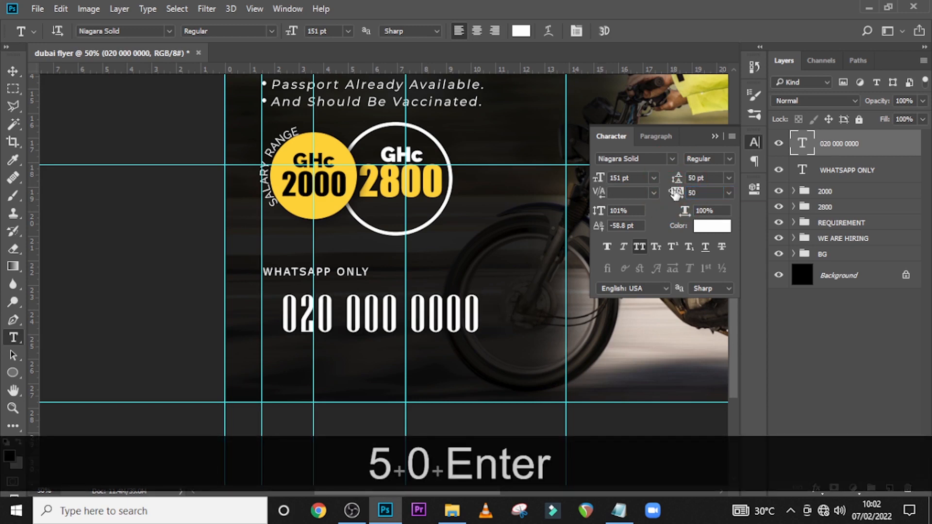
# Align the phone number to the left margin guide and move it up directly beneath WHATSAPP ONLY.
pyautogui.press('v')
pyautogui.moveTo(387, 334); pyautogui.dragTo(353, 314)
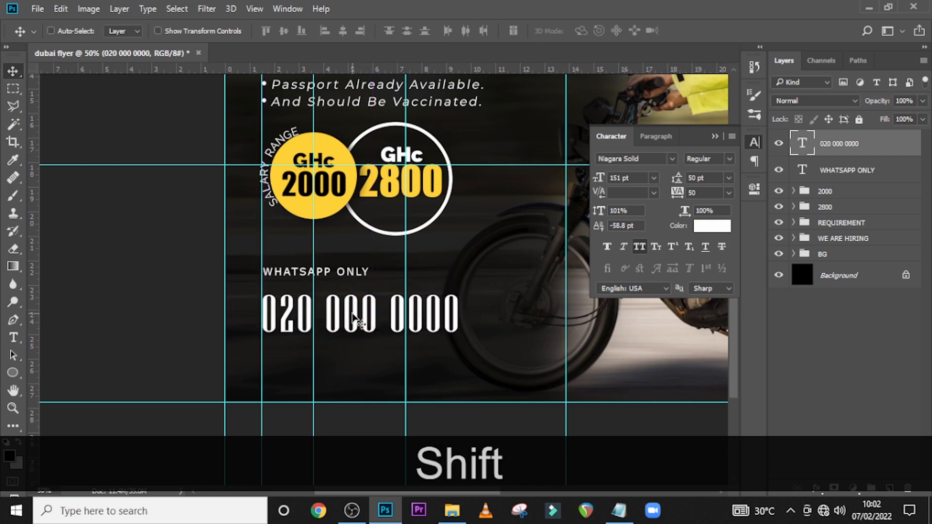
pyautogui.hotkey('shift', 'Up')
pyautogui.hotkey('shift', 'Up')
pyautogui.hotkey('shift', 'Up')
pyautogui.hotkey('shift', 'Up')
pyautogui.press('Up')
pyautogui.press('Up')
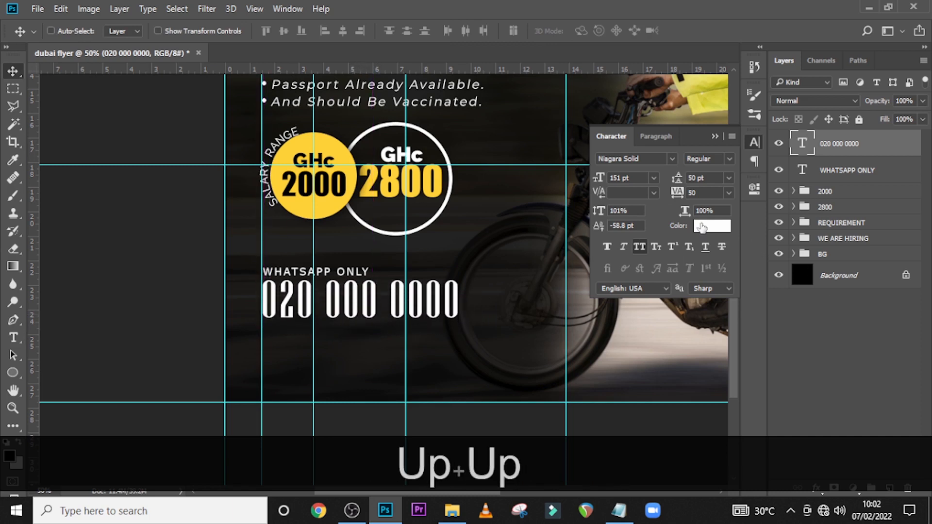
# Recolor the phone number with the yellow sampled from the GHc 2000 badge.
pyautogui.click(705, 228)
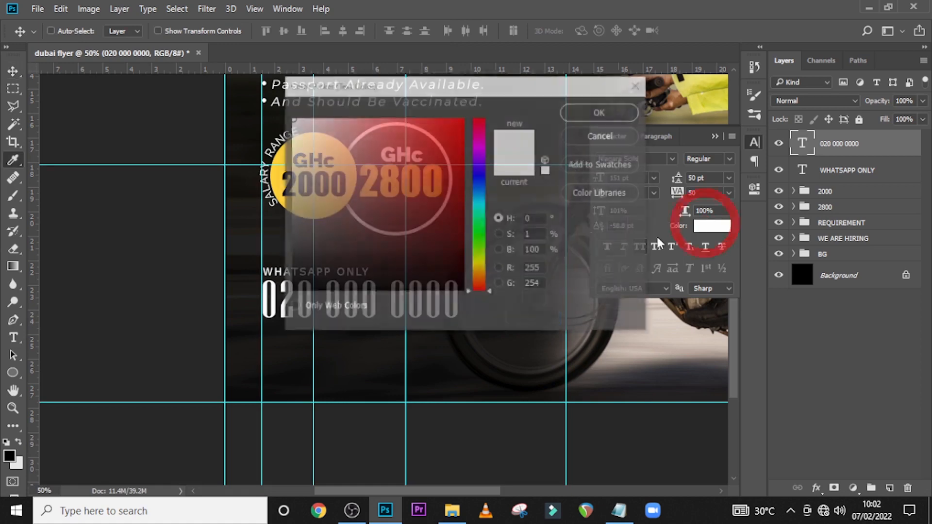
pyautogui.moveTo(414, 88); pyautogui.dragTo(532, 87)
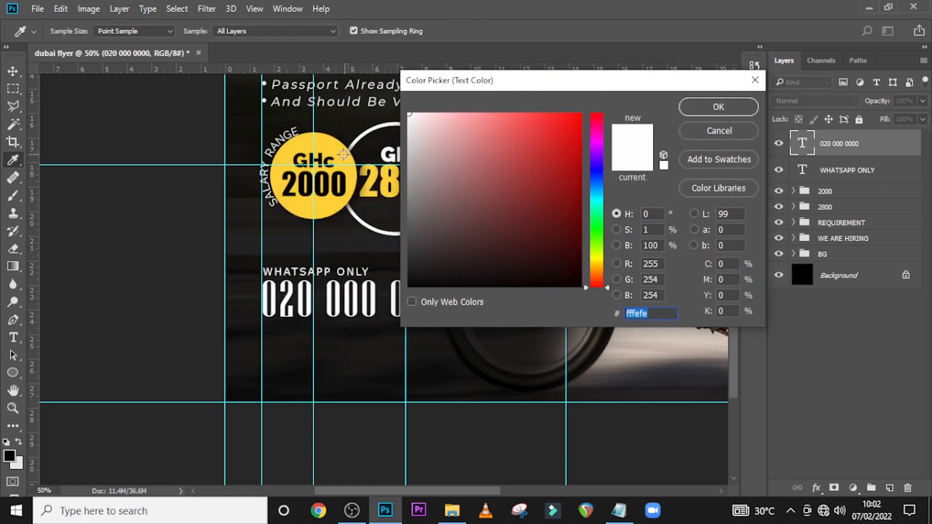
pyautogui.click(342, 155)
pyautogui.click(718, 108)
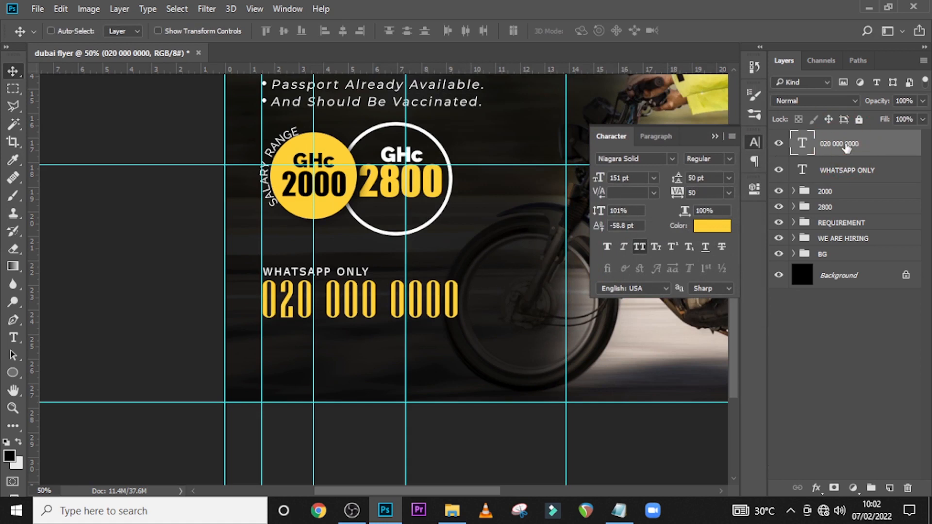
# Duplicate the WHATSAPP ONLY label and place the copy below the phone number, aligned with the original.
pyautogui.click(831, 173)
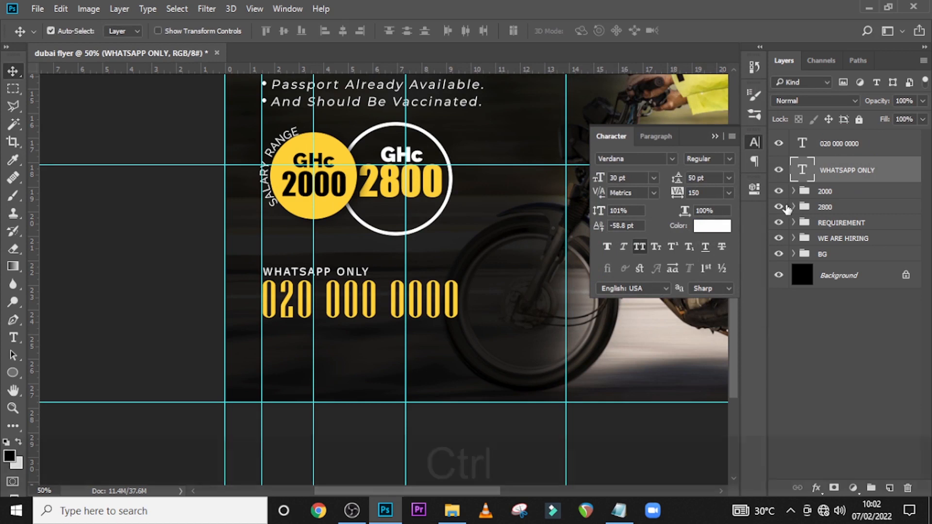
pyautogui.hotkey('ctrl', 'h')
pyautogui.press('ctrl')
pyautogui.hotkey('ctrl', 'h')
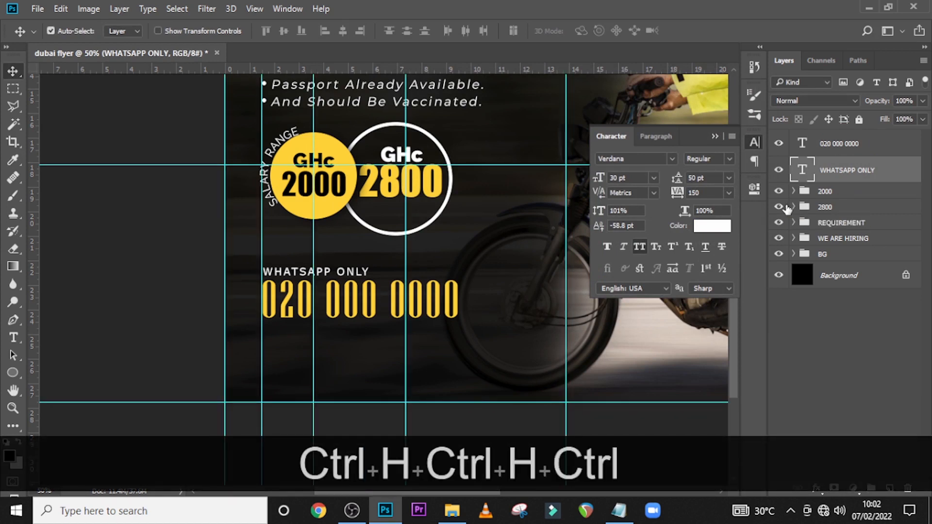
pyautogui.hotkey('ctrl', 'j')
pyautogui.moveTo(318, 280); pyautogui.dragTo(320, 362)
# Group the phone number layer with the original WHATSAPP ONLY layer and name the group WHATSAPP.
pyautogui.moveTo(843, 194)
pyautogui.mouseDown()
pyautogui.moveTo(841, 166)
pyautogui.moveTo(842, 183)
pyautogui.mouseUp()
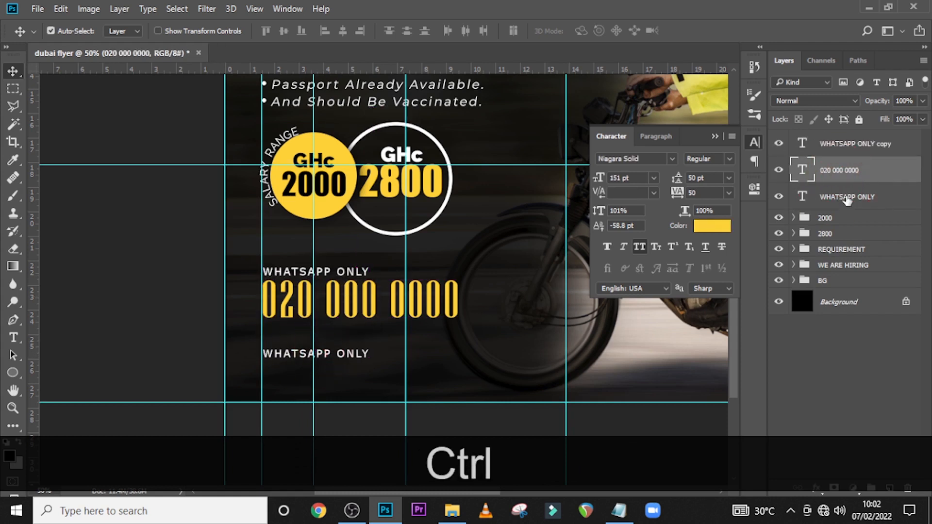
pyautogui.keyDown('ctrl'); pyautogui.click(849, 183); pyautogui.keyUp('ctrl')
pyautogui.hotkey('ctrl', 'g')
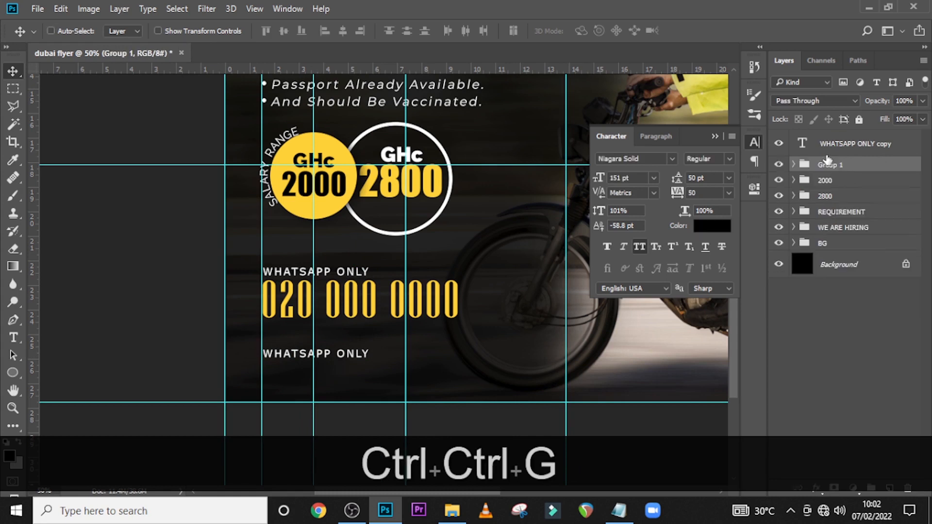
pyautogui.doubleClick(828, 168)
pyautogui.write('WHATSAPP')
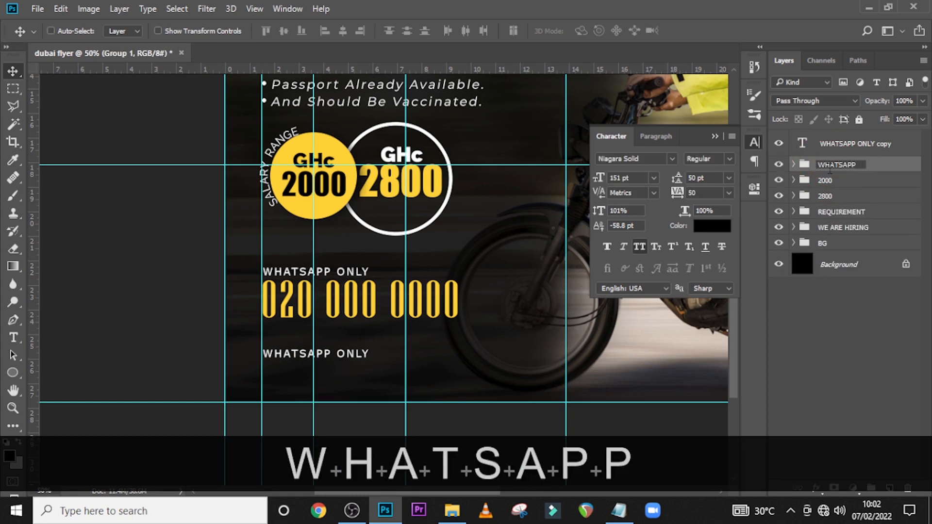
pyautogui.press('Return')
# Replace the copied label's text with "AIRLINE TICKET, VISA, JOB PLACEMENT AND INITIAL ACCOMMODATION" from the 83.txt file in Notepad.
pyautogui.click(835, 146)
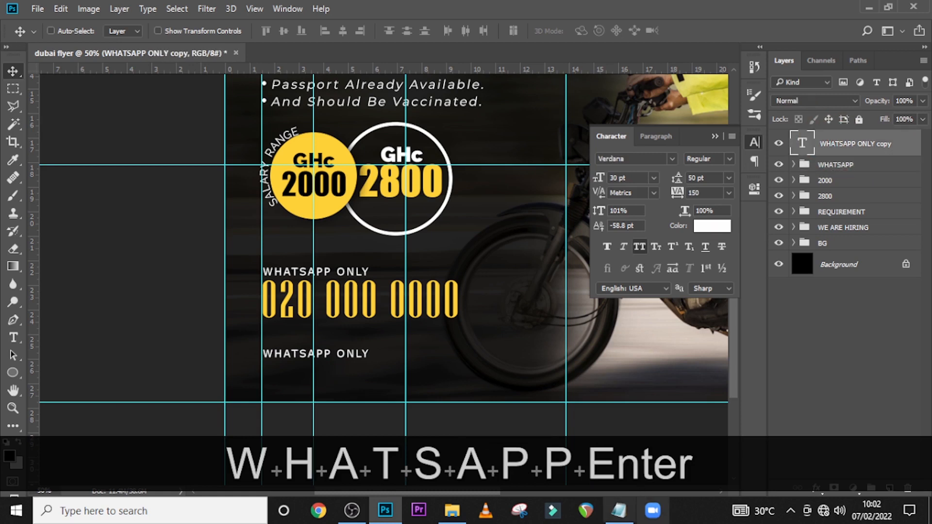
pyautogui.click(619, 511)
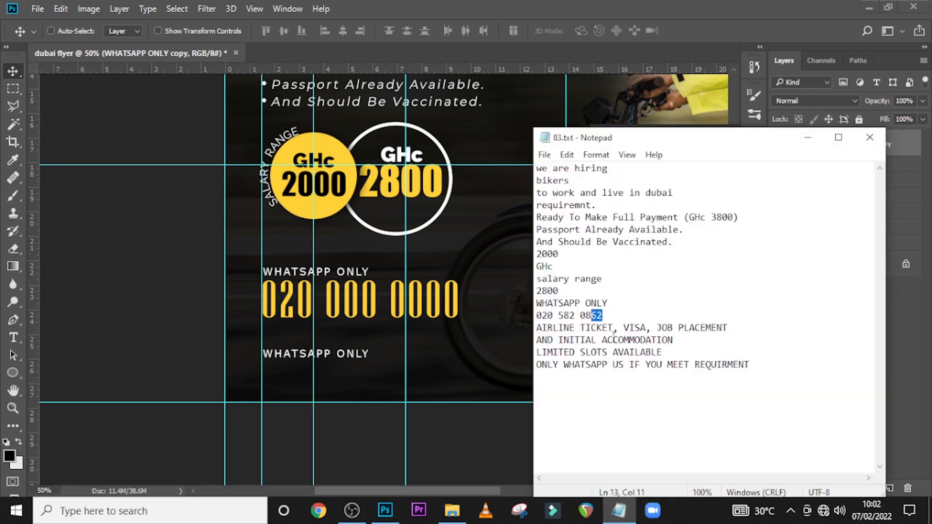
pyautogui.moveTo(678, 345); pyautogui.dragTo(529, 328)
pyautogui.hotkey('ctrl', 'c')
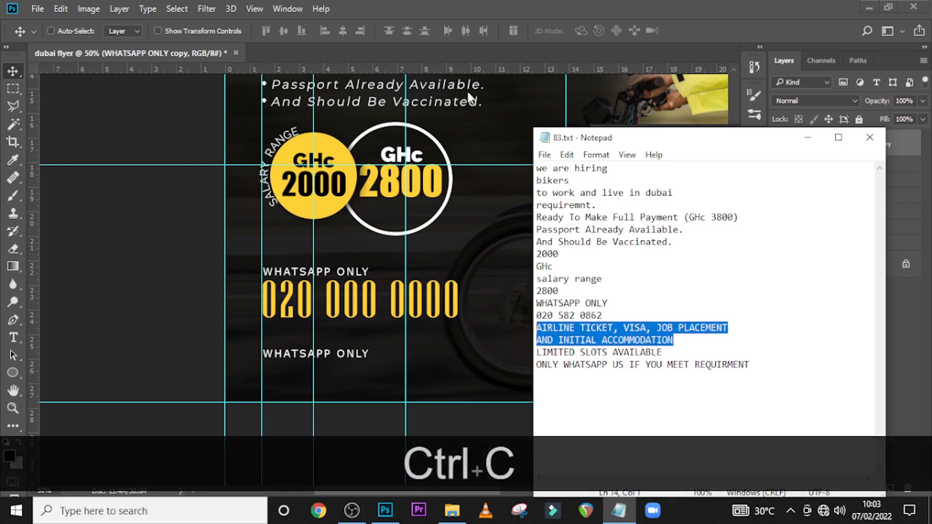
pyautogui.click(528, 328)
pyautogui.press('ctrl')
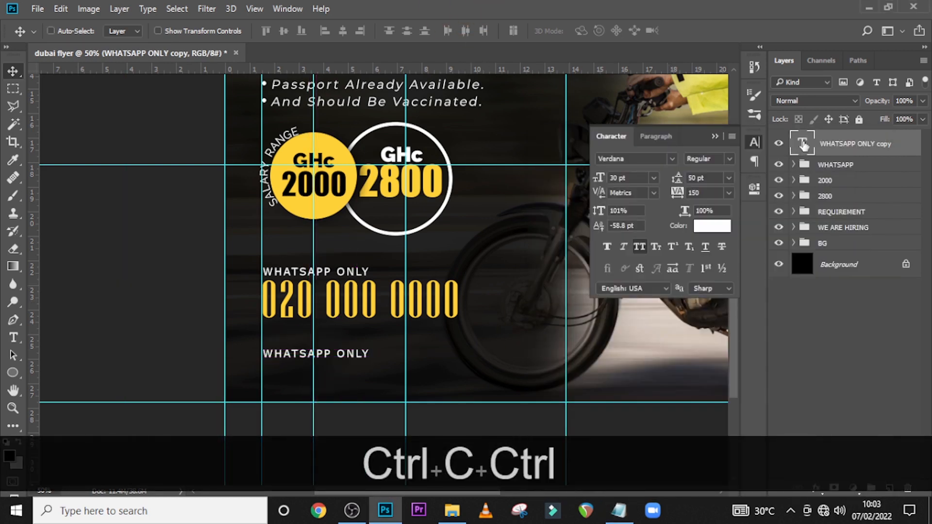
pyautogui.doubleClick(802, 143)
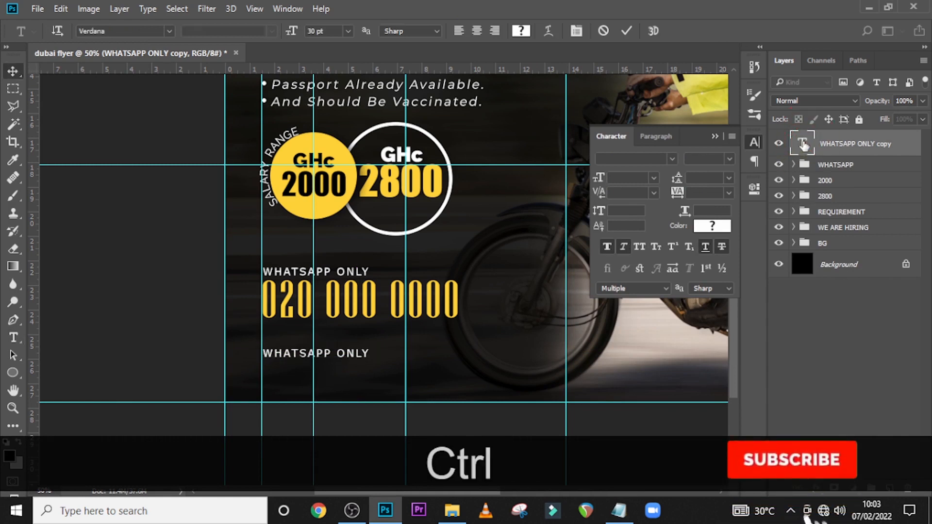
pyautogui.hotkey('ctrl', 'v')
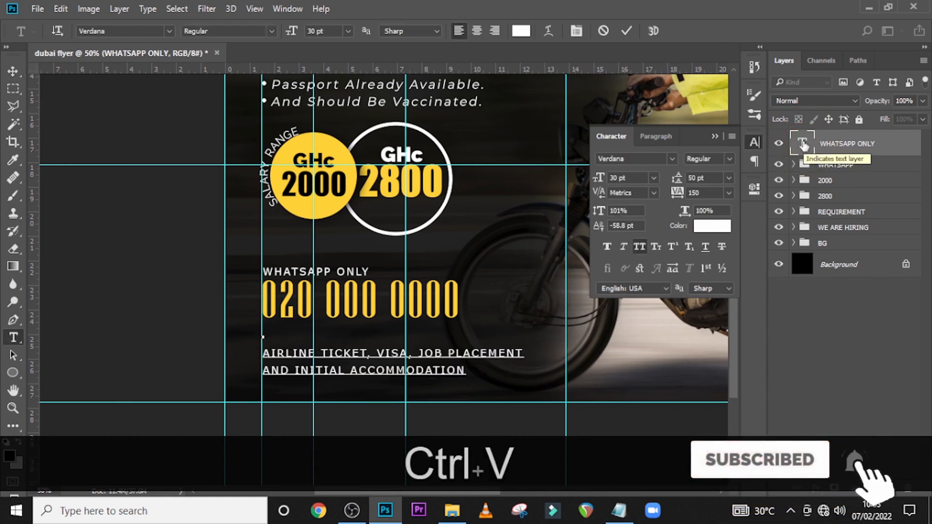
pyautogui.hotkey('ctrl', 'Return')
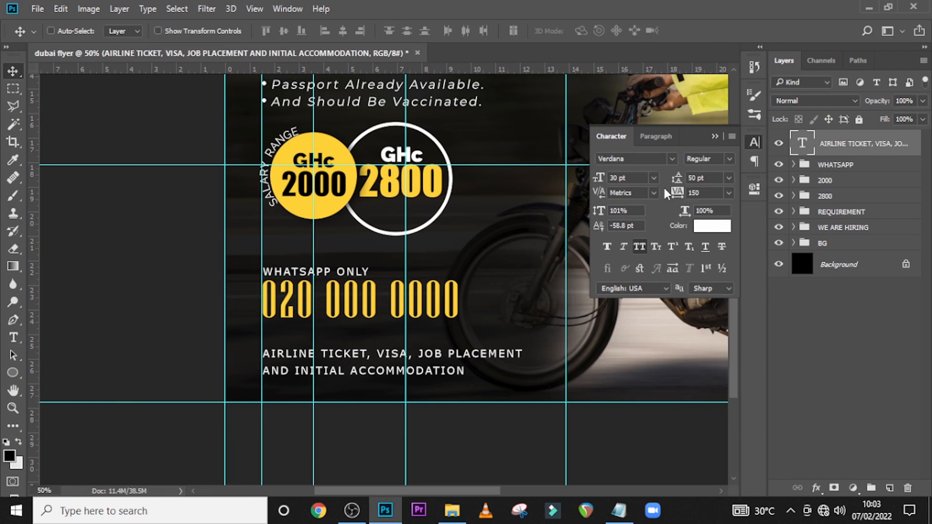
# Set the airline ticket text's font to Montserrat Medium.
pyautogui.click(670, 159)
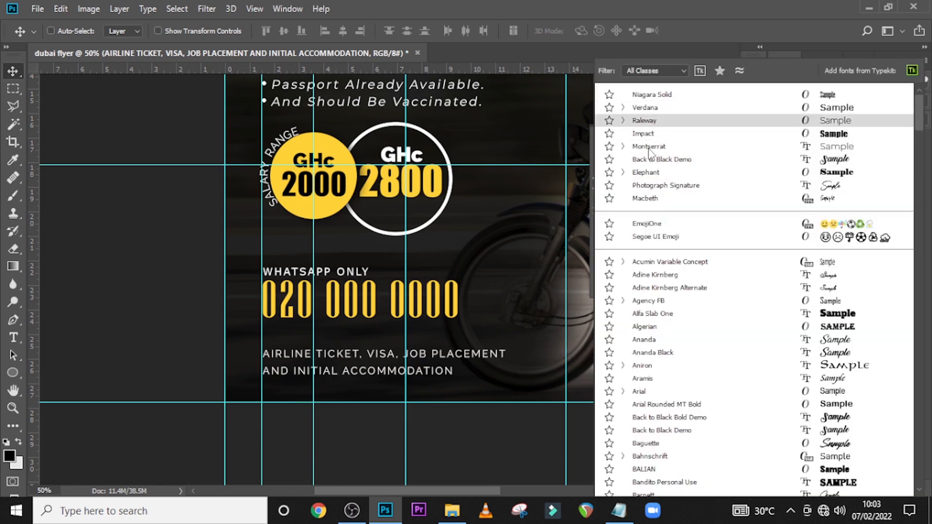
pyautogui.click(648, 146)
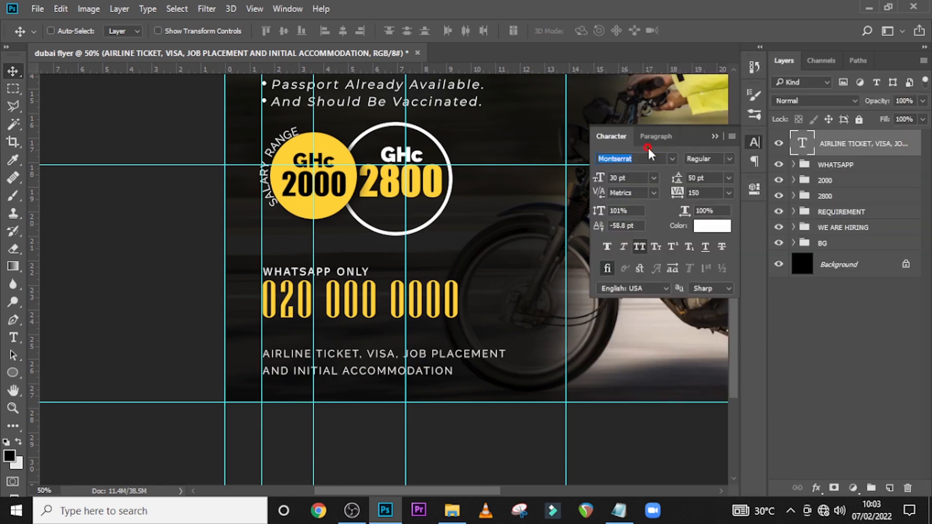
pyautogui.click(730, 160)
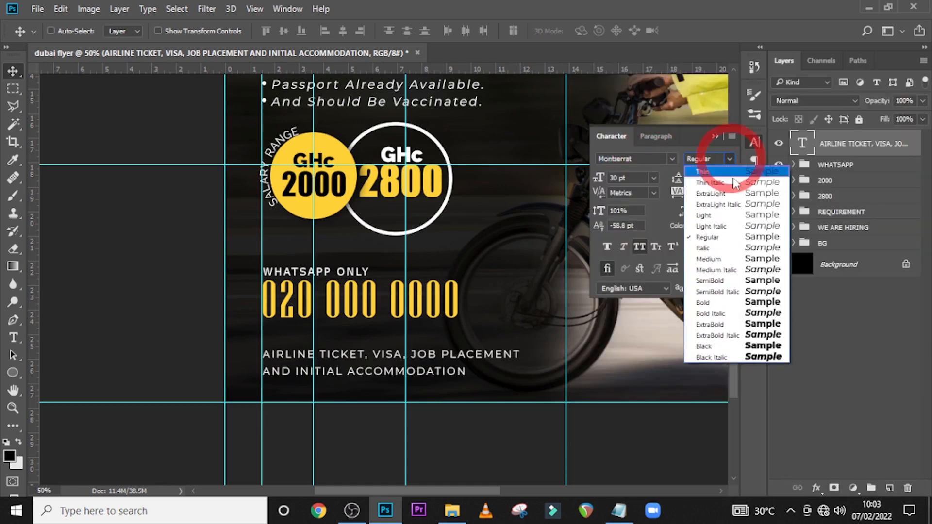
pyautogui.click(714, 259)
# Tighten the airline ticket text to 30 pt leading and 60 tracking.
pyautogui.click(627, 178)
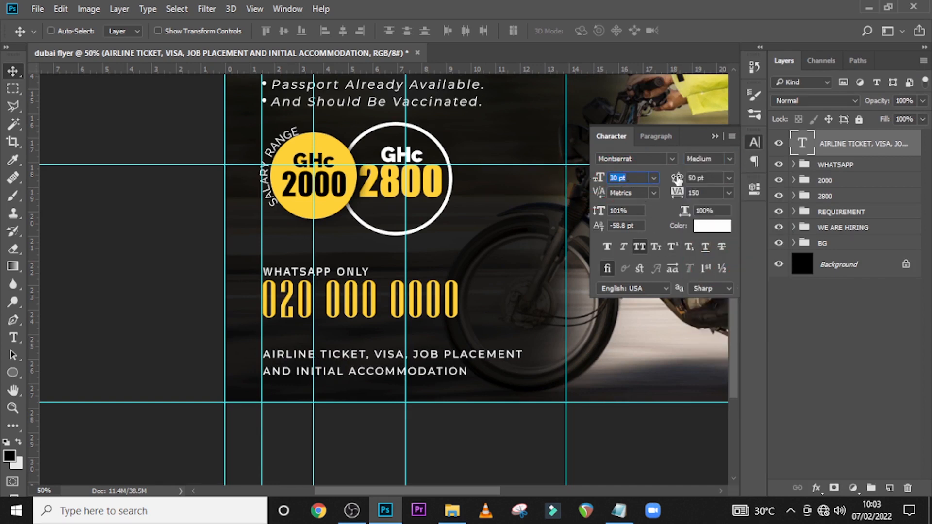
pyautogui.click(710, 179)
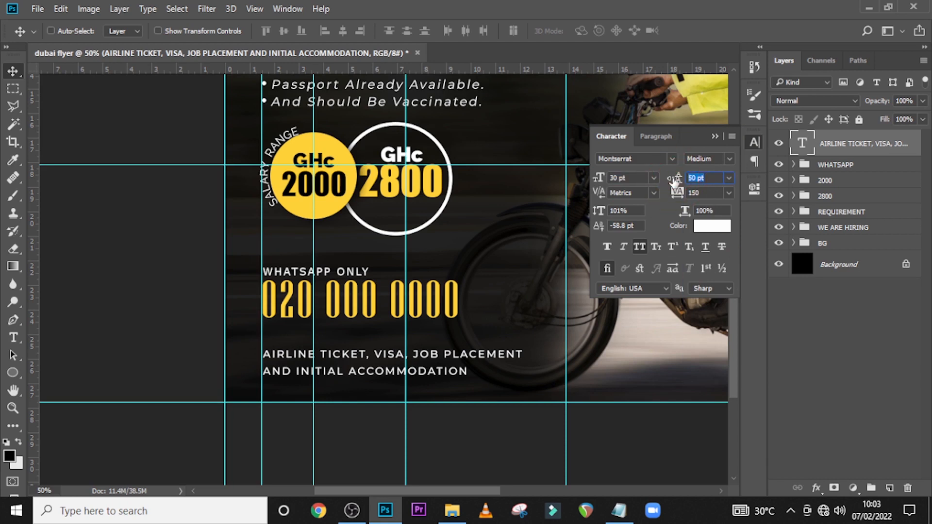
pyautogui.write('30')
pyautogui.press('Return')
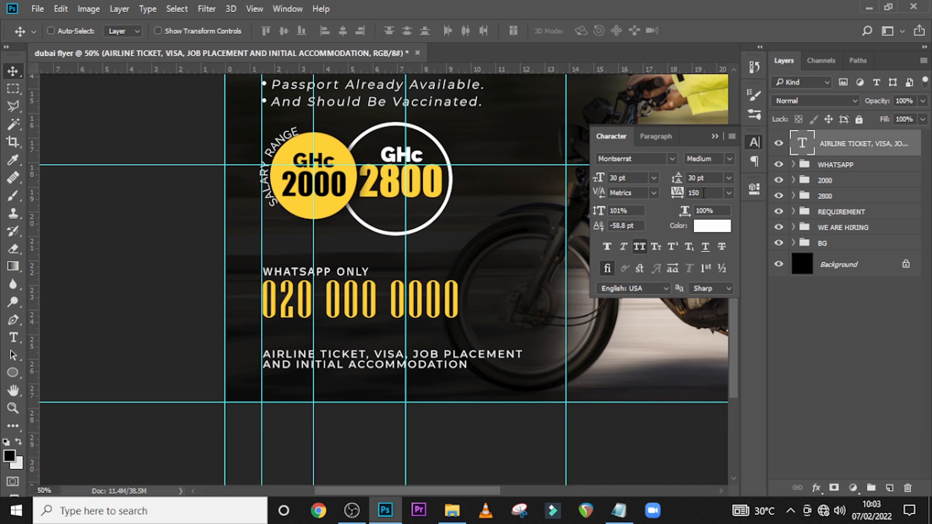
pyautogui.write('60')
pyautogui.press('Return')
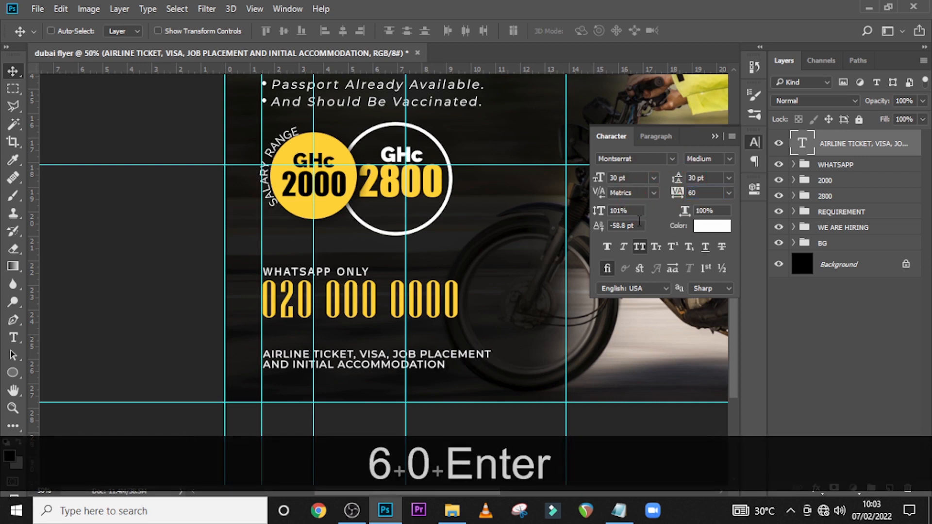
# Nudge the airline ticket text left onto the flyer's left margin guide.
pyautogui.click(864, 139)
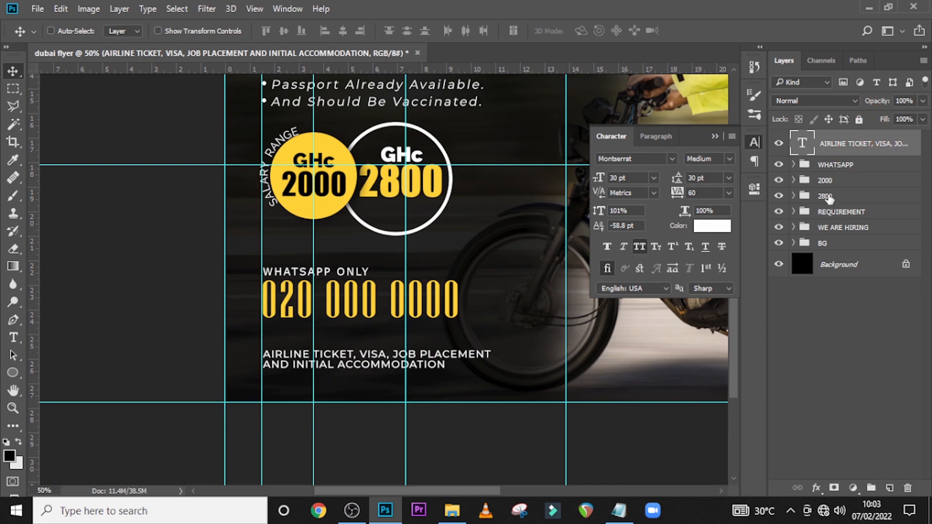
pyautogui.press('v')
pyautogui.press('Left')
pyautogui.press('Left')
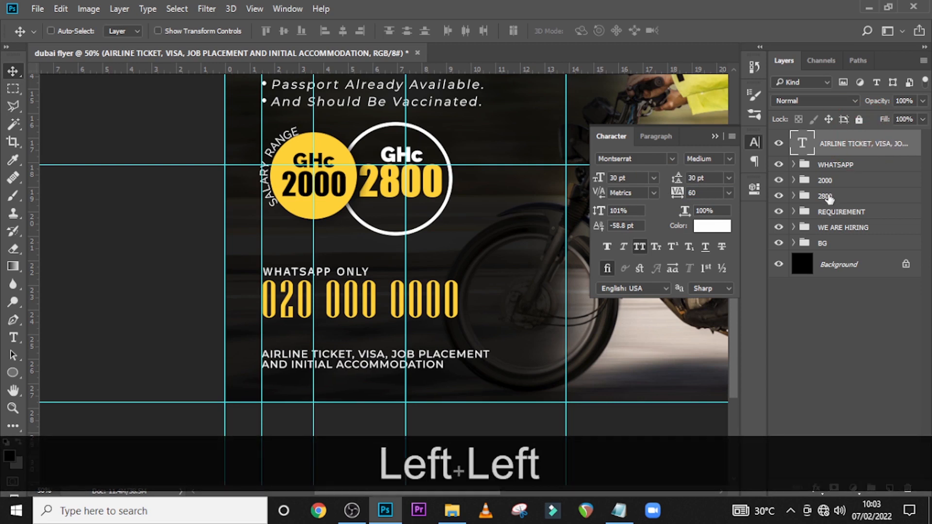
# Duplicate the airline ticket text, right-align the copy and place it near the flyer's lower right edge.
pyautogui.moveTo(403, 491); pyautogui.dragTo(485, 491)
pyautogui.press('ctrl')
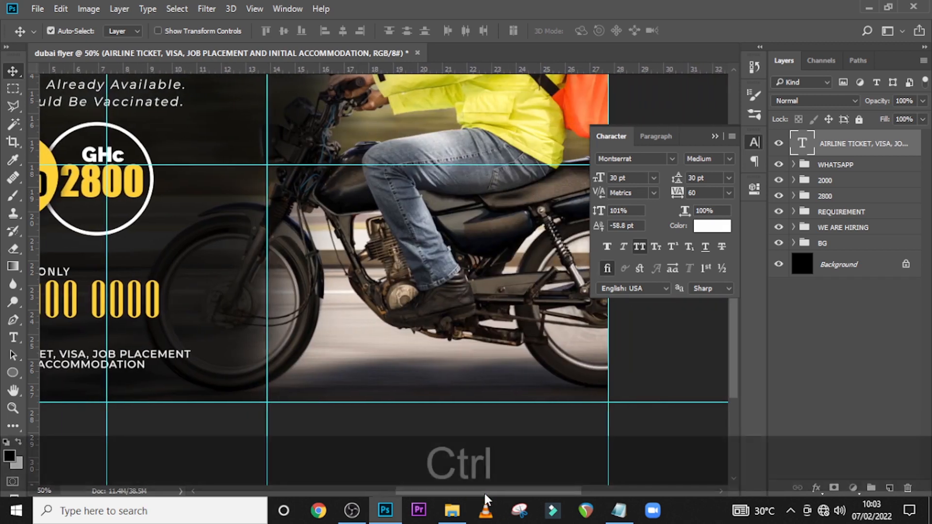
pyautogui.hotkey('ctrl', 'j')
pyautogui.moveTo(152, 368); pyautogui.dragTo(554, 411)
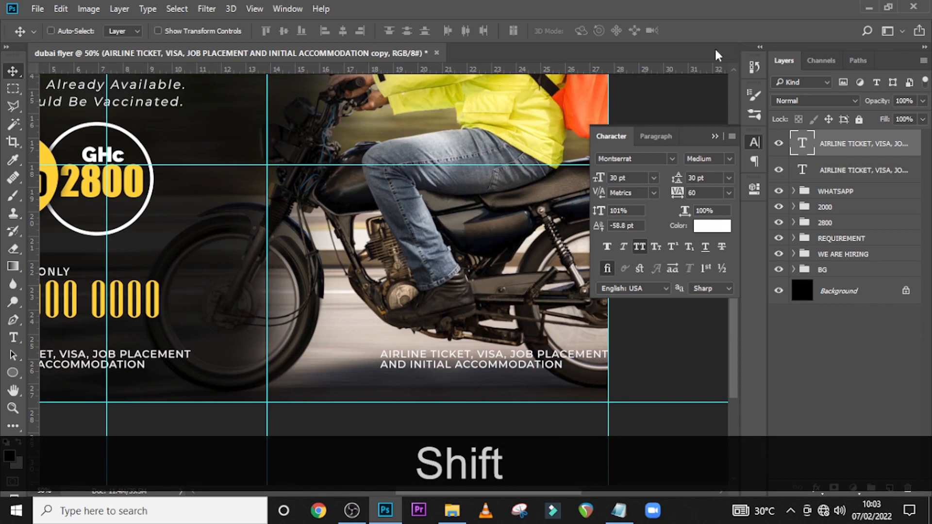
pyautogui.click(655, 137)
pyautogui.click(646, 163)
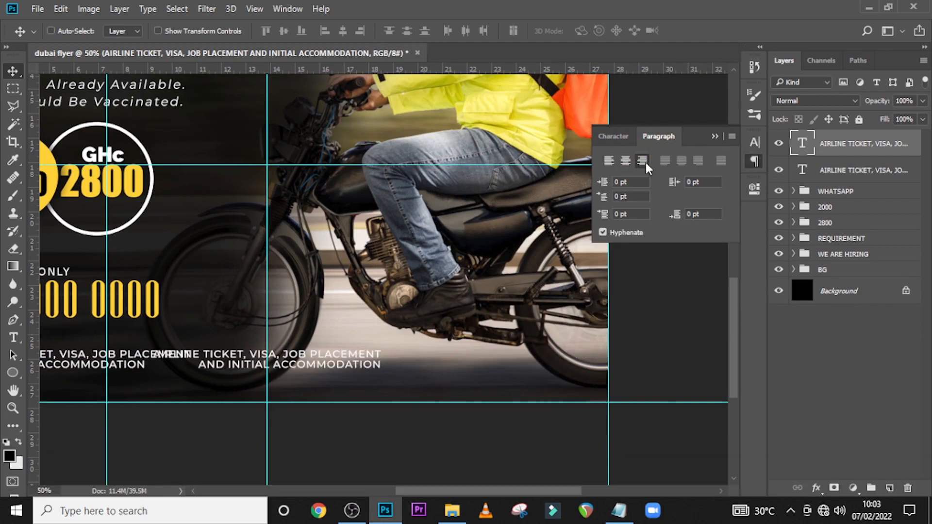
pyautogui.moveTo(341, 370); pyautogui.dragTo(567, 365)
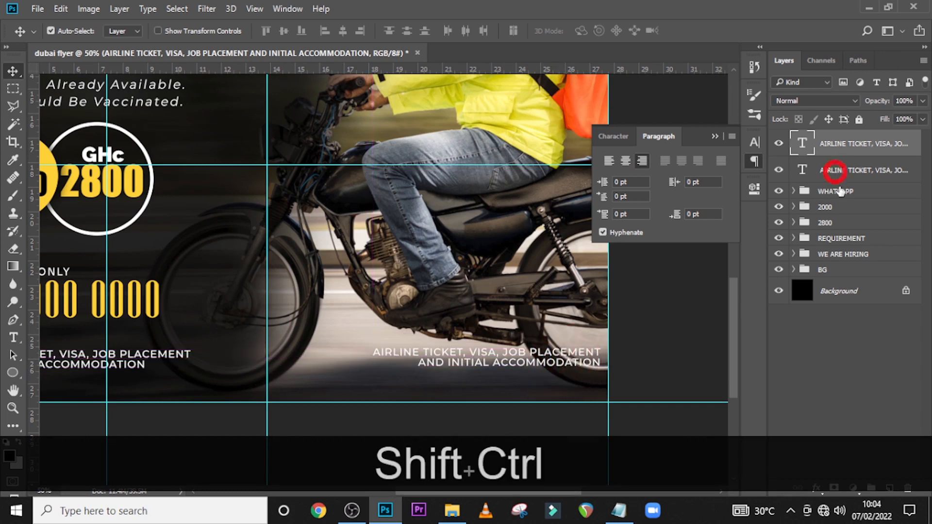
# Move both airline ticket text layers down together, closer to the flyer's bottom edge.
pyautogui.keyDown('ctrl'); pyautogui.keyDown('shift'); pyautogui.click(844, 170); pyautogui.keyUp('shift'); pyautogui.keyUp('ctrl')
pyautogui.hotkey('shift', 'Down')
pyautogui.hotkey('shift', 'Down')
pyautogui.hotkey('shift', 'Down')
pyautogui.hotkey('shift', 'Down')
pyautogui.hotkey('shift', 'Down')
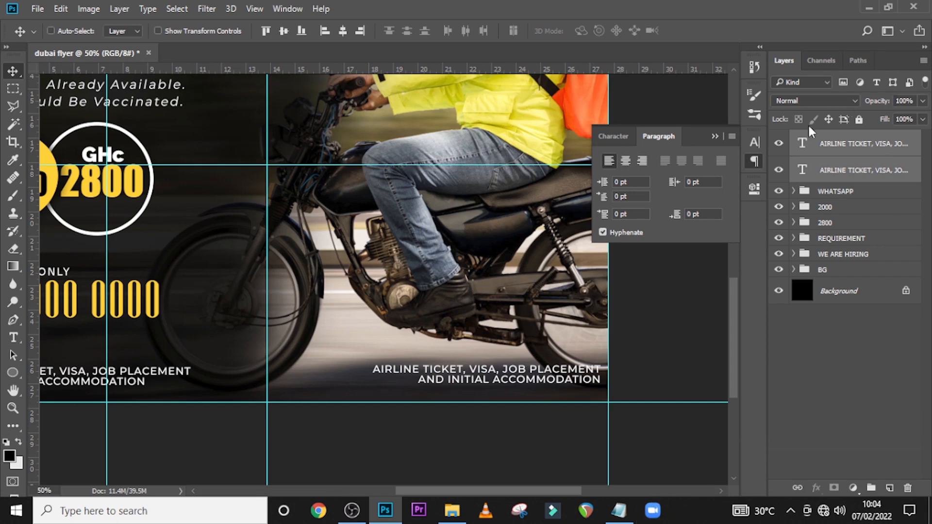
# Replace the right-aligned copy's text with "LIMITED SLOTS AVAILABLE" from the 83.txt file in Notepad.
pyautogui.click(801, 146)
pyautogui.doubleClick(803, 147)
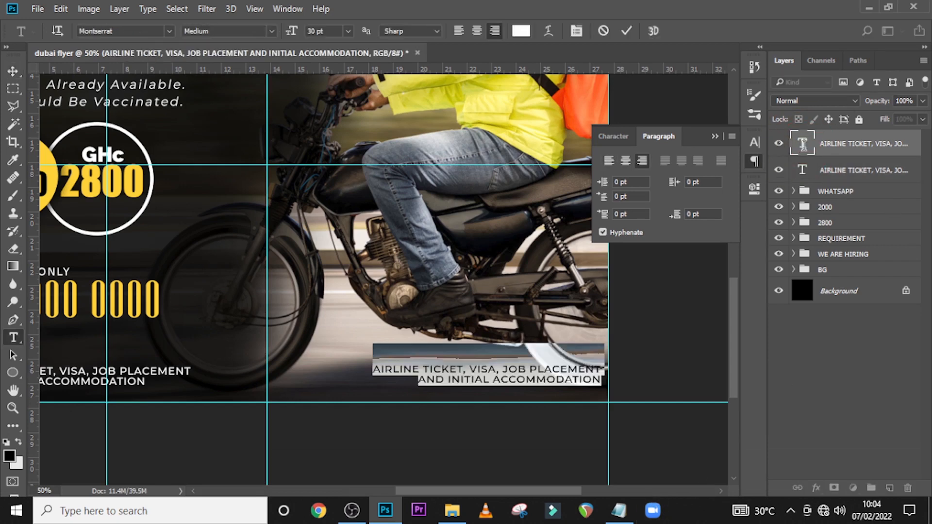
pyautogui.click(616, 507)
pyautogui.moveTo(664, 353); pyautogui.dragTo(513, 350)
pyautogui.hotkey('ctrl', 'c')
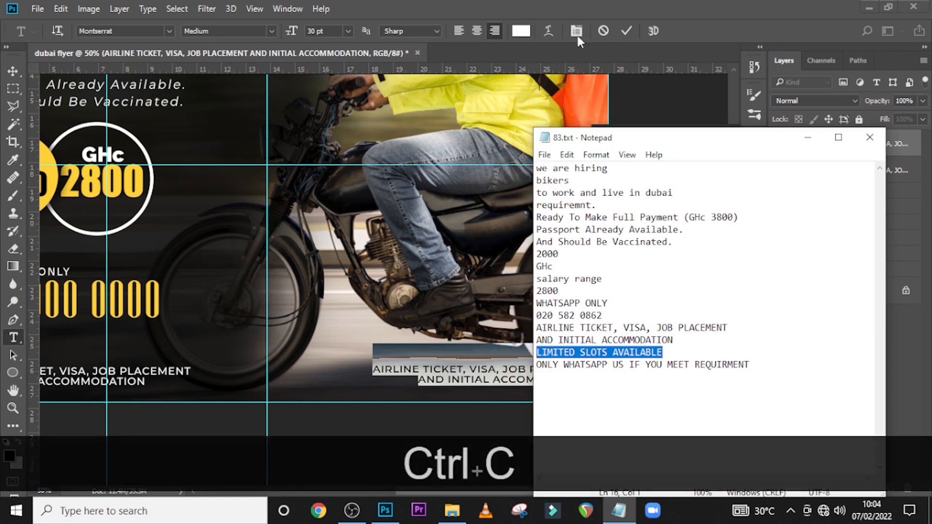
pyautogui.click(598, 9)
pyautogui.doubleClick(801, 147)
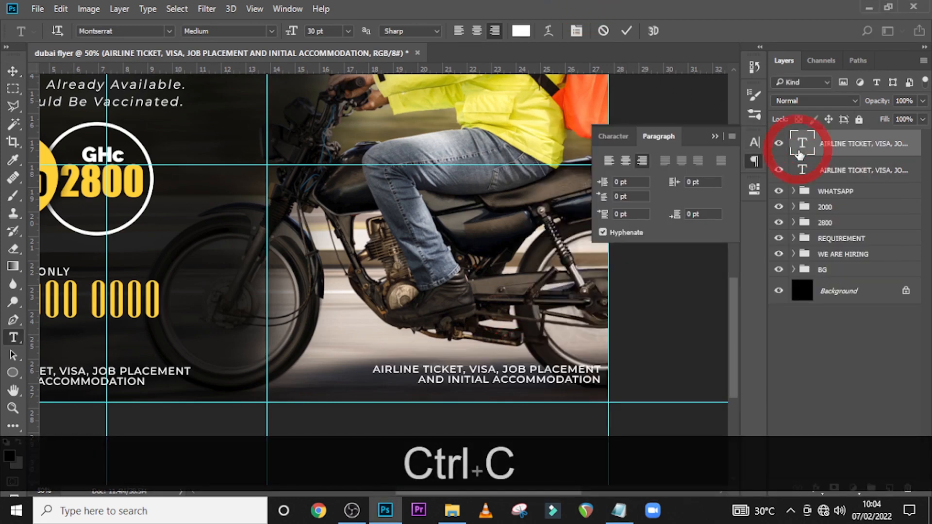
pyautogui.hotkey('ctrl', 'v')
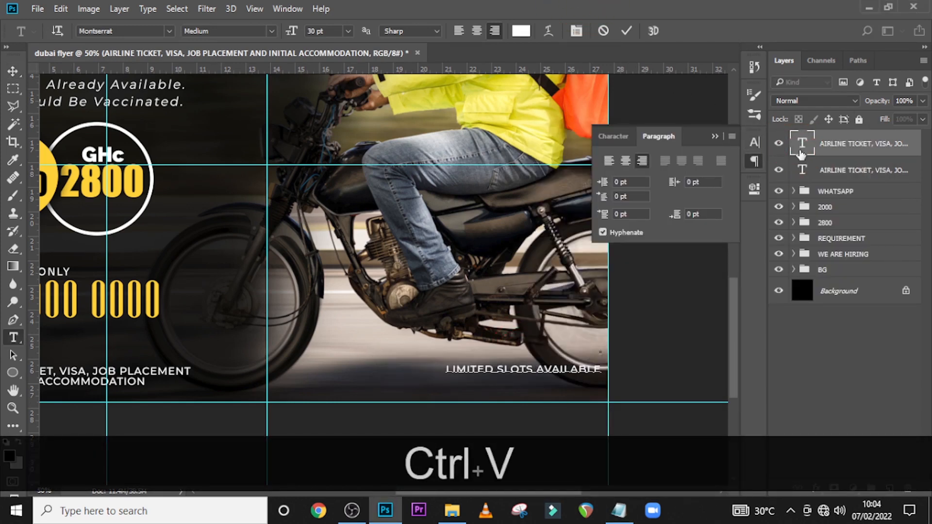
pyautogui.hotkey('ctrl', 'Return')
pyautogui.press('v')
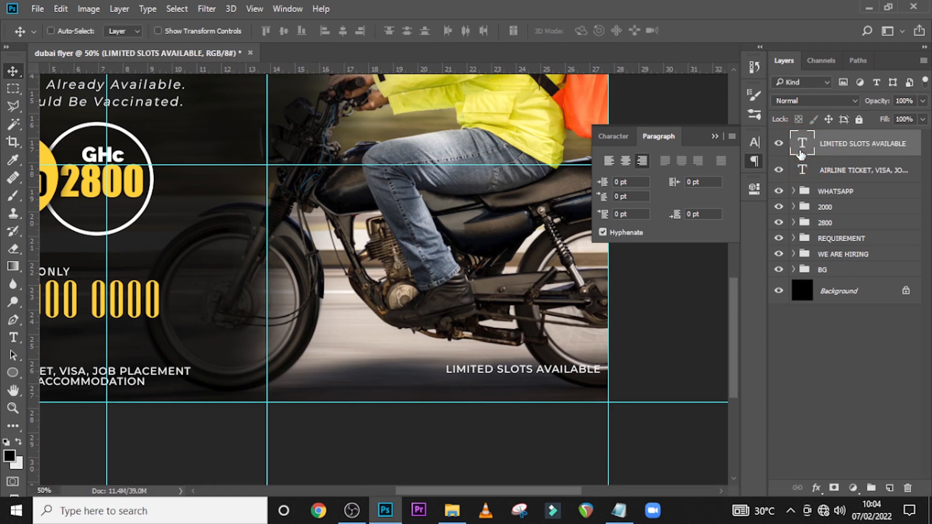
# Duplicate the LIMITED SLOTS AVAILABLE line and move the copy down directly beneath the original.
pyautogui.hotkey('ctrl', 'j')
pyautogui.press('v')
pyautogui.hotkey('shift', 'Down')
pyautogui.hotkey('shift', 'Down')
pyautogui.hotkey('shift', 'Down')
pyautogui.hotkey('shift', 'Down')
pyautogui.hotkey('shift', 'Down')
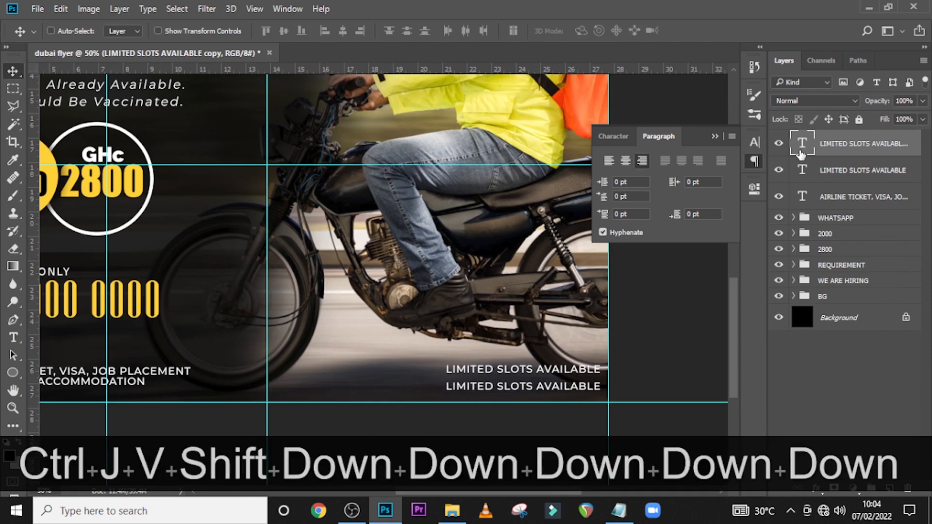
# Nudge the duplicated LIMITED SLOTS AVAILABLE line up closer to the original and check the original's character settings with the copy temporarily hidden.
pyautogui.hotkey('shift', 'Up')
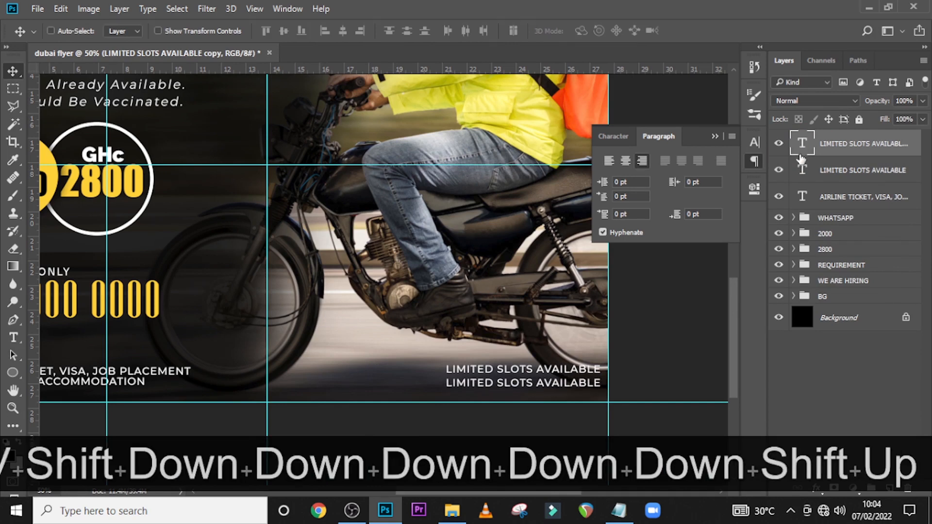
pyautogui.click(778, 144)
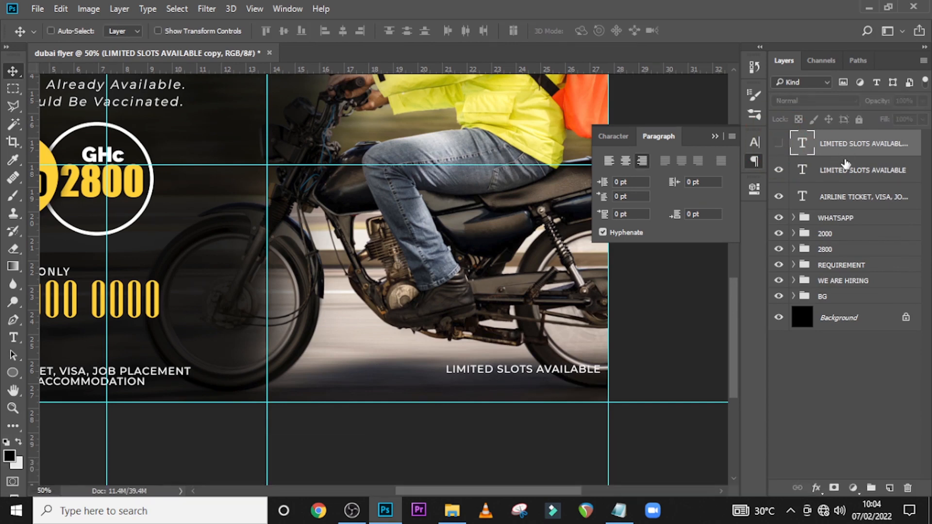
pyautogui.click(855, 176)
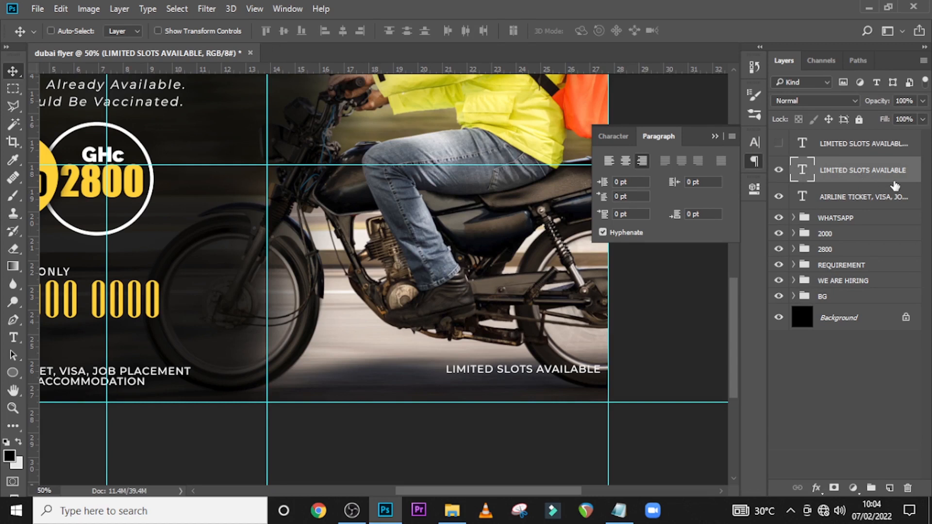
pyautogui.click(617, 138)
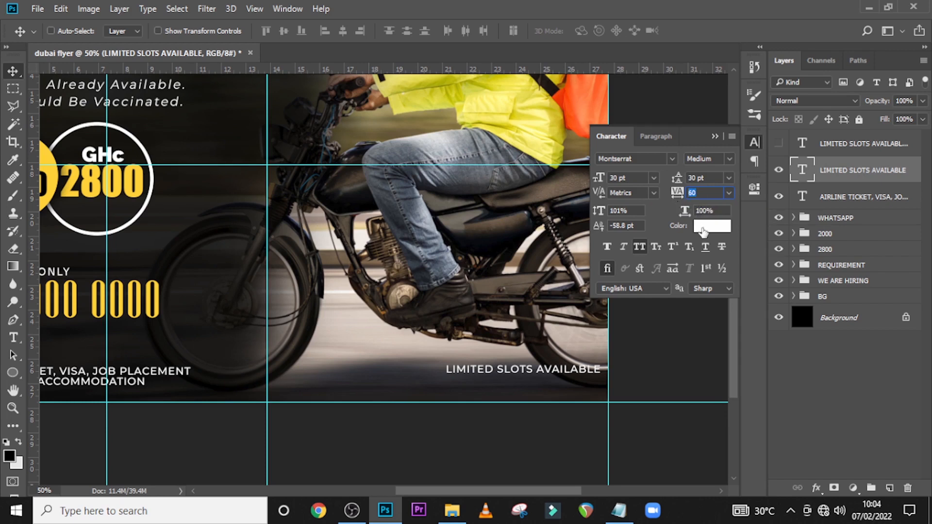
pyautogui.click(807, 148)
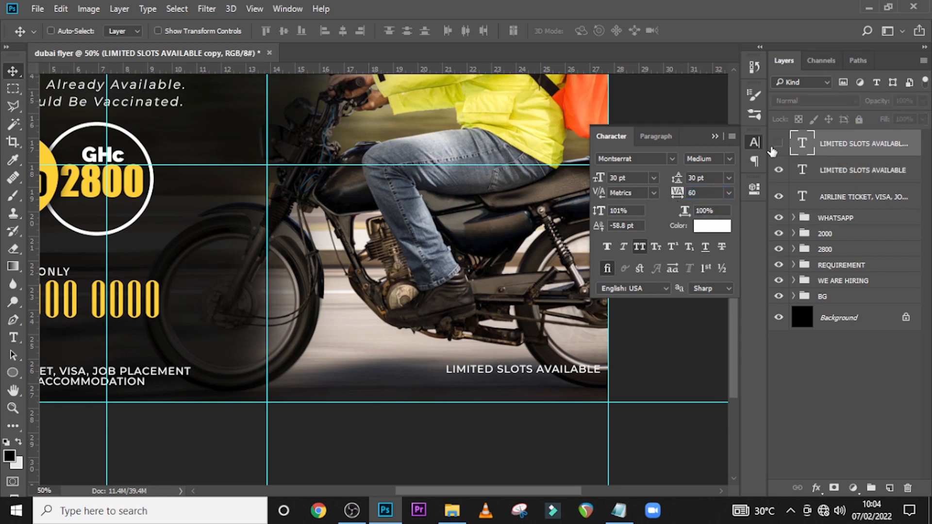
pyautogui.click(779, 146)
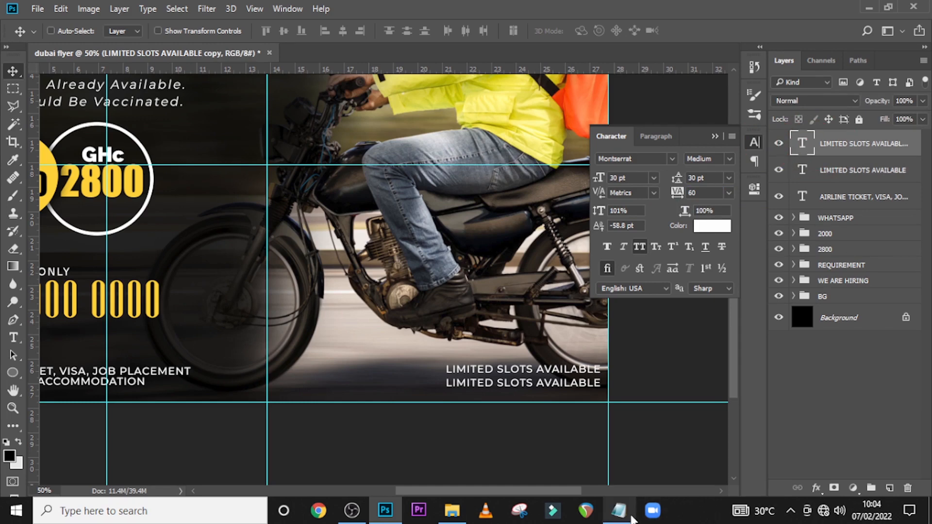
# Replace the duplicated line's text with "ONLY WHATSAPP US IF YOU MEET REQUIRMENT" from the 83.txt file in Notepad.
pyautogui.click(618, 509)
pyautogui.moveTo(764, 365); pyautogui.dragTo(504, 374)
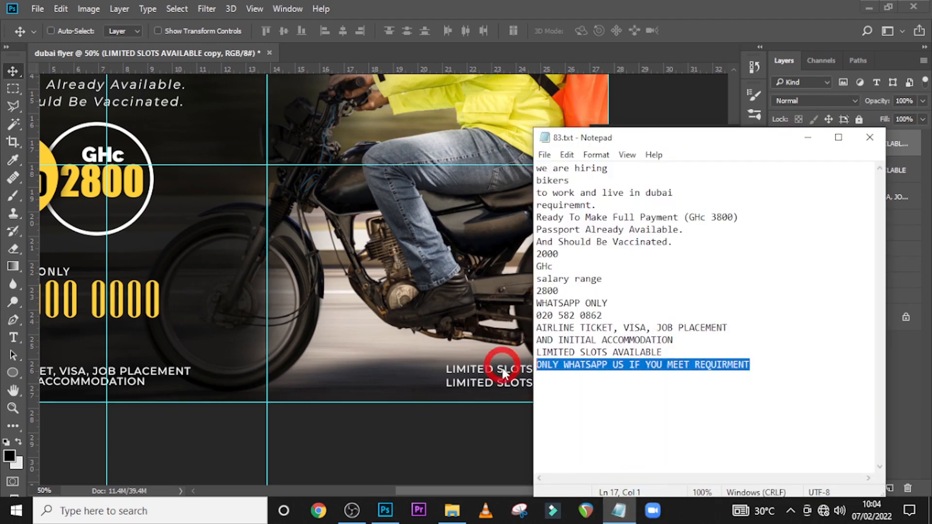
pyautogui.hotkey('ctrl', 'c')
pyautogui.click(691, 109)
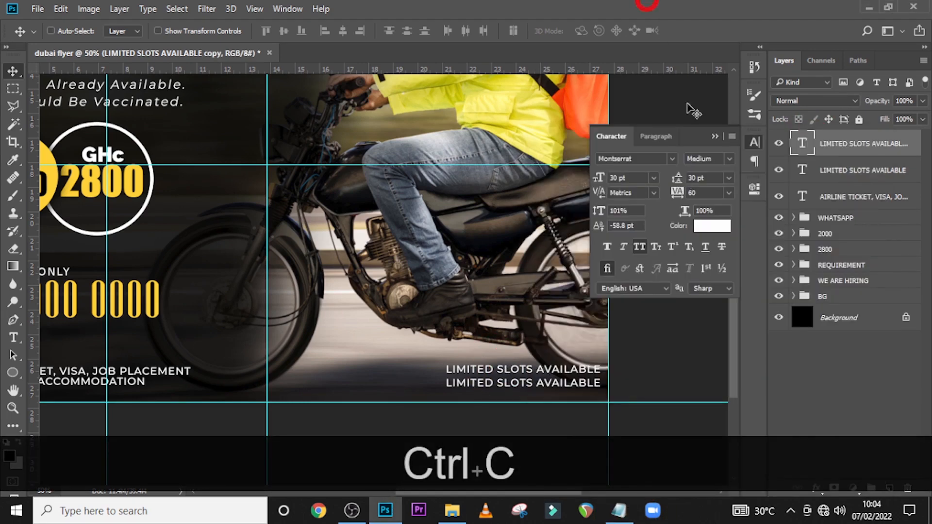
pyautogui.doubleClick(802, 143)
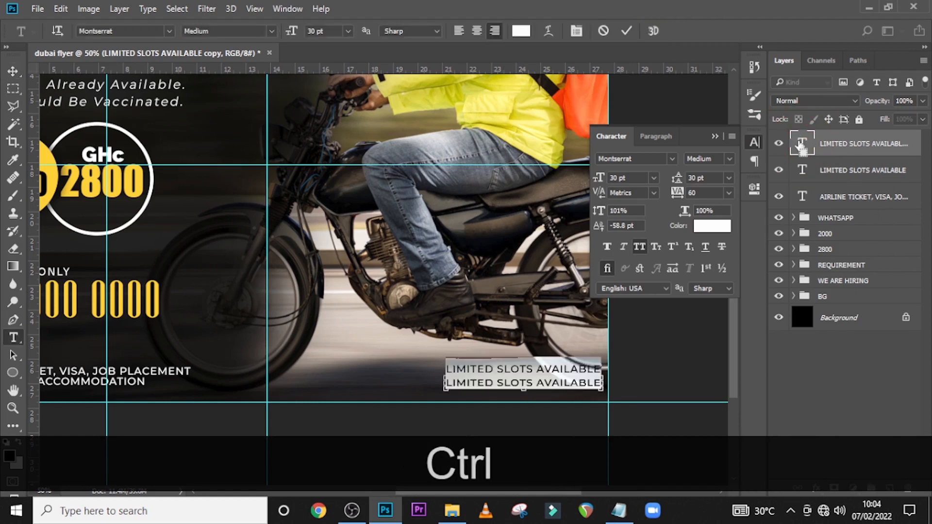
pyautogui.hotkey('ctrl', 'v')
pyautogui.hotkey('ctrl', 'Return')
pyautogui.press('v')
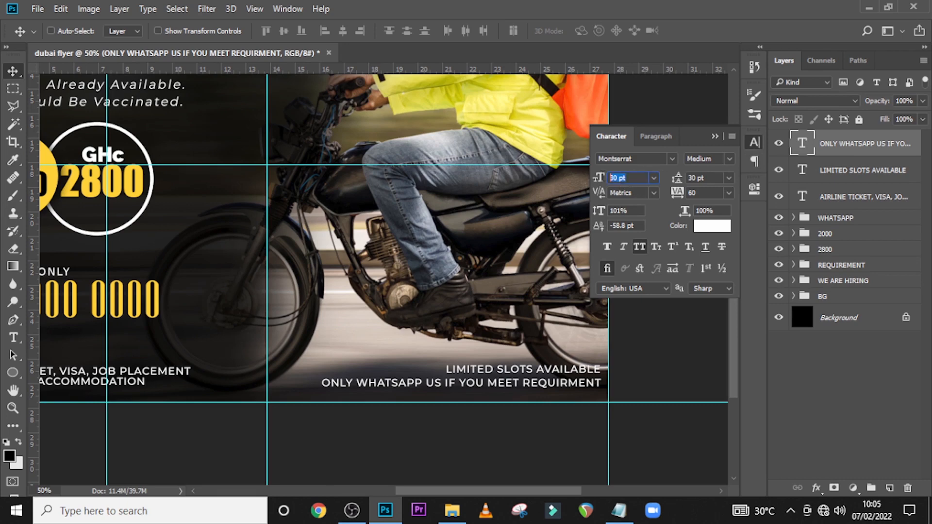
# Set the font size of the ONLY WHATSAPP US line to 20 pt.
pyautogui.write('20')
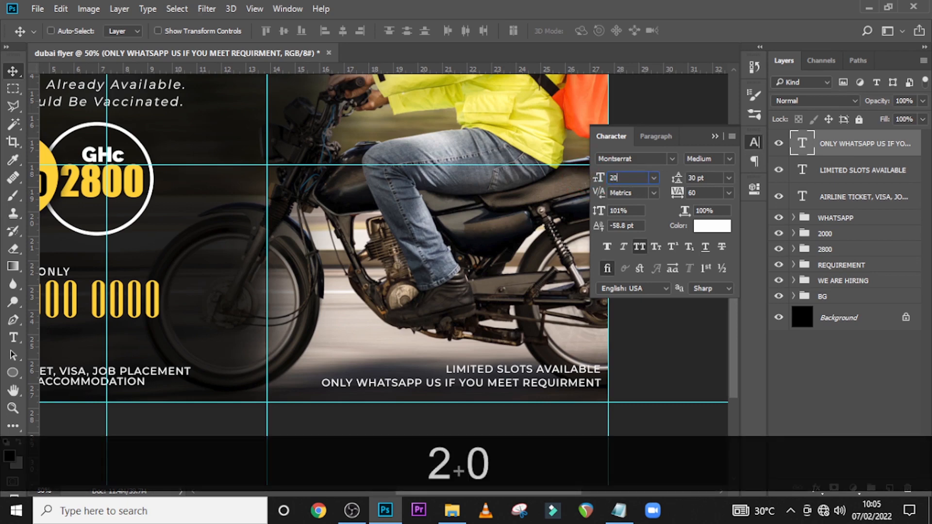
pyautogui.press('Return')
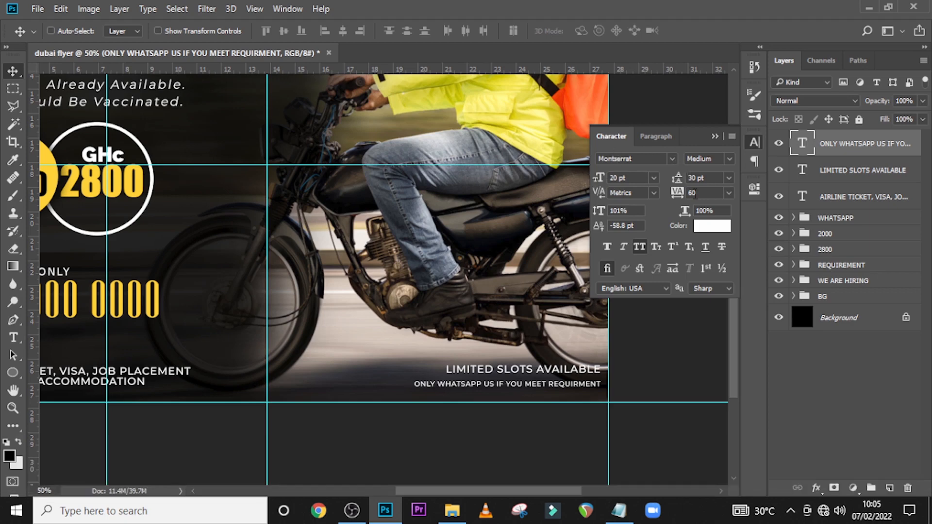
pyautogui.click(677, 193)
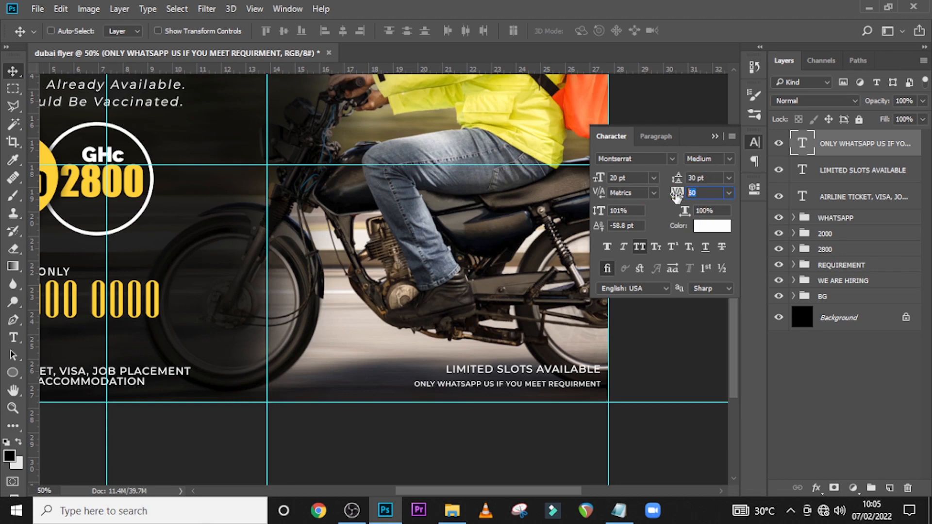
# Nudge the ONLY WHATSAPP US line up until it sits tightly beneath LIMITED SLOTS AVAILABLE.
pyautogui.click(846, 152)
pyautogui.press('v')
pyautogui.press('Up')
pyautogui.press('Up')
pyautogui.press('Up')
pyautogui.press('Up')
pyautogui.press('v')
pyautogui.press('Up')
pyautogui.press('Up')
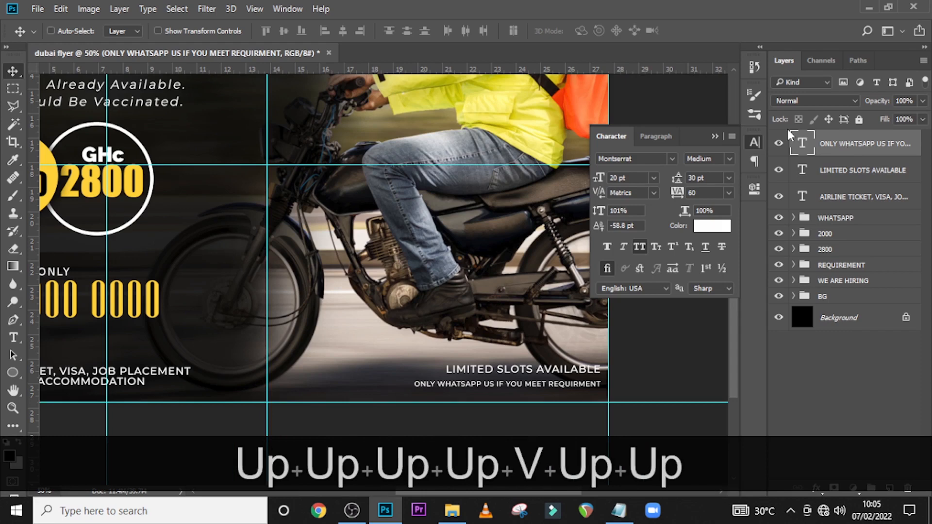
pyautogui.click(818, 140)
pyautogui.press('v')
pyautogui.press('Up')
pyautogui.press('Up')
pyautogui.press('Up')
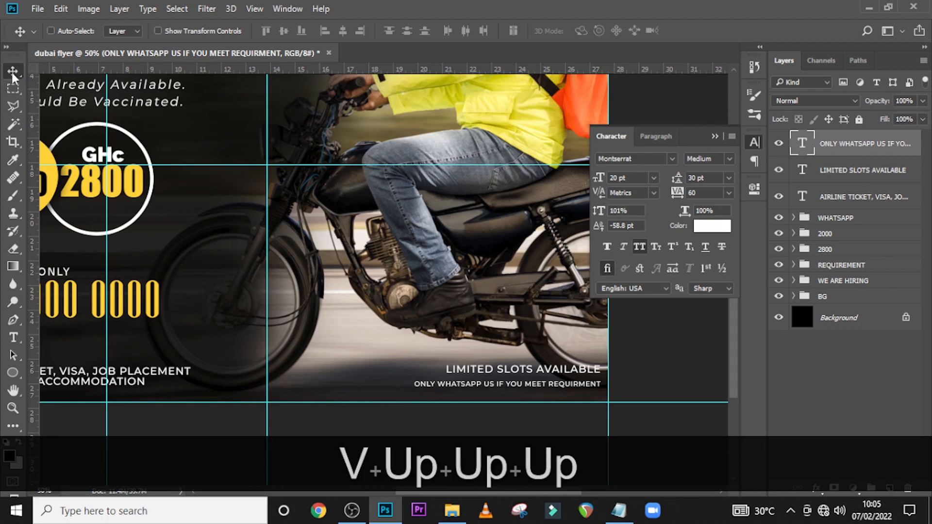
pyautogui.press('Up')
pyautogui.press('Up')
pyautogui.press('Up')
pyautogui.press('Up')
pyautogui.press('Up')
pyautogui.press('Up')
pyautogui.press('Up')
pyautogui.press('Up')
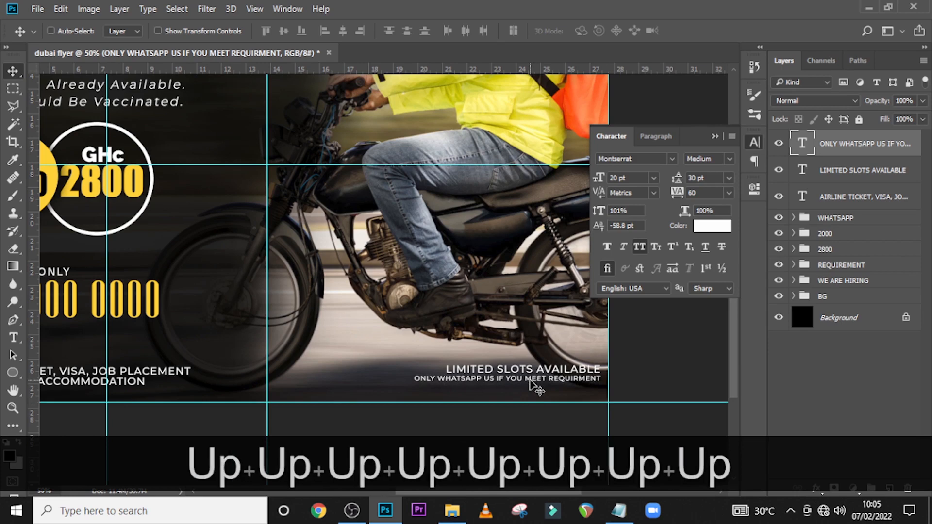
pyautogui.press('Up')
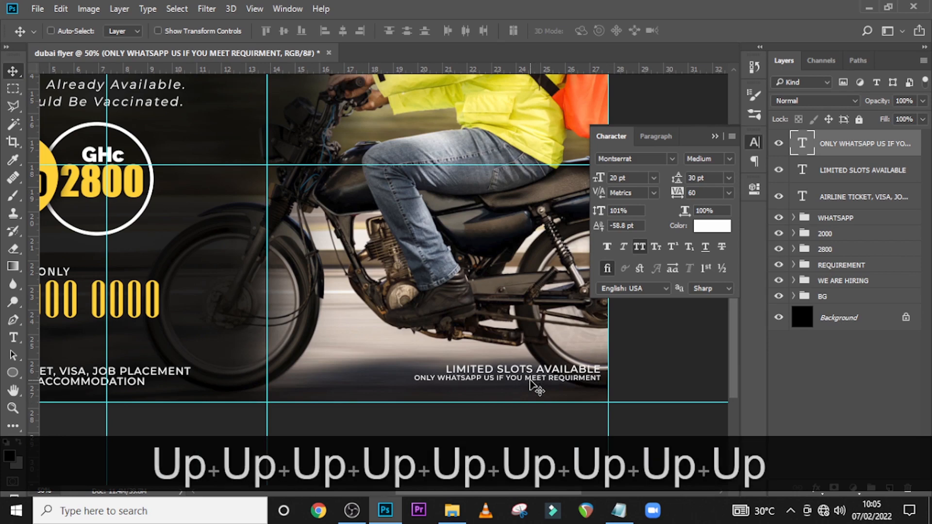
# Move the LIMITED SLOTS AVAILABLE and ONLY WHATSAPP US lines down together slightly, and hide the guides.
pyautogui.press('ctrl')
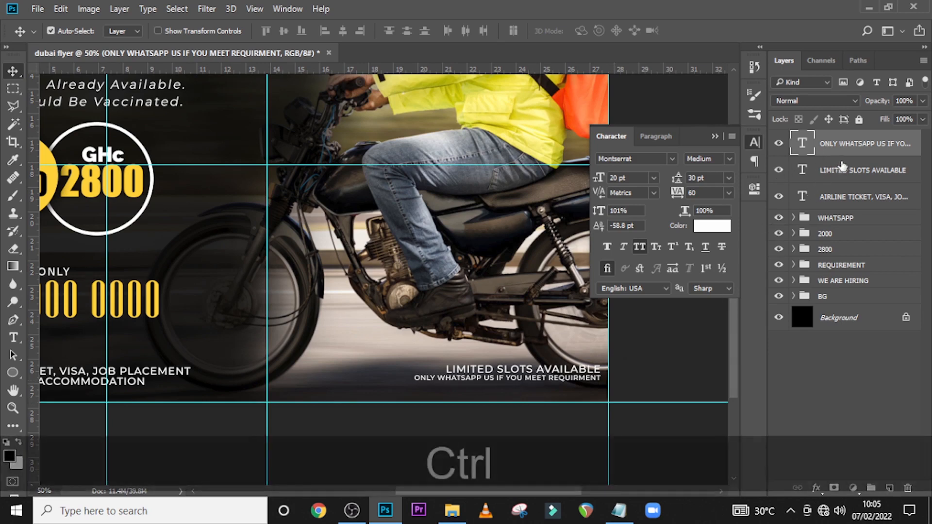
pyautogui.keyDown('ctrl'); pyautogui.click(845, 177); pyautogui.keyUp('ctrl')
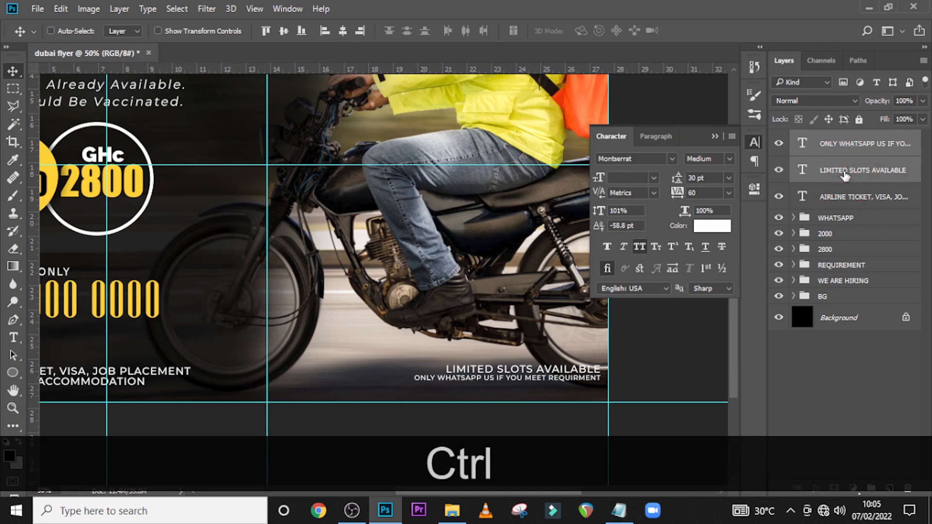
pyautogui.press('Down')
pyautogui.press('Down')
pyautogui.press('Down')
pyautogui.press('Down')
pyautogui.press('Down')
pyautogui.press('Down')
pyautogui.press('Down')
pyautogui.press('Down')
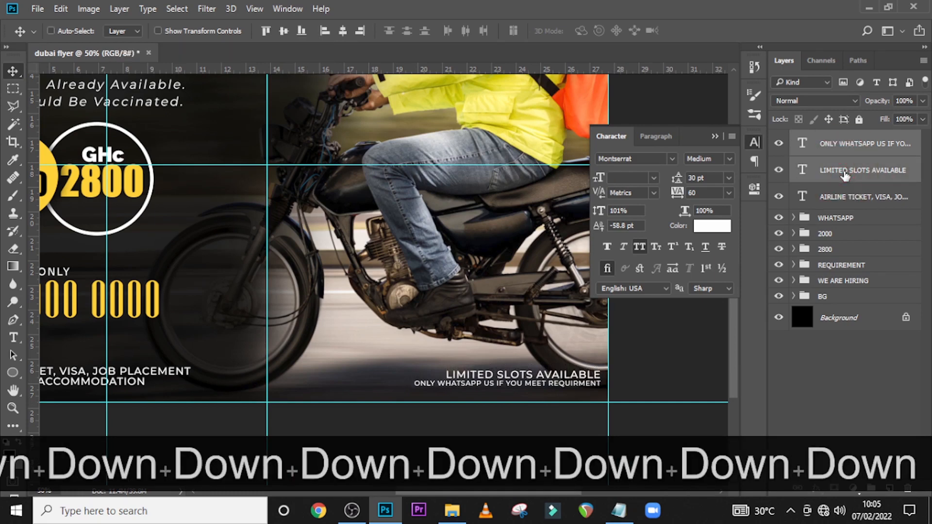
pyautogui.hotkey('ctrl', 'h')
pyautogui.hotkey('ctrl', '0')
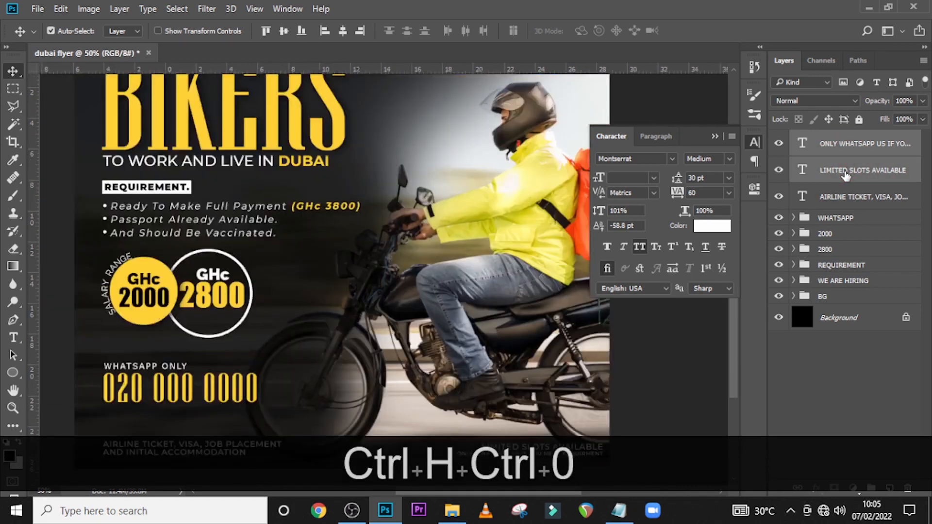
# Group the three footer text layers and name the group DOWN TEXT.
pyautogui.keyDown('ctrl'); pyautogui.click(847, 197); pyautogui.keyUp('ctrl')
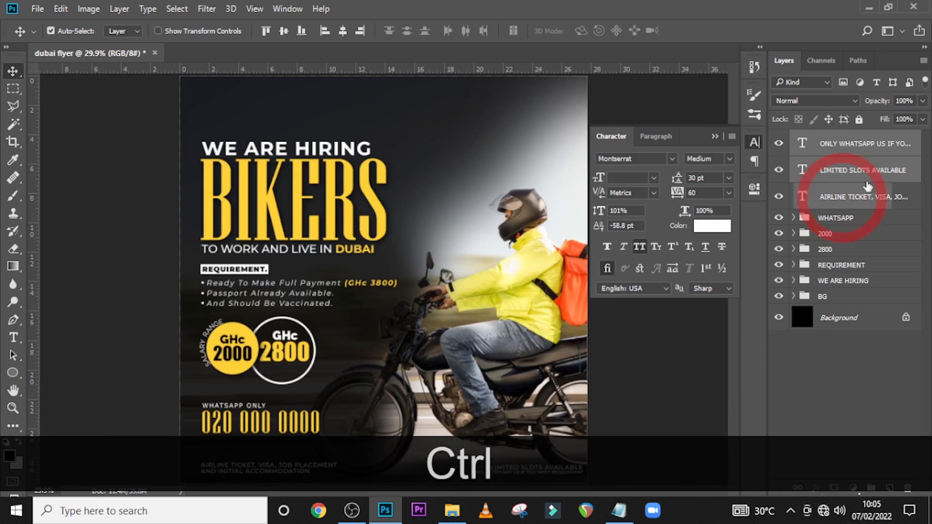
pyautogui.hotkey('ctrl', 'g')
pyautogui.doubleClick(829, 138)
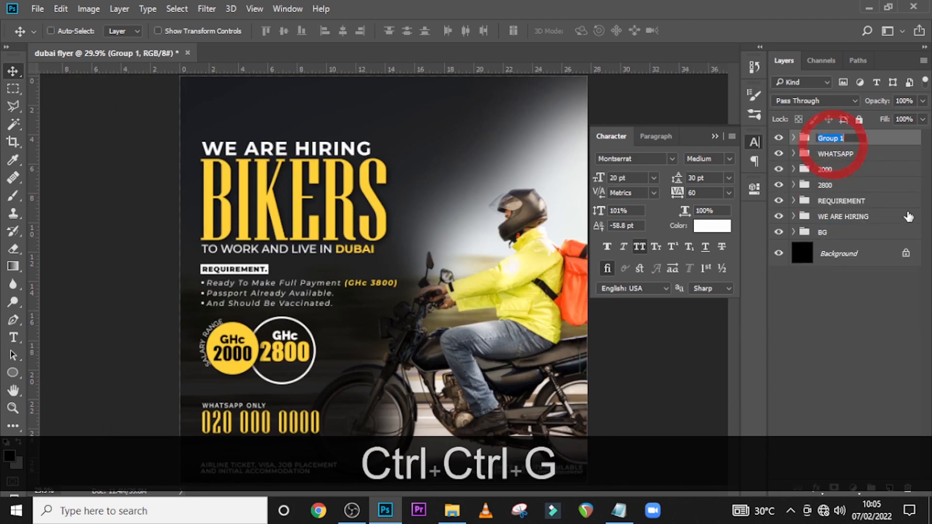
pyautogui.write('DO')
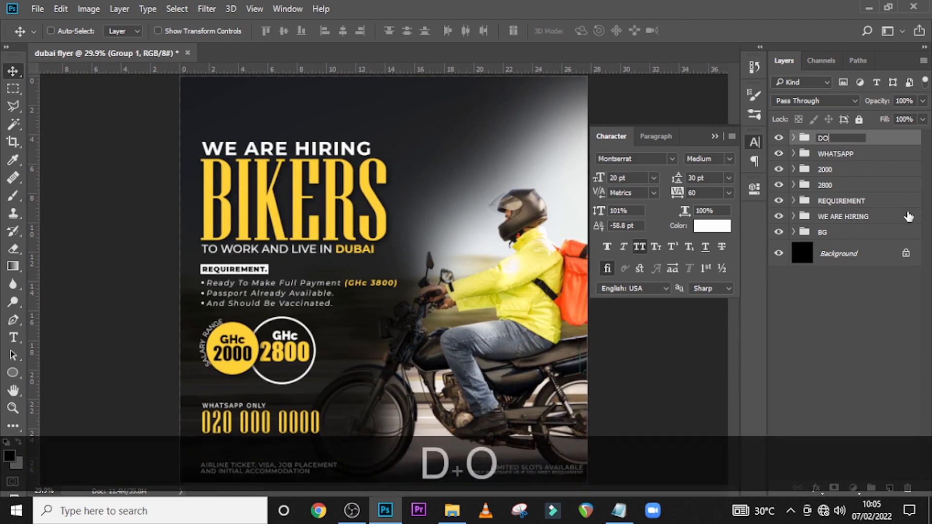
pyautogui.write('WN TEXT')
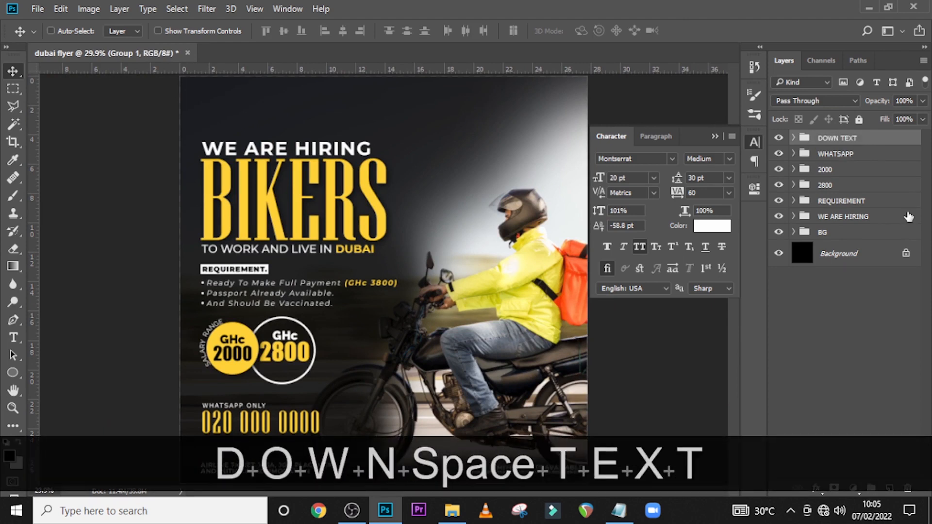
pyautogui.press('Return')
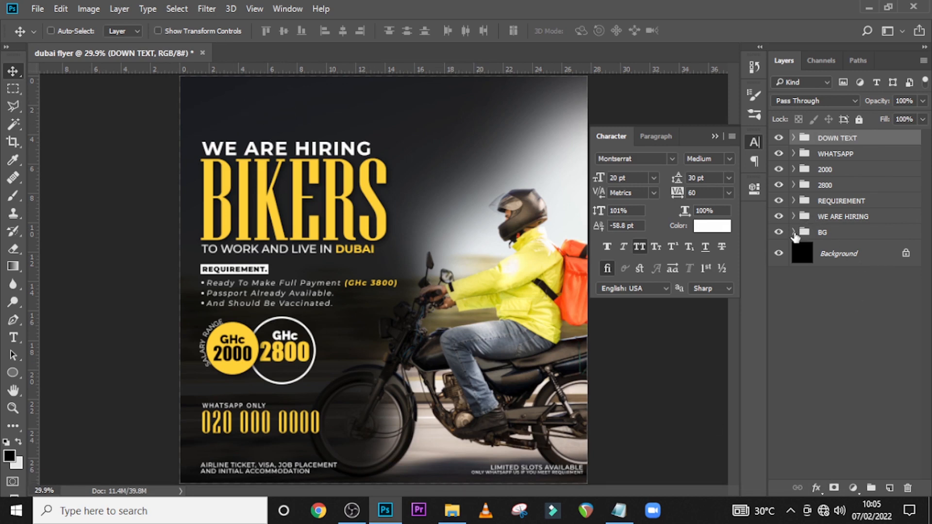
# Expand the BG group, check its photo and fill layers, and select the Color Fill 1 layer.
pyautogui.click(794, 233)
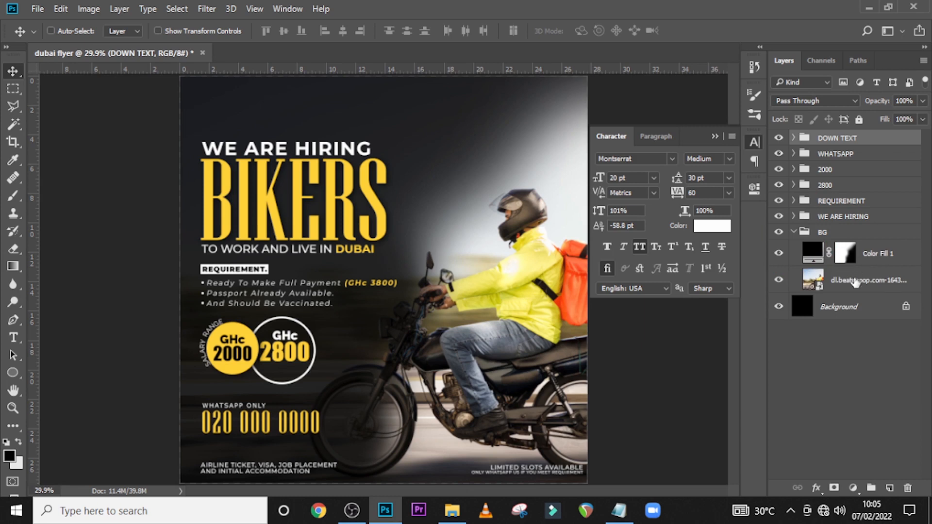
pyautogui.click(861, 285)
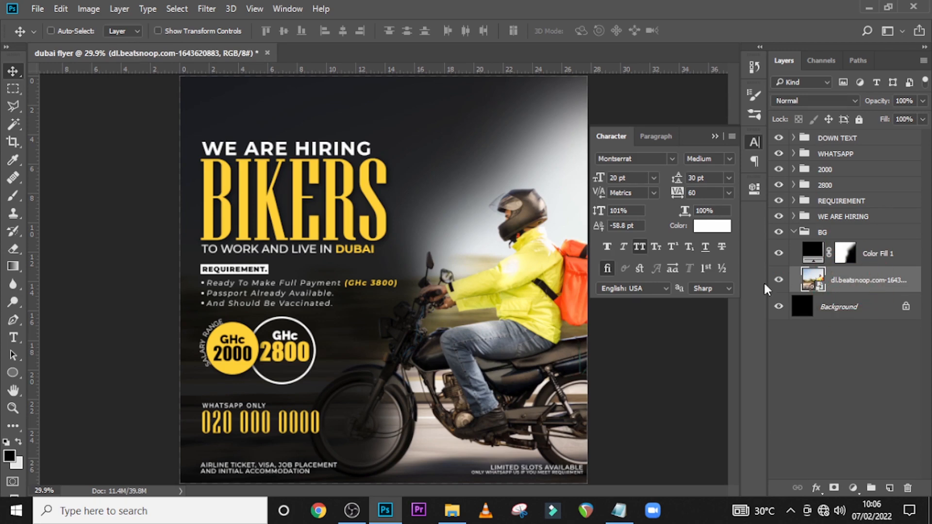
pyautogui.click(778, 280)
pyautogui.click(779, 253)
pyautogui.click(778, 253)
pyautogui.click(882, 259)
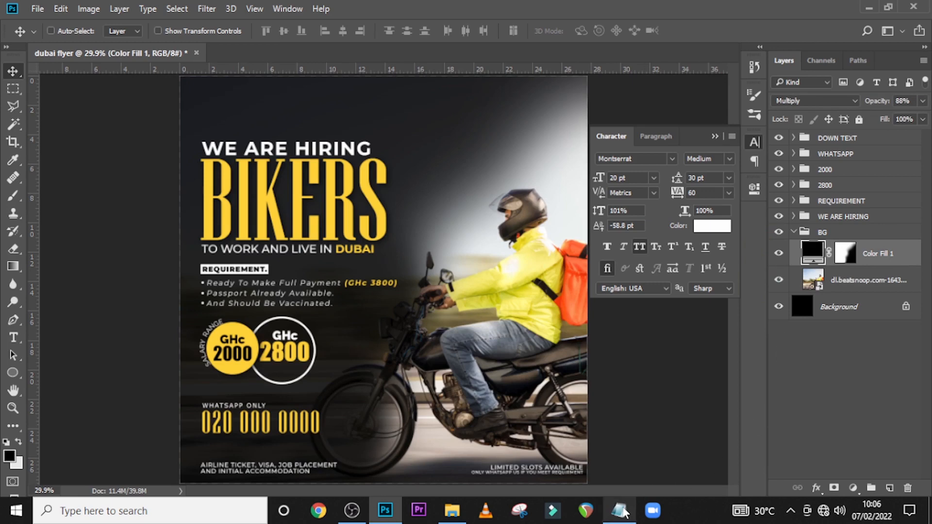
# Place 2.jpg from the U83 folder above Color Fill 1, scaled to about 220% in the flyer's upper left corner.
pyautogui.click(619, 510)
pyautogui.click(452, 511)
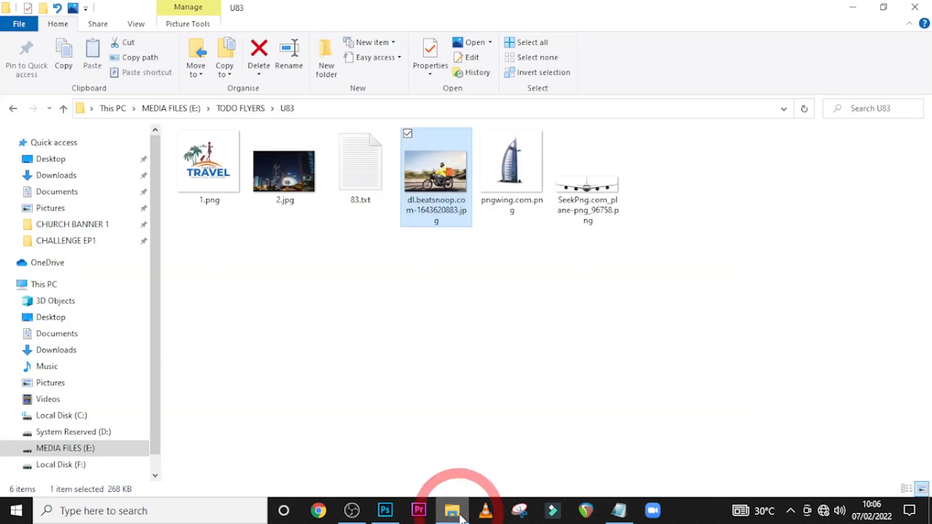
pyautogui.click(264, 179)
pyautogui.moveTo(284, 170); pyautogui.dragTo(497, 454)
pyautogui.moveTo(482, 377); pyautogui.dragTo(340, 143)
pyautogui.moveTo(336, 181); pyautogui.dragTo(339, 170)
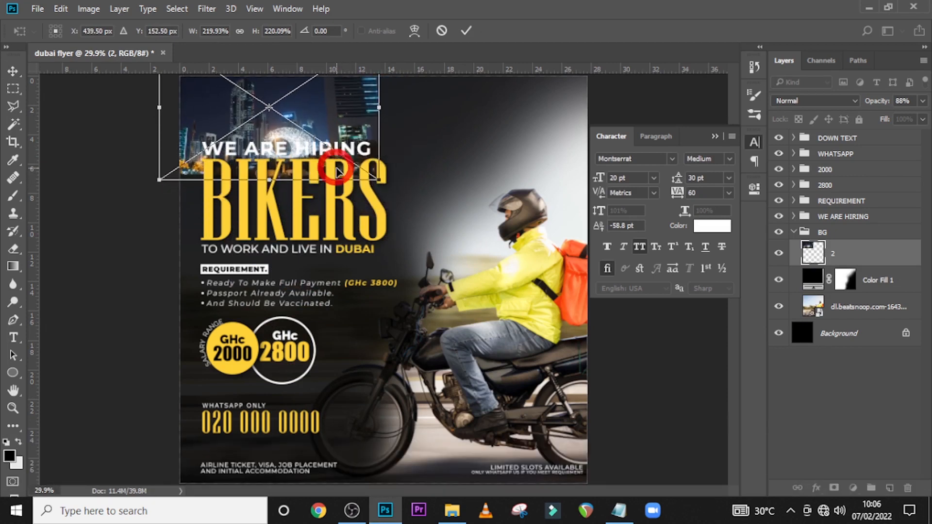
pyautogui.press('Return')
# Confirm the placed city image on layer 2 and apply a Gaussian Blur with a 2.1-pixel radius.
pyautogui.click(853, 259)
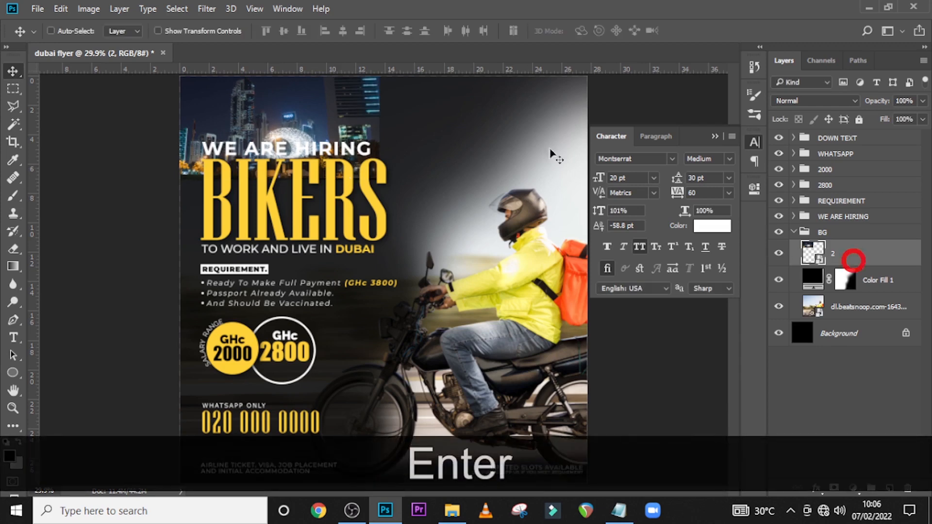
pyautogui.click(199, 11)
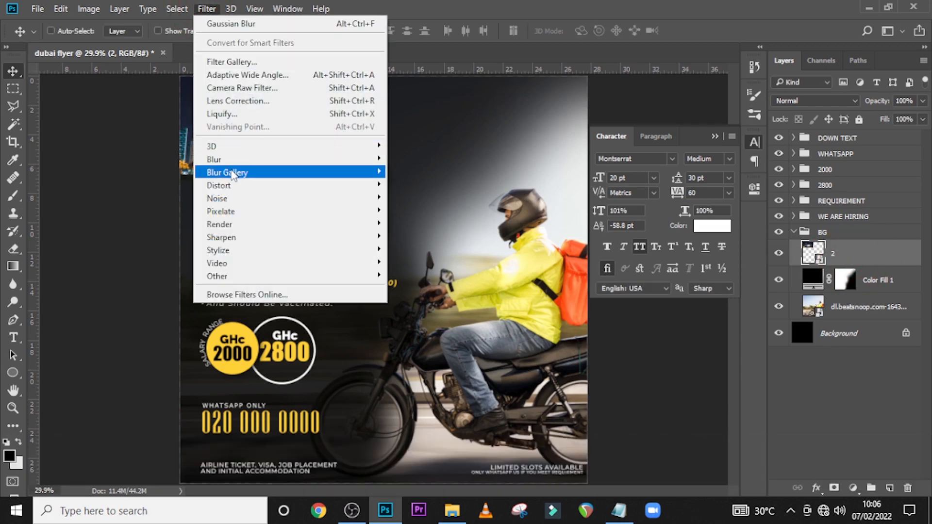
pyautogui.moveTo(232, 178)
pyautogui.moveTo(250, 160)
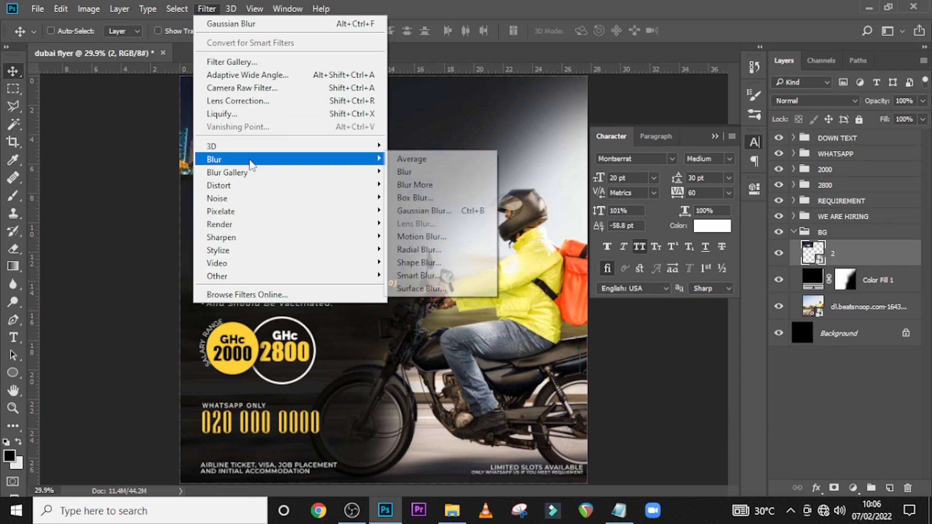
pyautogui.click(423, 210)
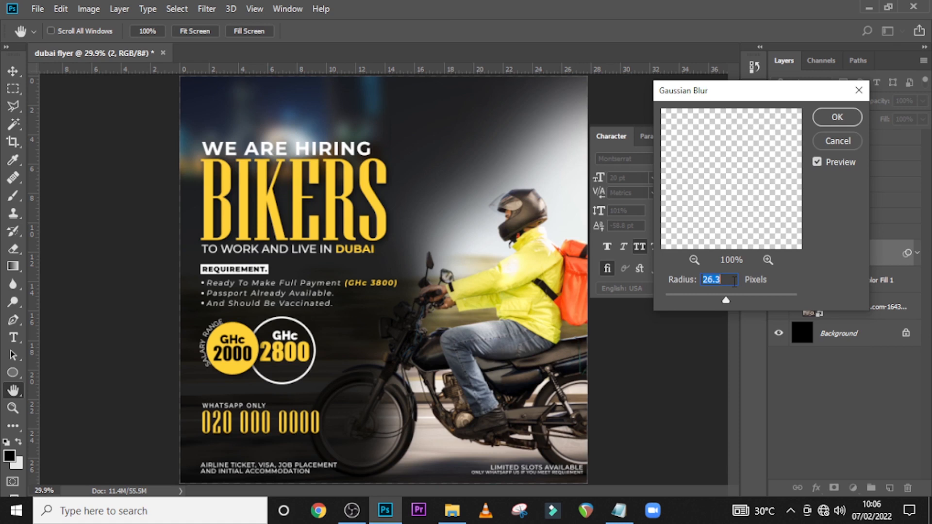
pyautogui.write('2')
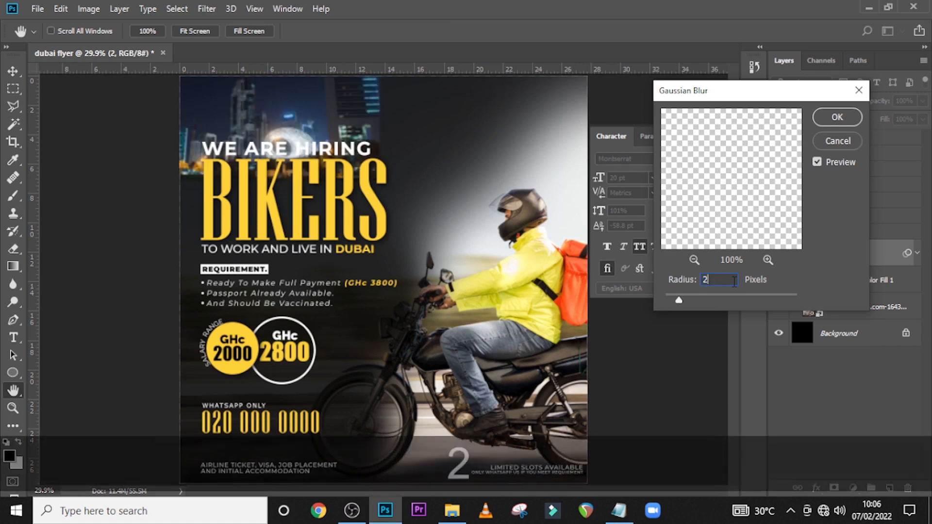
pyautogui.write('.1')
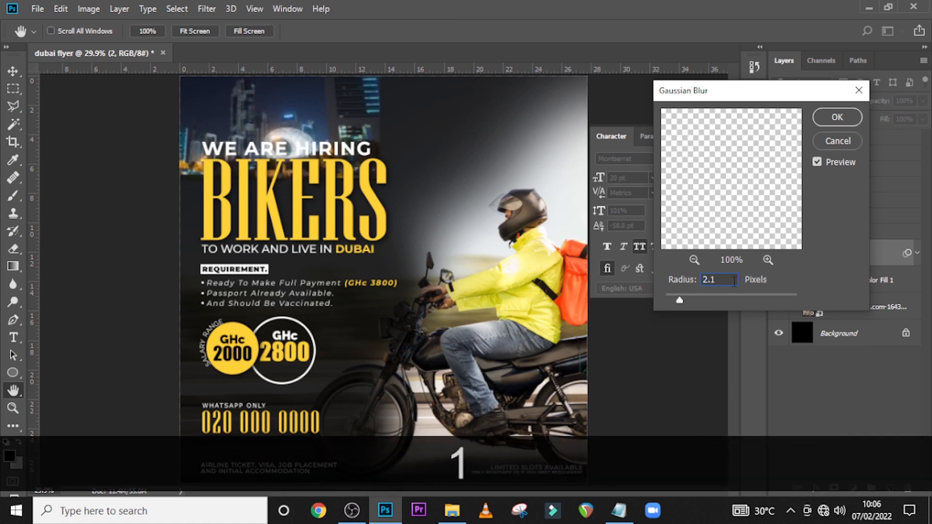
pyautogui.click(834, 115)
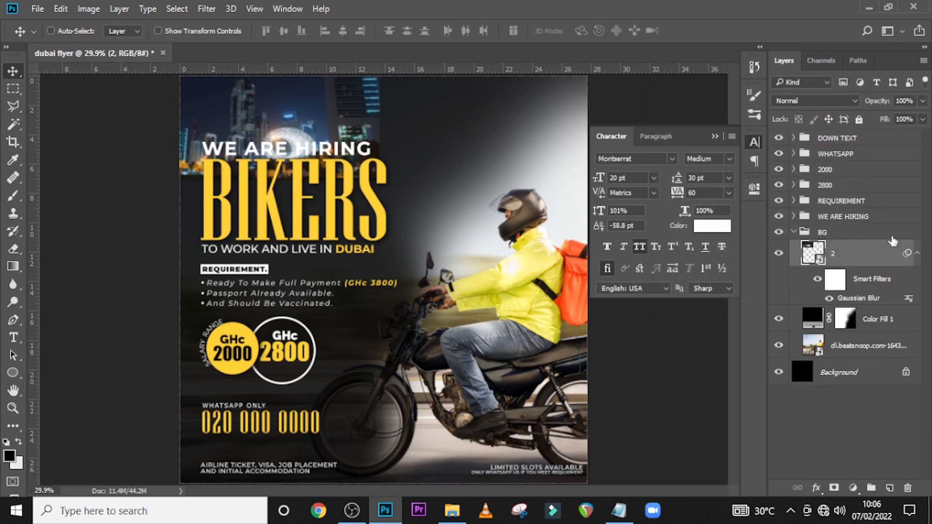
# Lower the opacity of layer 2 to 71% and collapse its smart filter list.
pyautogui.click(922, 101)
pyautogui.moveTo(920, 120)
pyautogui.mouseDown()
pyautogui.moveTo(899, 121)
pyautogui.moveTo(905, 126)
pyautogui.mouseUp()
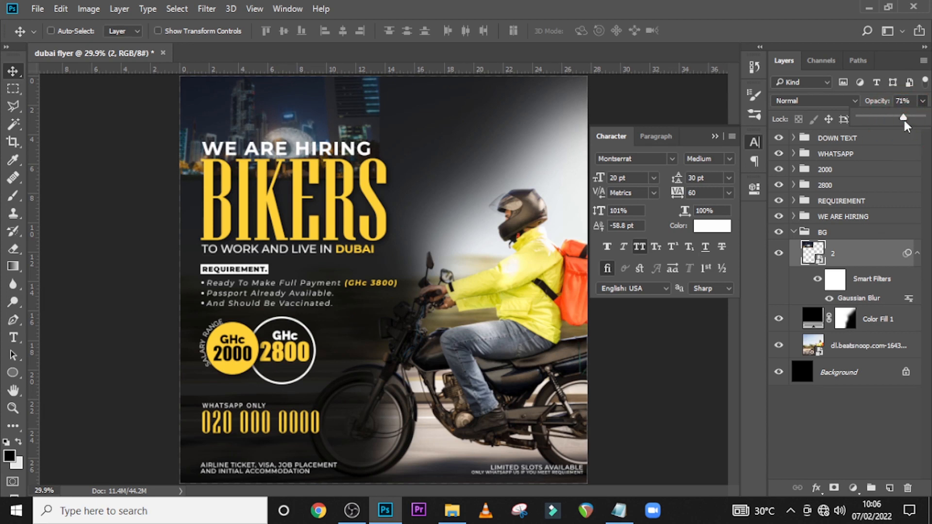
pyautogui.click(918, 259)
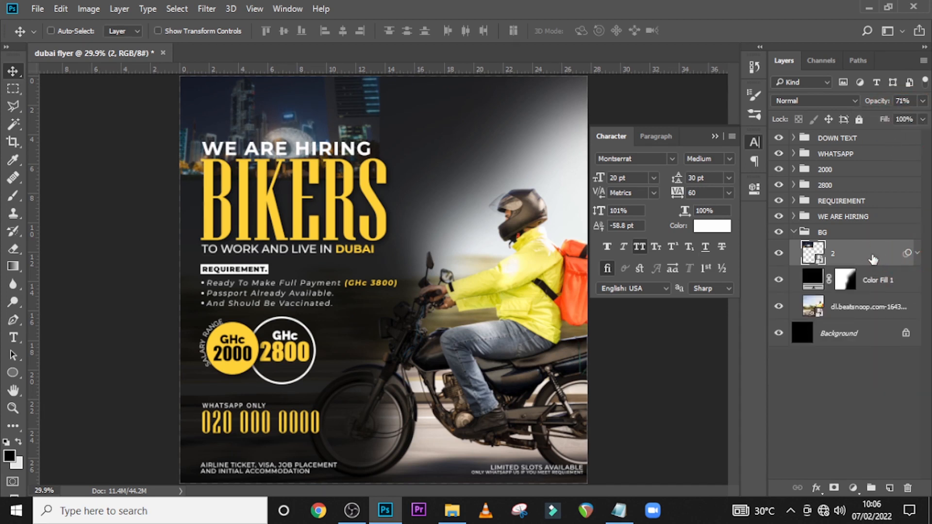
# Add a mask to layer 2 and paint black with a 500-pixel soft brush to fade the city image's hard edges behind the headline.
pyautogui.click(834, 488)
pyautogui.press('b')
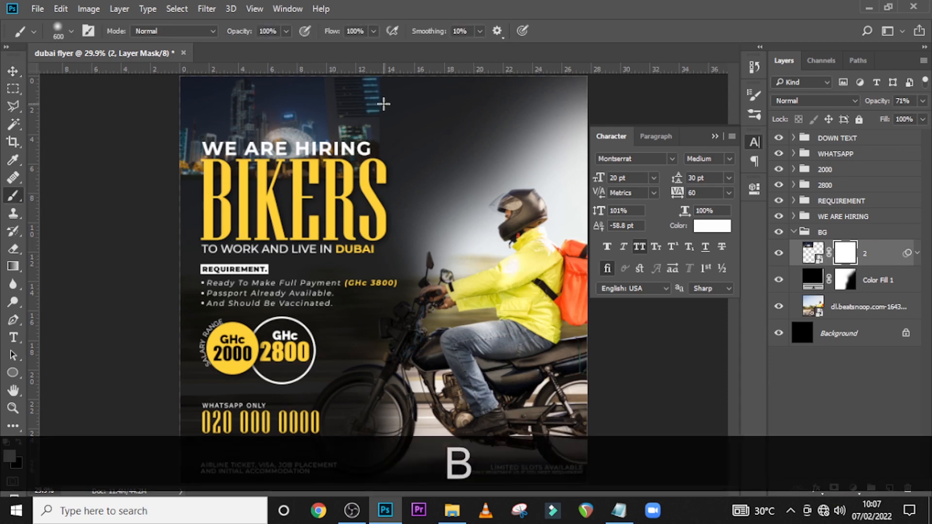
pyautogui.press('capslock')
pyautogui.press('[')
pyautogui.press('[')
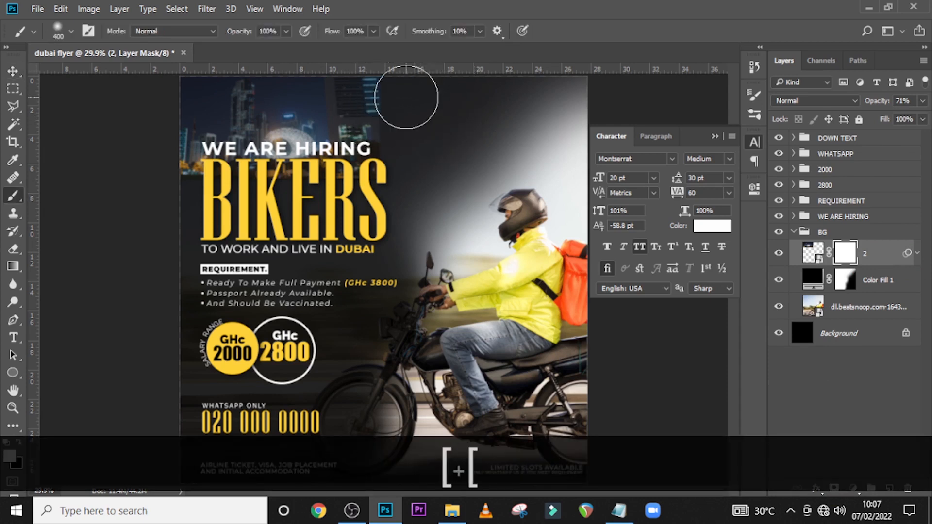
pyautogui.click(20, 450)
pyautogui.press('[')
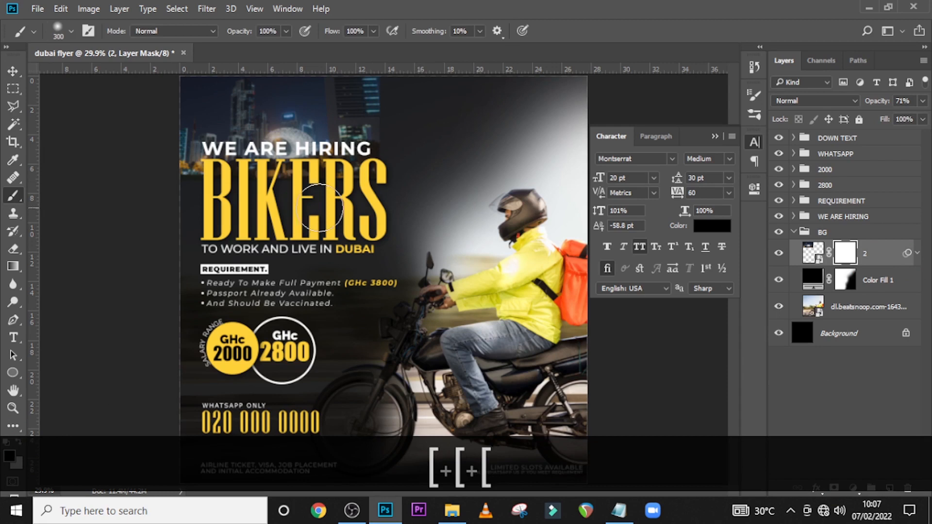
pyautogui.press('=')
pyautogui.press(']')
pyautogui.press(']')
pyautogui.moveTo(374, 206)
pyautogui.mouseDown()
pyautogui.moveTo(272, 228)
pyautogui.moveTo(146, 214)
pyautogui.moveTo(422, 201)
pyautogui.moveTo(175, 218)
pyautogui.mouseUp()
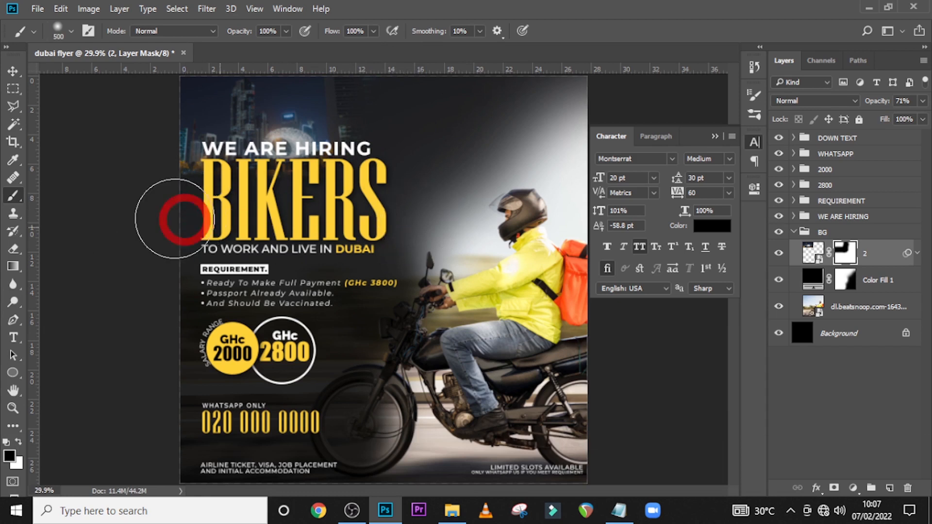
# Show the guides and remove the horizontal guide crossing the upper part of the salary circles.
pyautogui.hotkey('ctrl', ';')
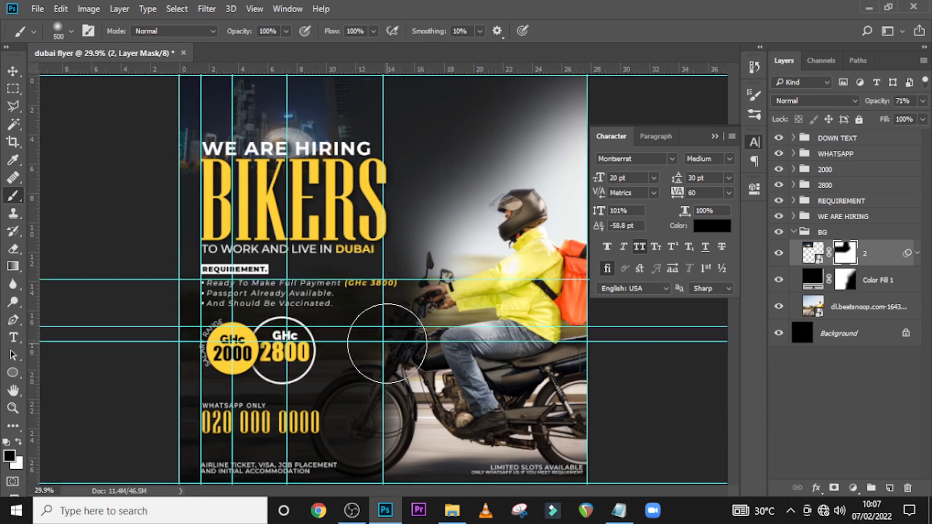
pyautogui.press('ctrl')
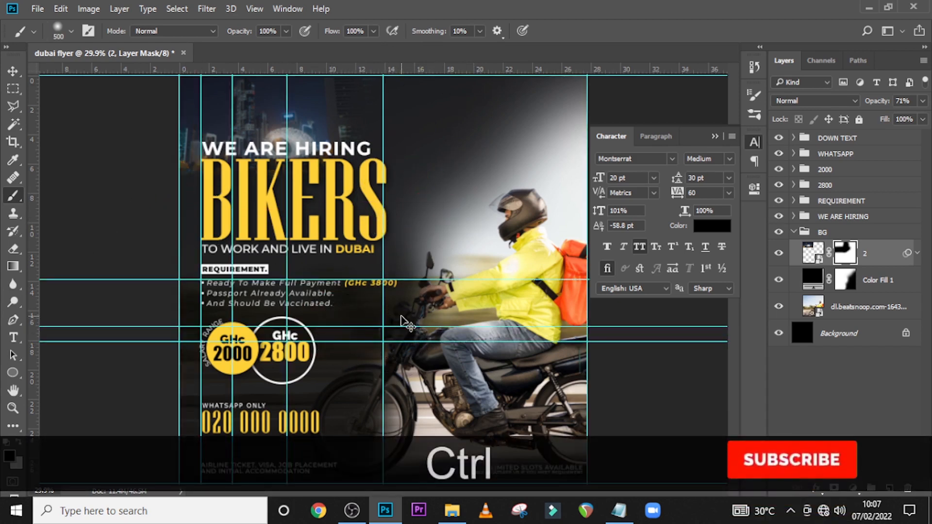
pyautogui.hotkey('ctrl', 'z')
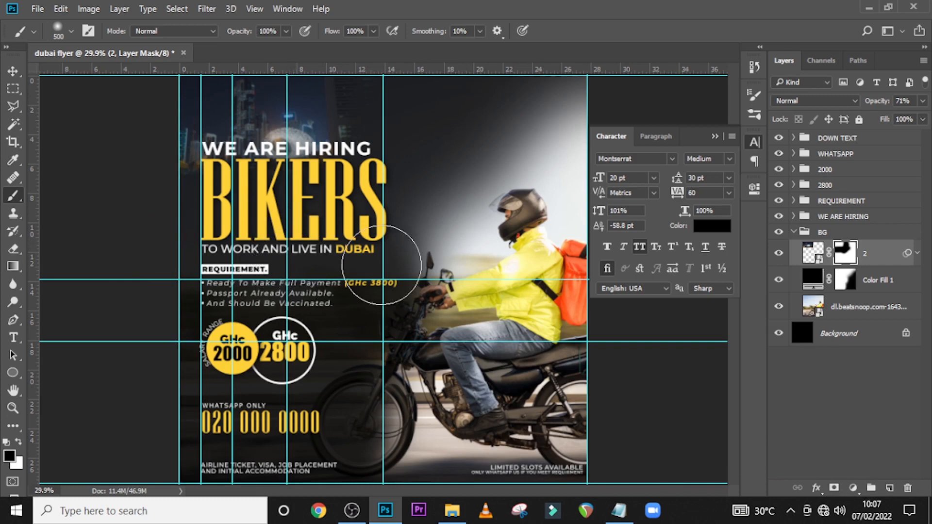
# Place pngwing.com.png from the U83 folder above layer 2, scaled to about 115% width and 126% height.
pyautogui.click(454, 519)
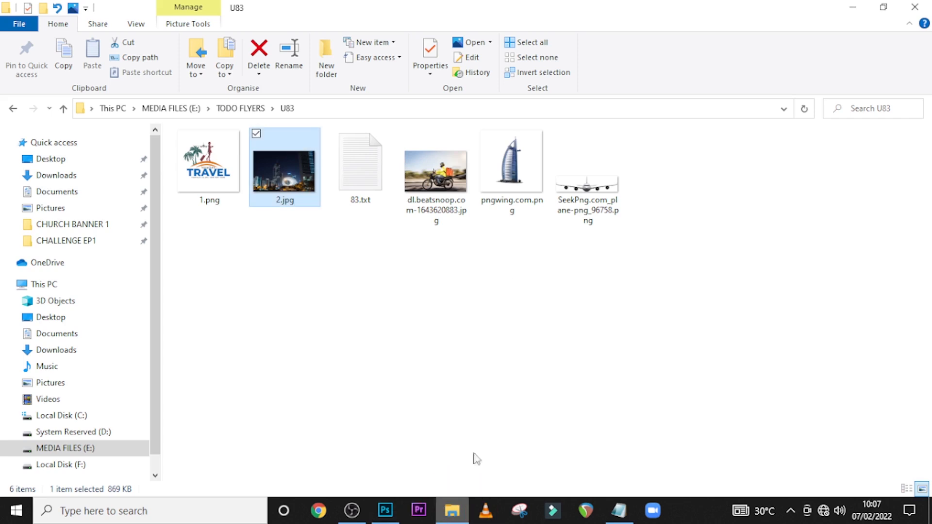
pyautogui.click(513, 185)
pyautogui.moveTo(516, 185); pyautogui.dragTo(441, 315)
pyautogui.moveTo(455, 264); pyautogui.dragTo(456, 262)
pyautogui.moveTo(557, 162); pyautogui.dragTo(587, 113)
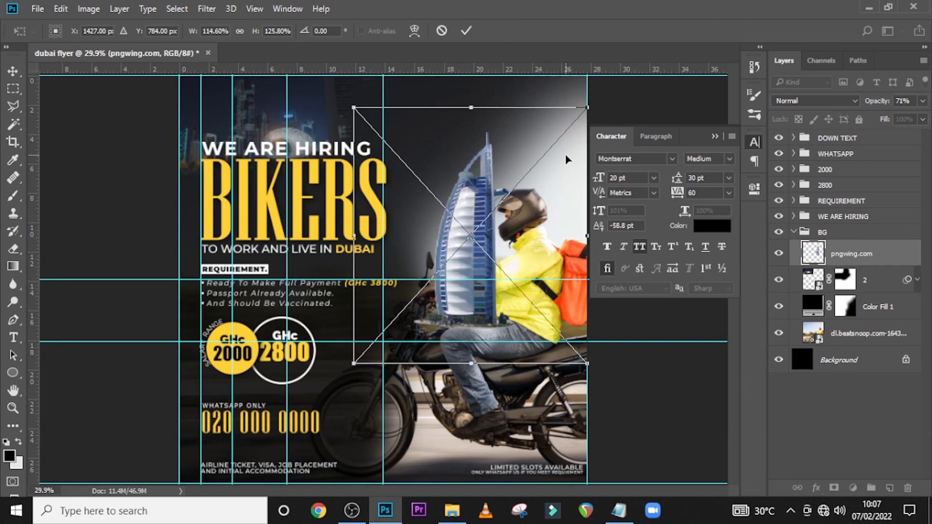
pyautogui.press('Return')
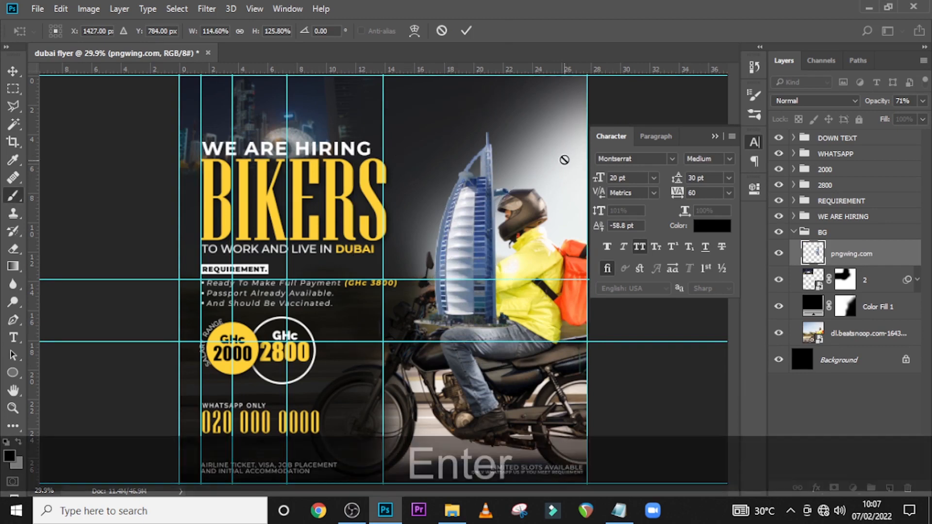
# Move the tower image to the flyer's upper right corner behind the rider's head and set its blend mode to Soft Light.
pyautogui.press('v')
pyautogui.click(713, 137)
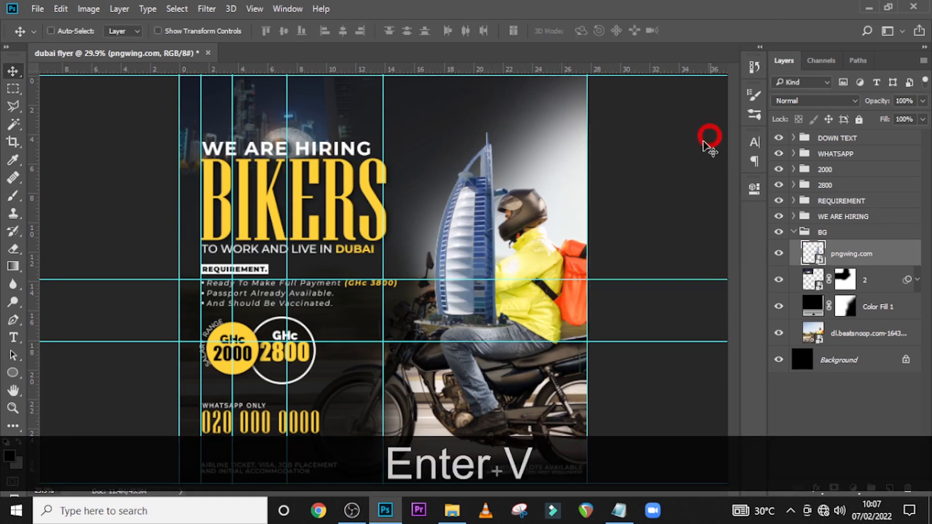
pyautogui.moveTo(477, 262); pyautogui.dragTo(564, 194)
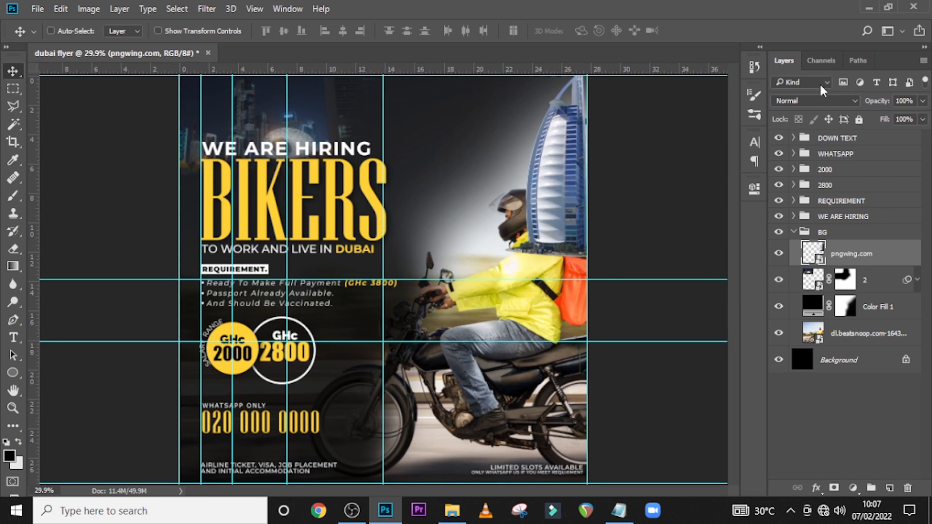
pyautogui.click(803, 103)
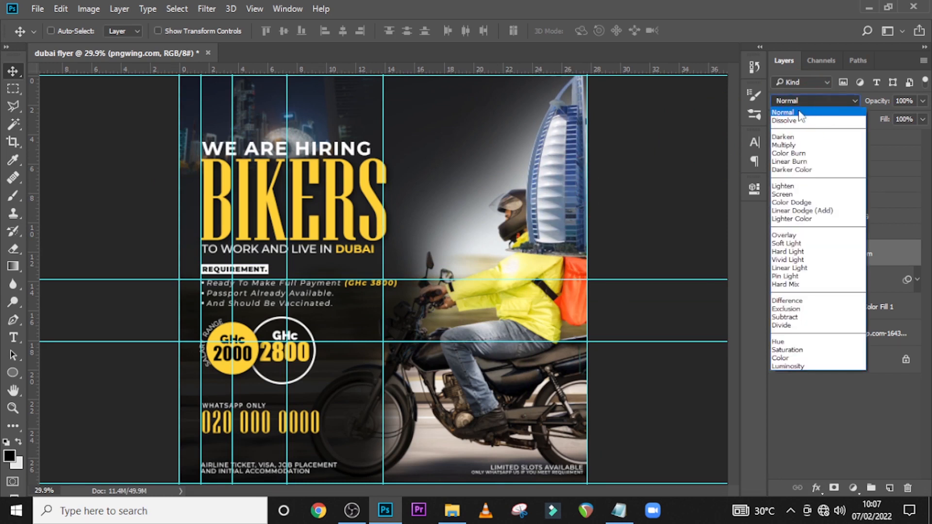
pyautogui.click(787, 243)
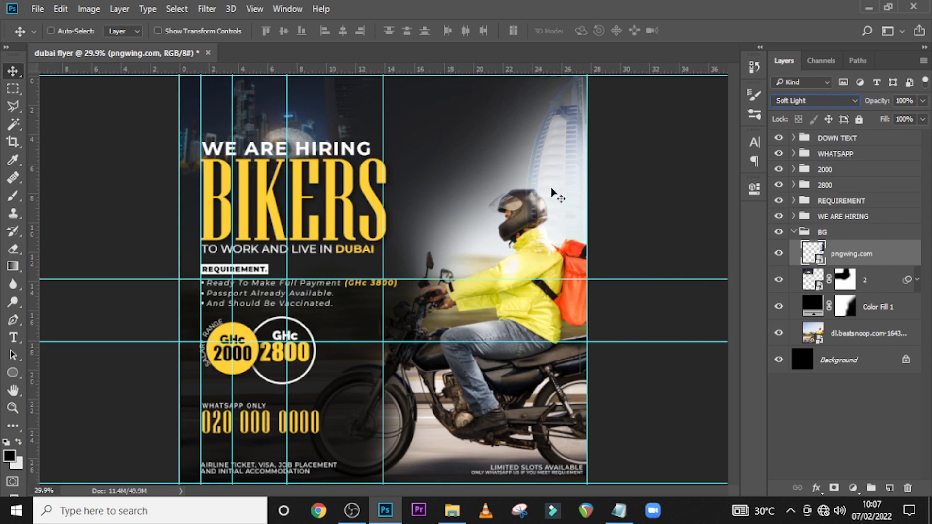
# Add a mask to the pngwing.com layer and paint black with a 175-pixel brush where the tower overlaps the rider.
pyautogui.click(834, 487)
pyautogui.click(848, 257)
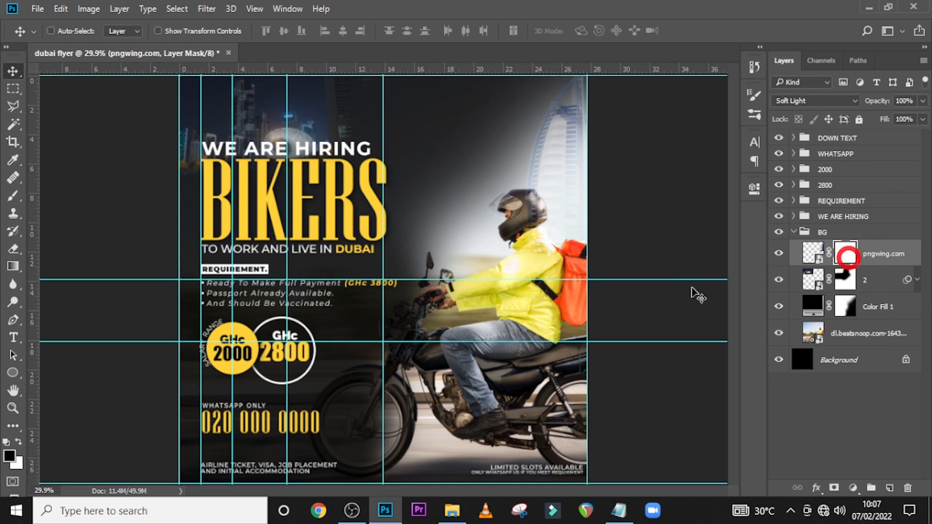
pyautogui.press('b')
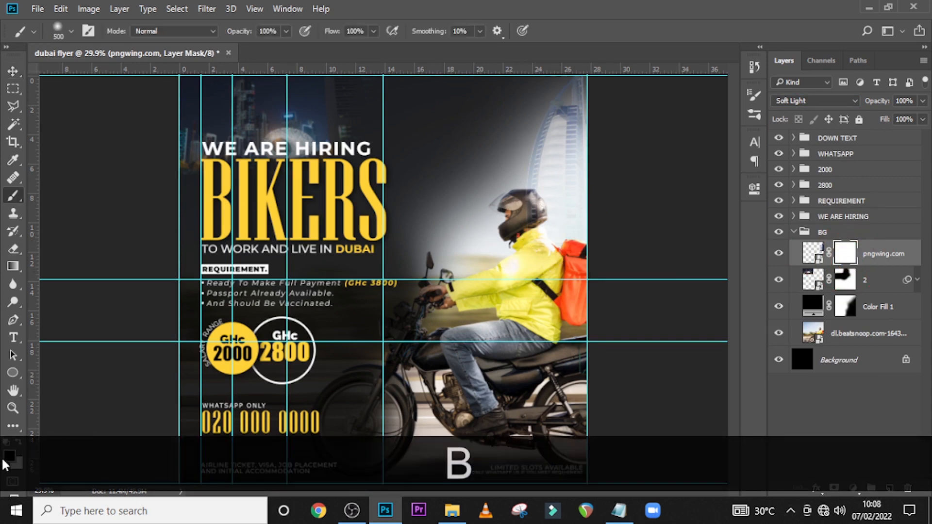
pyautogui.press('[')
pyautogui.press('[')
pyautogui.press('[')
pyautogui.press('[')
pyautogui.press('[')
pyautogui.press('[')
pyautogui.press('[')
pyautogui.press('[')
pyautogui.press('[')
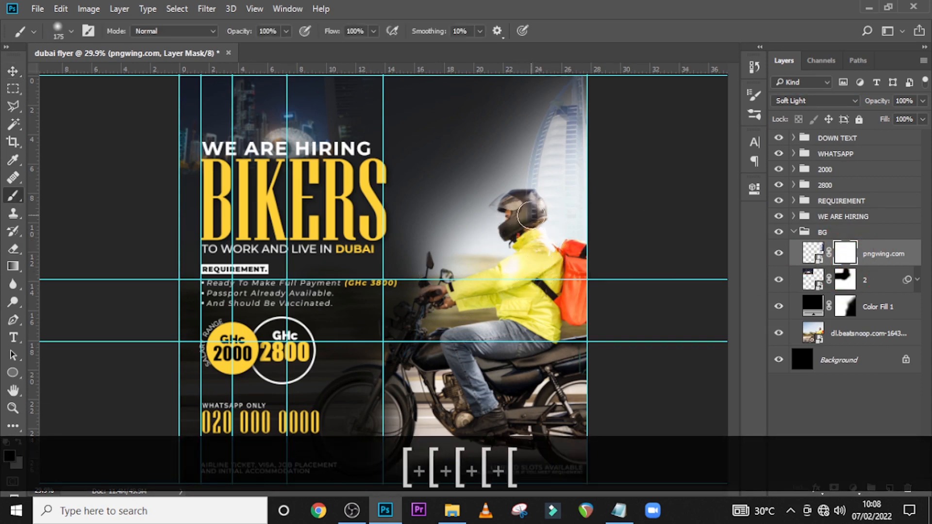
pyautogui.click(529, 208)
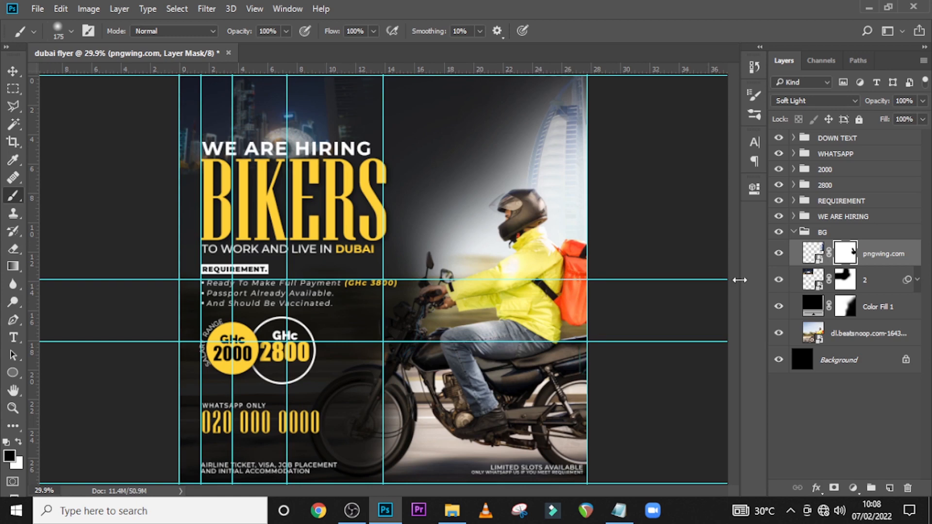
# Add a Color Balance adjustment layer and clip it to the pngwing.com layer.
pyautogui.click(853, 488)
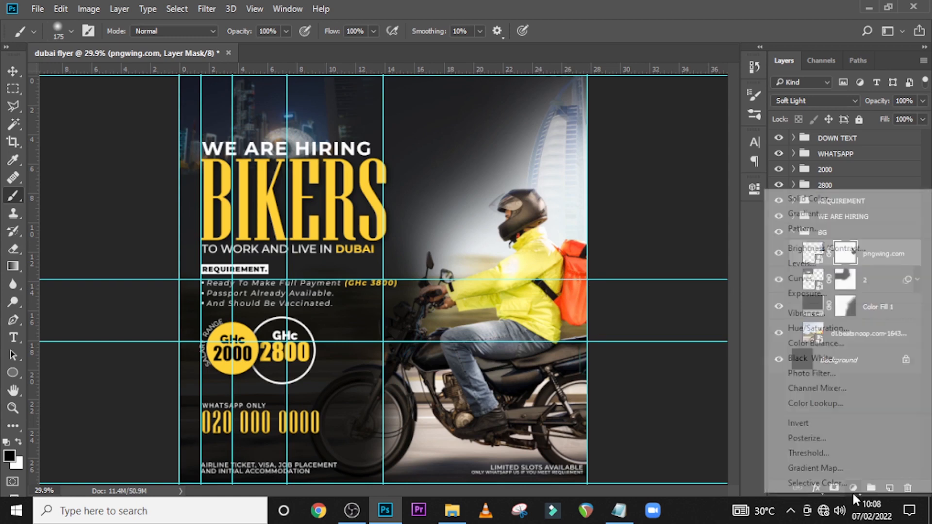
pyautogui.click(816, 343)
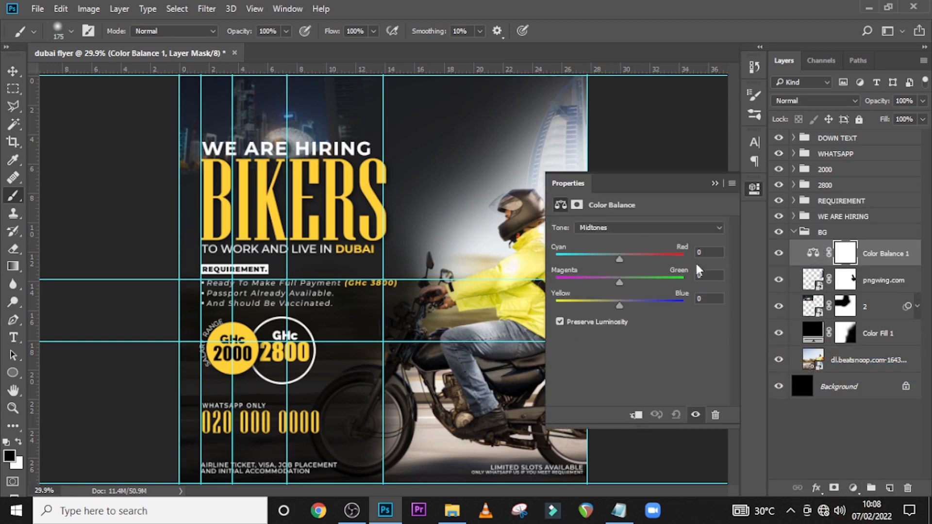
pyautogui.click(637, 415)
pyautogui.click(714, 183)
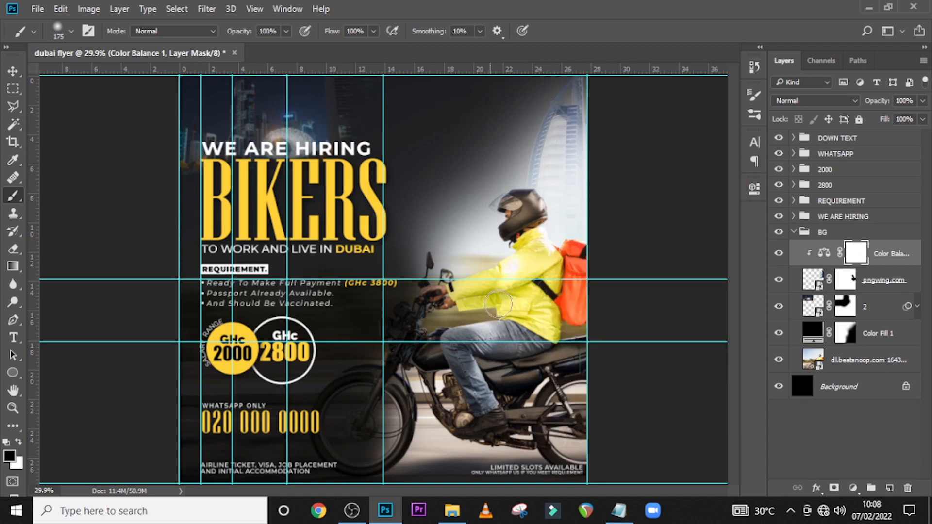
# Set the Color Balance midtones to Cyan-Red +24, Magenta-Green +19 and Yellow-Blue -39.
pyautogui.doubleClick(825, 253)
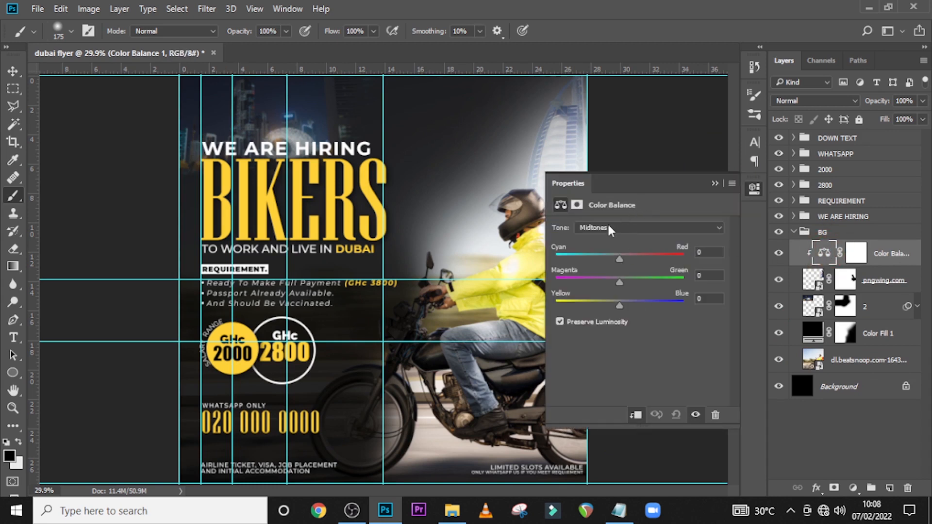
pyautogui.moveTo(626, 255)
pyautogui.mouseDown()
pyautogui.moveTo(608, 258)
pyautogui.moveTo(635, 259)
pyautogui.mouseUp()
pyautogui.click(778, 258)
pyautogui.click(776, 255)
pyautogui.moveTo(615, 278); pyautogui.dragTo(632, 281)
pyautogui.moveTo(625, 302); pyautogui.dragTo(594, 306)
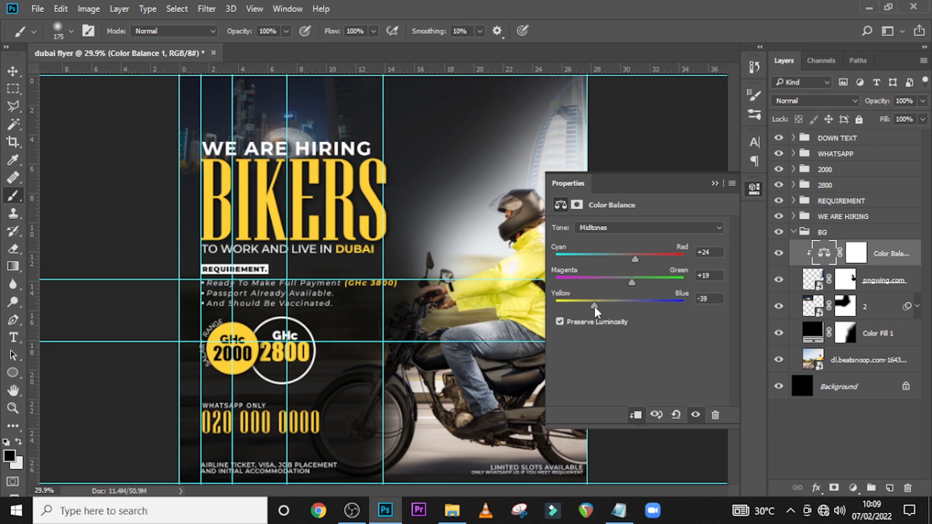
pyautogui.click(779, 254)
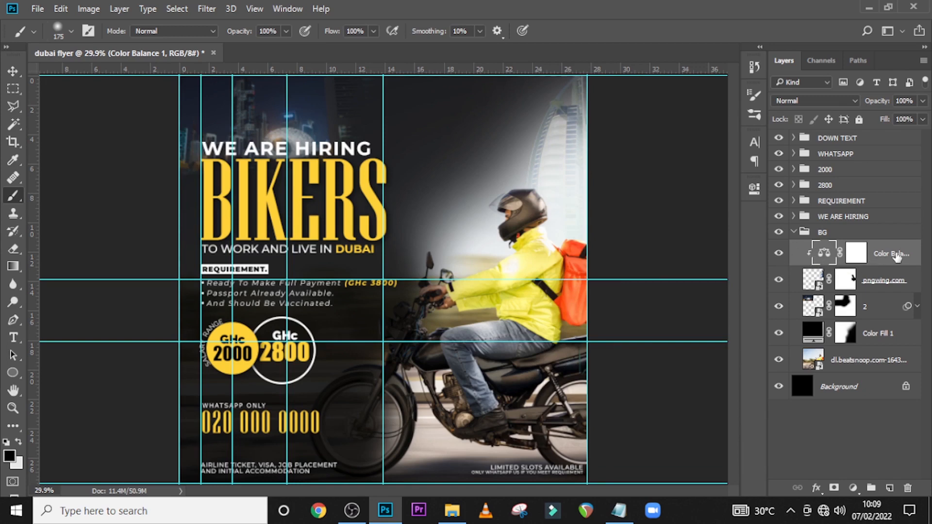
# Place the travel logo 1.png above the Color Balance layer, scaled to about 18.5% over the BIKERS headline.
pyautogui.hotkey('alt', 'Tab')
pyautogui.moveTo(209, 165); pyautogui.dragTo(280, 190)
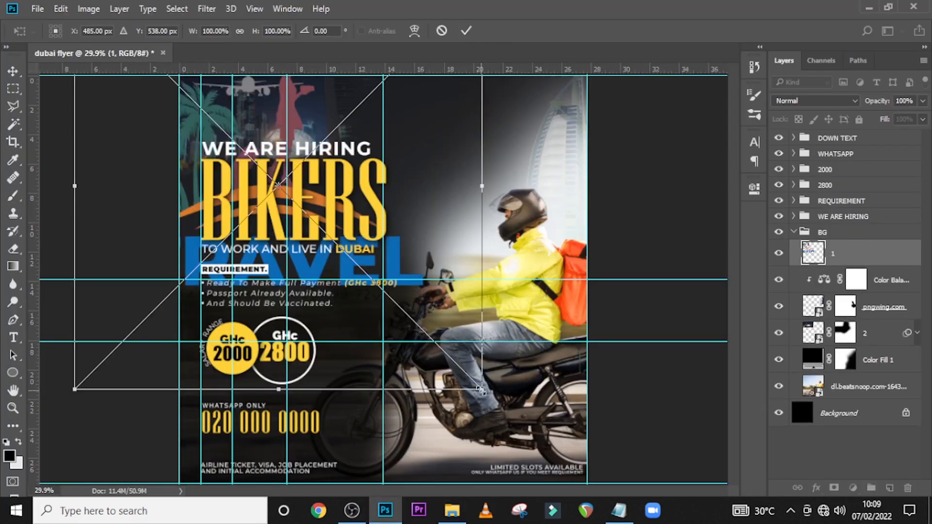
pyautogui.moveTo(480, 390)
pyautogui.mouseDown()
pyautogui.moveTo(378, 204)
pyautogui.moveTo(342, 199)
pyautogui.mouseUp()
pyautogui.hotkey('alt', 'shift', 'Return')
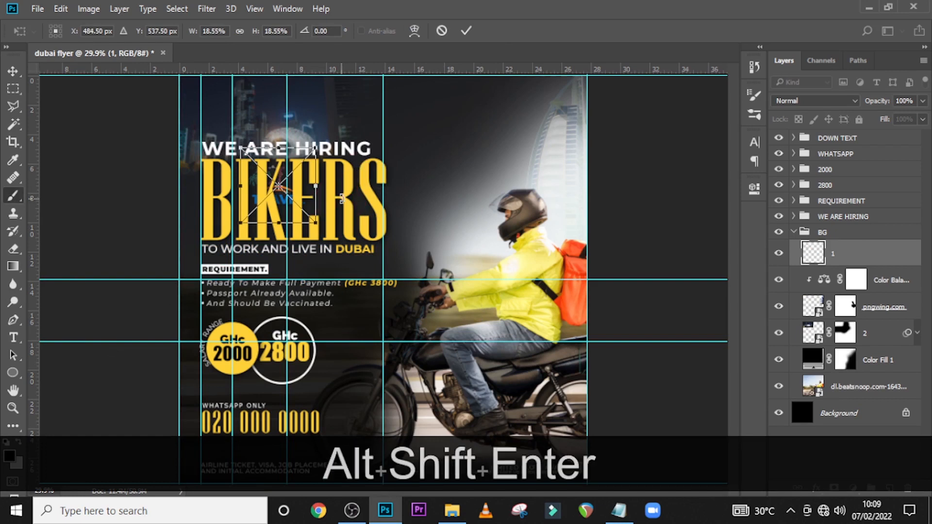
# Move the travel logo above the WE ARE HIRING text near the flyer's upper-left corner and nudge it slightly down.
pyautogui.press('v')
pyautogui.moveTo(272, 199); pyautogui.dragTo(222, 119)
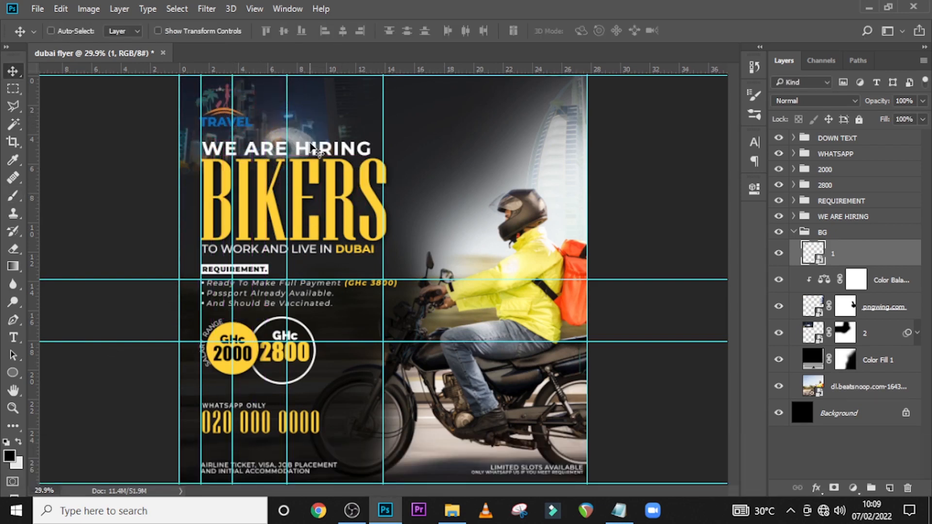
pyautogui.press('Down')
pyautogui.press('Down')
pyautogui.press('Down')
pyautogui.press('Down')
pyautogui.press('Down')
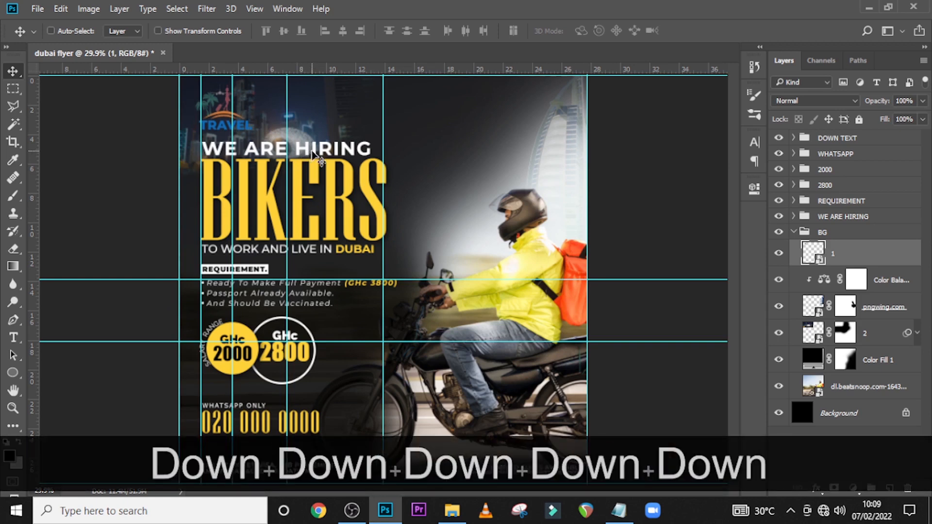
# Add a 5 px white outside Stroke to the travel logo layer and collapse its effects list.
pyautogui.click(904, 249)
pyautogui.doubleClick(906, 252)
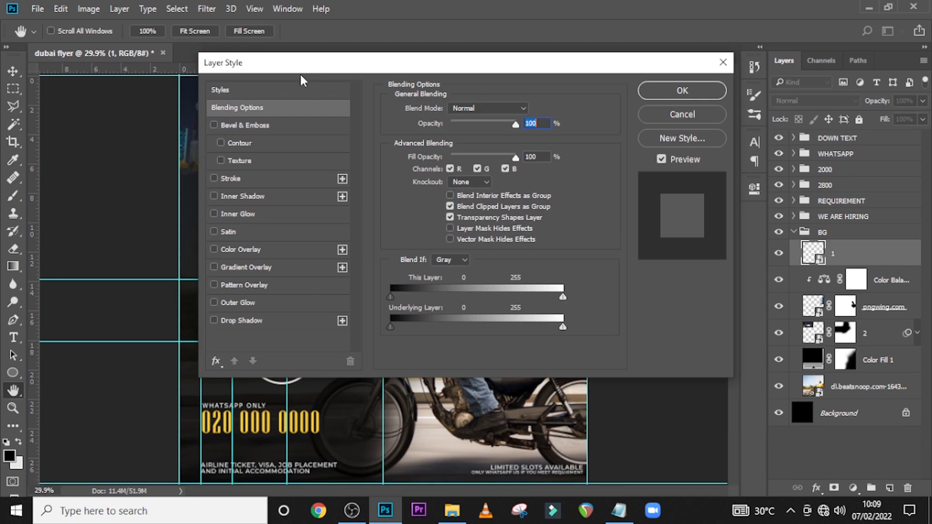
pyautogui.click(241, 178)
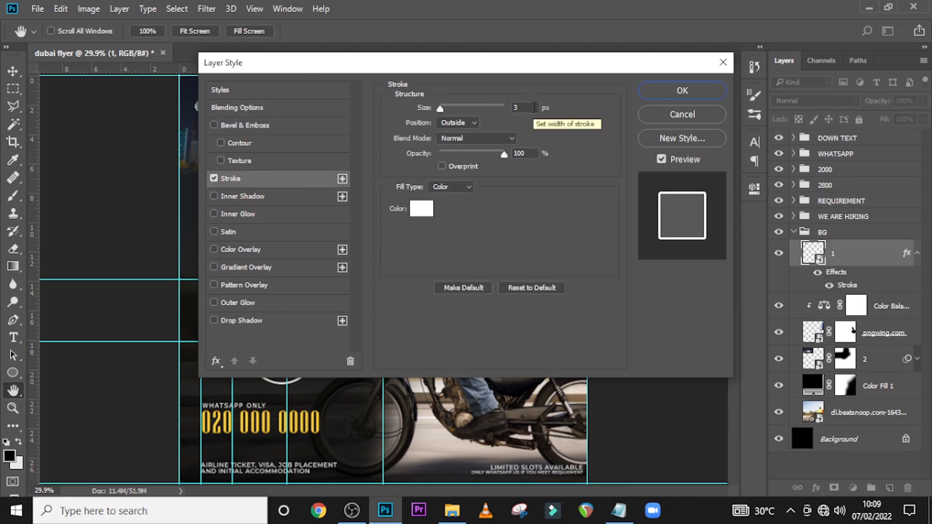
pyautogui.click(513, 108)
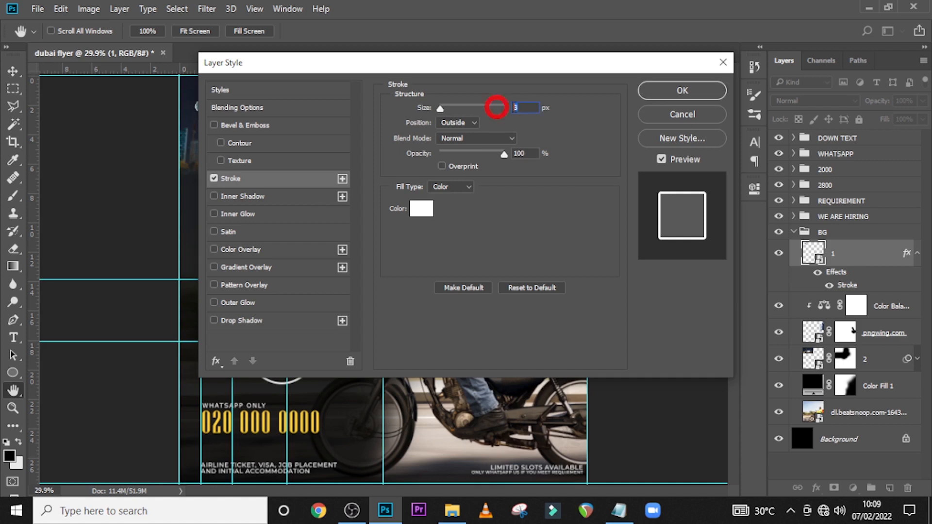
pyautogui.write('5')
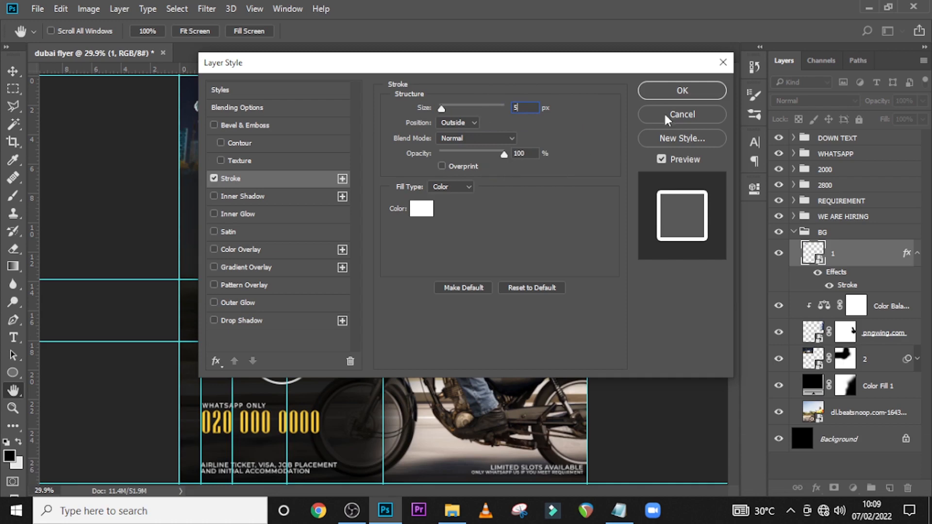
pyautogui.click(686, 90)
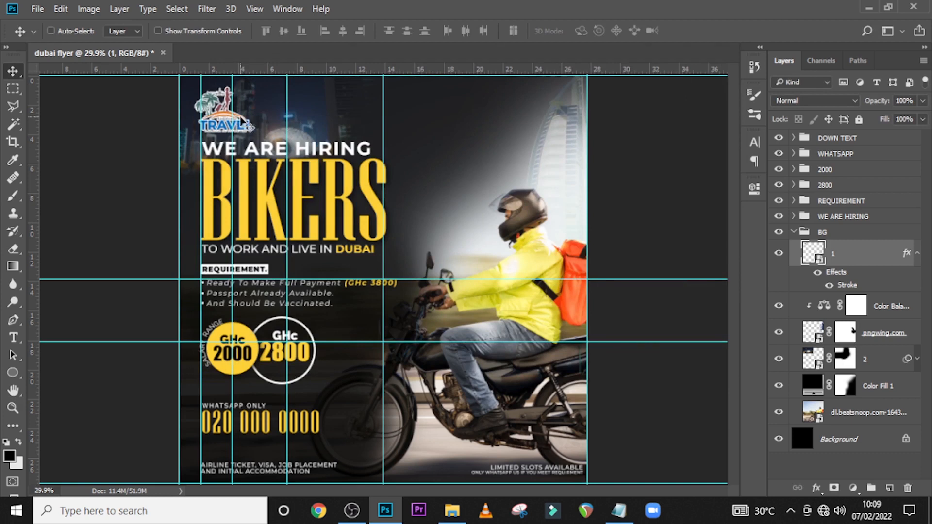
pyautogui.click(918, 253)
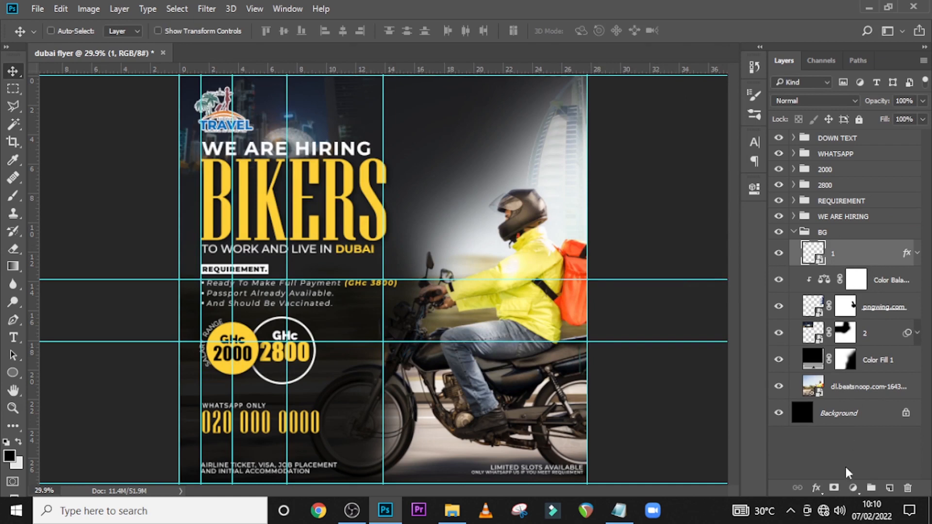
# Add a Gradient Map adjustment layer above the travel logo and keep the gradient's start stop black (000000).
pyautogui.click(853, 488)
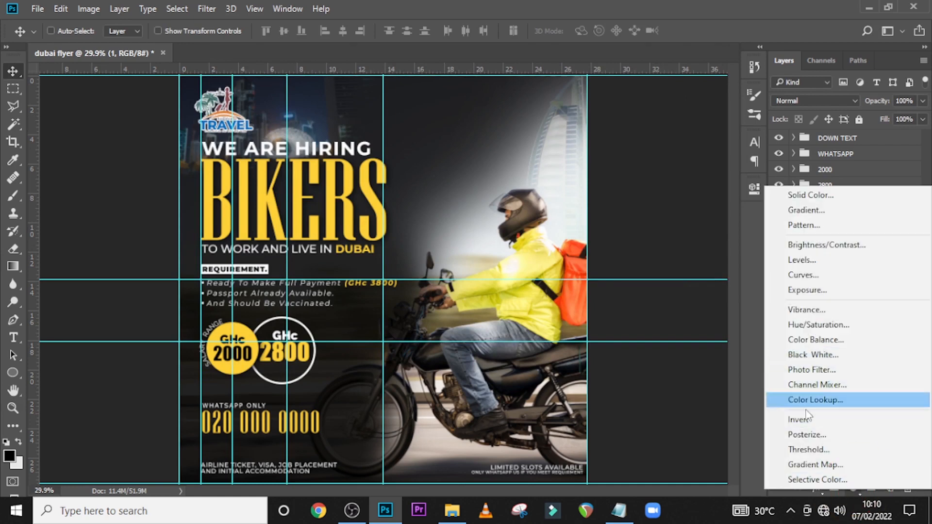
pyautogui.click(804, 465)
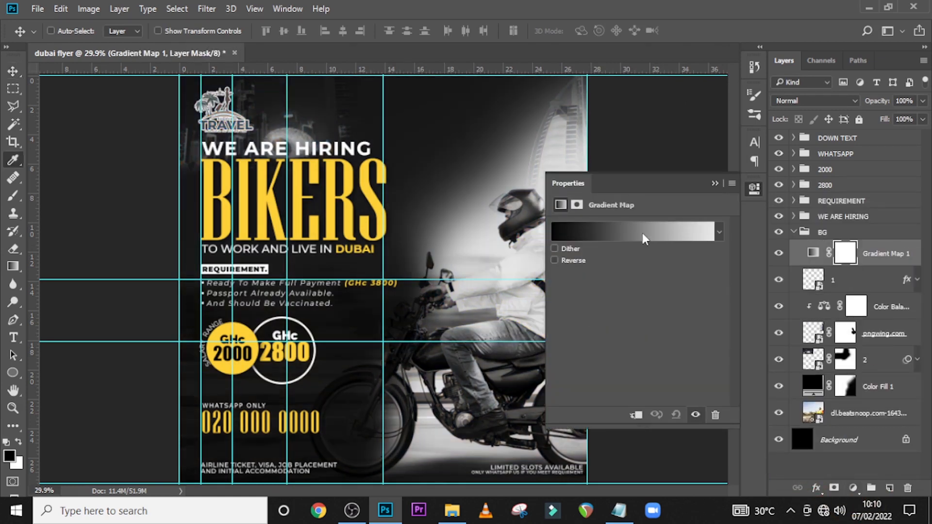
pyautogui.click(643, 233)
pyautogui.click(334, 289)
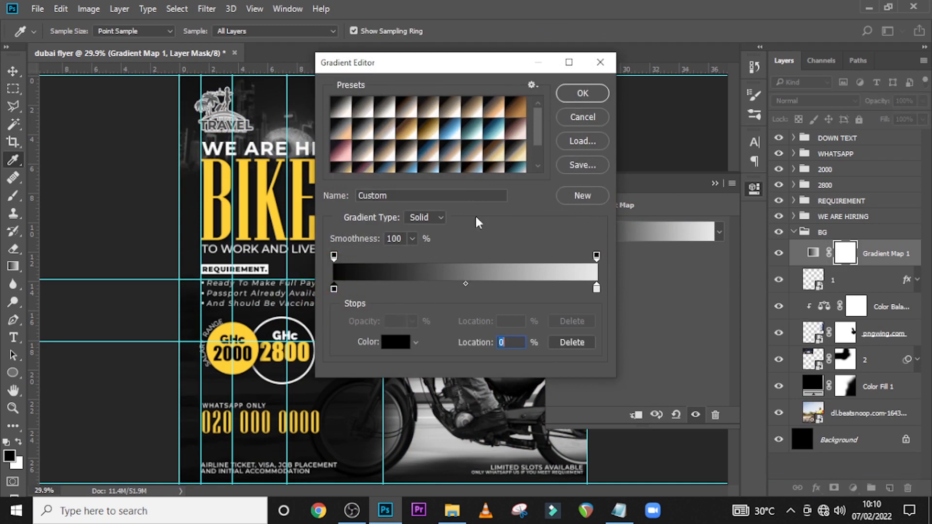
pyautogui.doubleClick(333, 289)
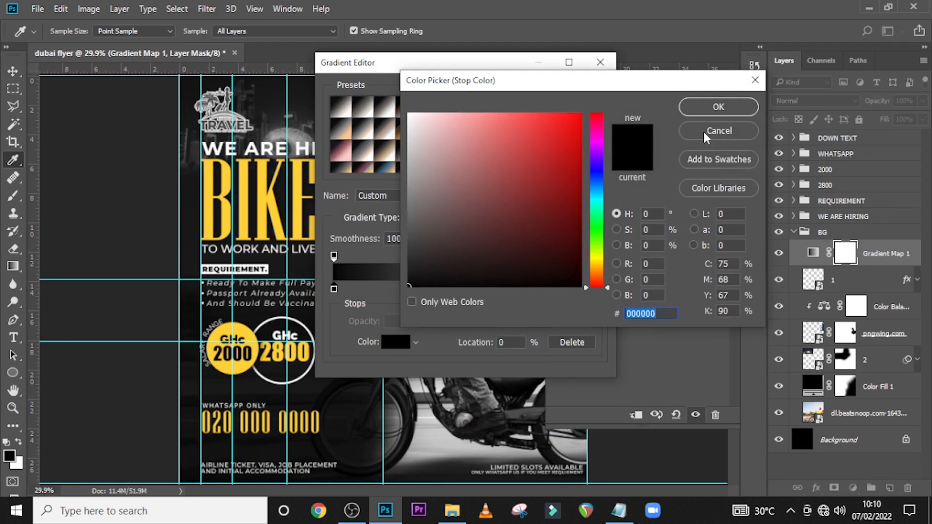
pyautogui.click(718, 105)
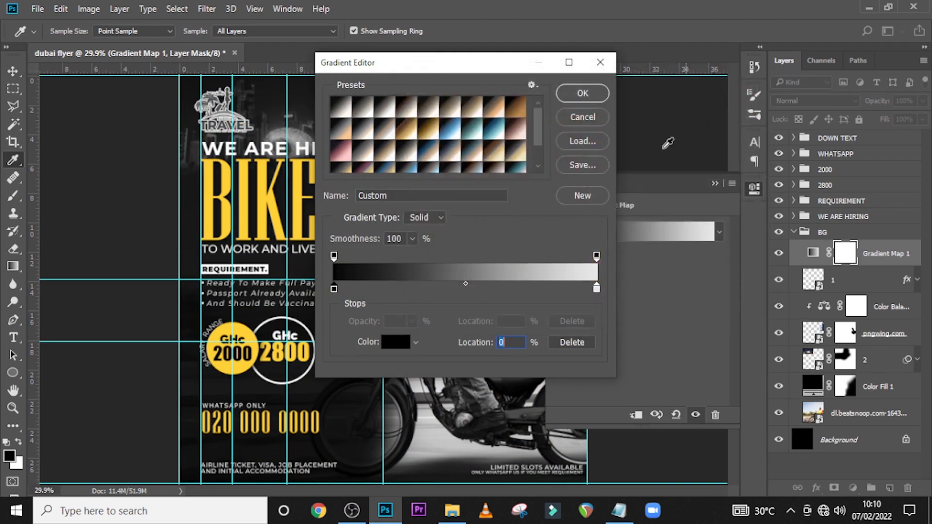
# Add a gradient colour stop at 23% and set it to brown 543318.
pyautogui.click(395, 288)
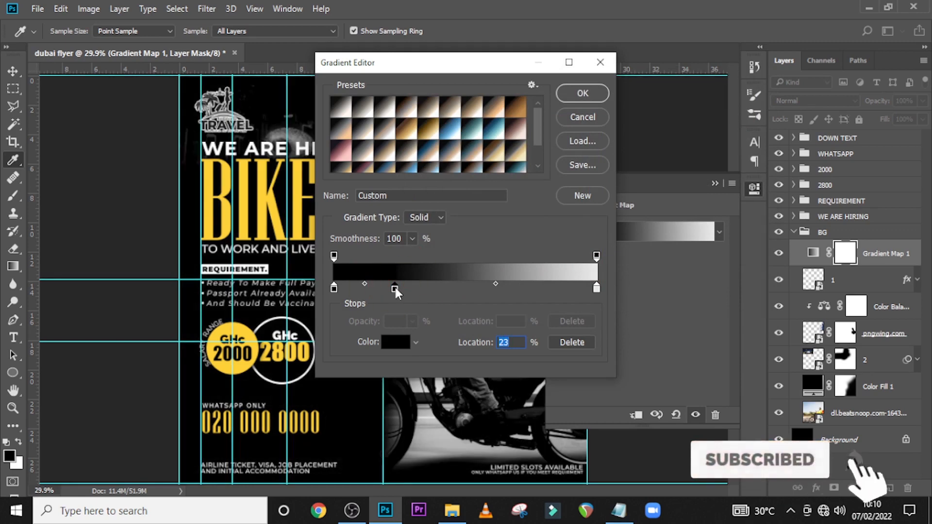
pyautogui.doubleClick(395, 289)
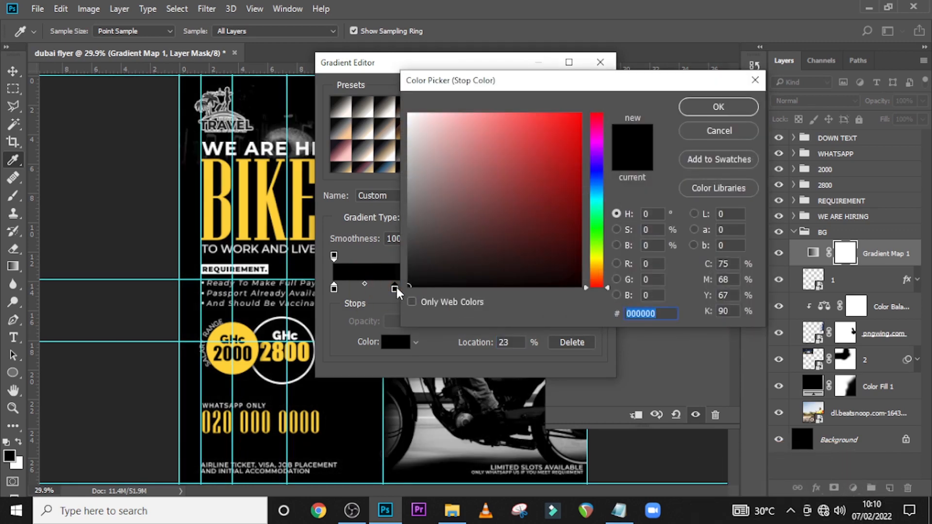
pyautogui.write('543318')
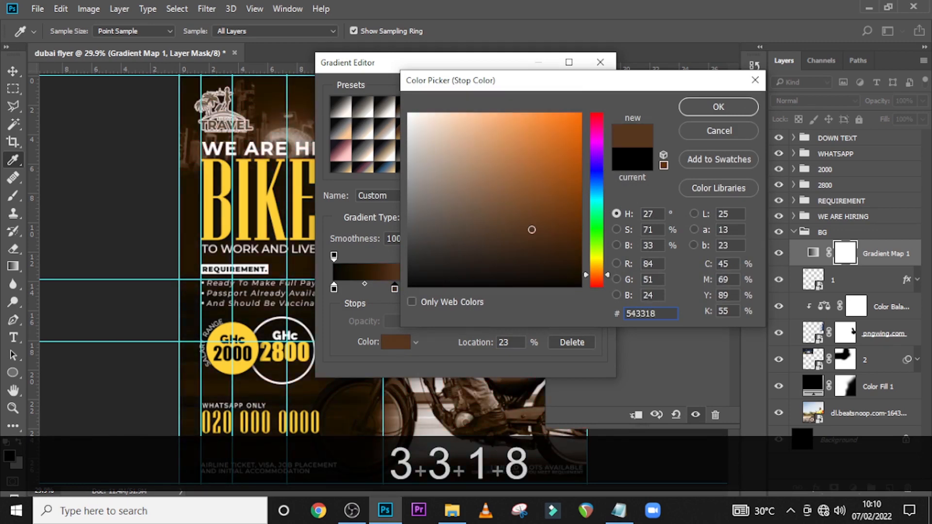
pyautogui.click(718, 106)
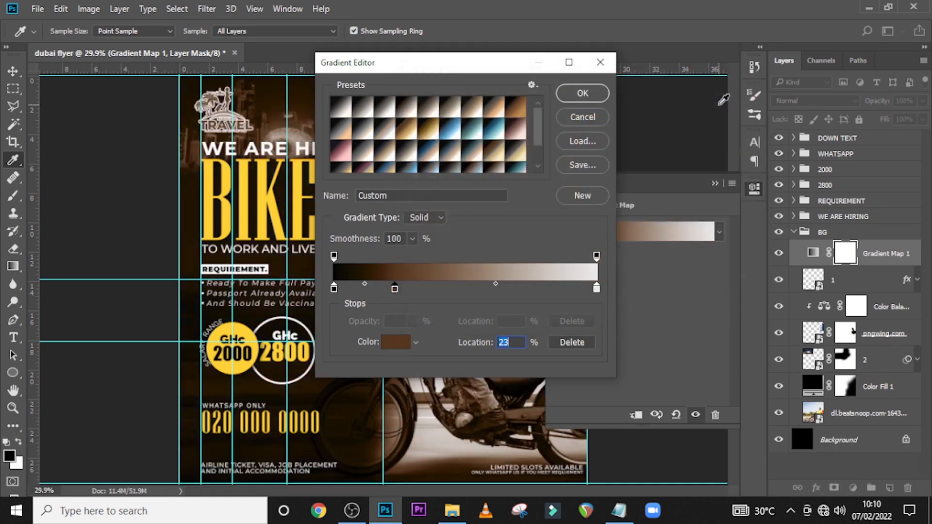
# Set the gradient's end stop to c08d4e and apply the edited gradient.
pyautogui.doubleClick(597, 291)
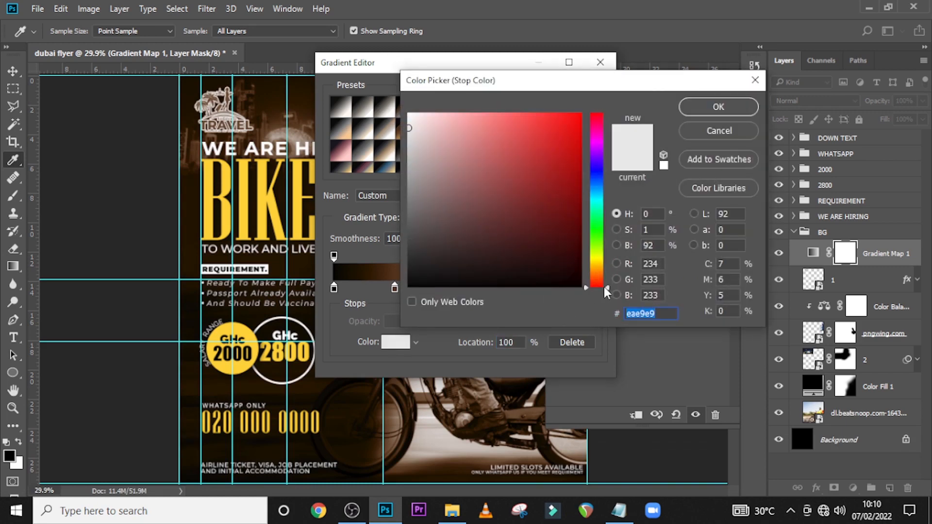
pyautogui.write('c')
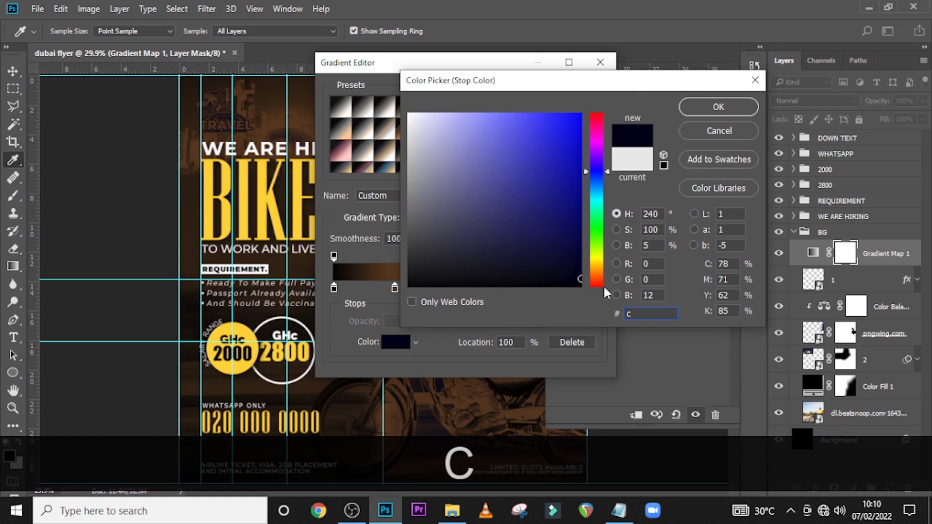
pyautogui.write('0')
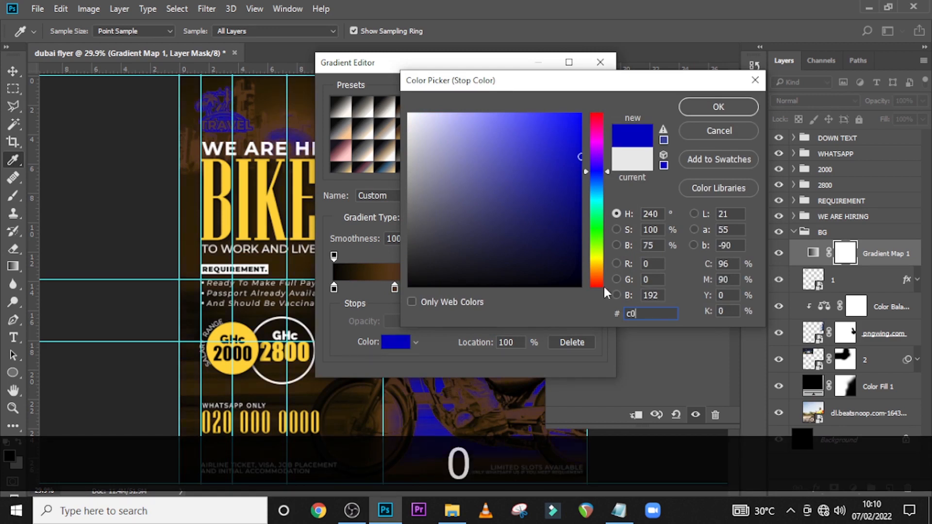
pyautogui.write('8d')
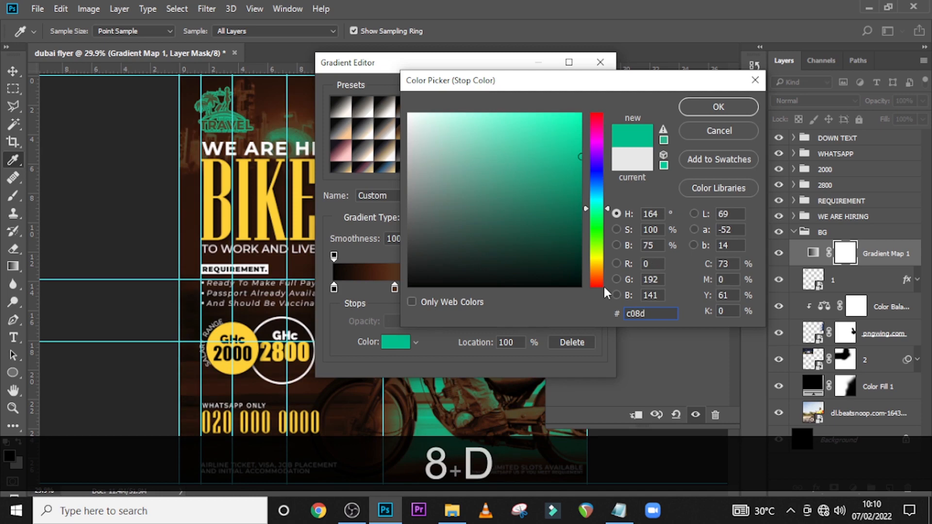
pyautogui.write('4e')
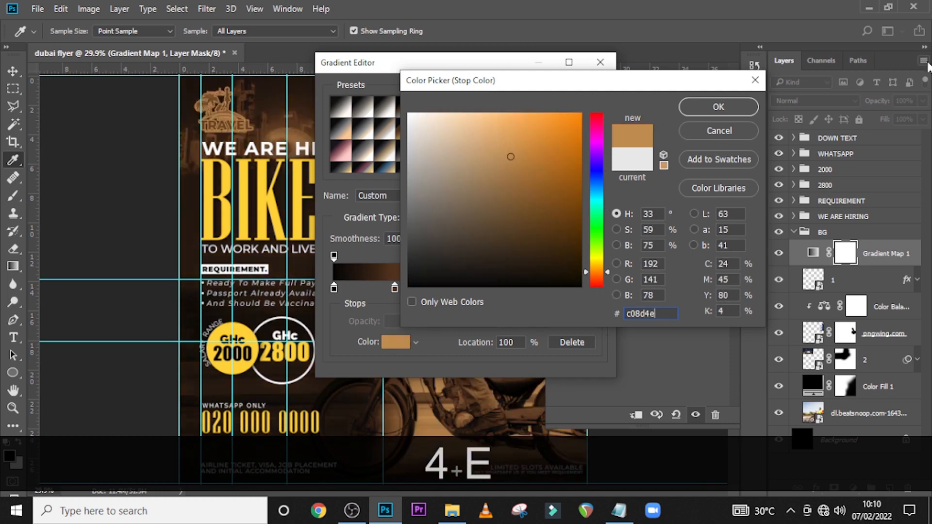
pyautogui.click(719, 107)
pyautogui.click(584, 94)
# Change the Gradient Map layer's blend mode to Overlay.
pyautogui.press('v')
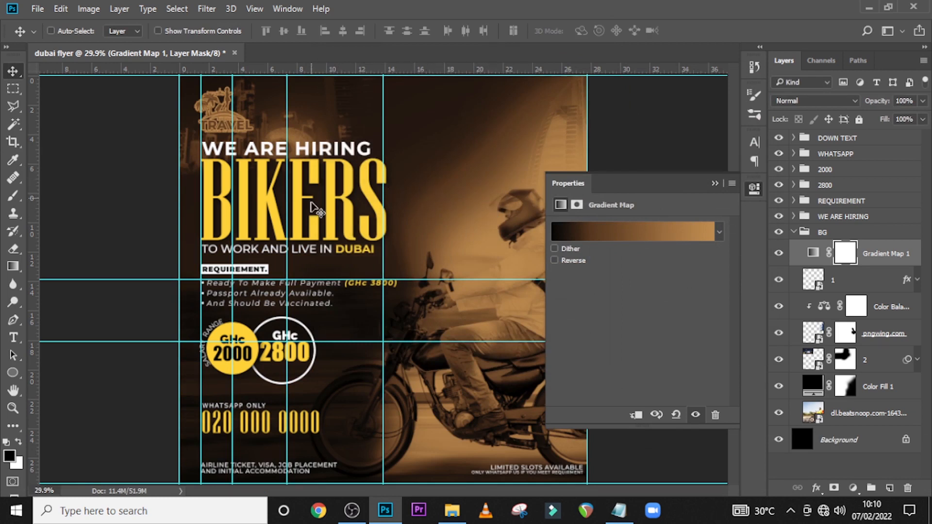
pyautogui.click(714, 183)
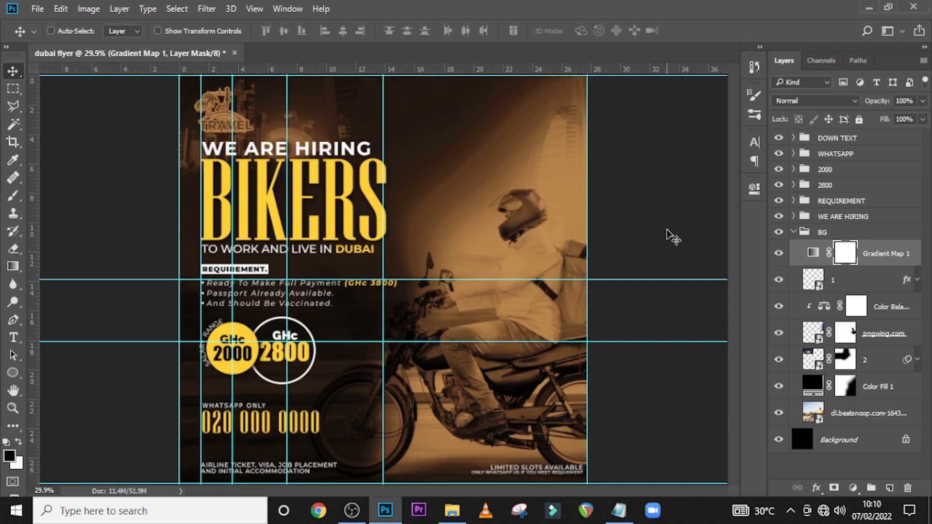
pyautogui.click(824, 101)
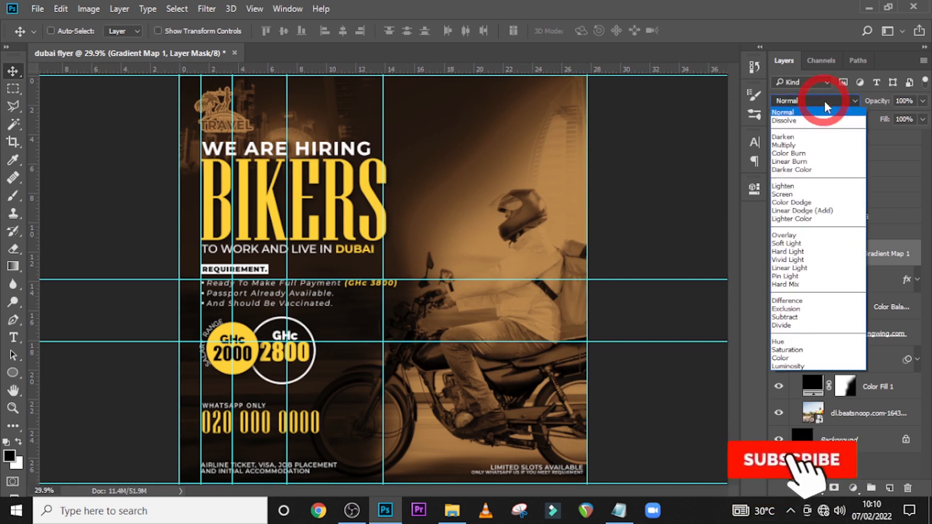
pyautogui.click(786, 236)
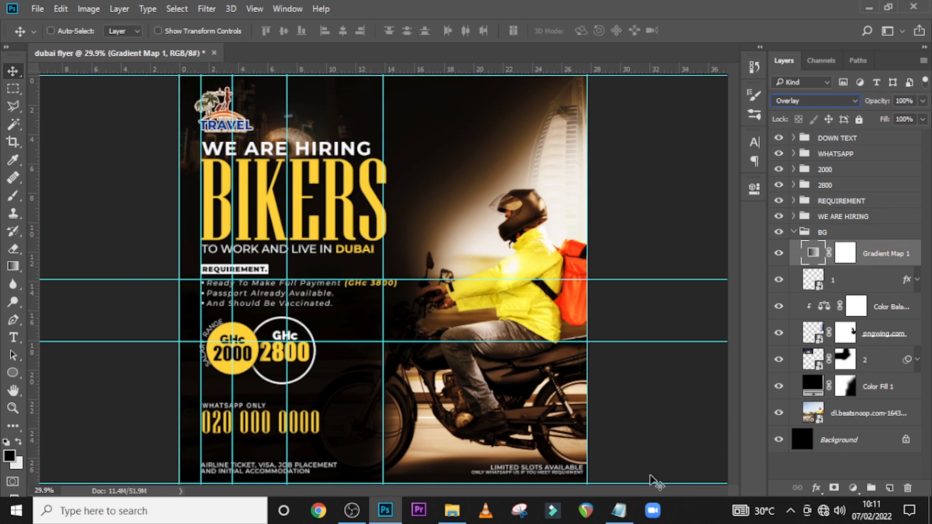
# Place the SeekPng.com plane image above the Gradient Map, scaled to about 8.4%, rotated about 21° and positioned over the rider's helmet.
pyautogui.click(453, 511)
pyautogui.moveTo(585, 192); pyautogui.dragTo(510, 213)
pyautogui.moveTo(683, 249); pyautogui.dragTo(582, 228)
pyautogui.moveTo(578, 117); pyautogui.dragTo(556, 154)
pyautogui.moveTo(500, 197); pyautogui.dragTo(581, 179)
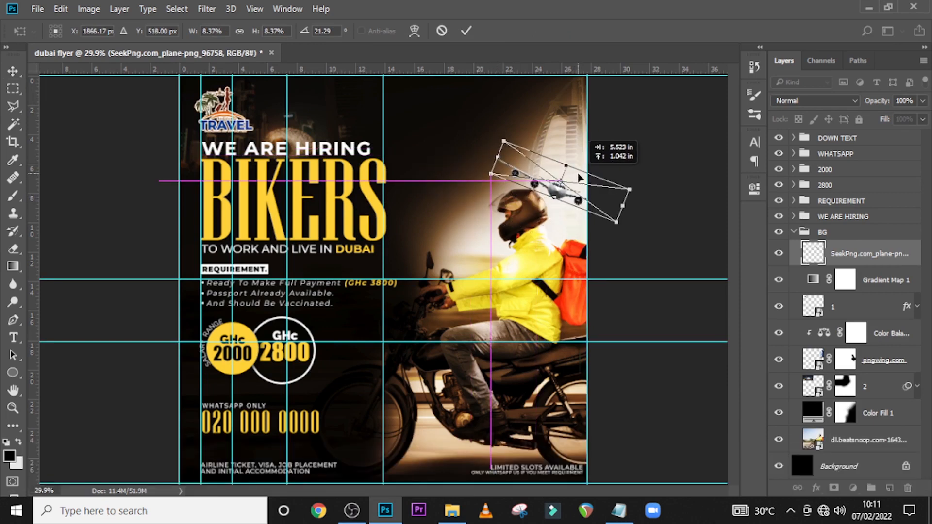
pyautogui.moveTo(581, 179); pyautogui.dragTo(580, 179)
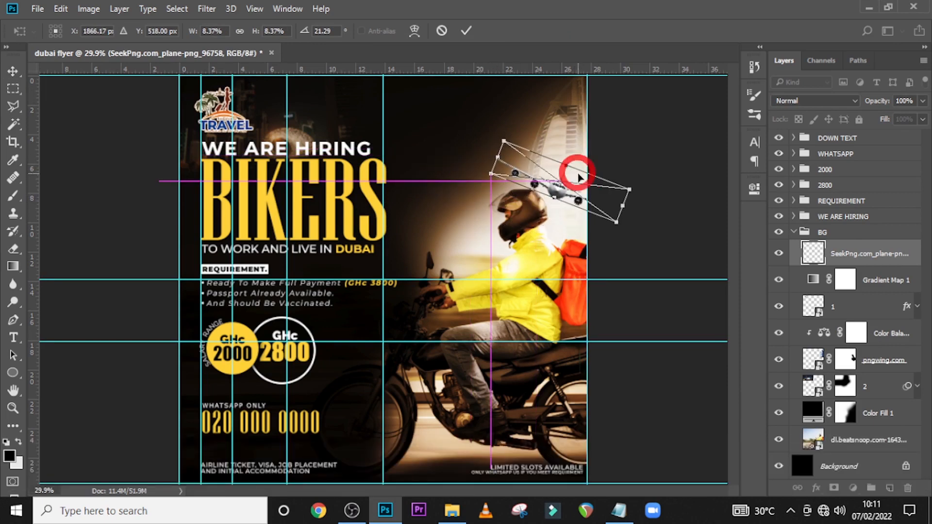
pyautogui.press('Up')
pyautogui.press('Up')
pyautogui.press('Up')
pyautogui.press('Return')
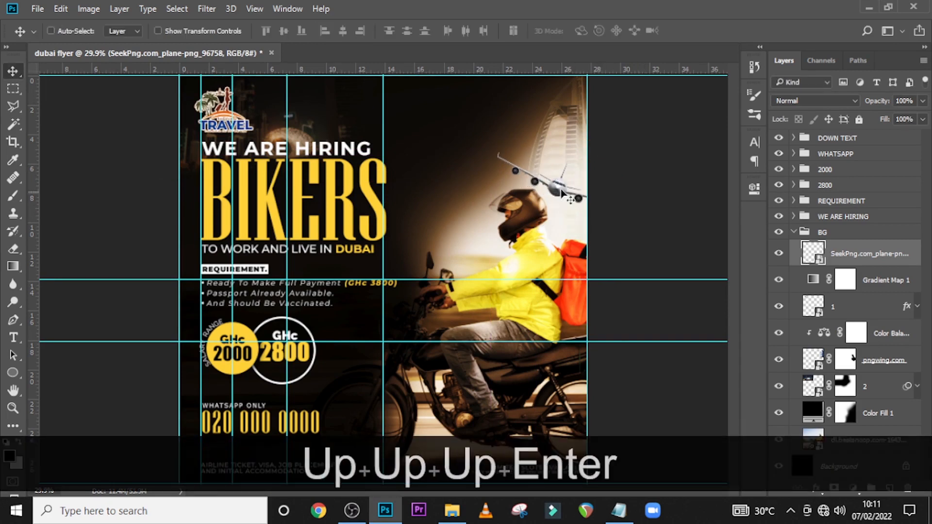
pyautogui.moveTo(843, 259); pyautogui.dragTo(845, 293)
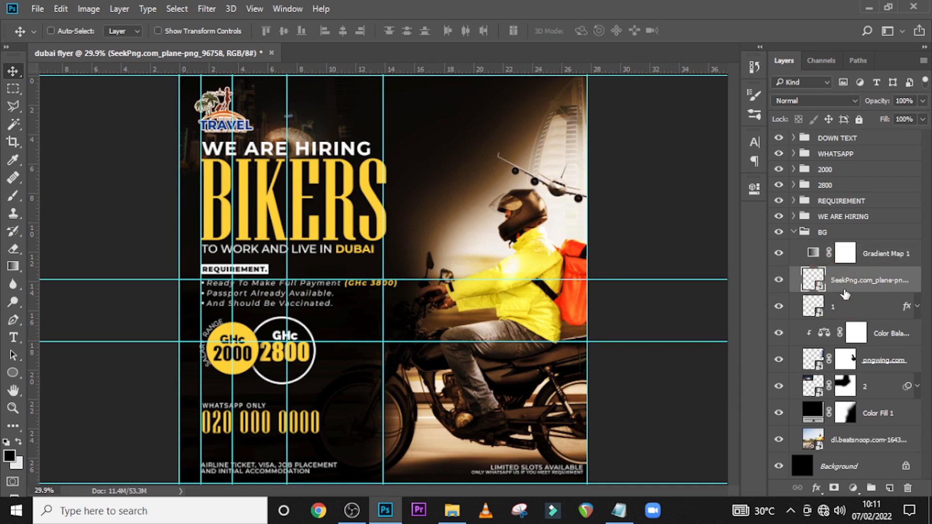
pyautogui.hotkey('ctrl', 'z')
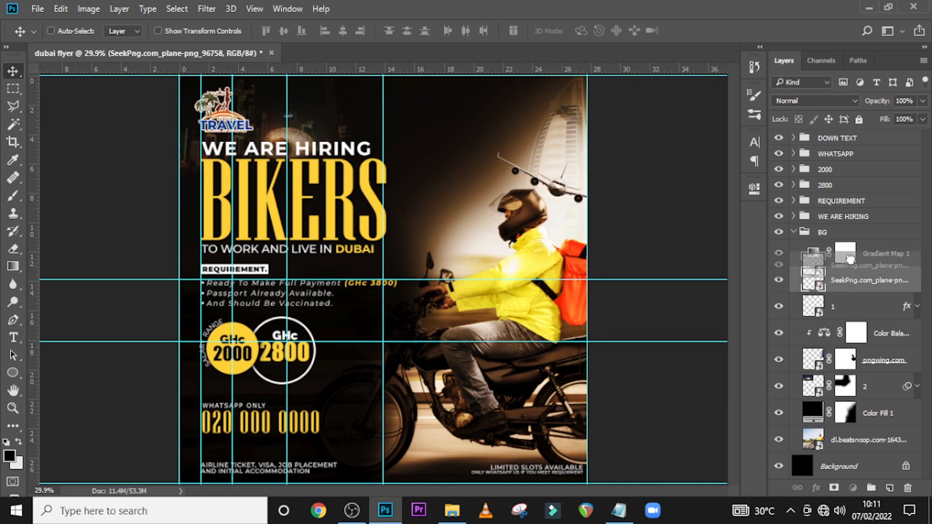
# Add a Color Balance adjustment layer clipped to the plane layer and shift its midtones toward red, green and yellow.
pyautogui.click(853, 488)
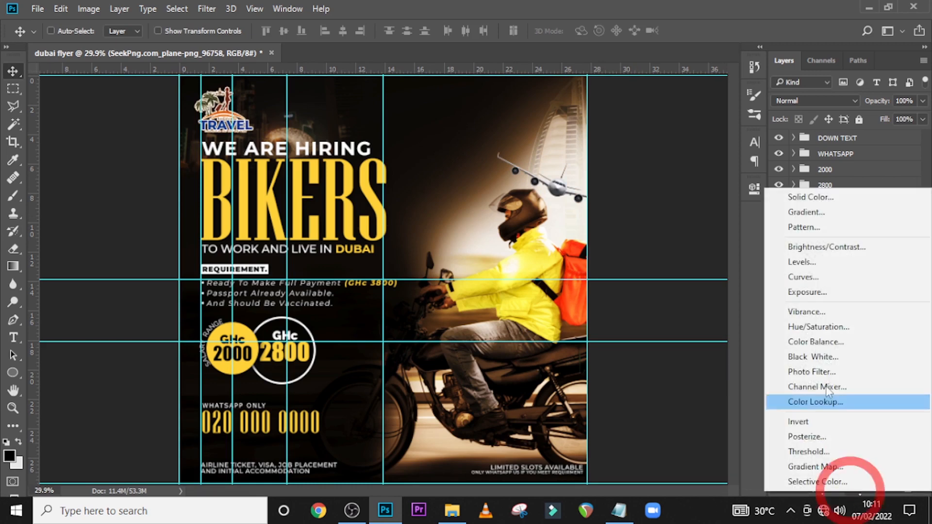
pyautogui.click(815, 342)
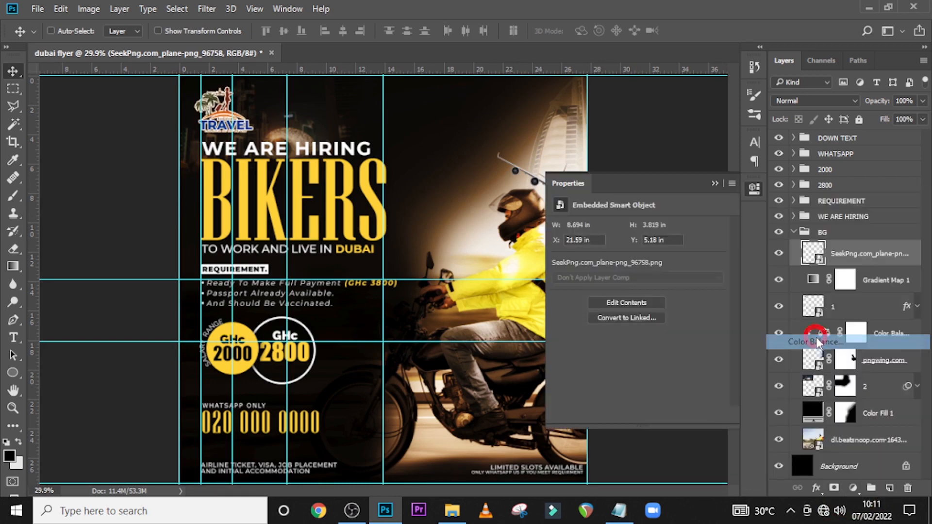
pyautogui.click(637, 415)
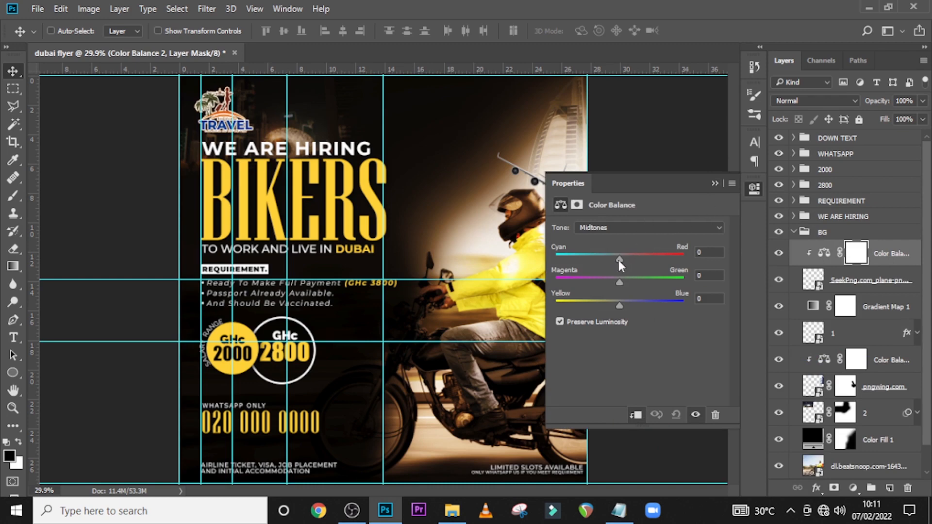
pyautogui.moveTo(618, 259); pyautogui.dragTo(625, 257)
pyautogui.moveTo(669, 182); pyautogui.dragTo(364, 163)
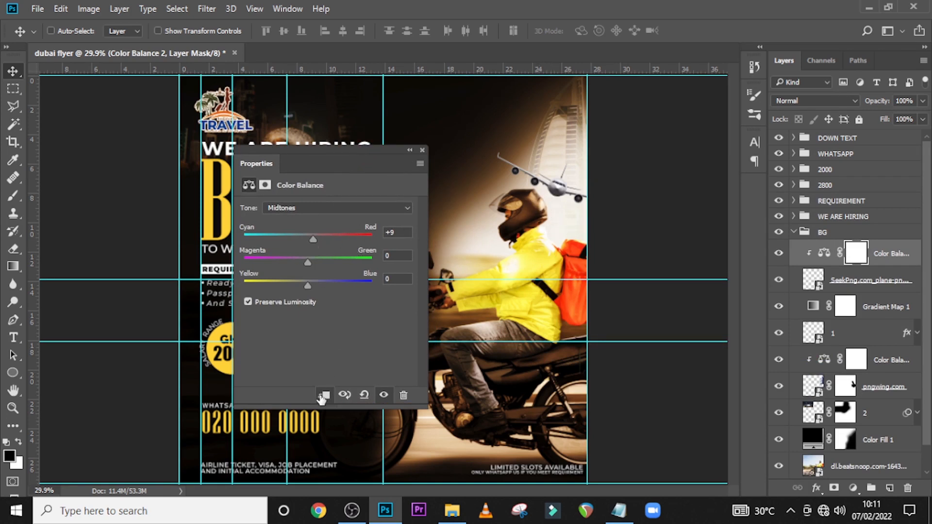
pyautogui.moveTo(313, 240); pyautogui.dragTo(340, 245)
pyautogui.moveTo(309, 260)
pyautogui.mouseDown()
pyautogui.moveTo(280, 253)
pyautogui.moveTo(327, 254)
pyautogui.moveTo(324, 263)
pyautogui.mouseUp()
pyautogui.moveTo(308, 285); pyautogui.dragTo(293, 287)
pyautogui.moveTo(387, 162); pyautogui.dragTo(758, 197)
# Toggle the plane's Color Balance layer off and on to compare the colour effect.
pyautogui.click(778, 254)
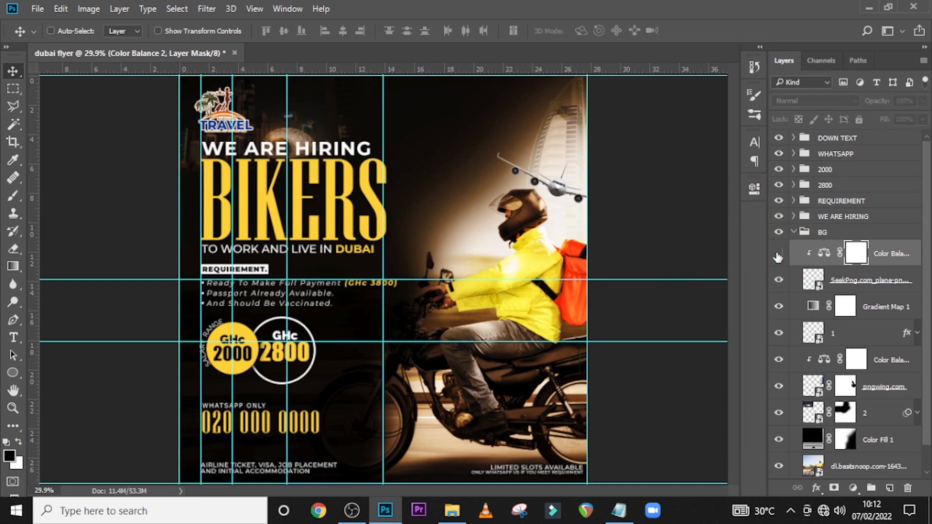
pyautogui.click(779, 253)
pyautogui.click(778, 255)
pyautogui.click(779, 254)
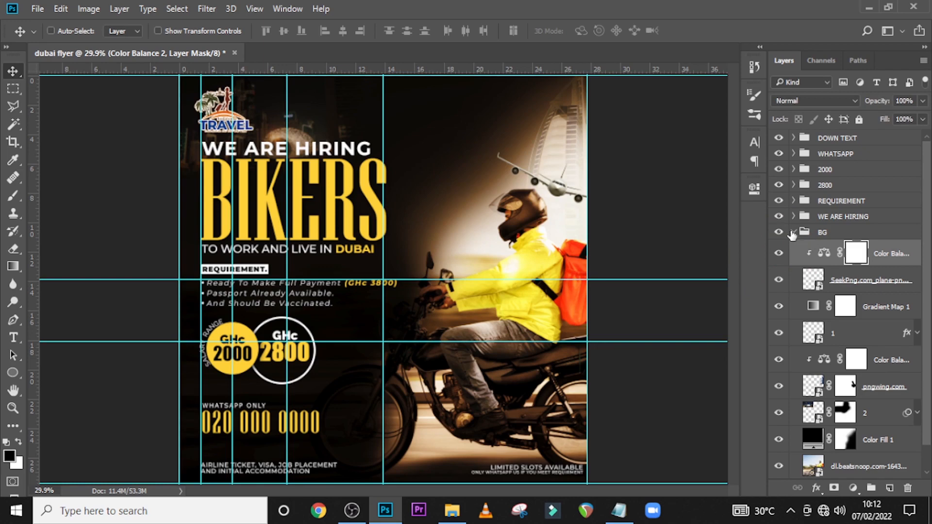
# Hide the guides and collapse the BG layer group.
pyautogui.click(792, 235)
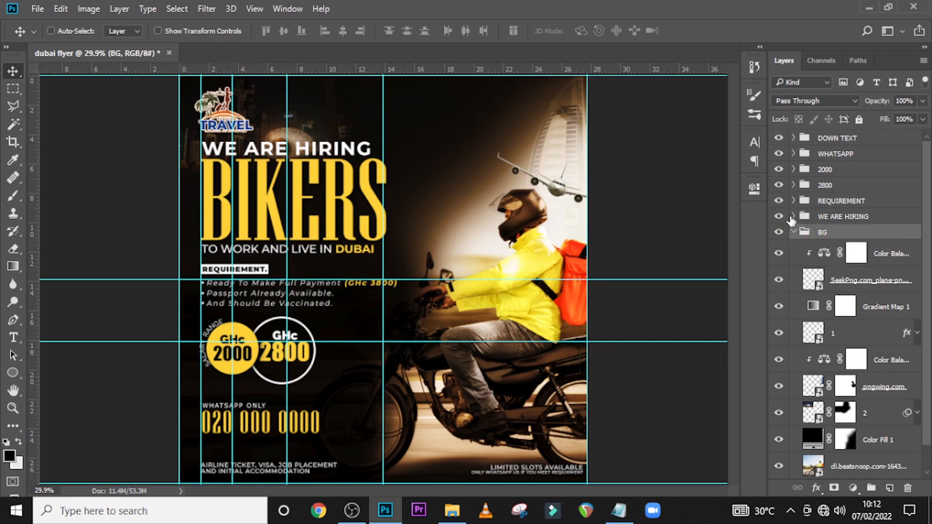
pyautogui.hotkey('ctrl', 'h')
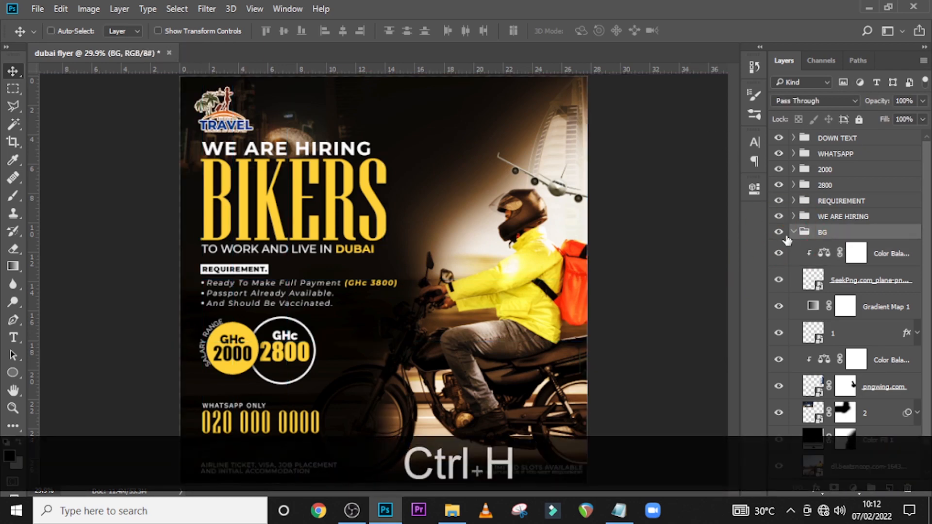
pyautogui.click(795, 233)
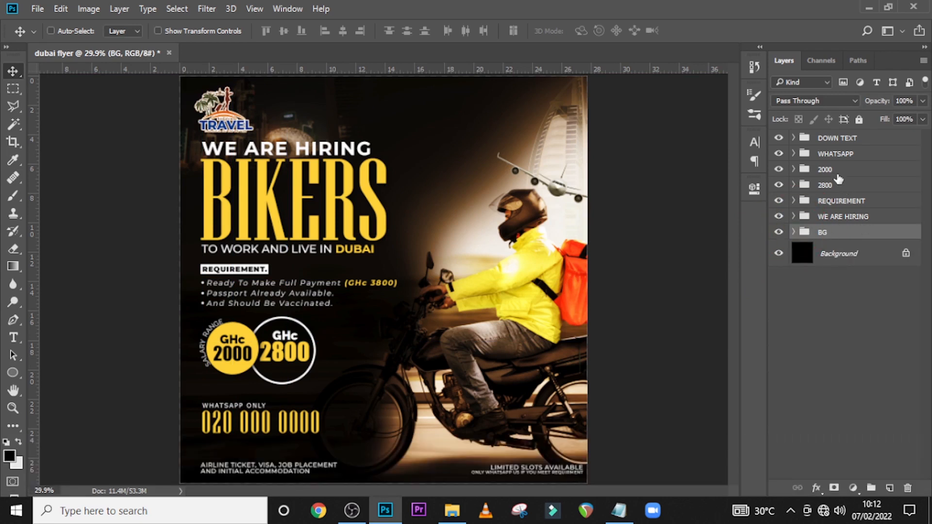